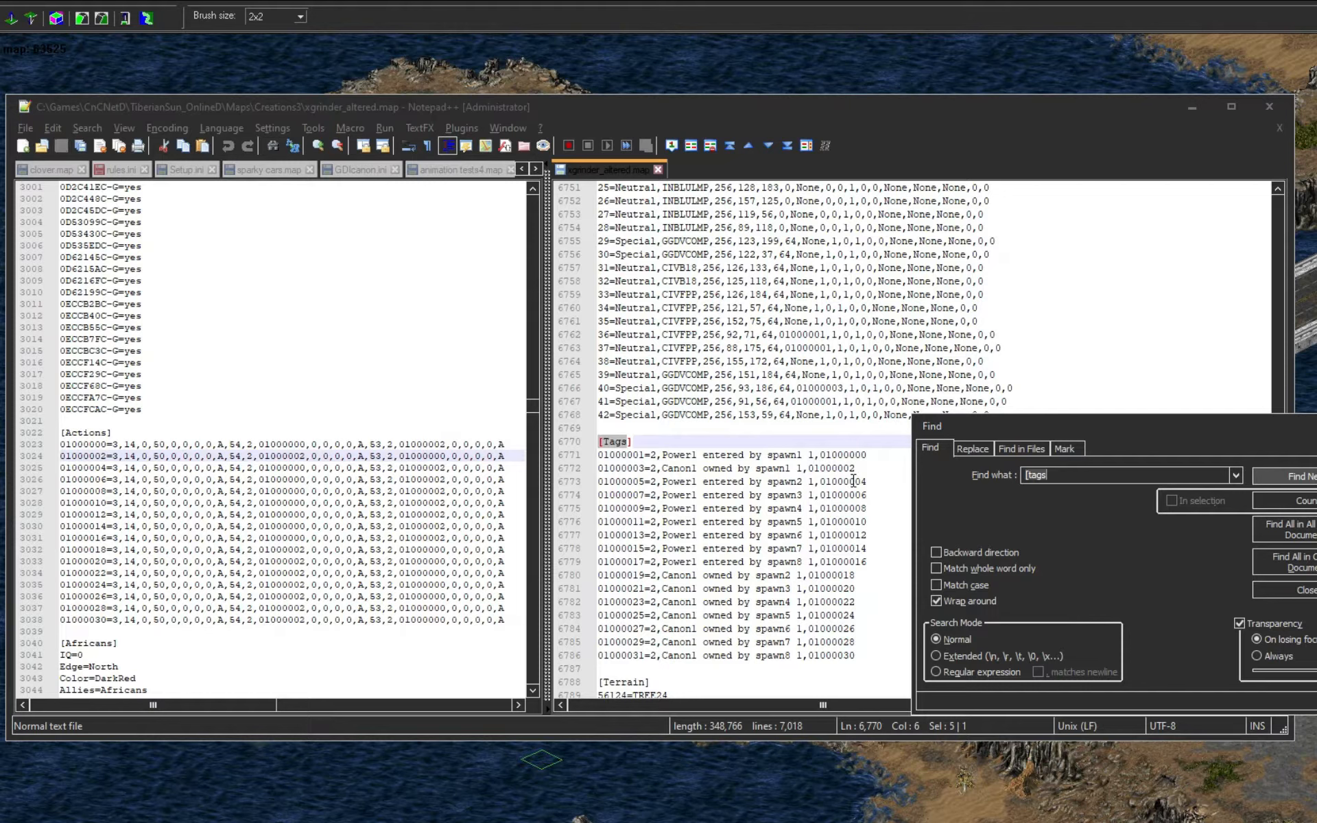
- Move the 01000002 line in the [Actions] section to directly below the 01000016 line
click(487, 465)
drag(512, 456, 48, 457)
key(ctrl+c)
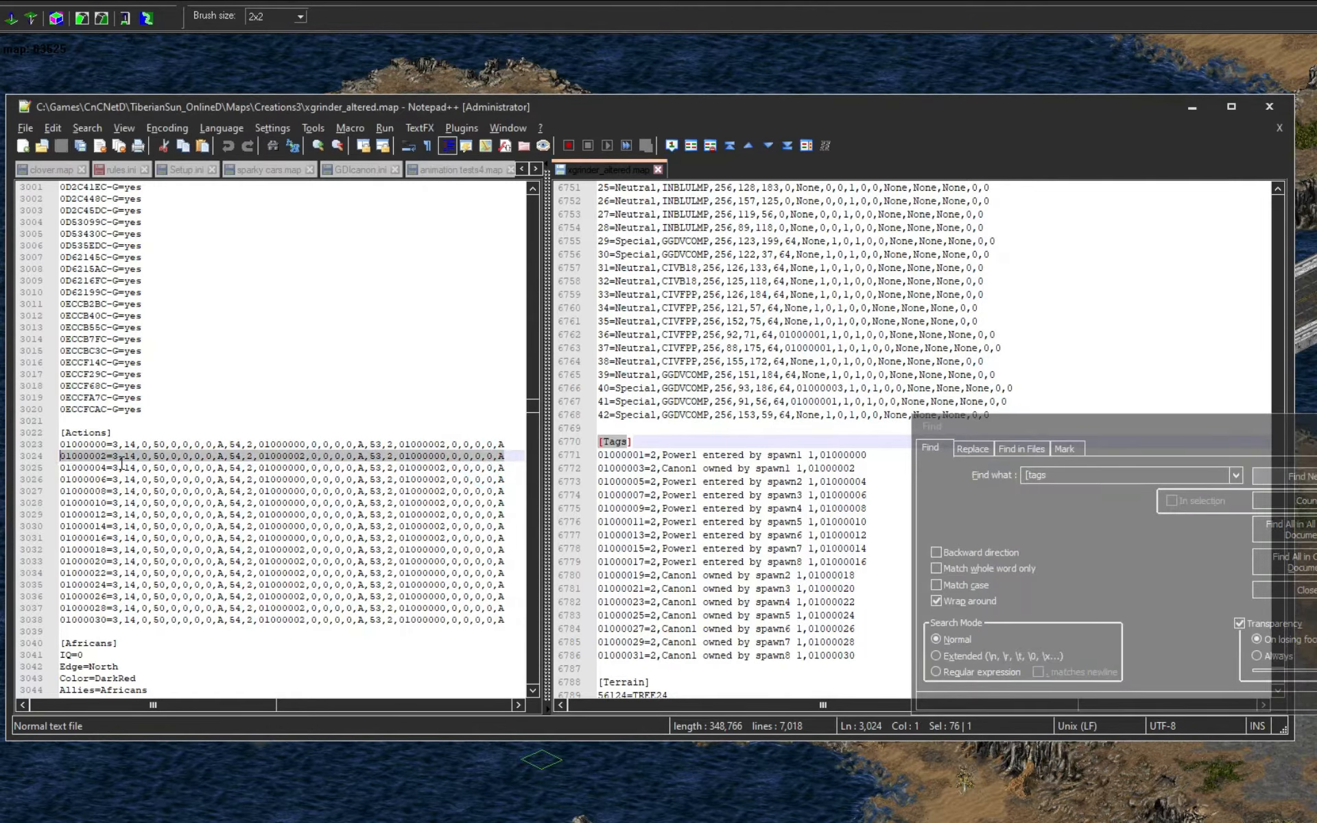
key(Delete)
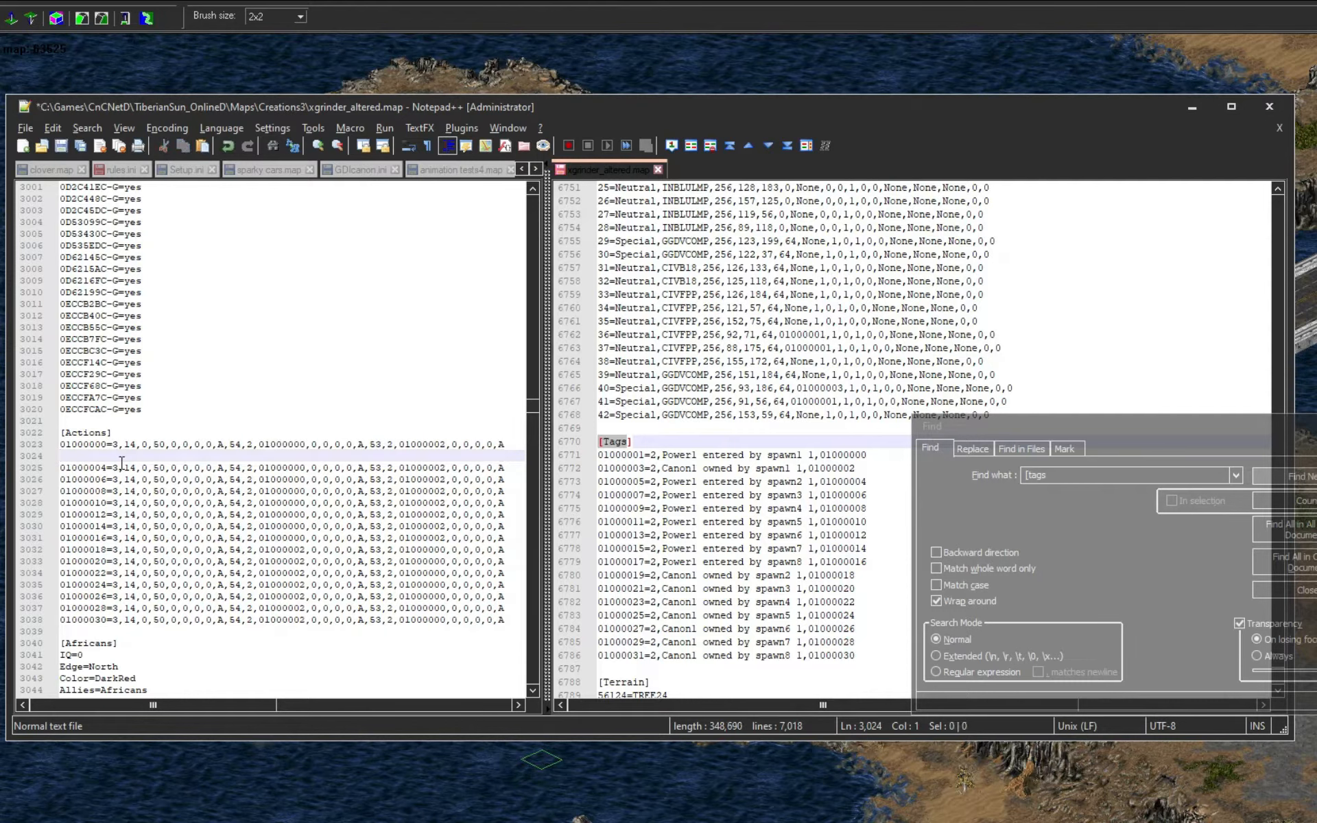
key(BackSpace)
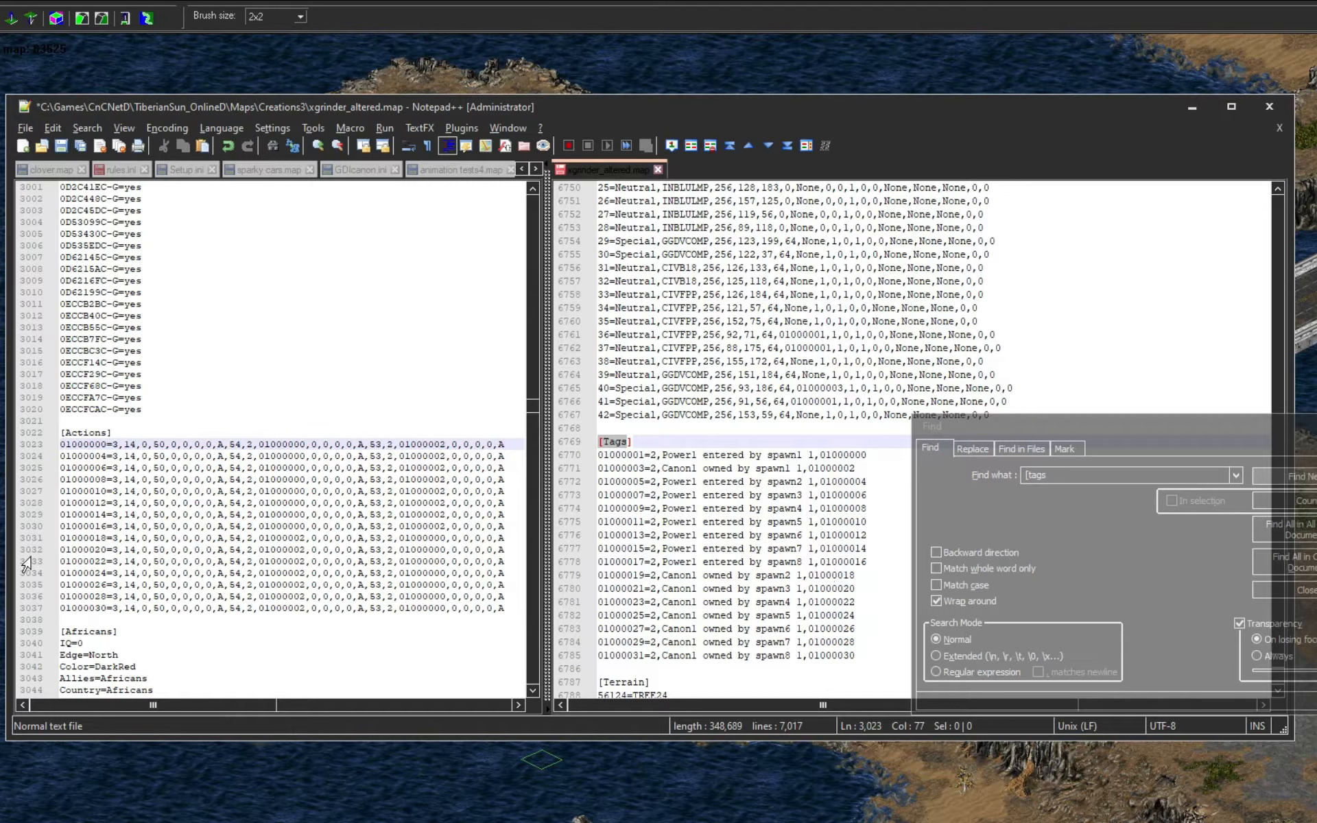
click(506, 528)
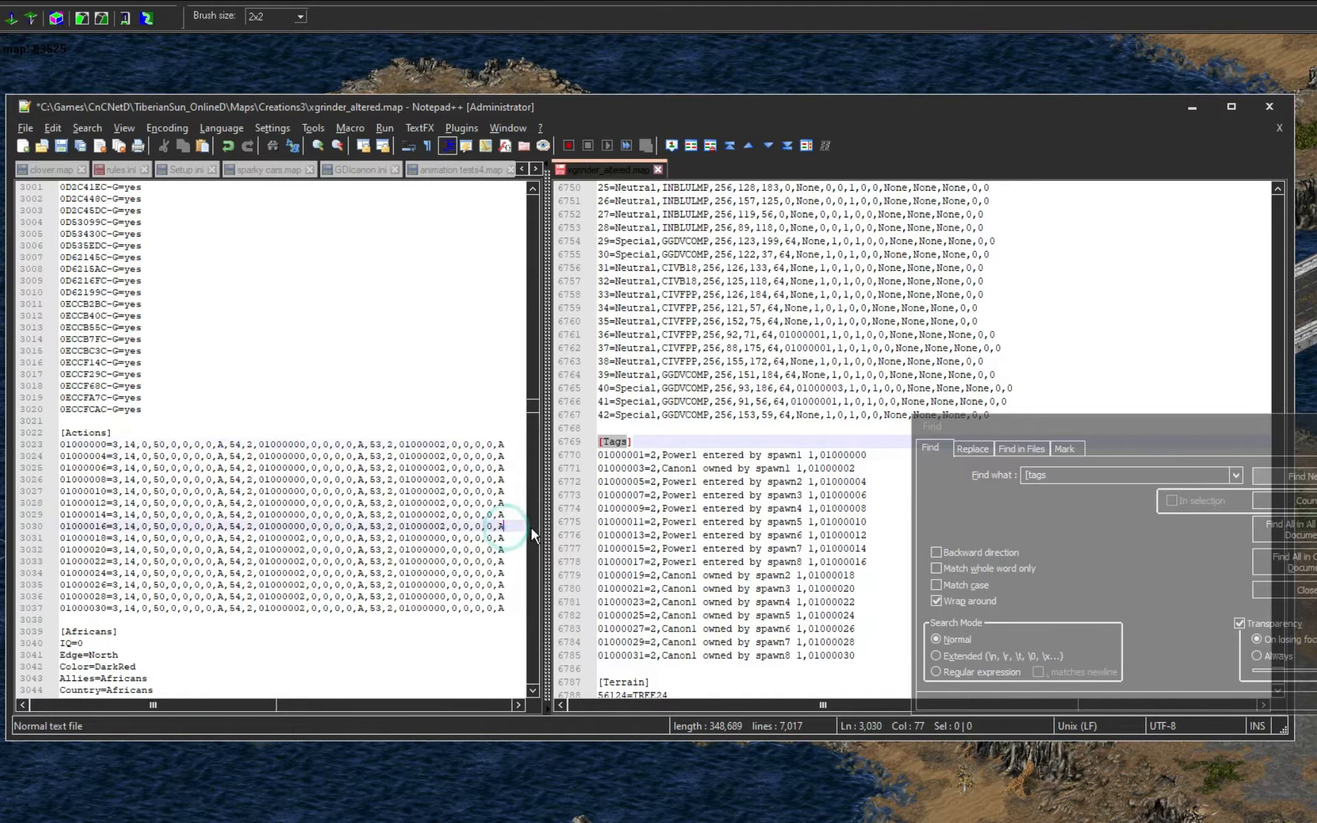
key(ctrl+v)
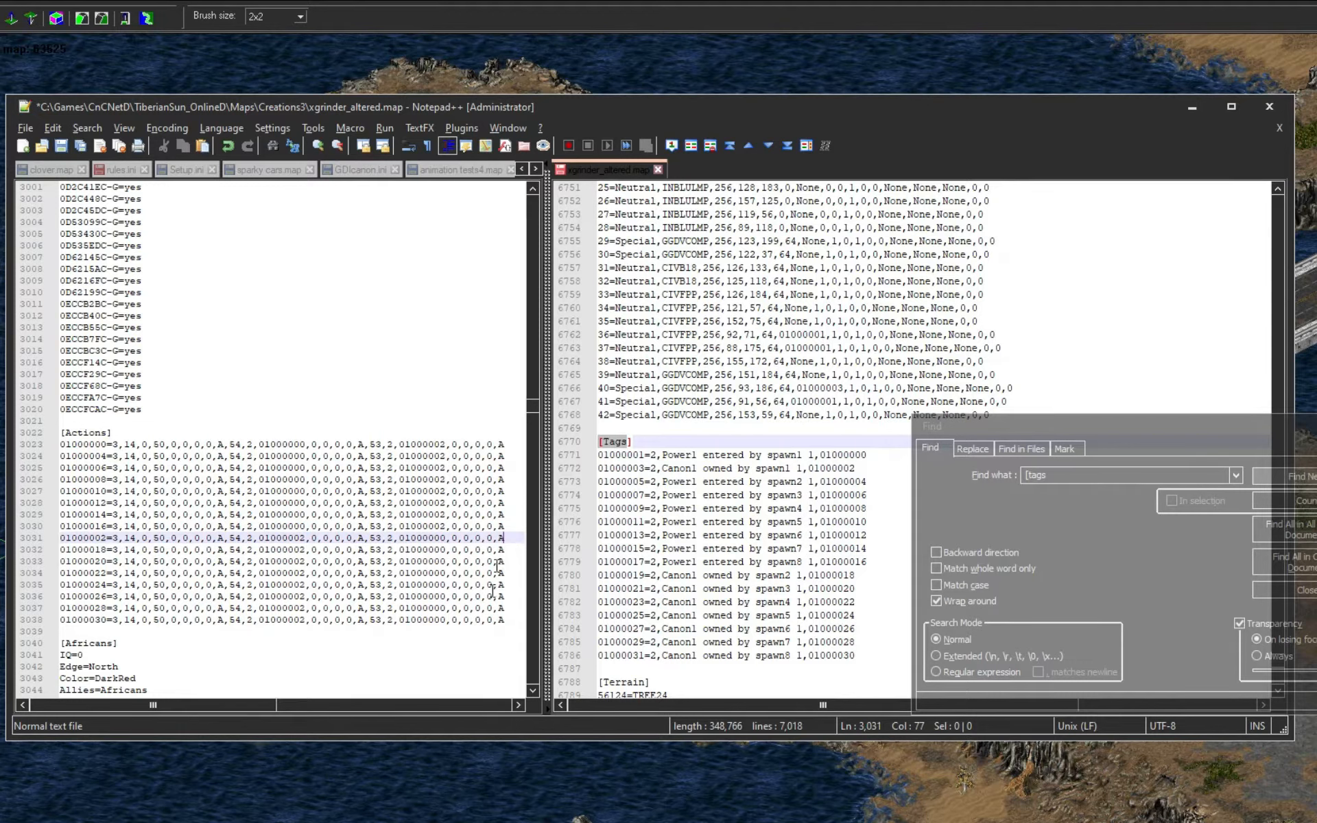
- Number the 50 values after "14,0," in both eight-line groups under [Actions] consecutively from 50 to 57
drag(161, 538, 165, 619)
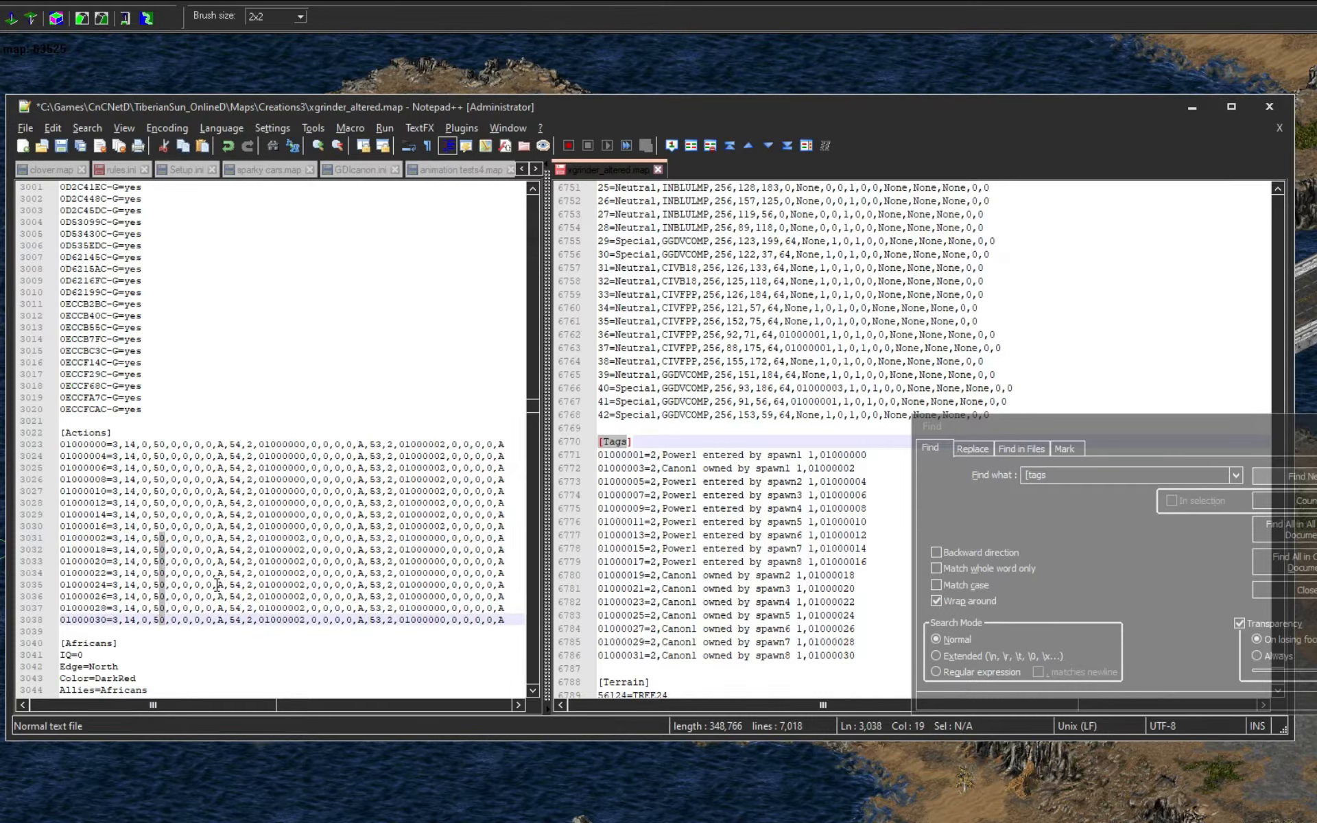
key(alt+c)
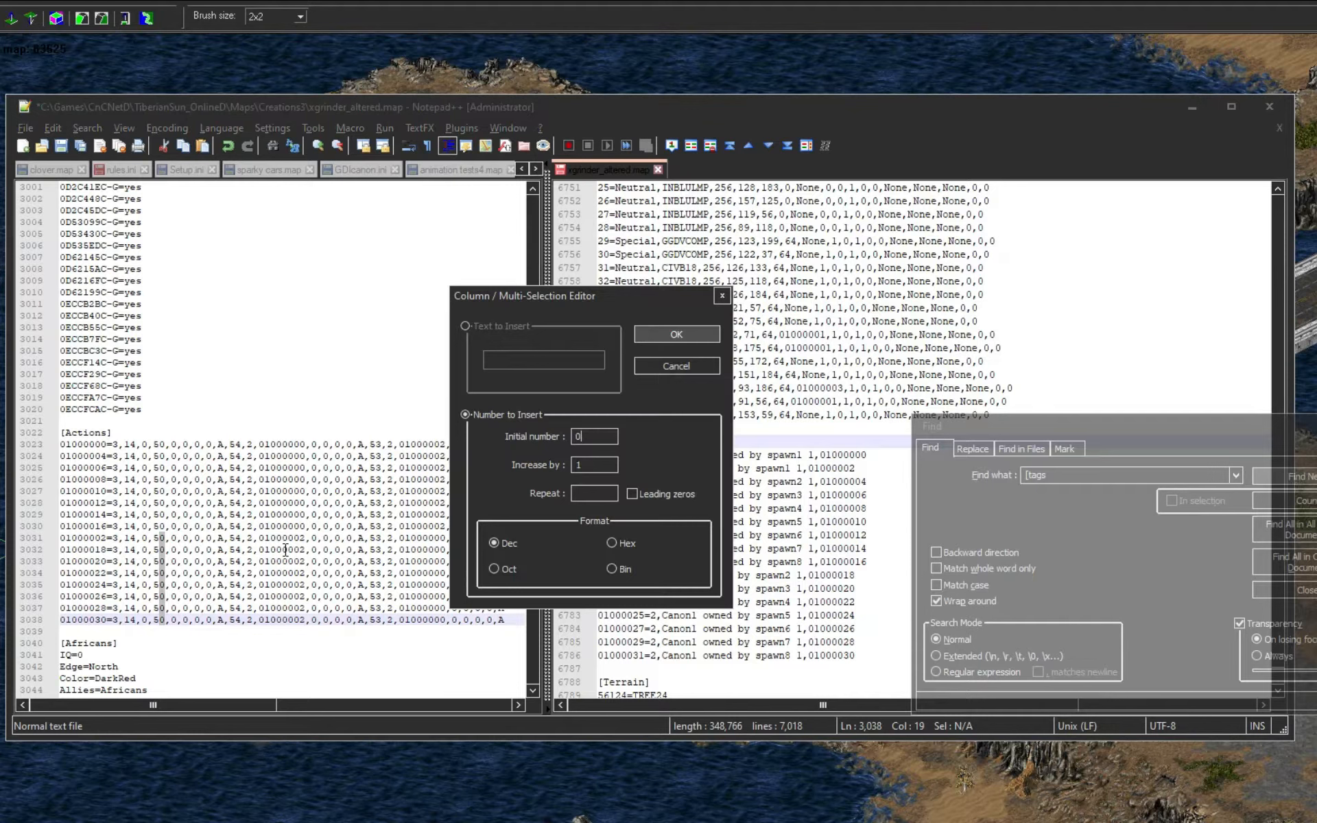
click(666, 334)
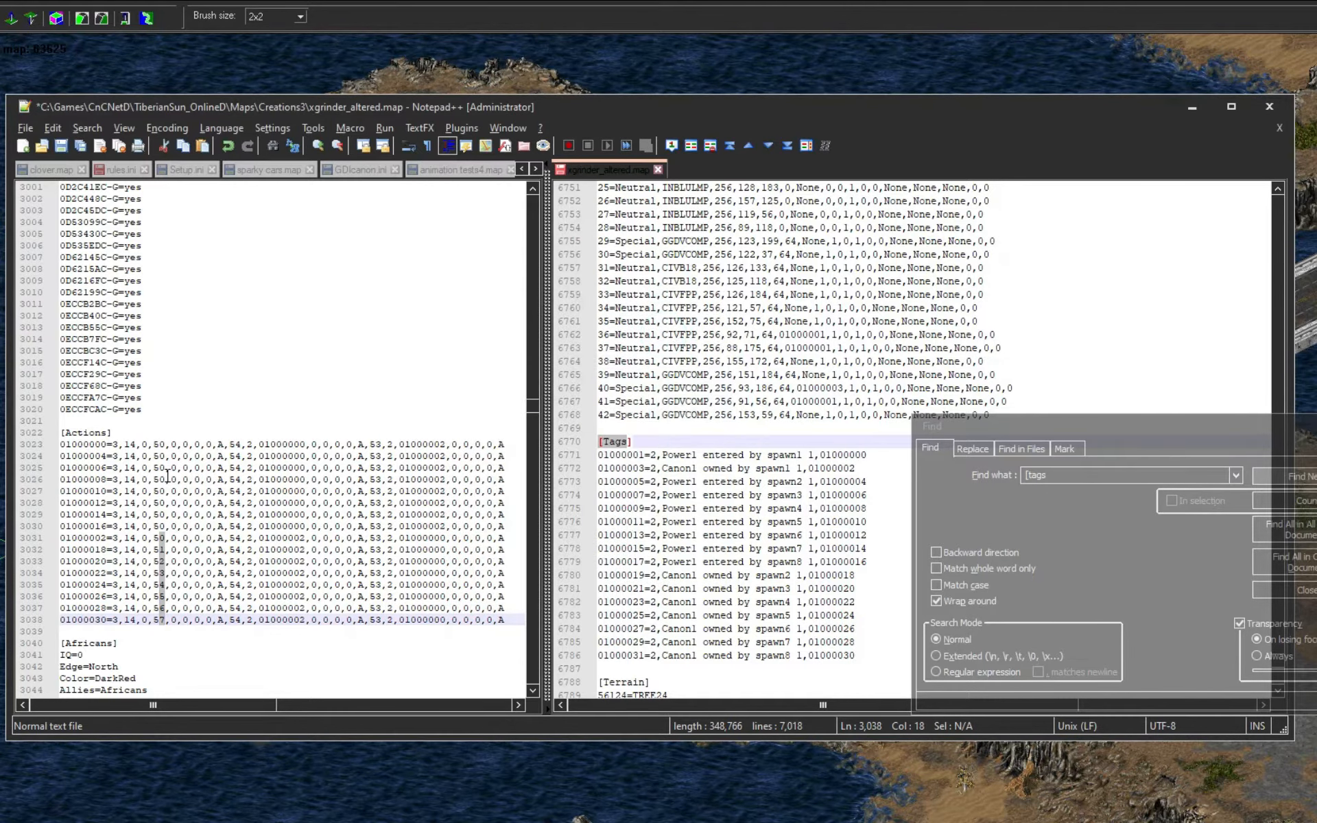
drag(162, 444, 169, 526)
key(alt+c)
key(Return)
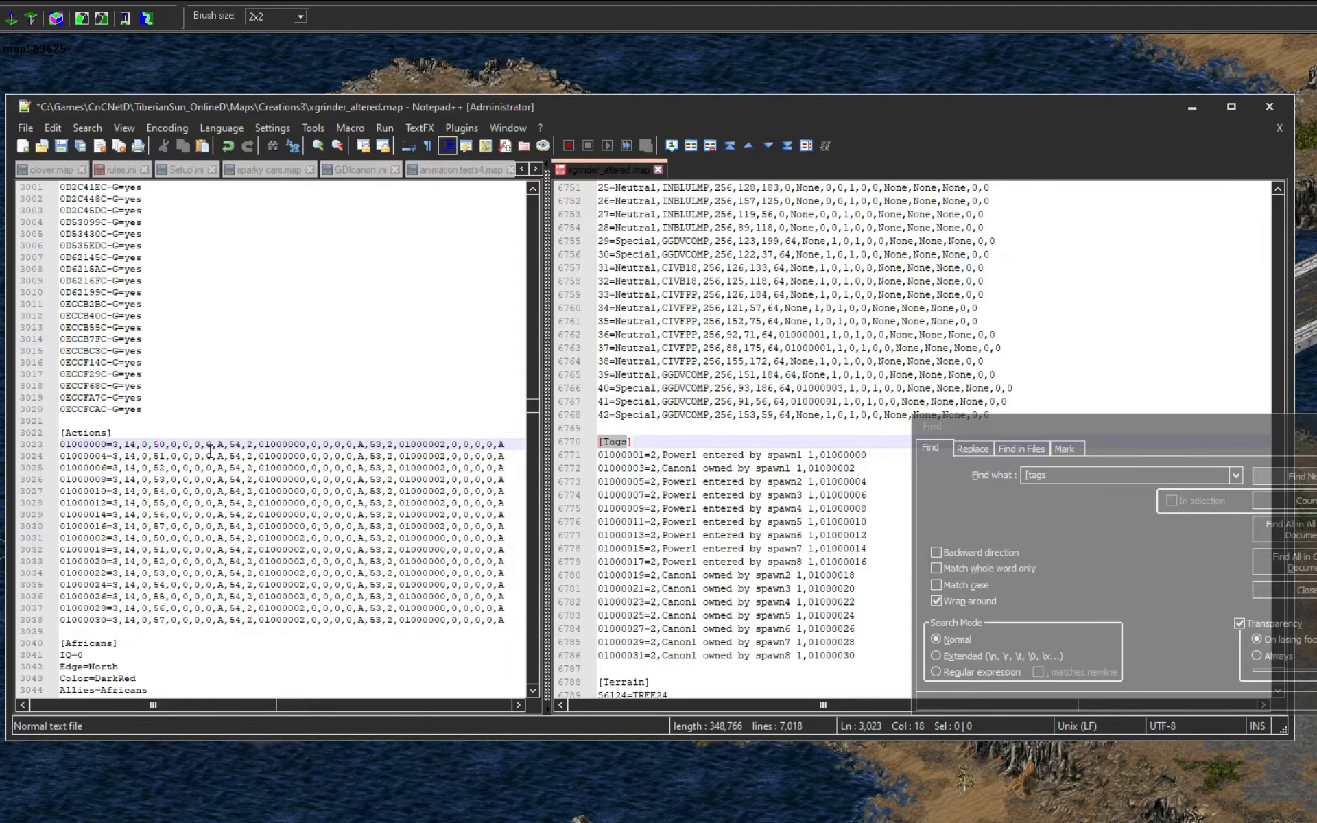
- Close the Find dialog and move the "Canon1 owned by spawn1" line in [Tags] to directly below "Power1 entered by spawn8"
click(299, 445)
drag(1062, 426, 870, 428)
click(1183, 431)
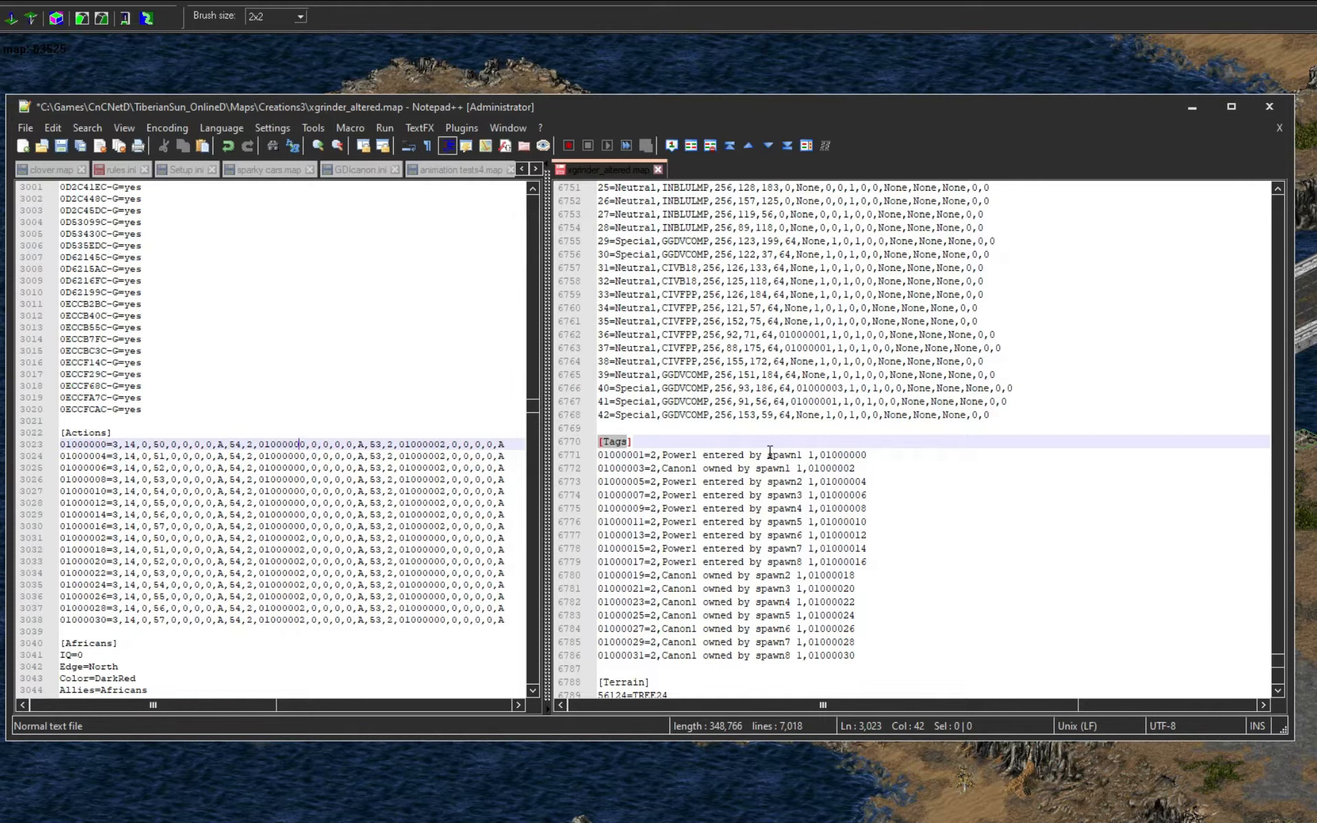
click(796, 469)
key(Tab)
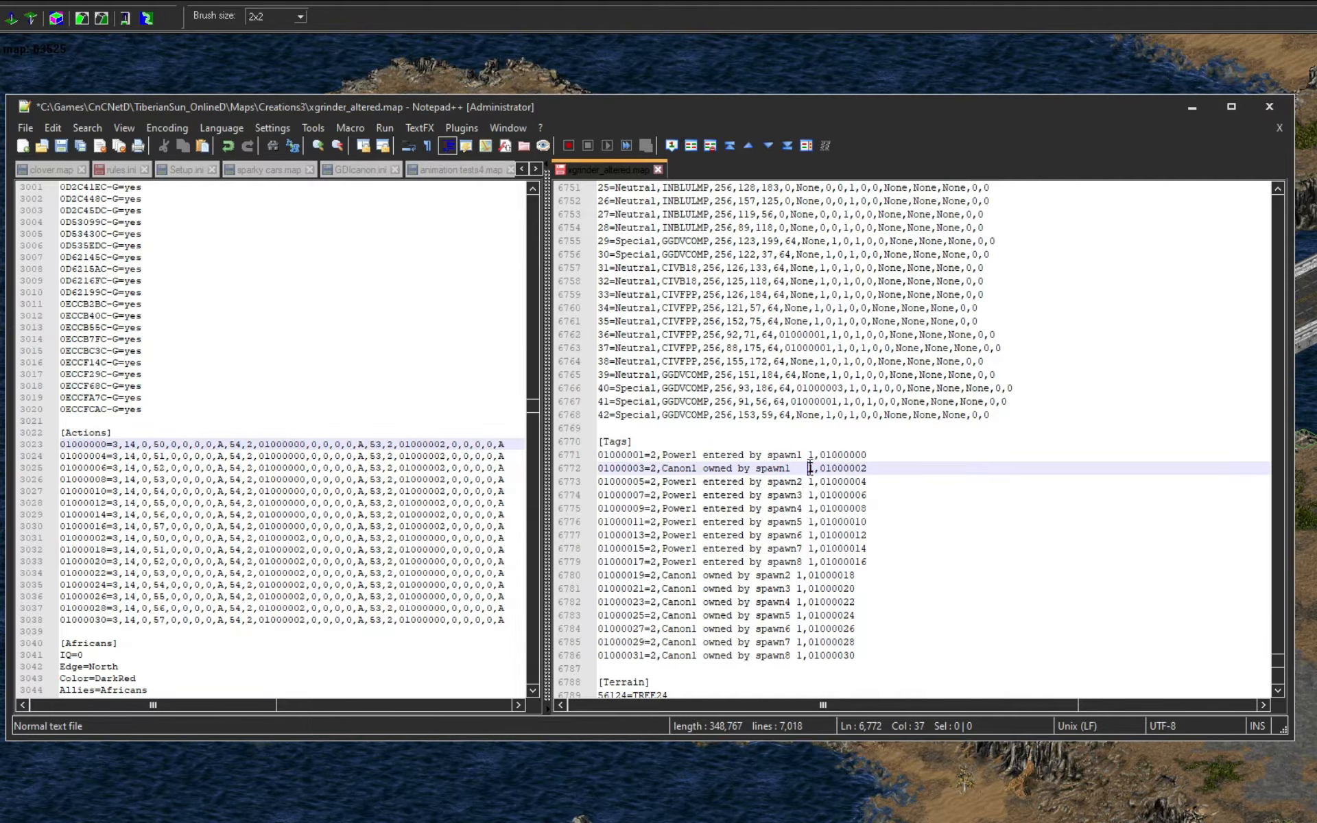
key(BackSpace)
drag(867, 466, 567, 466)
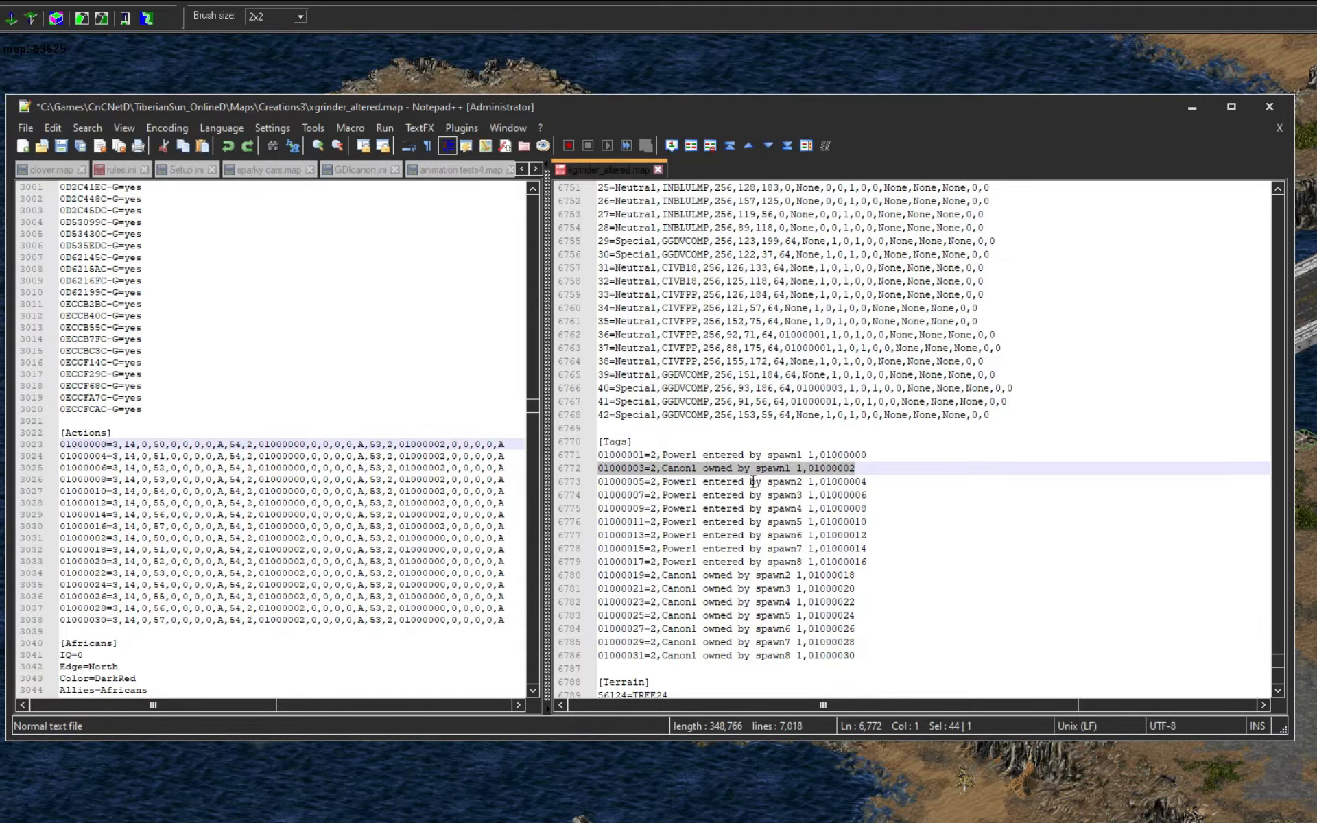
key(Delete)
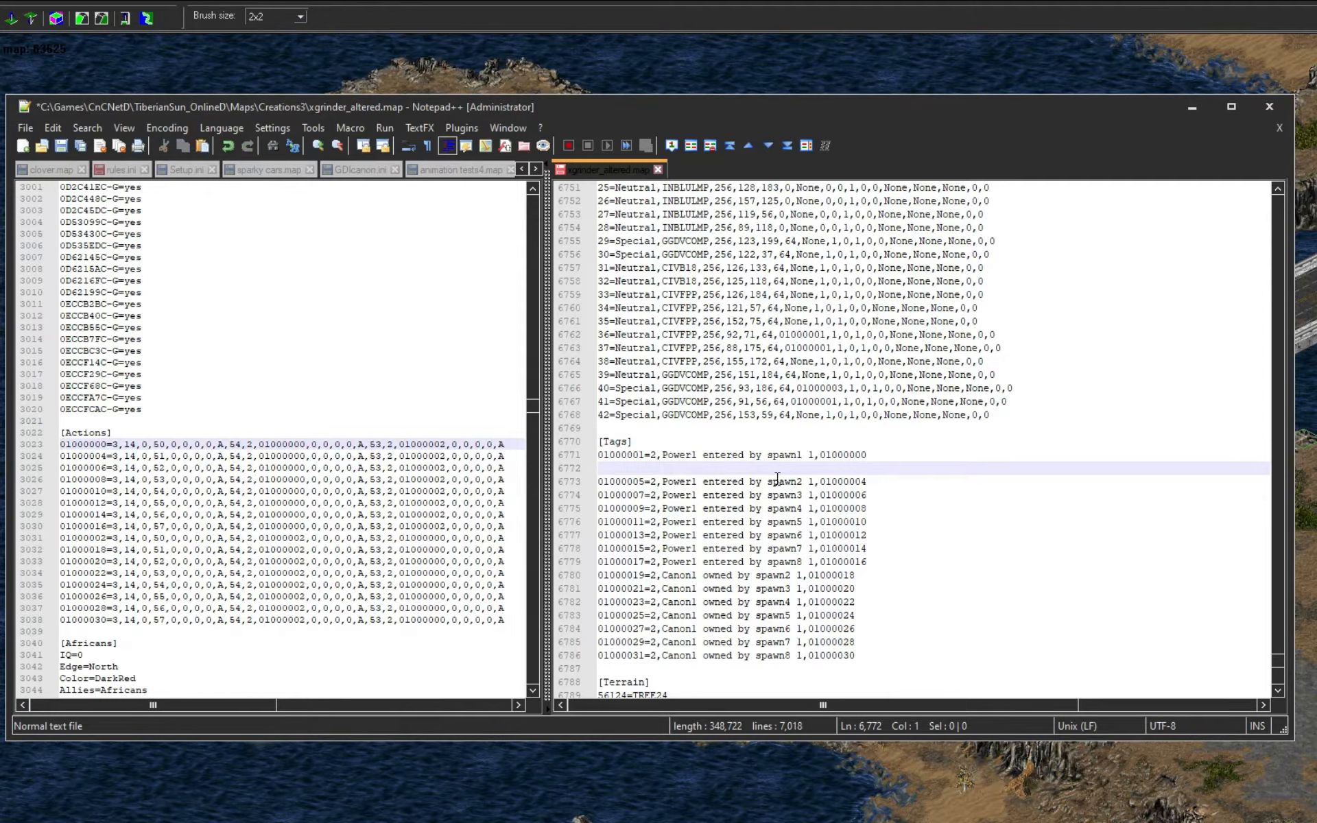
key(Delete)
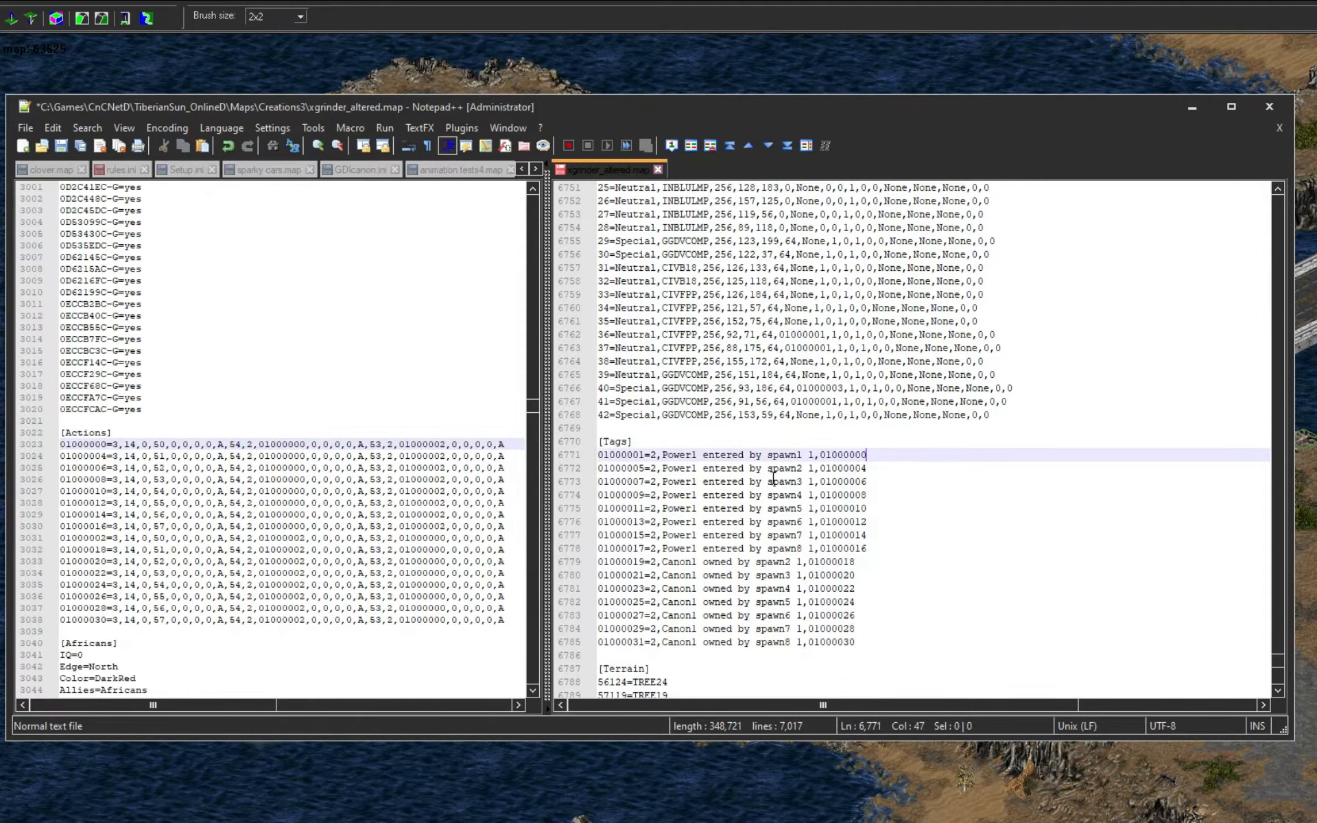
click(882, 551)
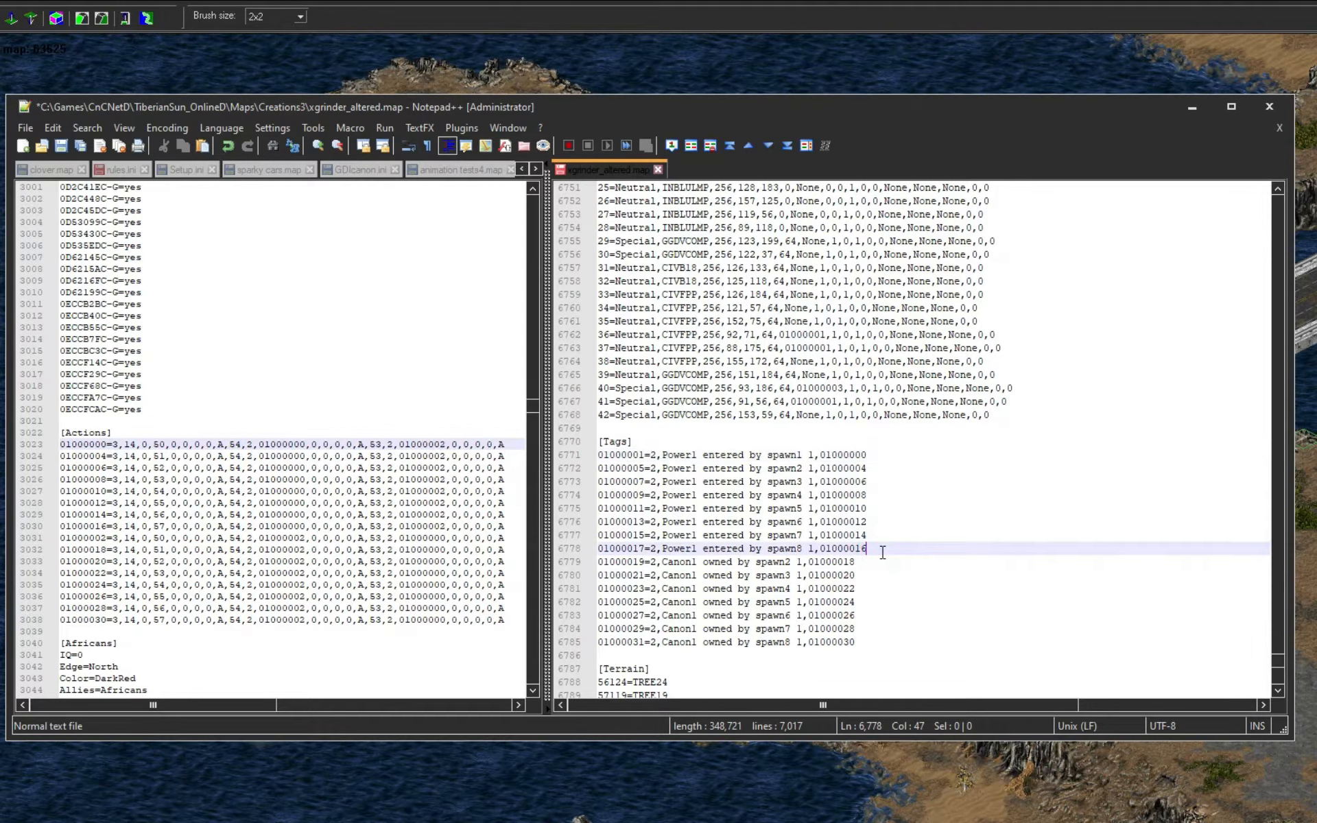
key(Return)
text(01000003=2,Canonl owned by spawn1 1,01000002)
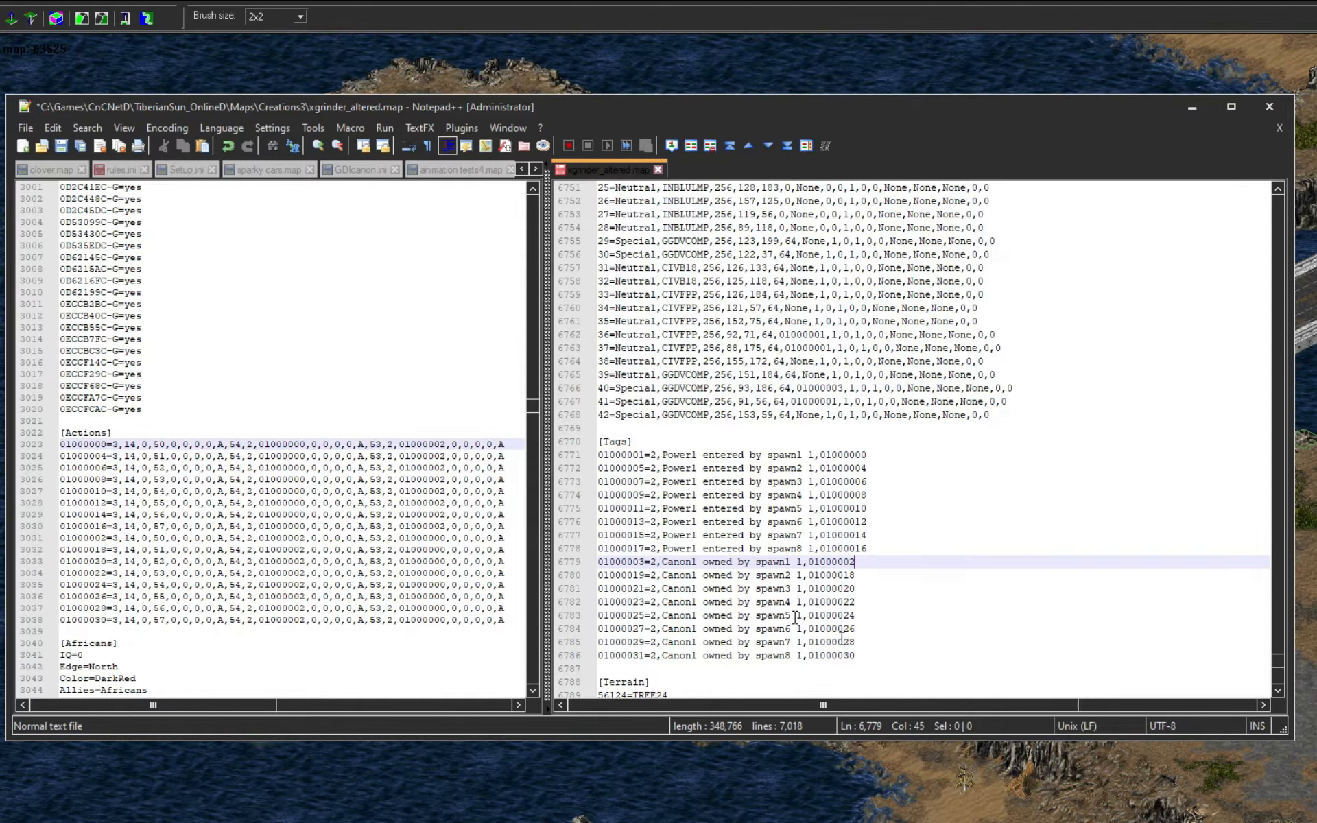
- Copy the line IDs 01000004 through 01000030 in [Actions] over the trigger IDs after "54,2," on the same lines
click(306, 445)
click(862, 455)
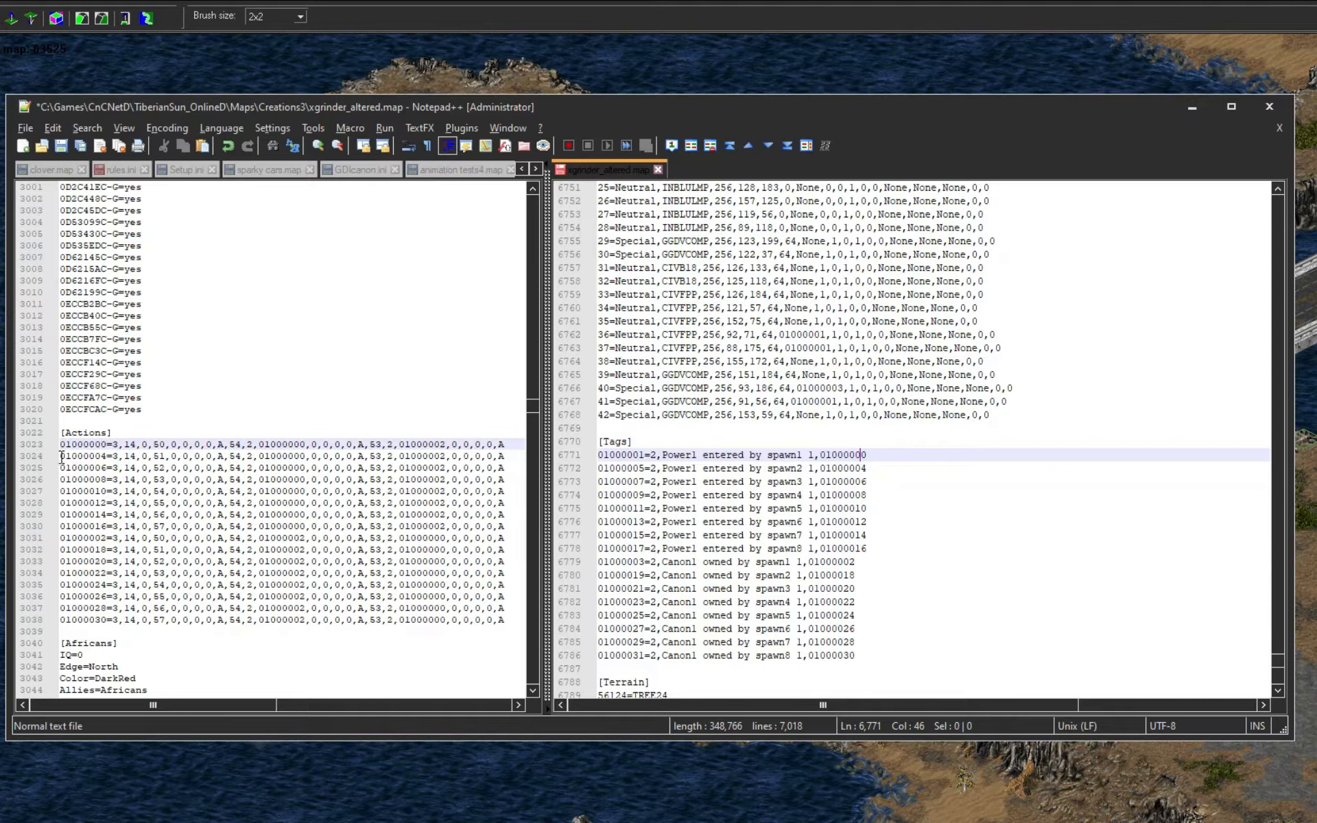
click(135, 538)
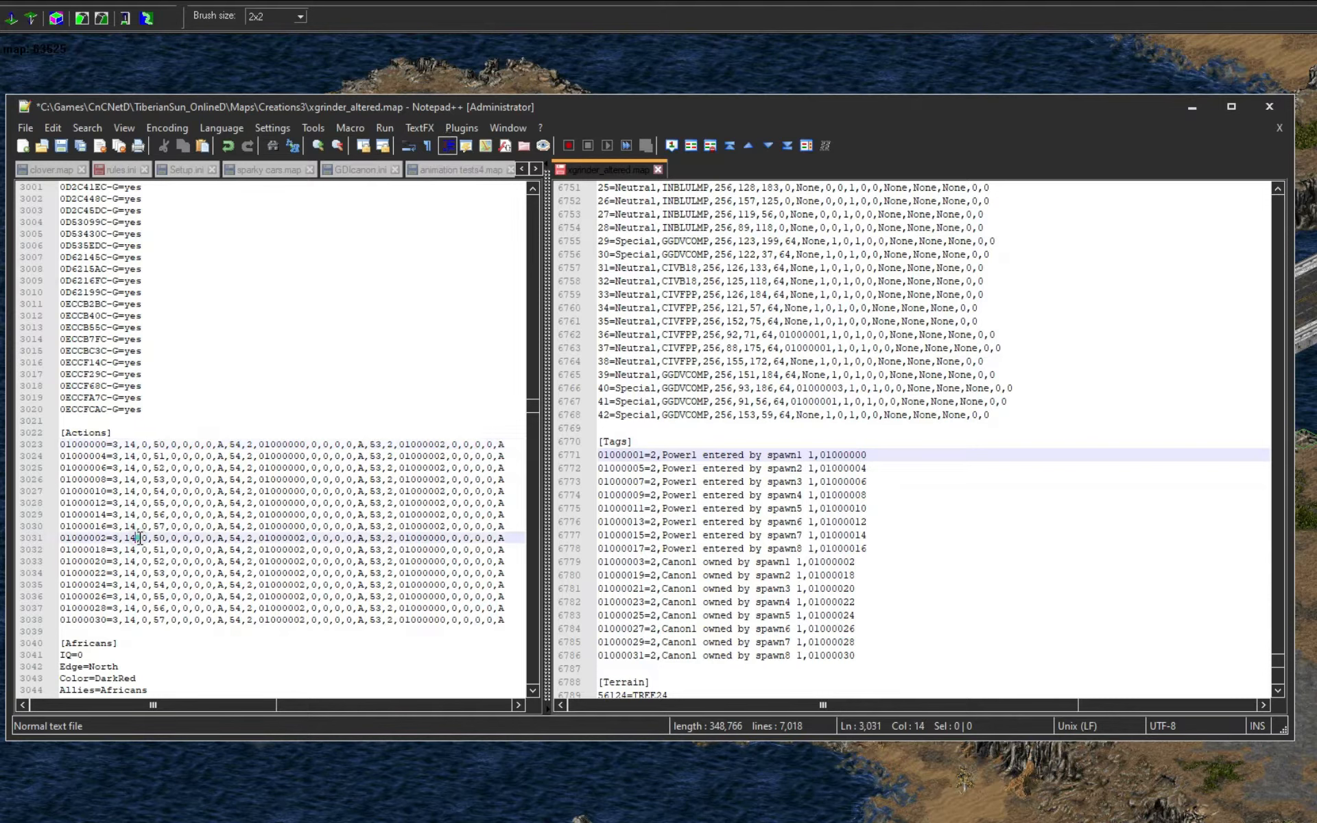
drag(60, 456, 108, 626)
key(ctrl+c)
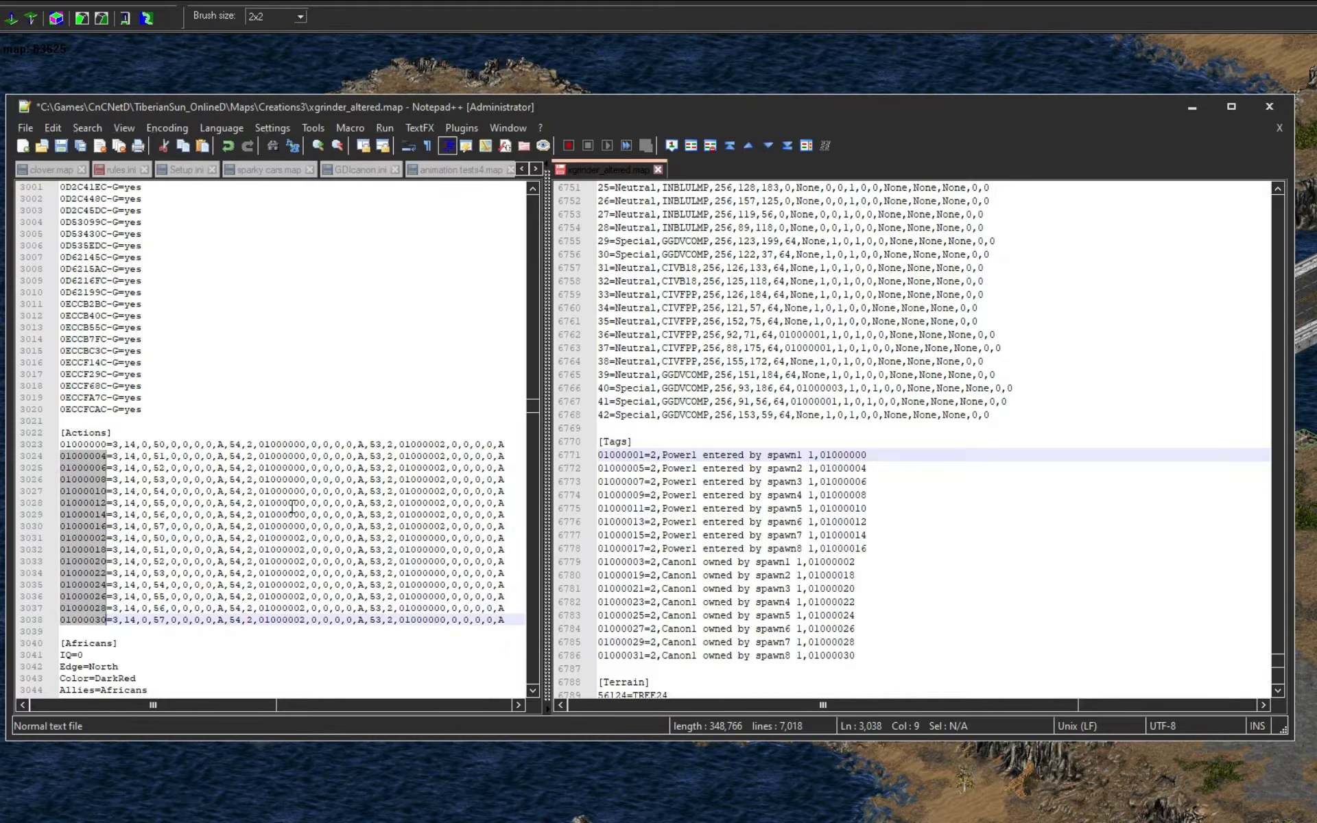
drag(259, 456, 301, 617)
key(ctrl+v)
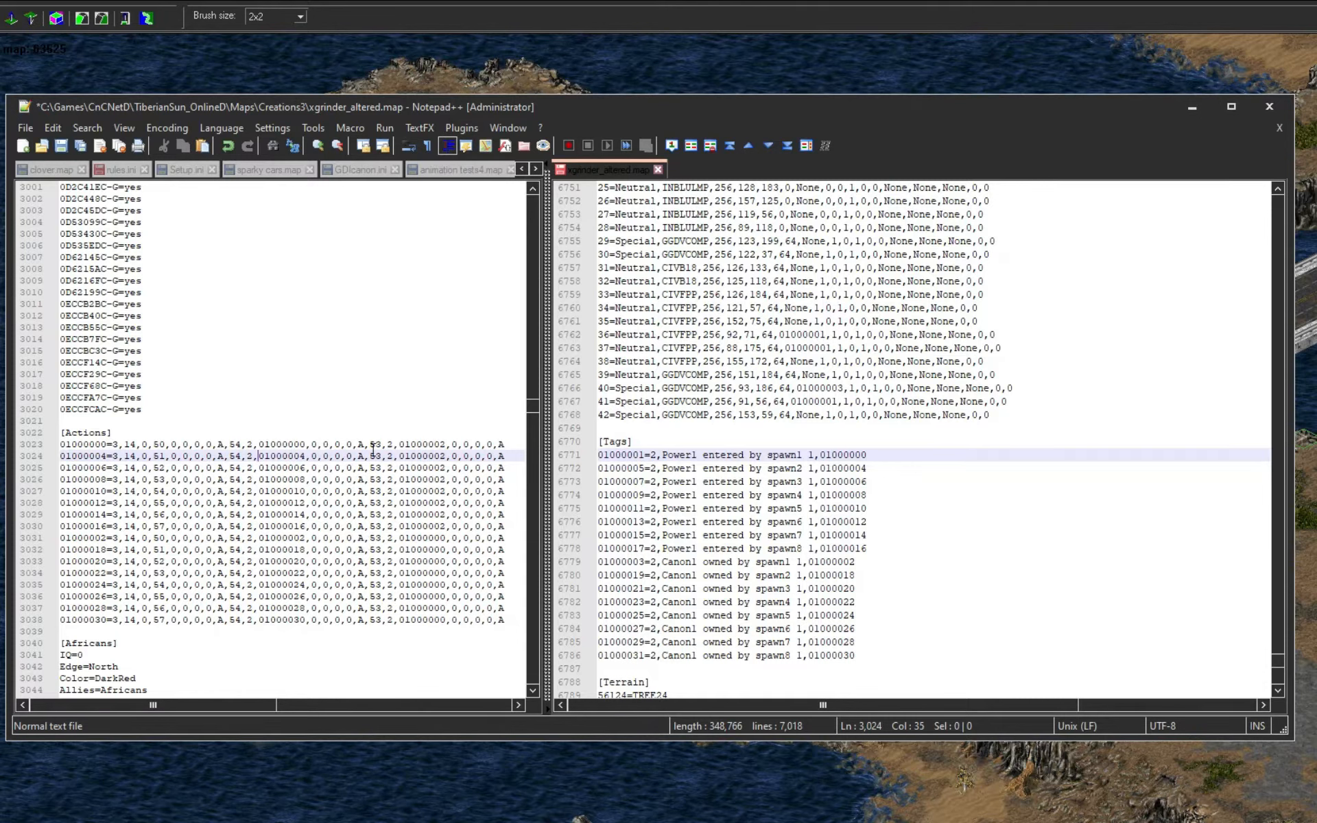
click(441, 446)
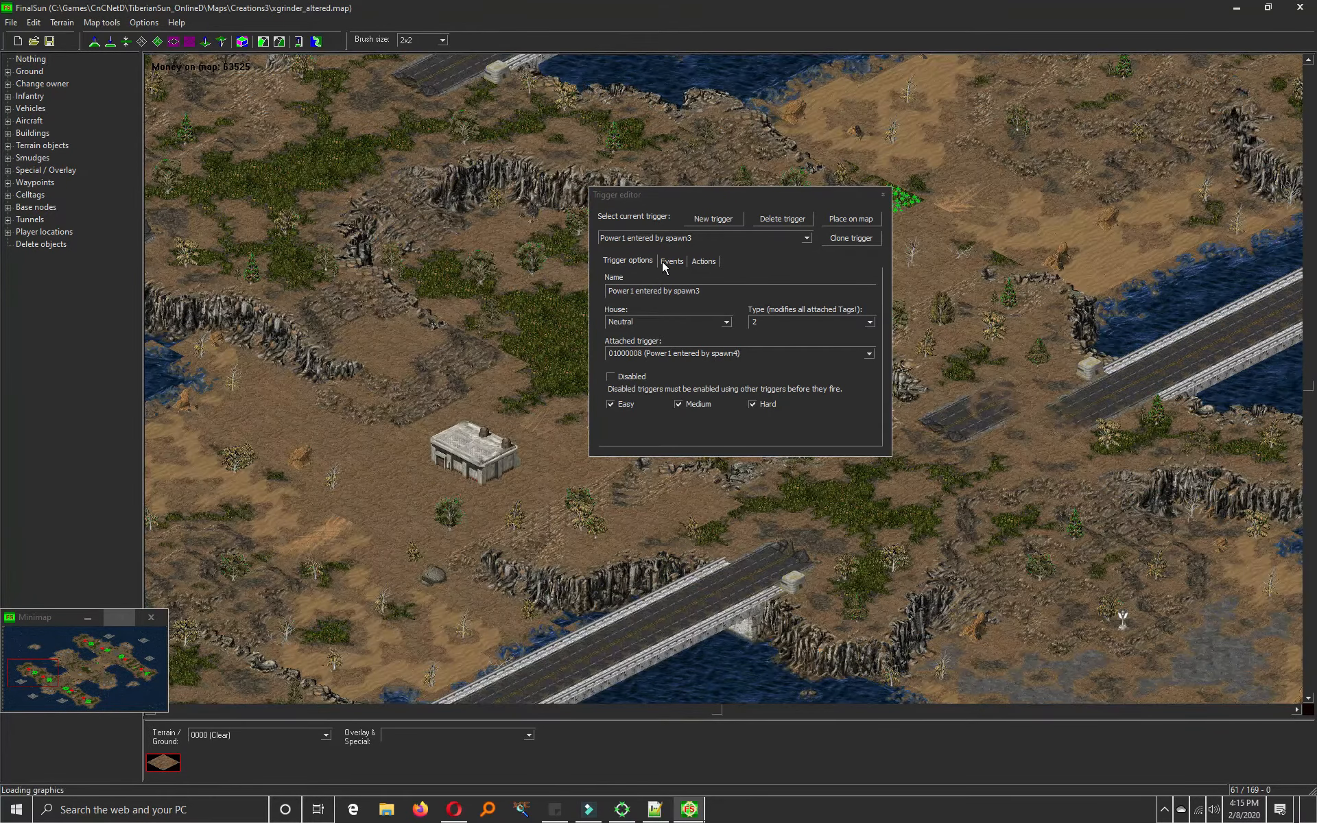
- In FinalSun's trigger editor, select the trigger "Canon1 owned by spawn1" and review its events and actions
mouse_move(487, 288)
mouse_down()
mouse_move(422, 334)
mouse_move(346, 297)
mouse_move(317, 240)
mouse_up()
click(658, 238)
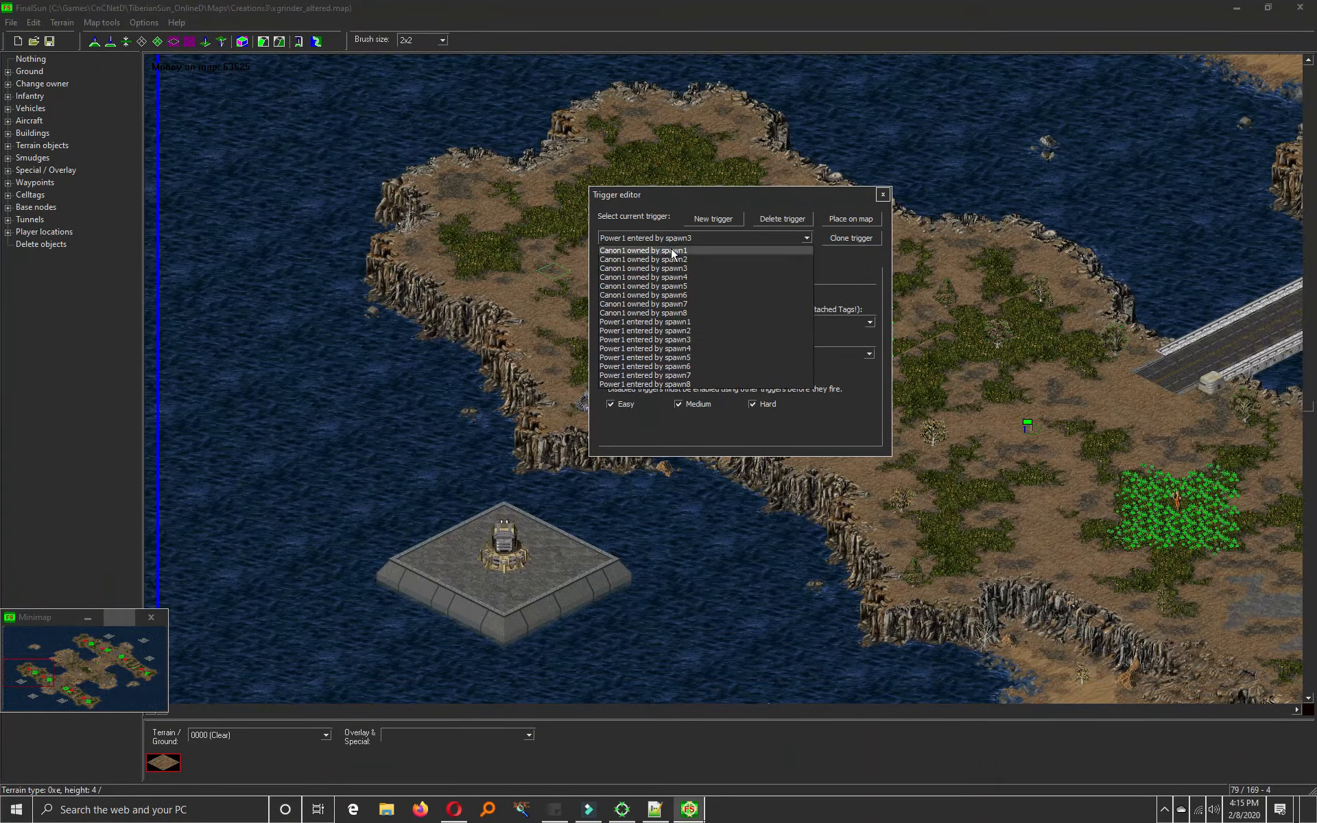
click(664, 252)
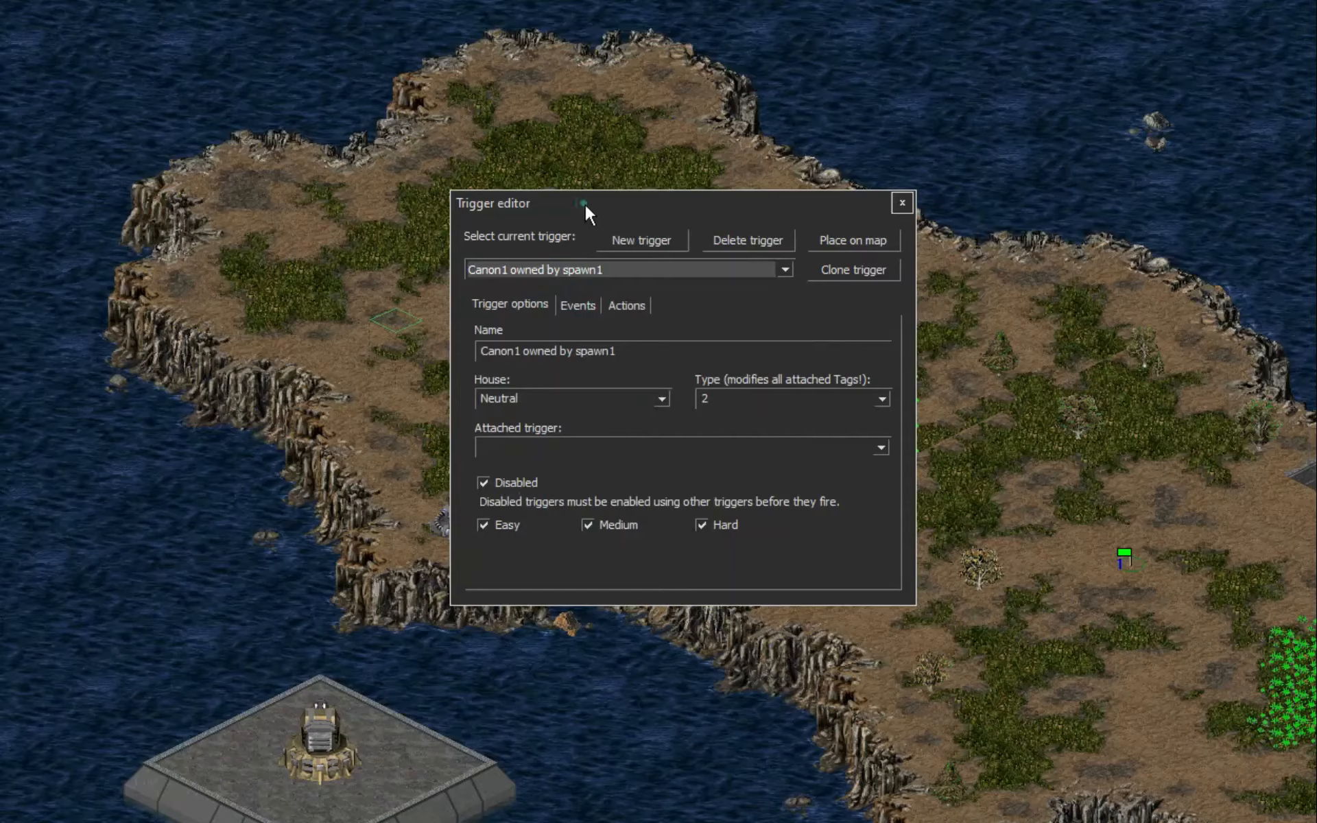
drag(592, 290, 542, 262)
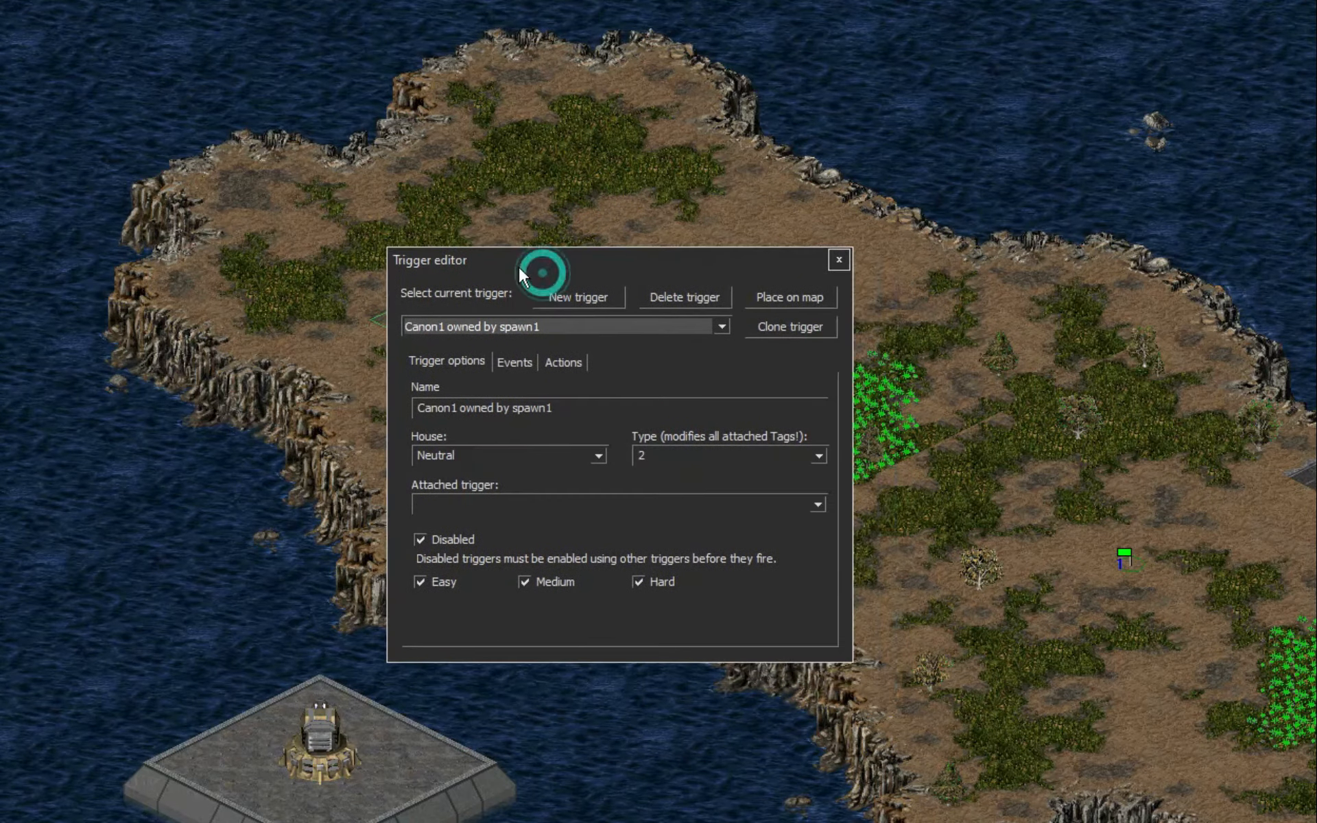
click(511, 362)
click(564, 362)
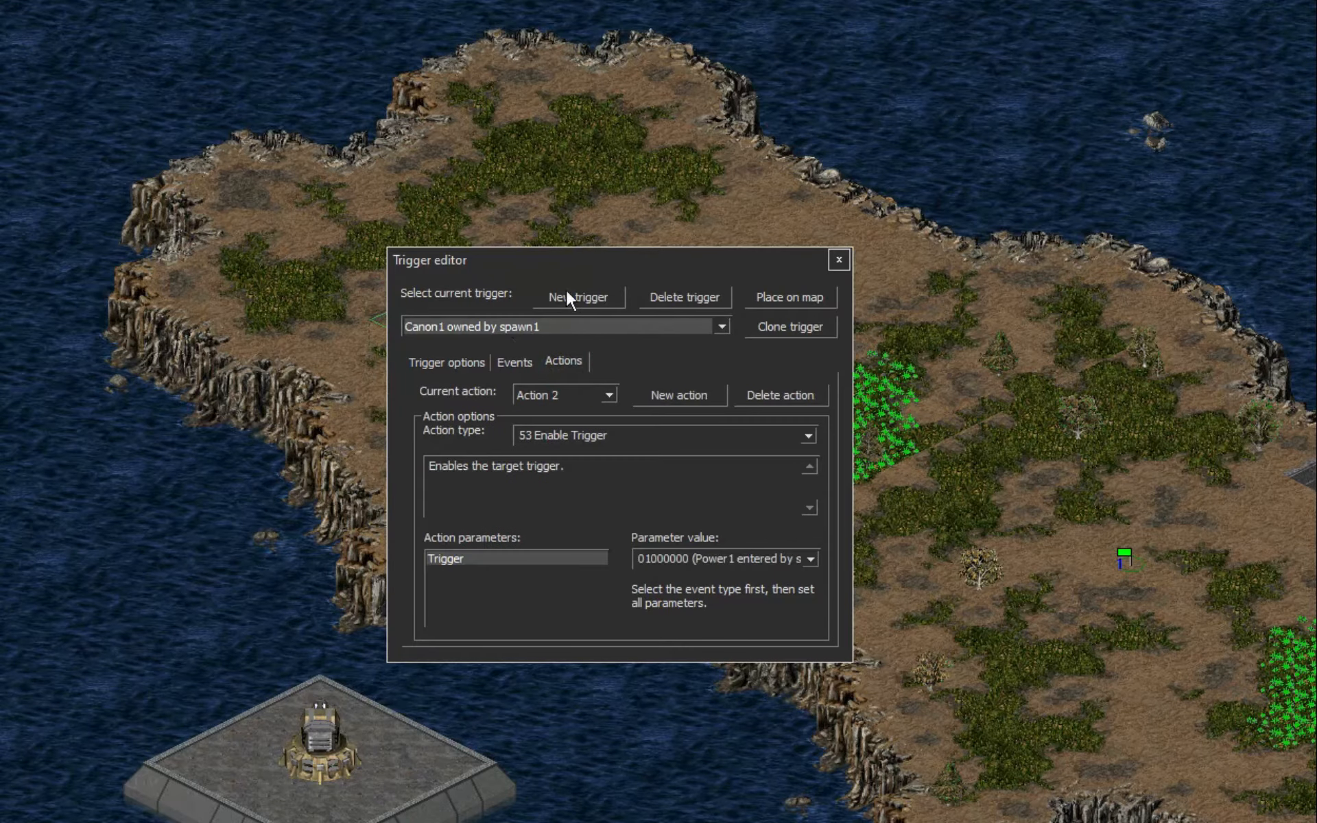
- Review the attached trigger settings of several "Power1 entered by" triggers, including spawn4 and spawn2
click(755, 288)
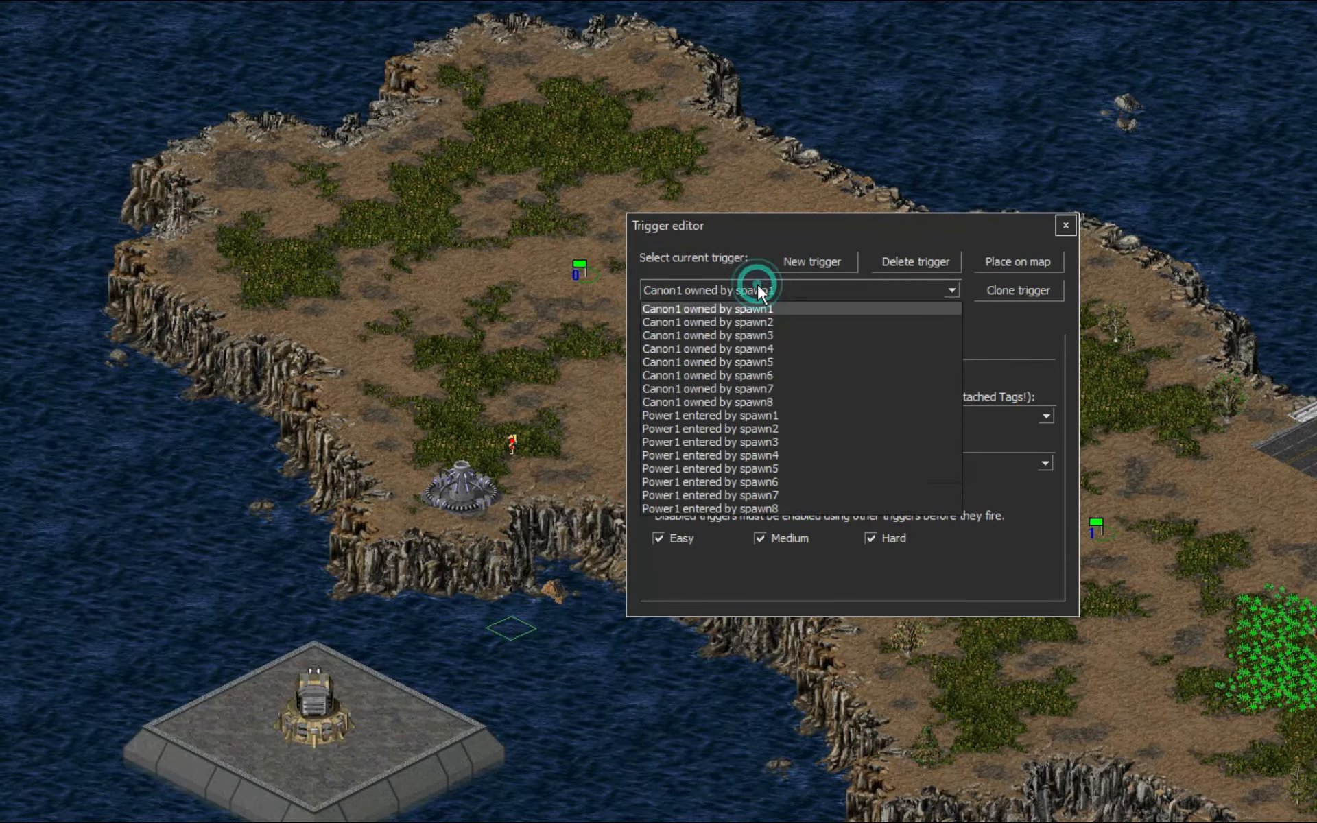
click(755, 288)
click(755, 289)
click(730, 460)
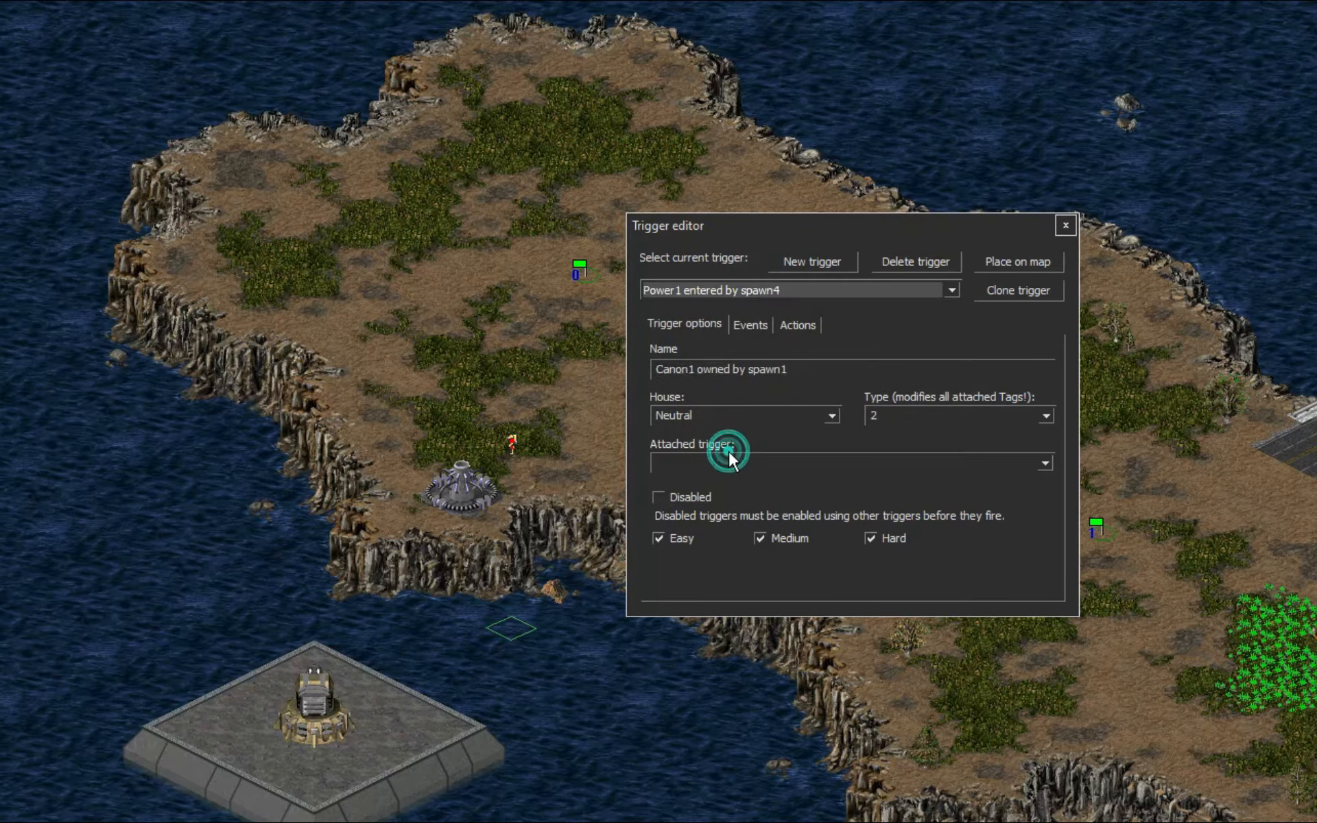
click(738, 290)
click(730, 465)
click(735, 295)
click(732, 429)
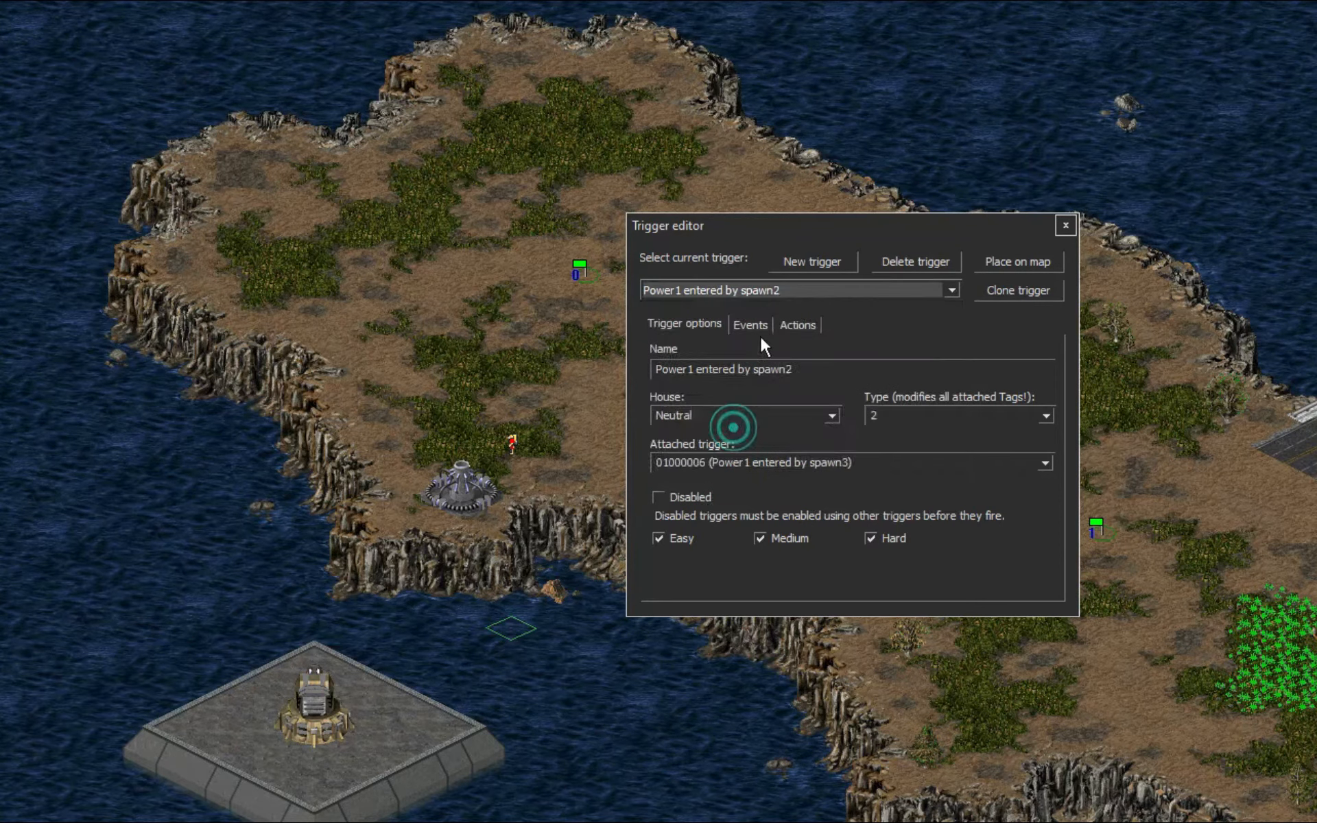
- Set the attached trigger of "Canon1 owned by spawn1" to 01000018 (Canon1 owned by spawn2)
click(757, 292)
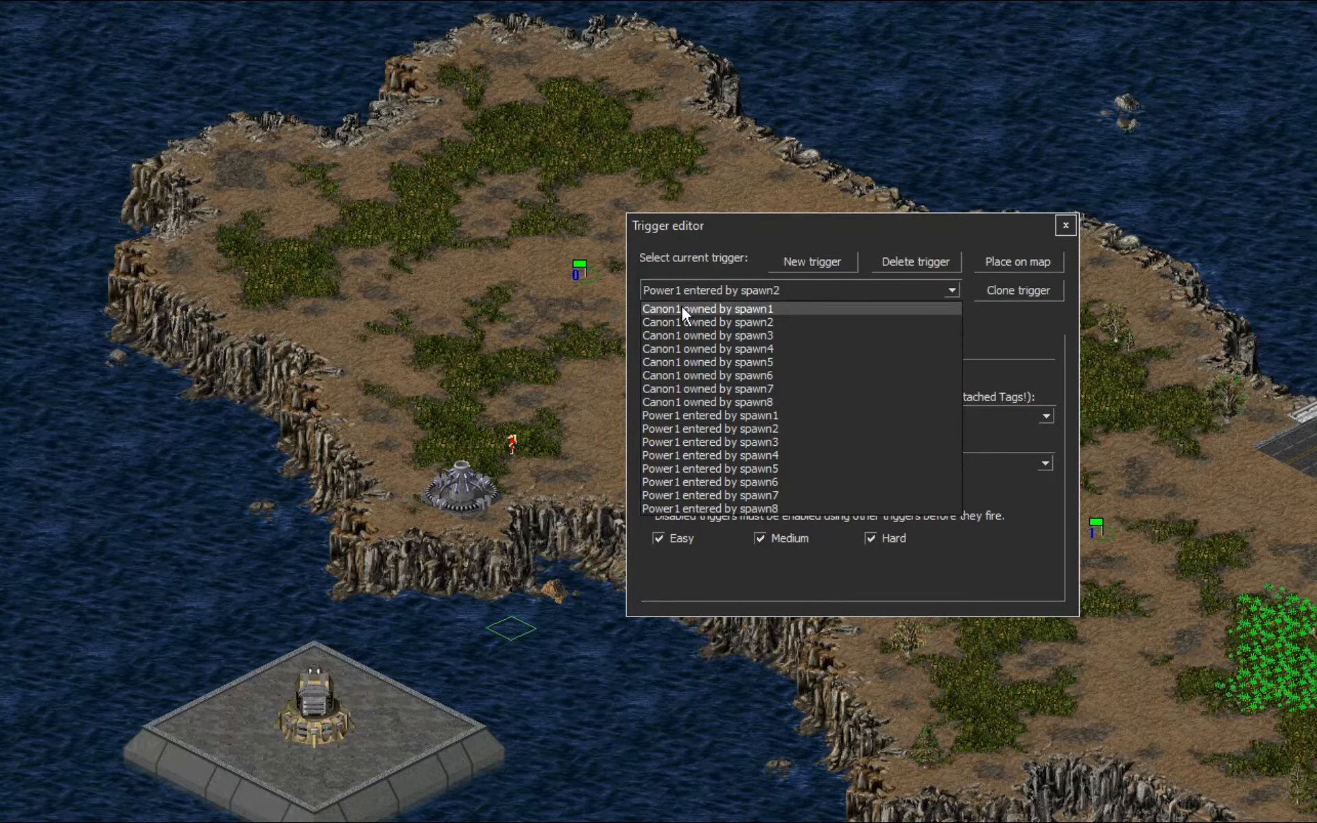
click(720, 310)
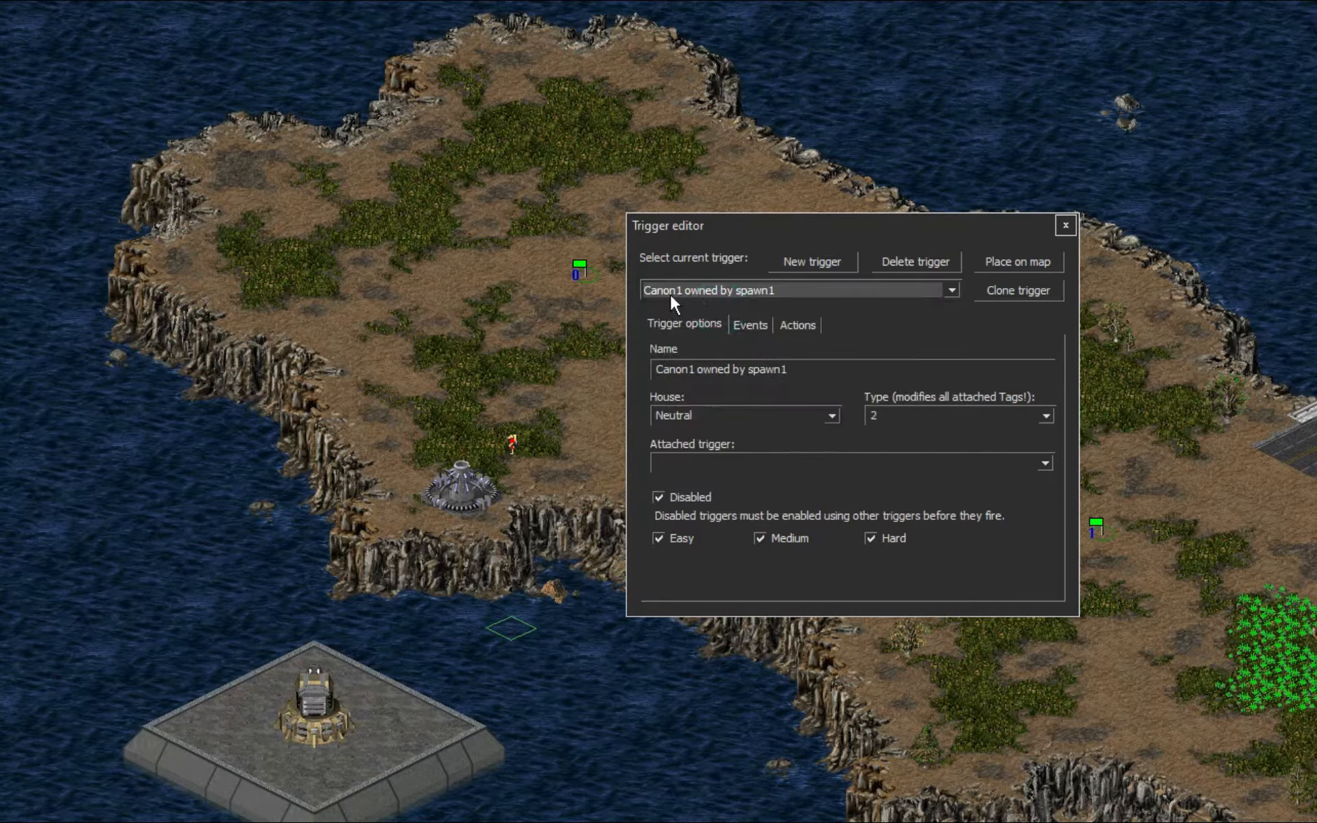
click(1046, 466)
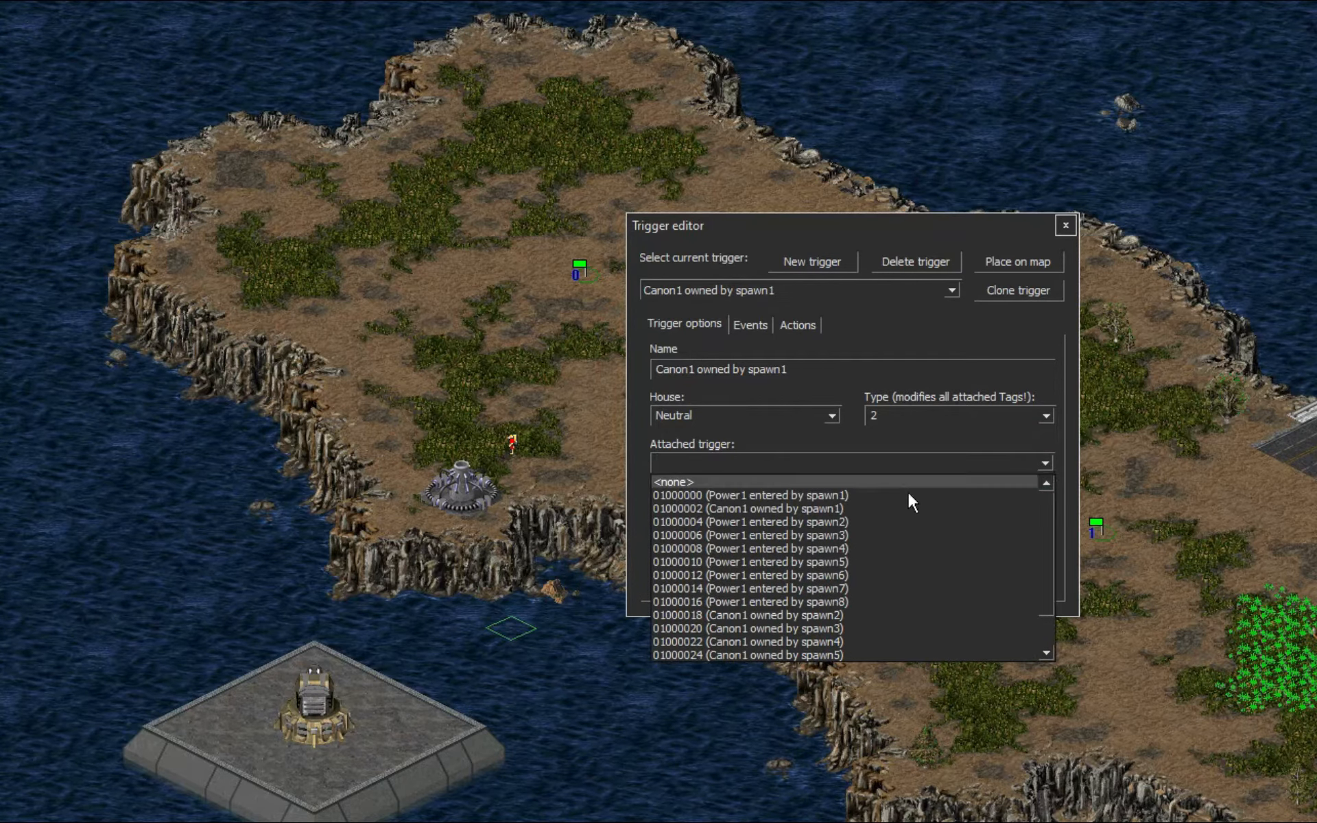
scroll(800, 608, down, 1)
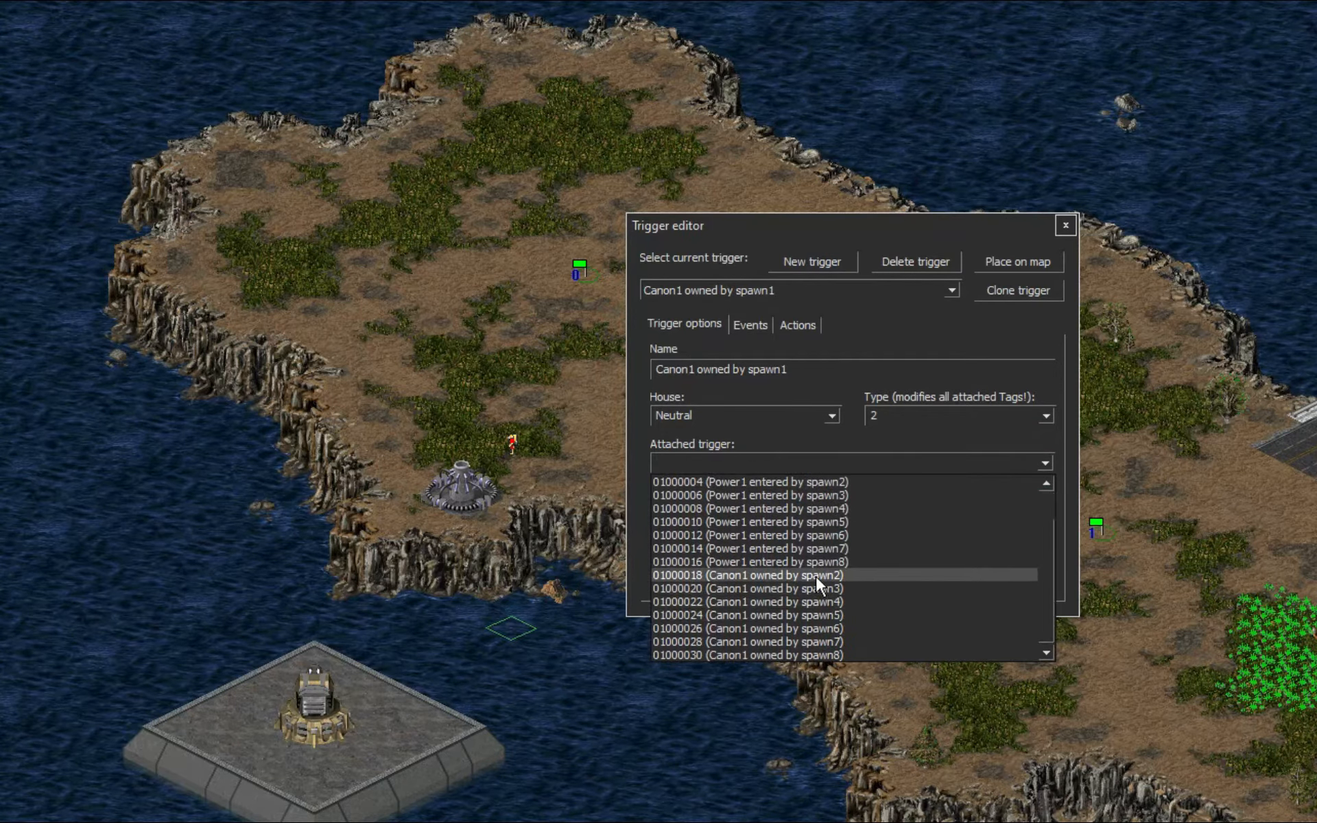
click(817, 582)
- Set the attached trigger of "Canon1 owned by spawn2" to 01000020 (Canon1 owned by spawn3)
click(752, 291)
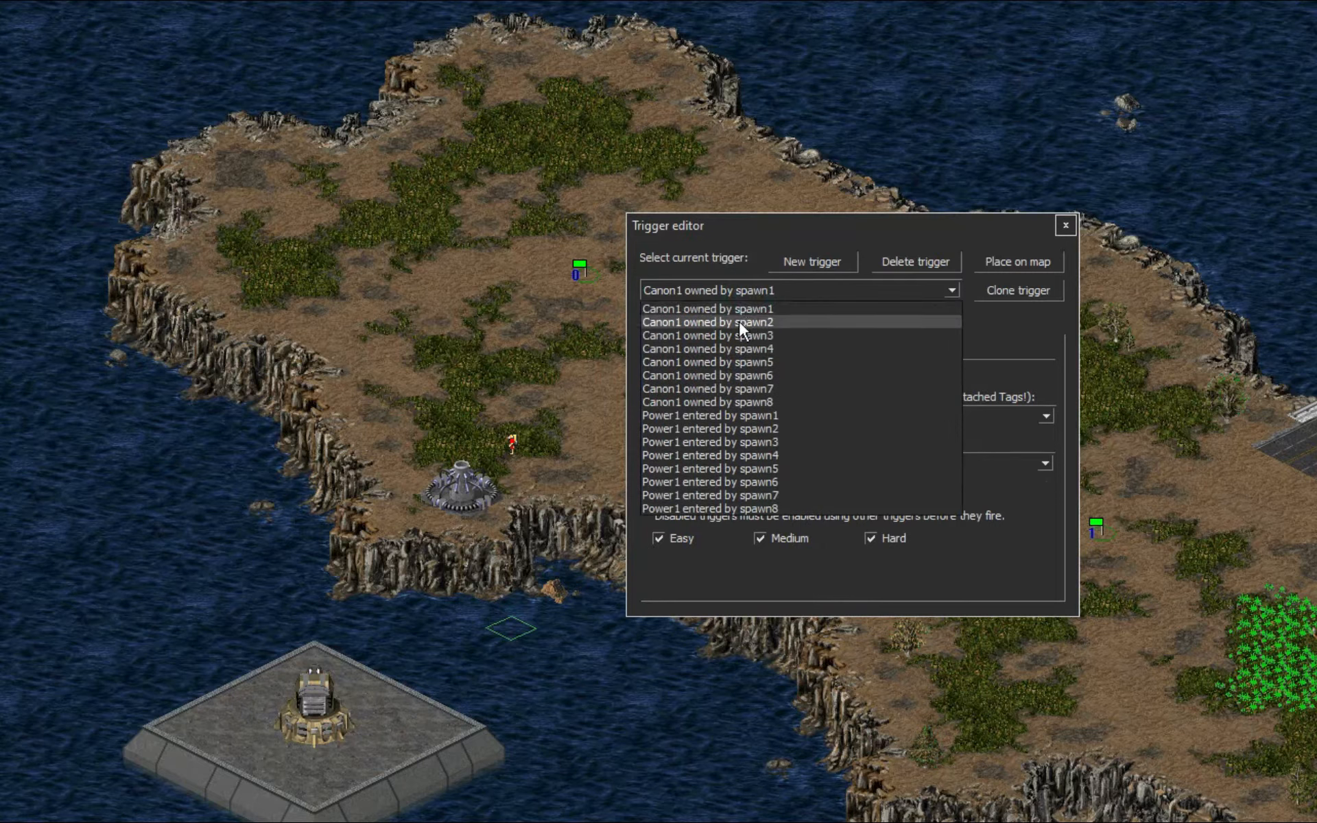
click(741, 323)
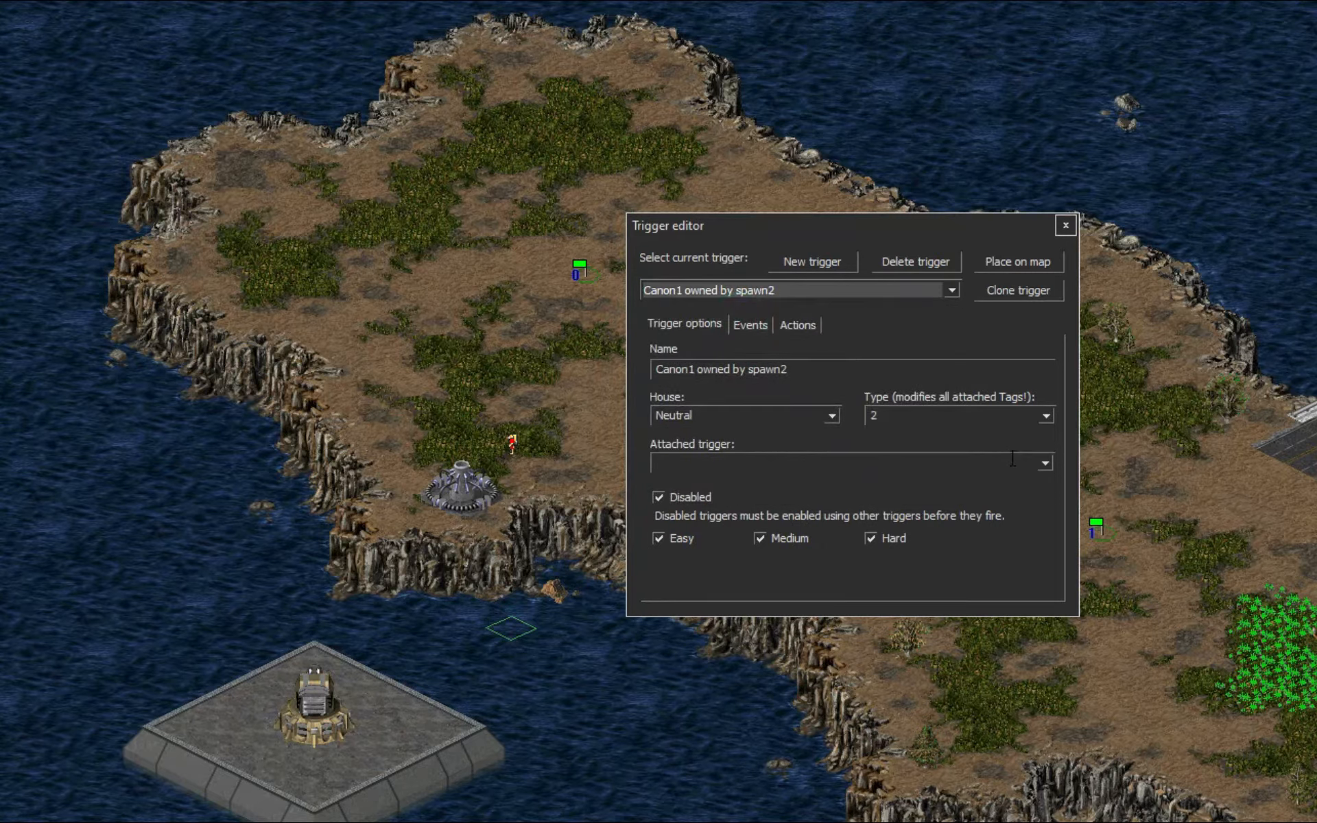
click(1046, 465)
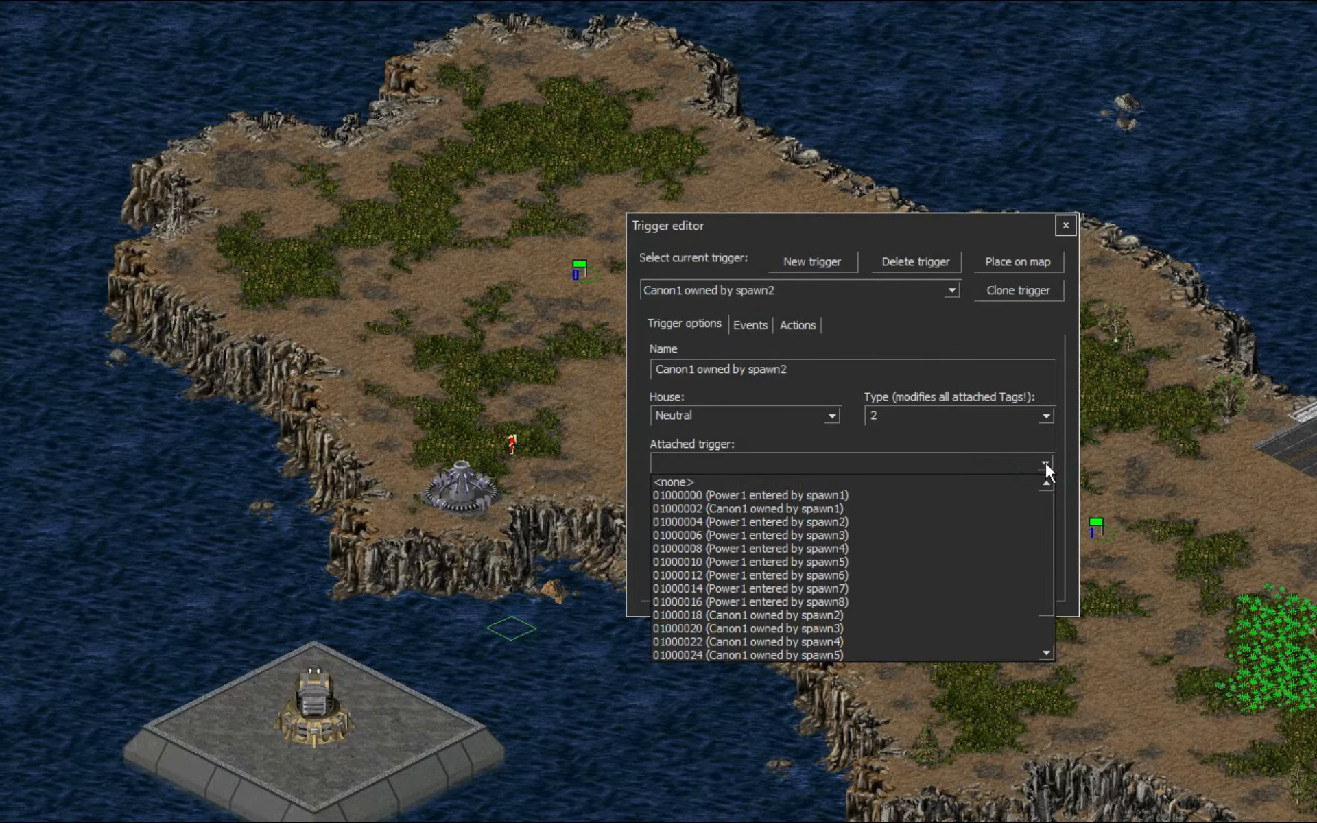
click(838, 627)
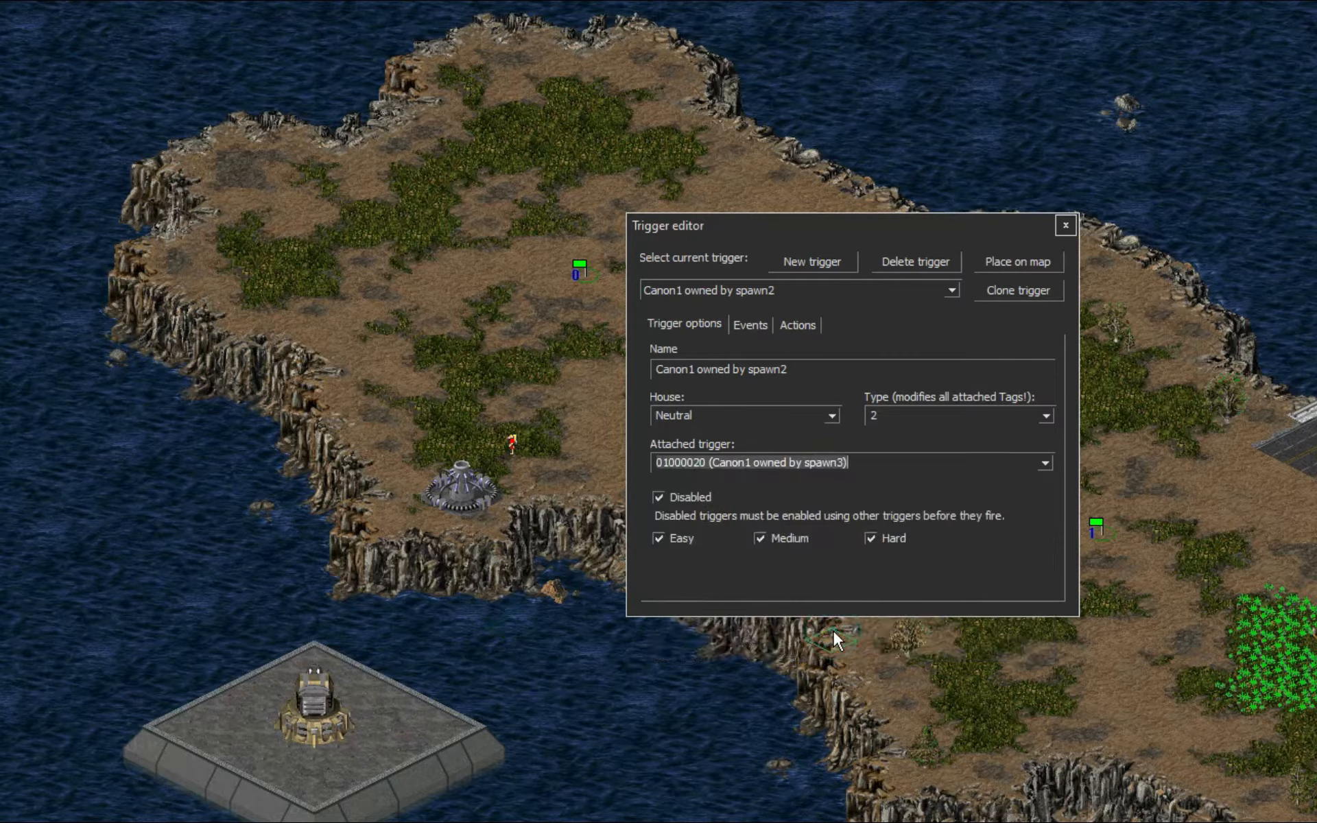
- Attach each of the triggers "Canon1 owned by spawn3" through "Canon1 owned by spawn7" to the next spawn's Canon1 trigger
click(801, 293)
click(748, 331)
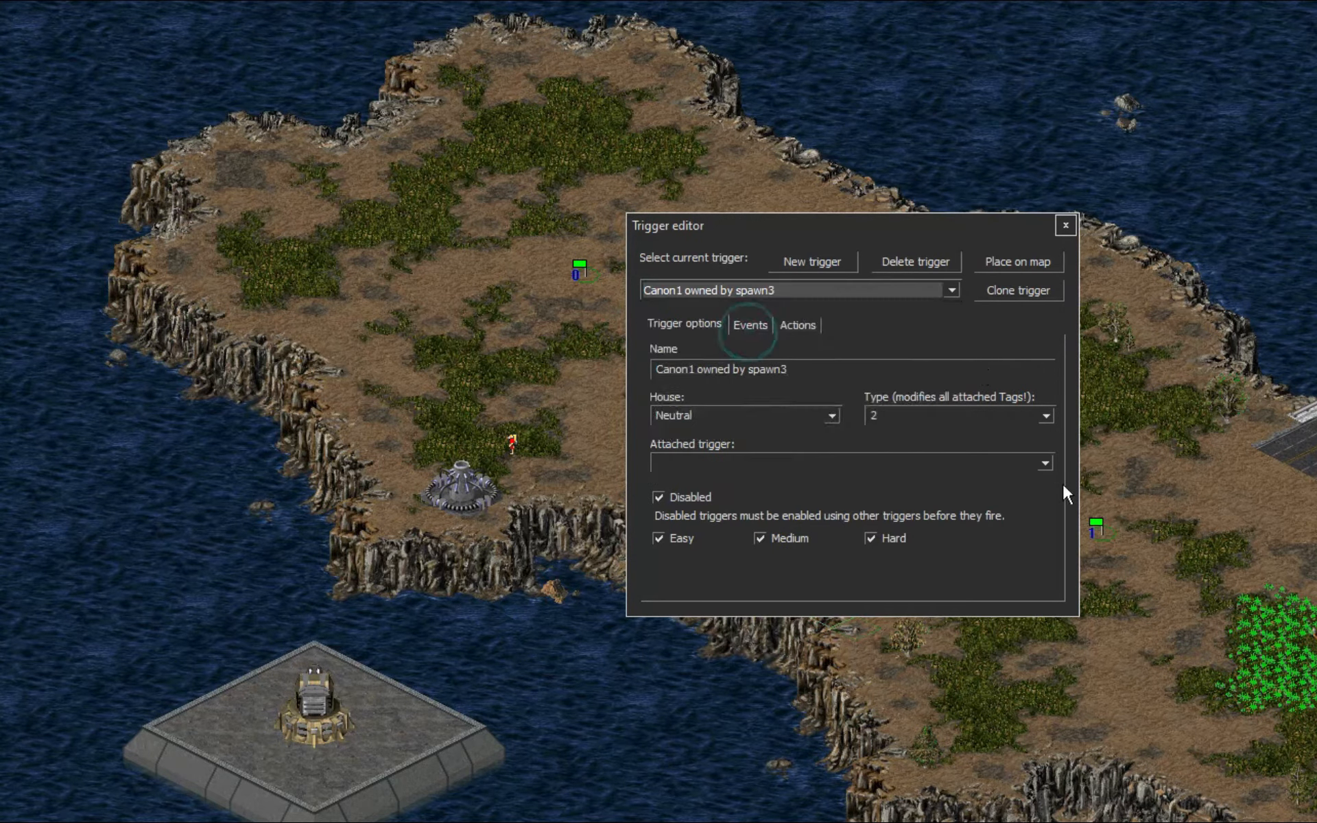
click(1046, 463)
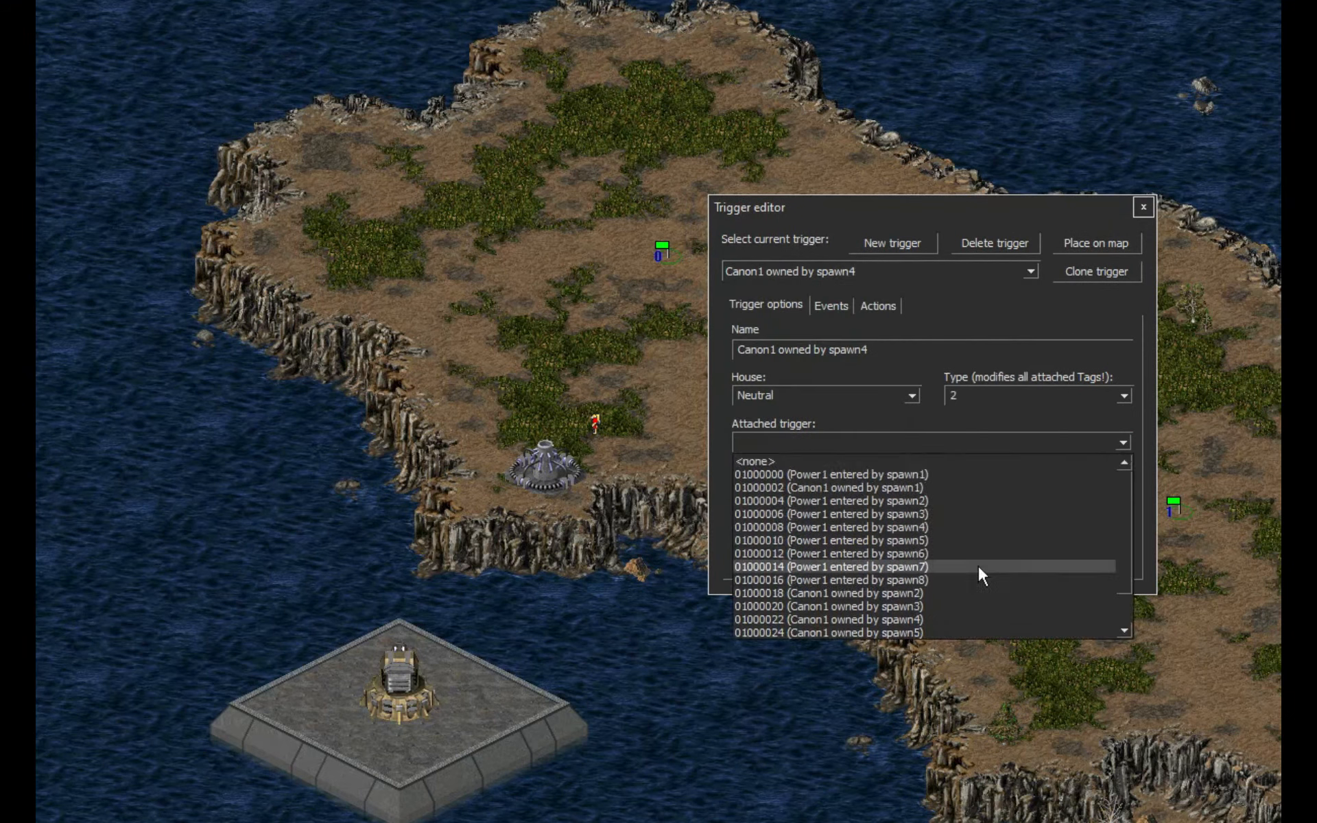
click(896, 588)
click(956, 442)
click(941, 276)
click(857, 356)
click(957, 443)
click(858, 370)
click(953, 442)
- Inspect Action 0 of "Canon1 owned by spawn7" and compare the lines in the [Actions] section of xgrinder_altered.map in Notepad++
click(878, 306)
click(891, 337)
click(890, 355)
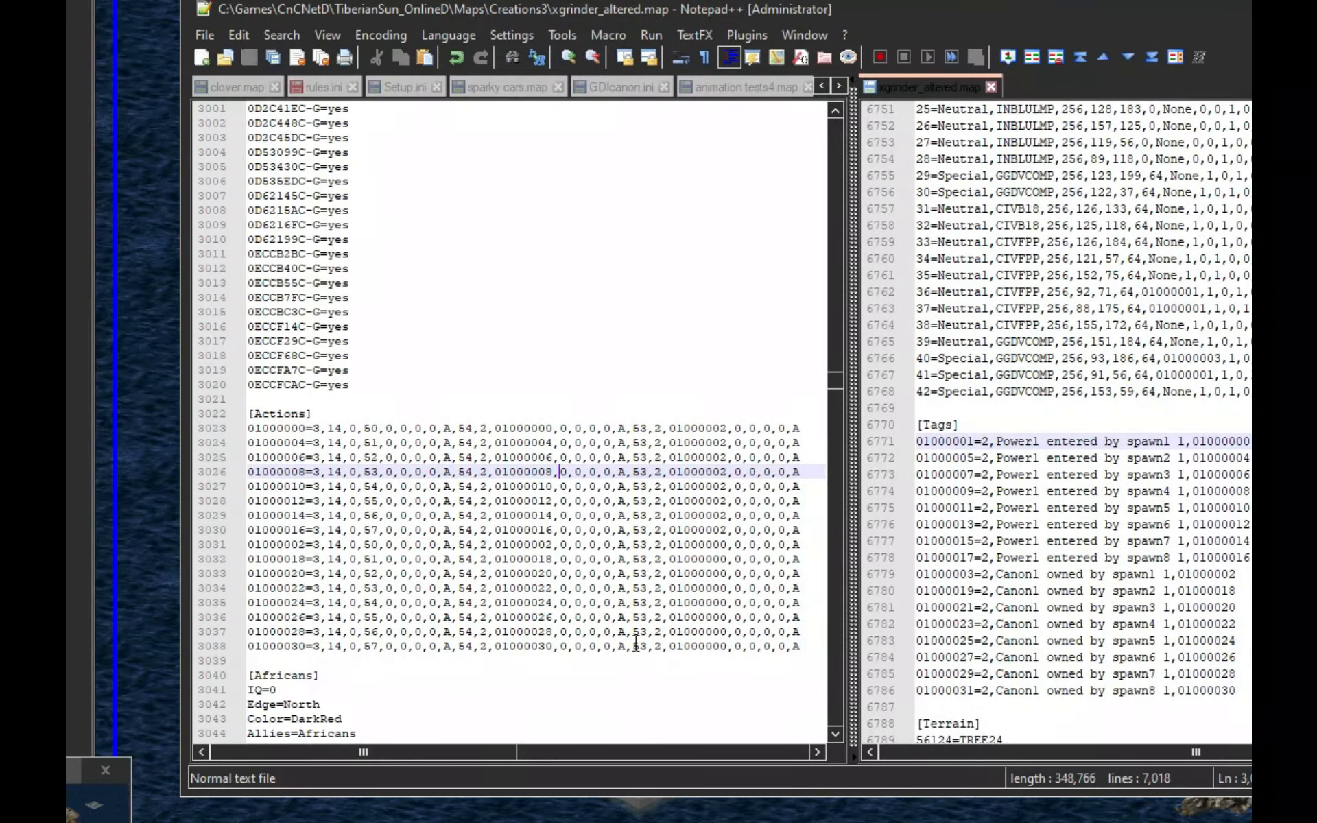
drag(362, 428, 392, 607)
click(391, 603)
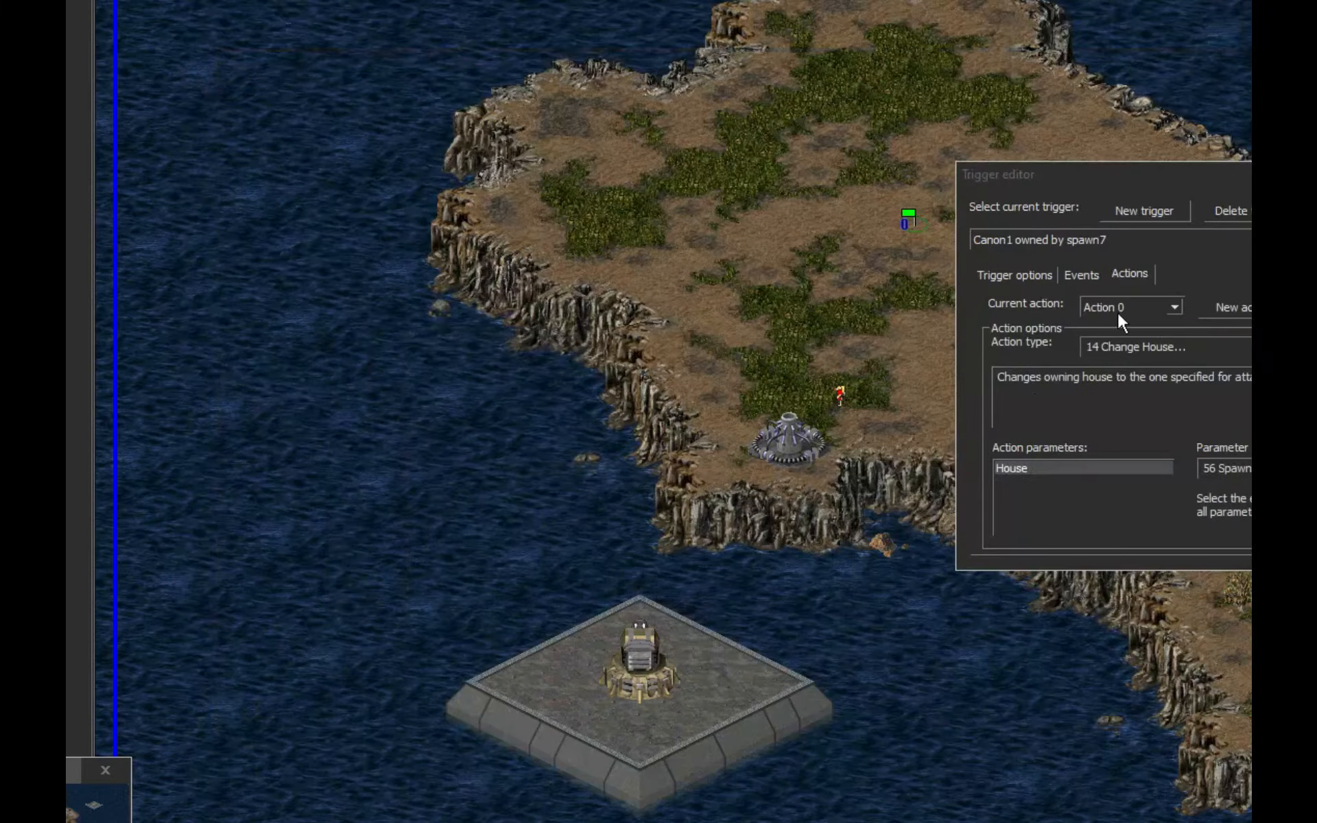
- In FinalSun's trigger editor, review Action 1 and Action 2 of "Power1 entered by spawn5", including the triggers they target
click(1062, 240)
click(626, 475)
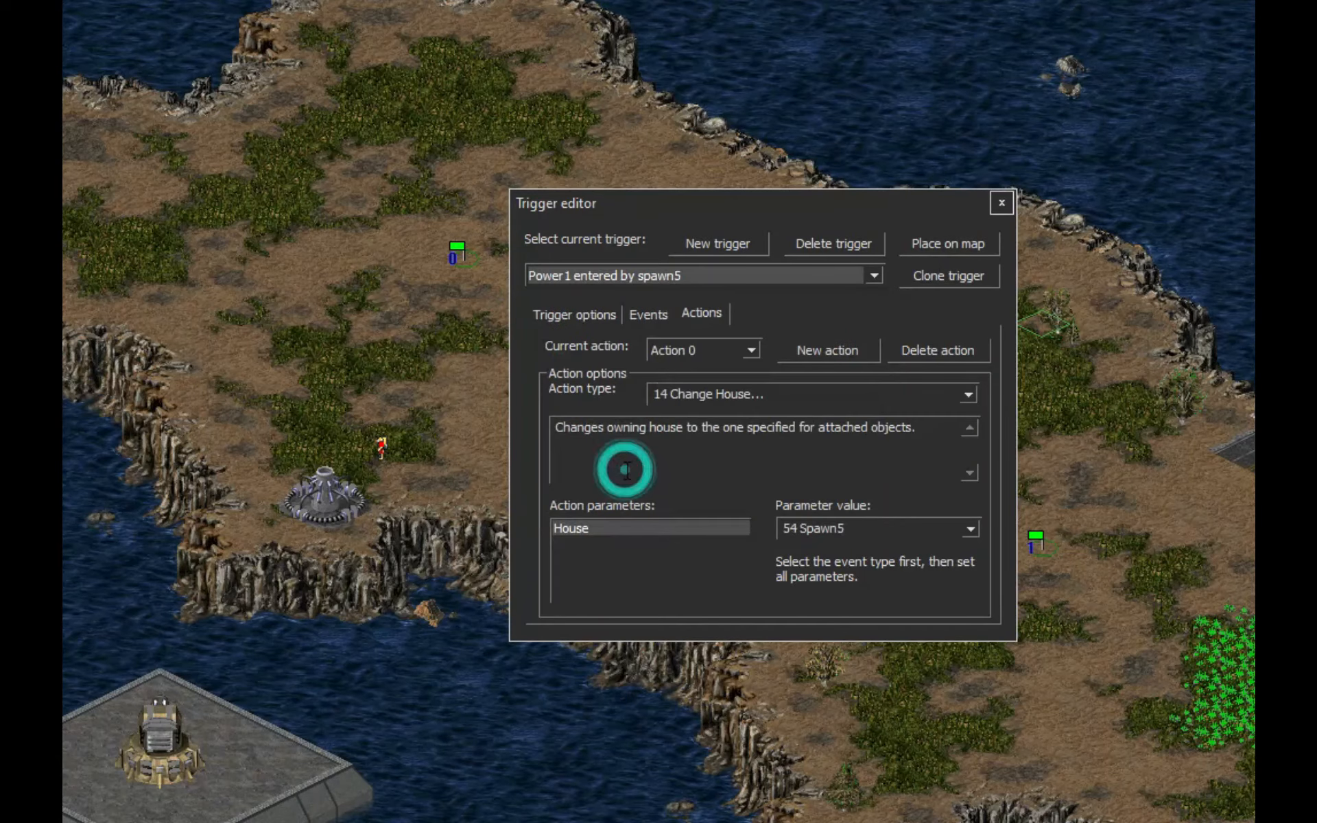
click(691, 352)
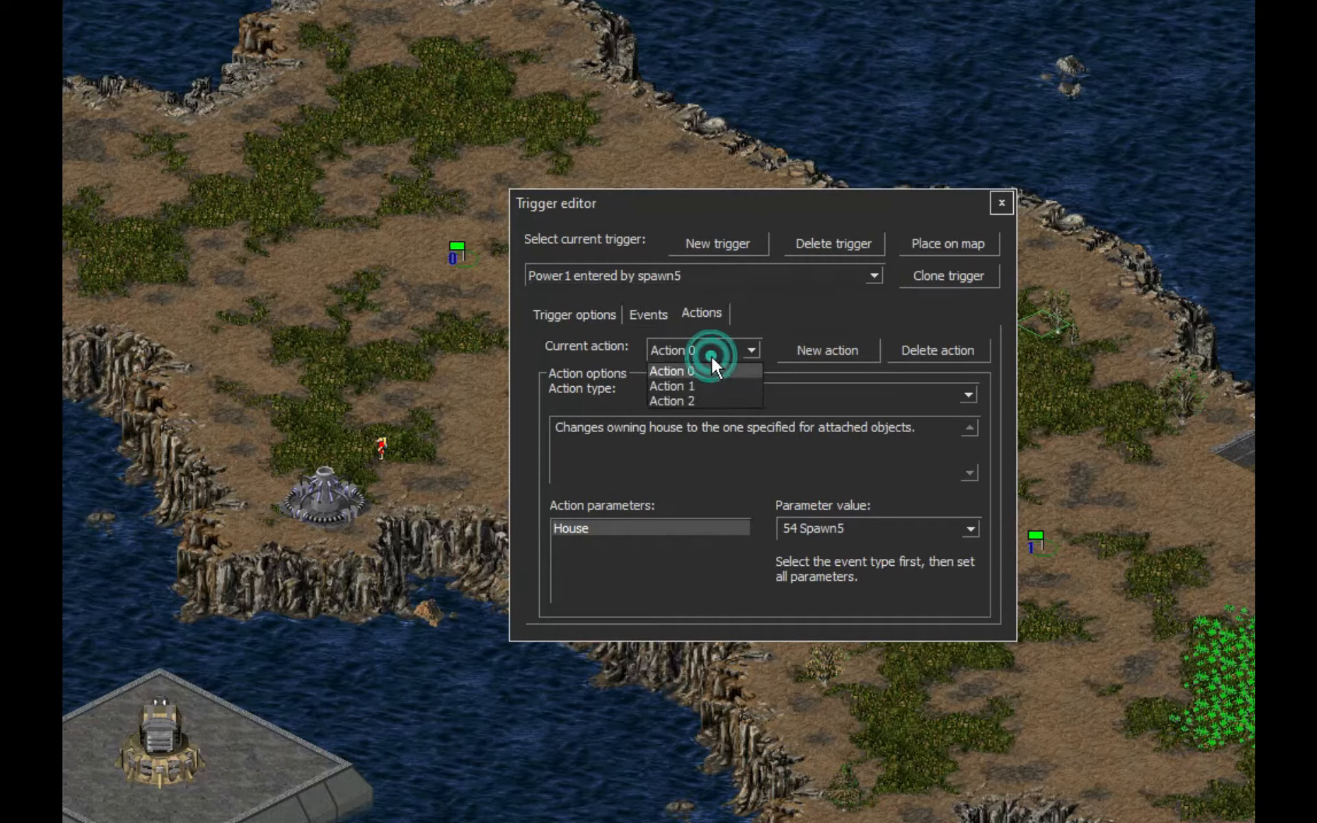
click(697, 382)
click(889, 525)
click(869, 526)
click(701, 354)
click(693, 400)
click(866, 527)
click(820, 534)
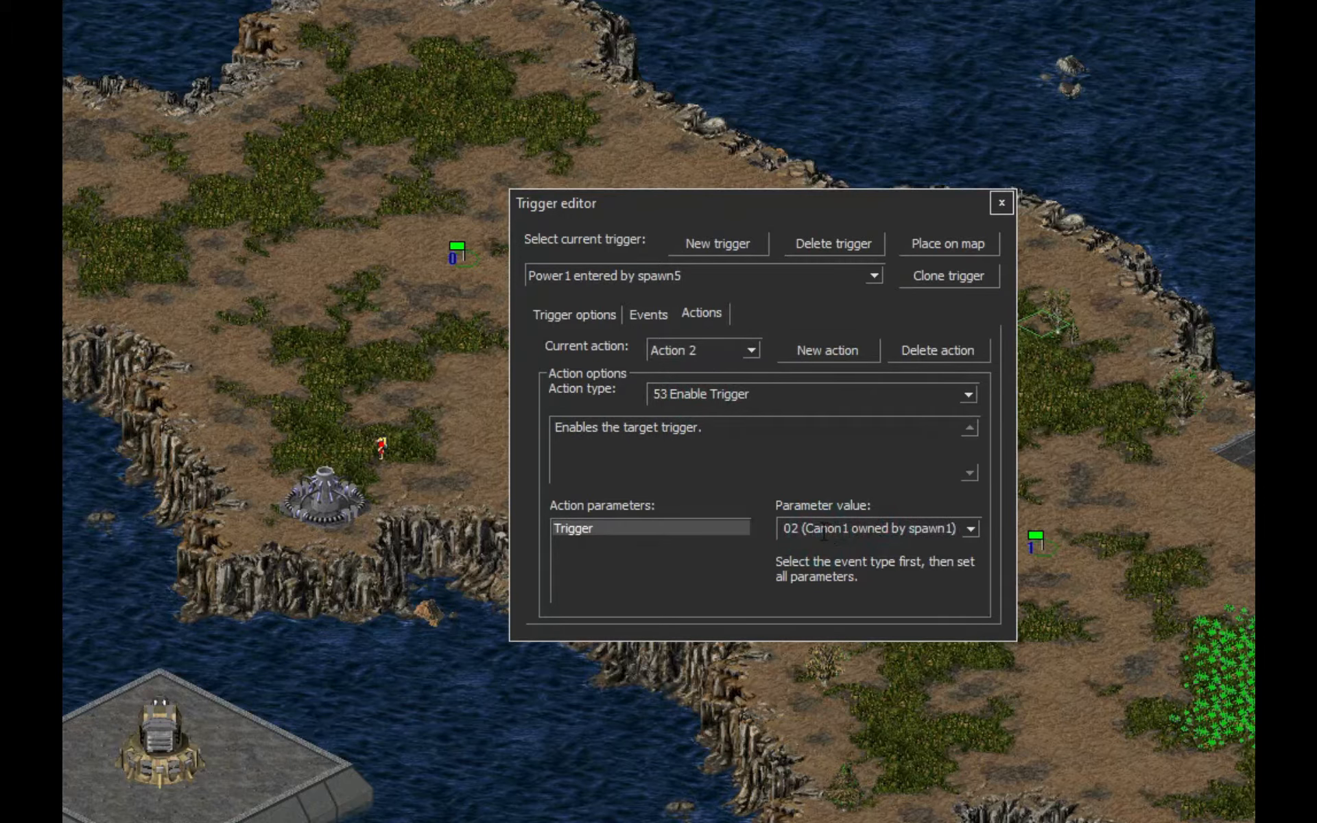
click(804, 529)
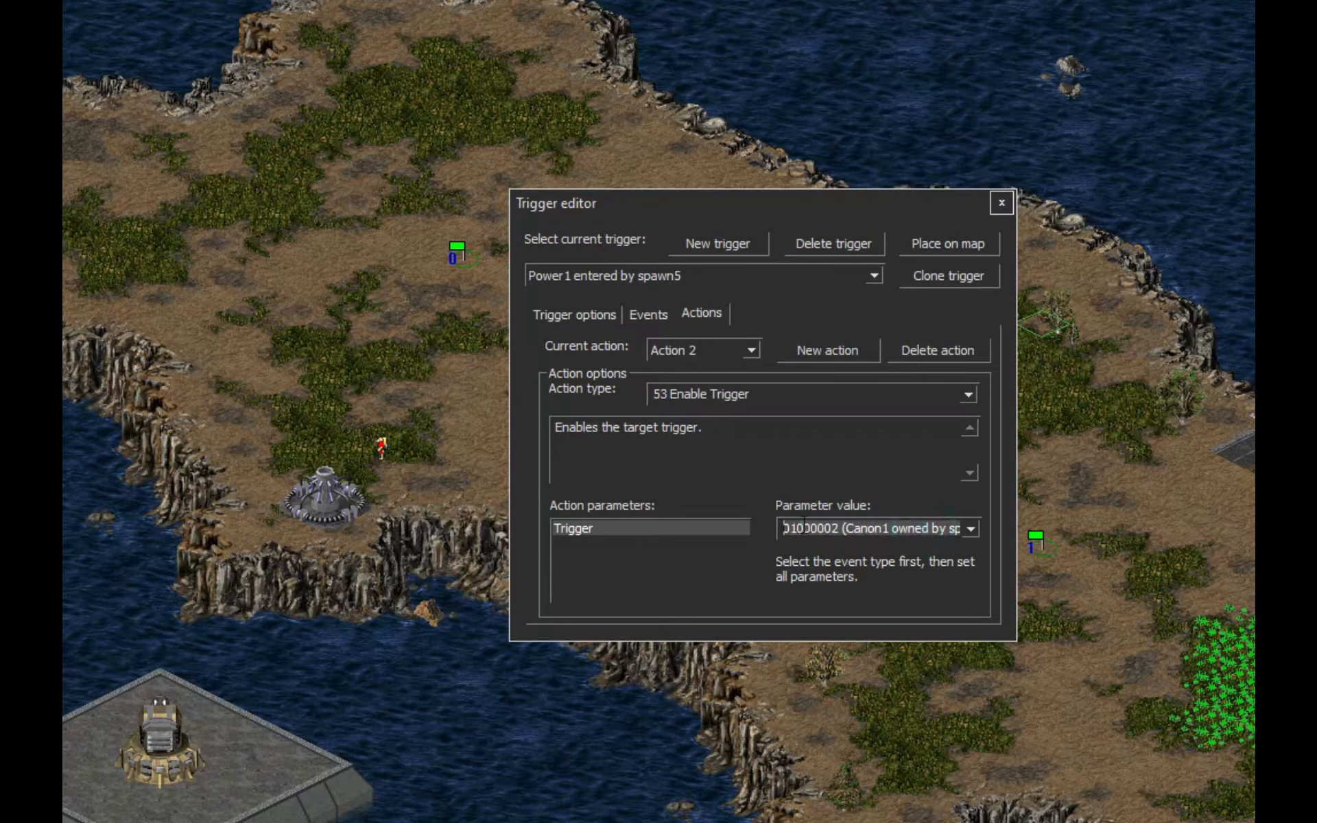
- Review the attached trigger settings of "Power1 entered by spawn6", "Canon1 owned by" spawn7 and spawn8, and "Power1 entered by spawn1"
click(653, 281)
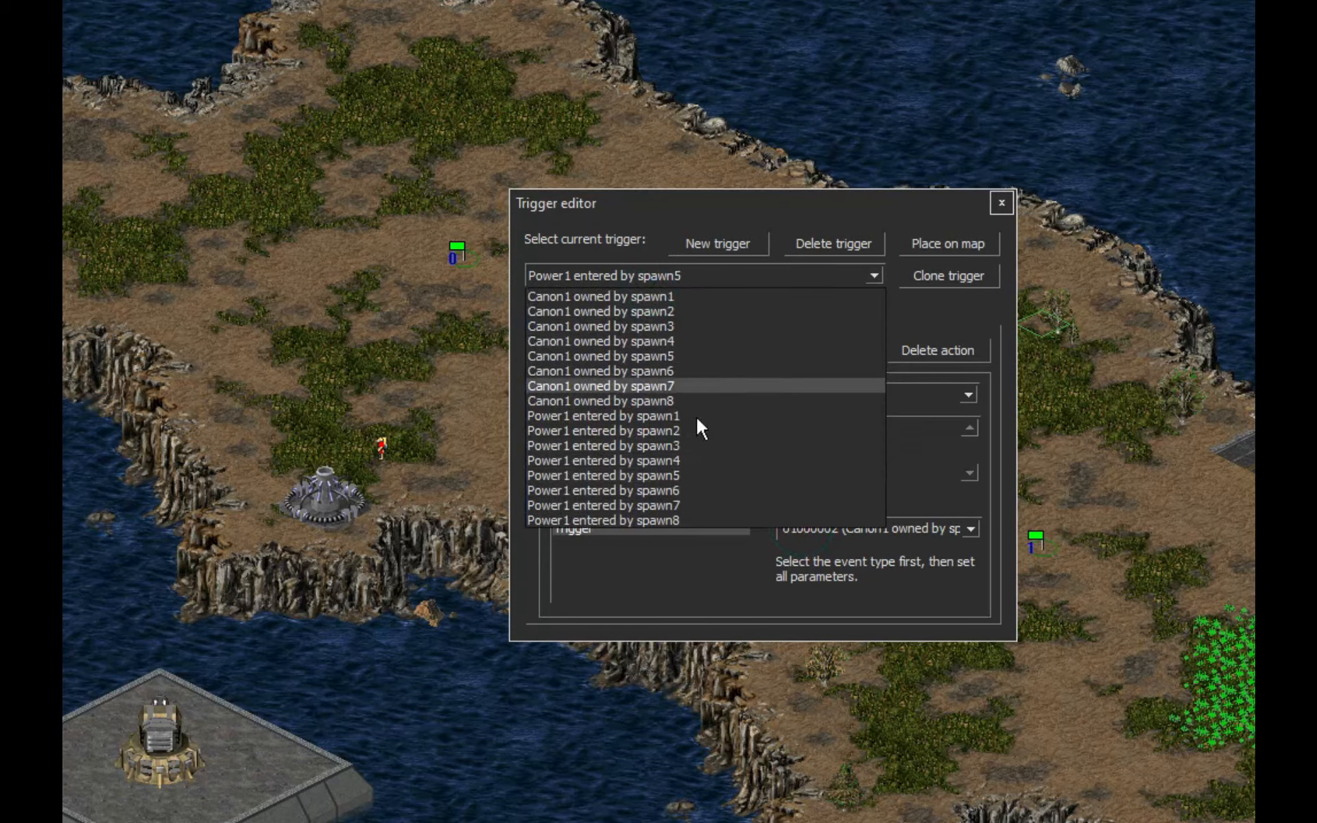
click(637, 488)
click(552, 315)
click(638, 275)
click(623, 385)
click(638, 276)
click(668, 398)
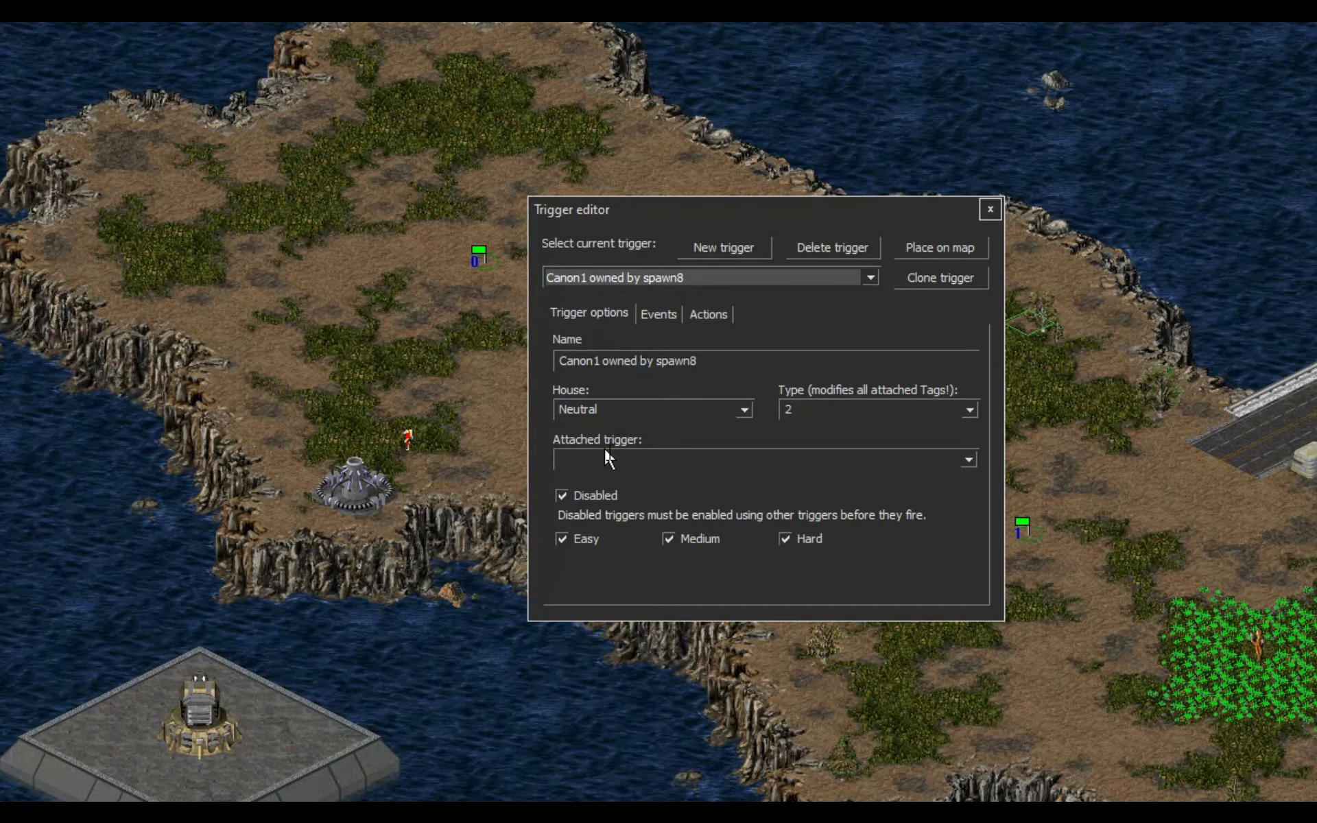
click(625, 274)
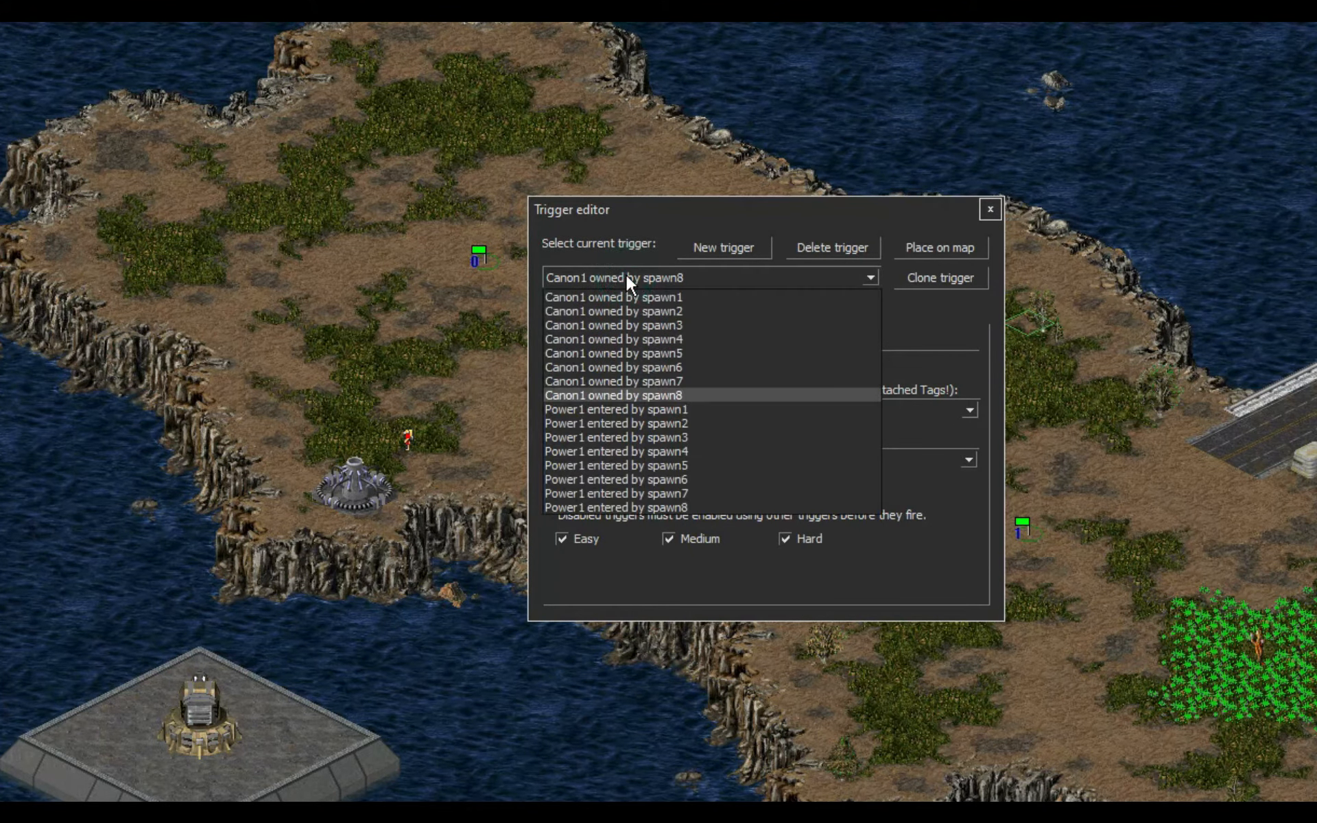
click(652, 409)
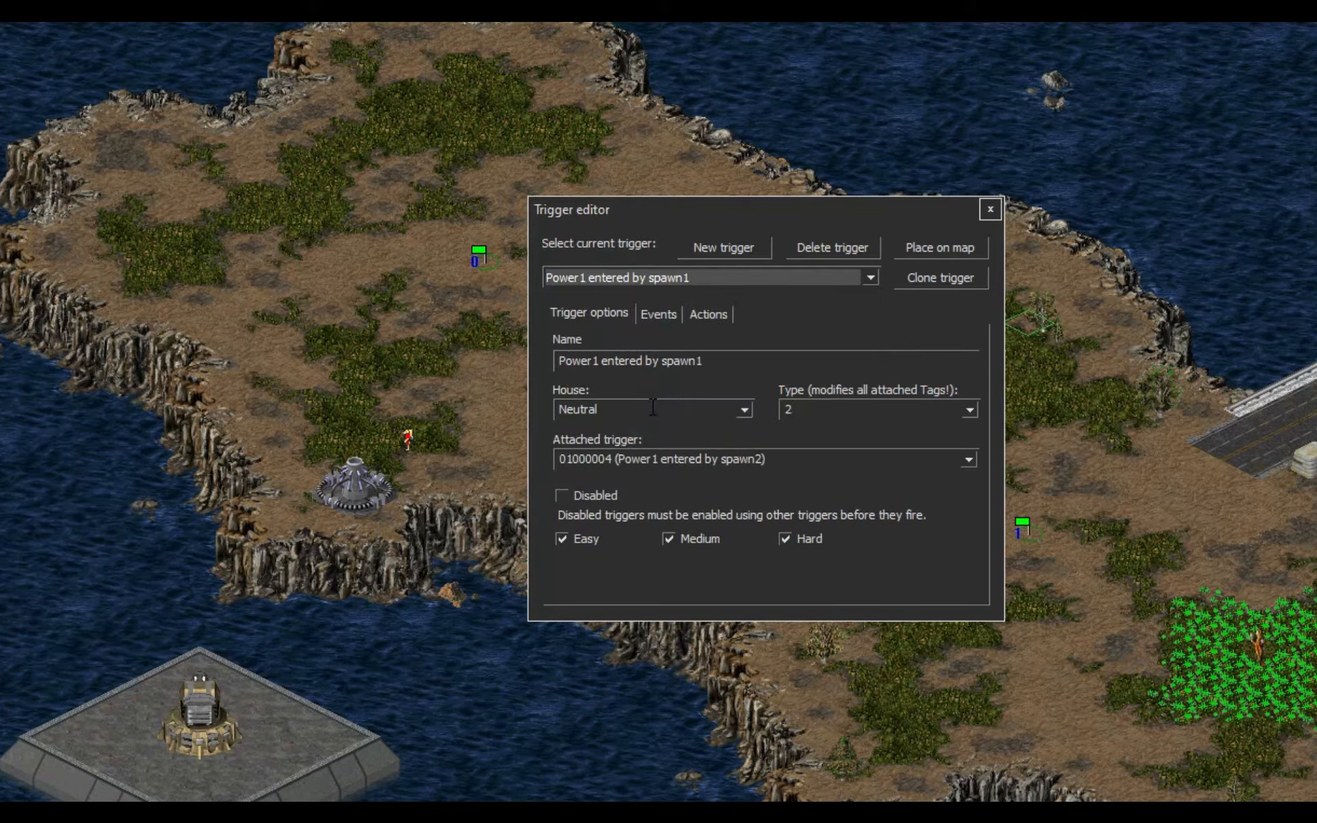
- Check the attached tags in the structure options of the power building and the cannon, leaving both unchanged
double_click(356, 466)
click(505, 636)
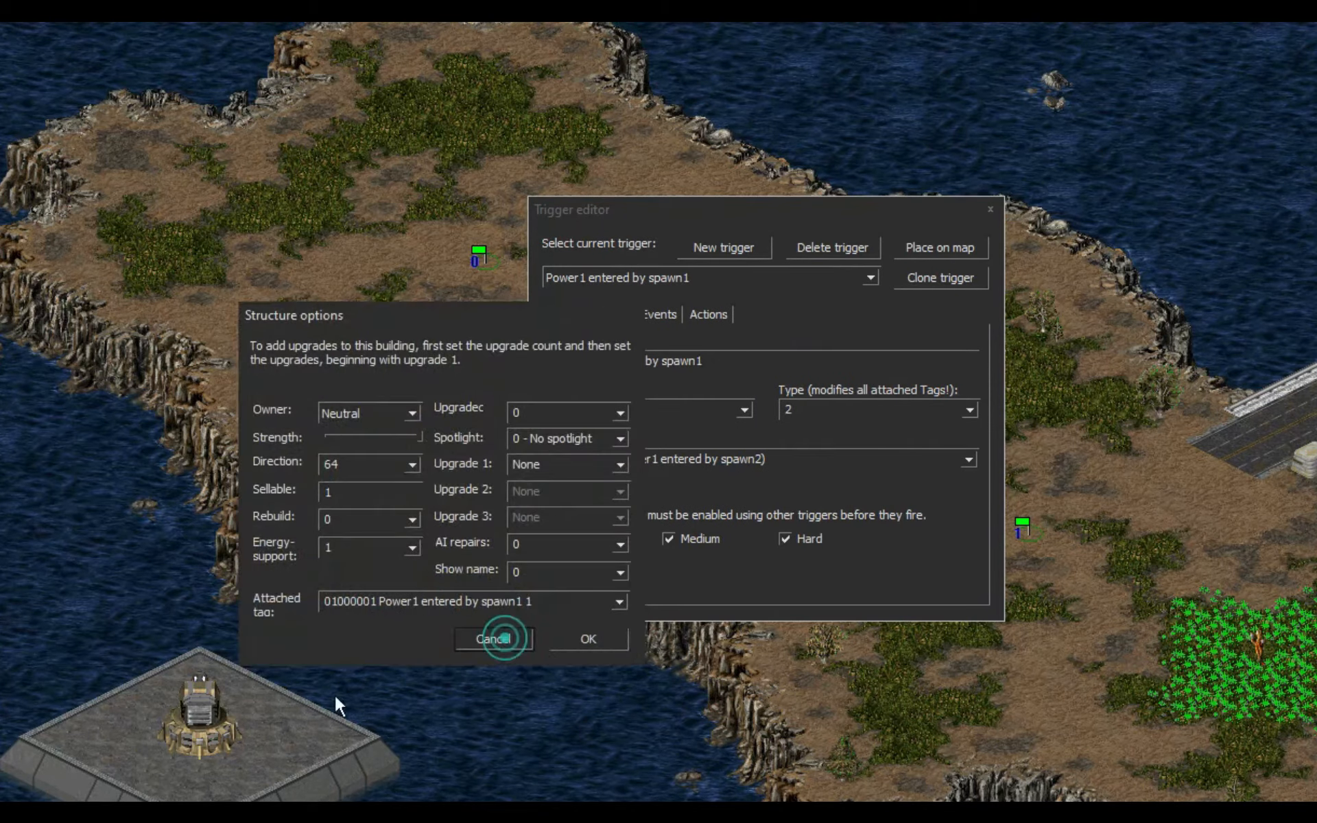
double_click(353, 479)
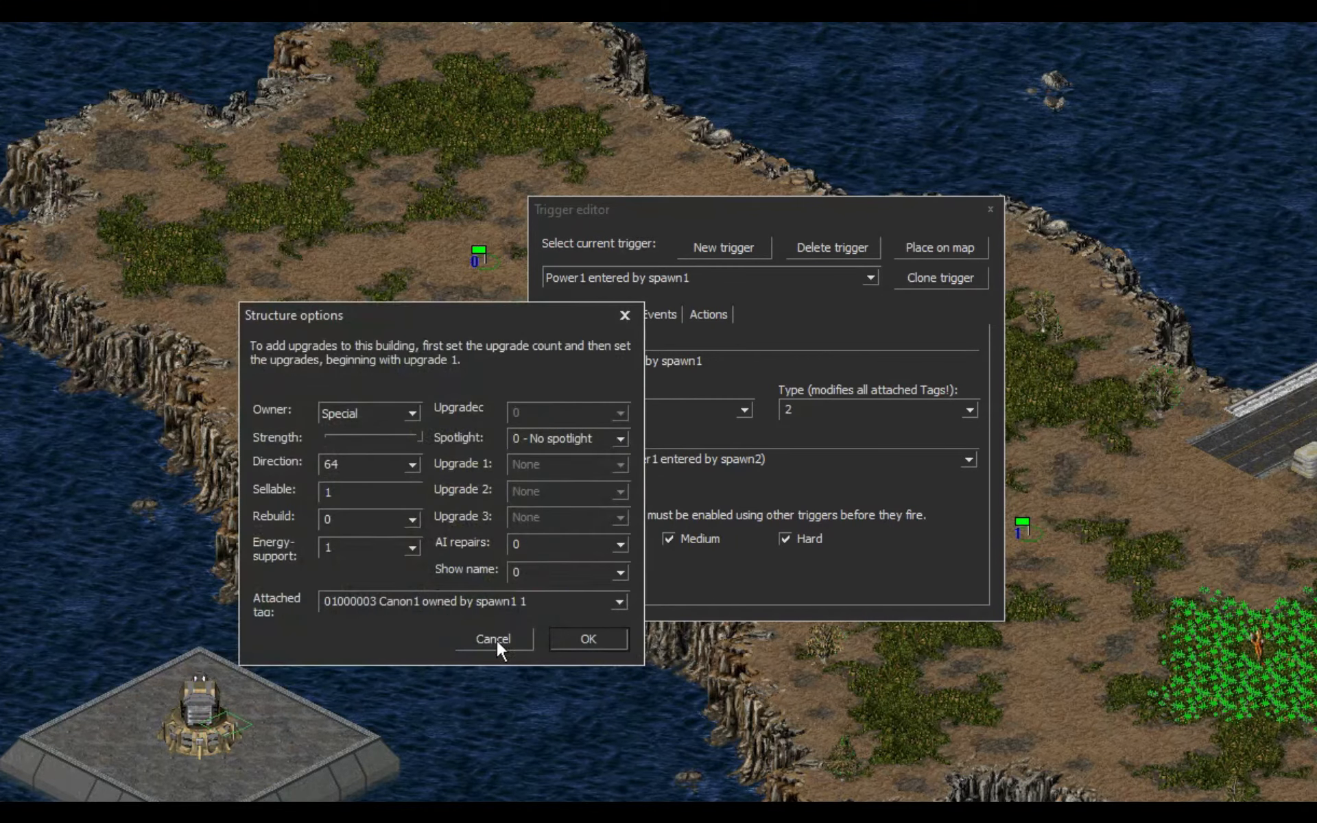
click(505, 635)
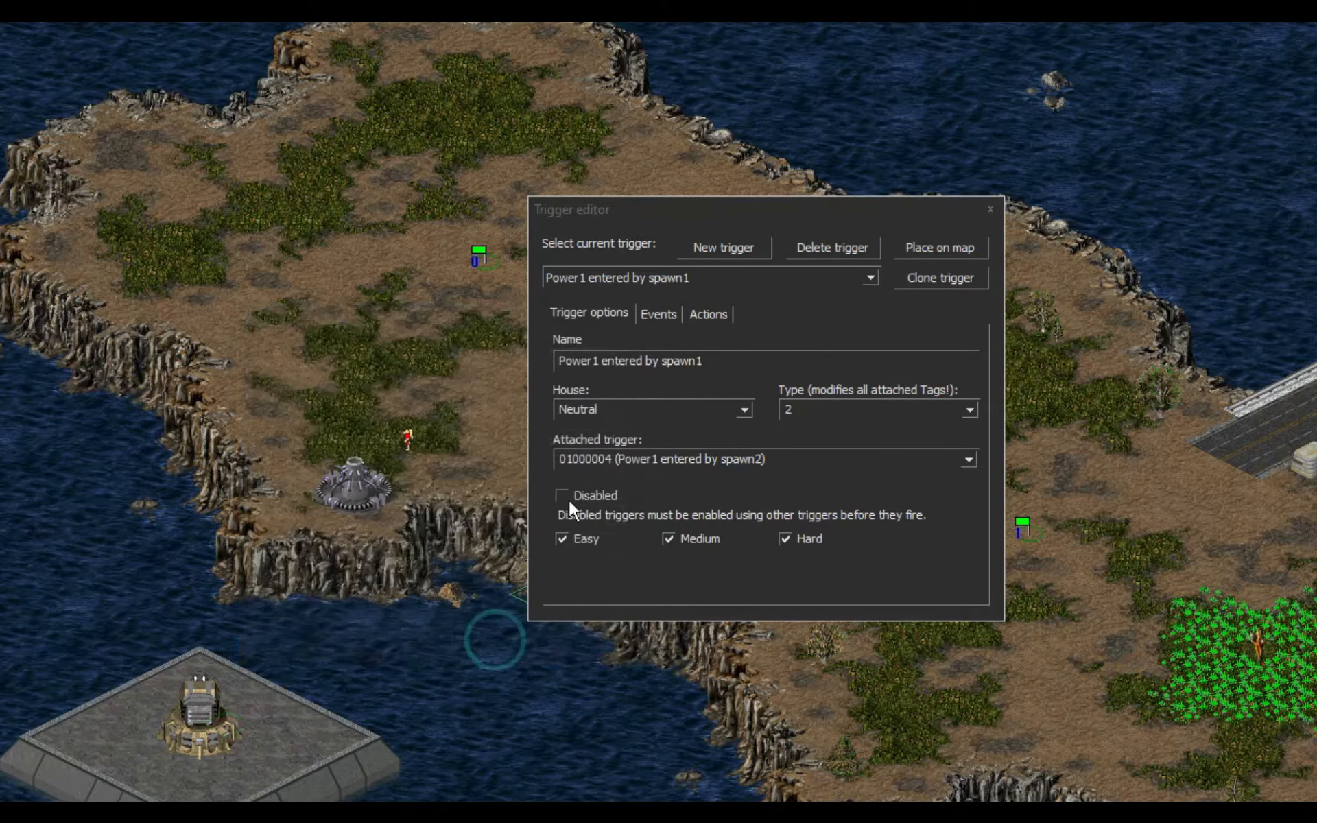
- Go through the attached triggers of the "Power1 entered by" triggers from spawn2 onward, chaining each to the next spawn's Power1 trigger
click(701, 270)
click(685, 426)
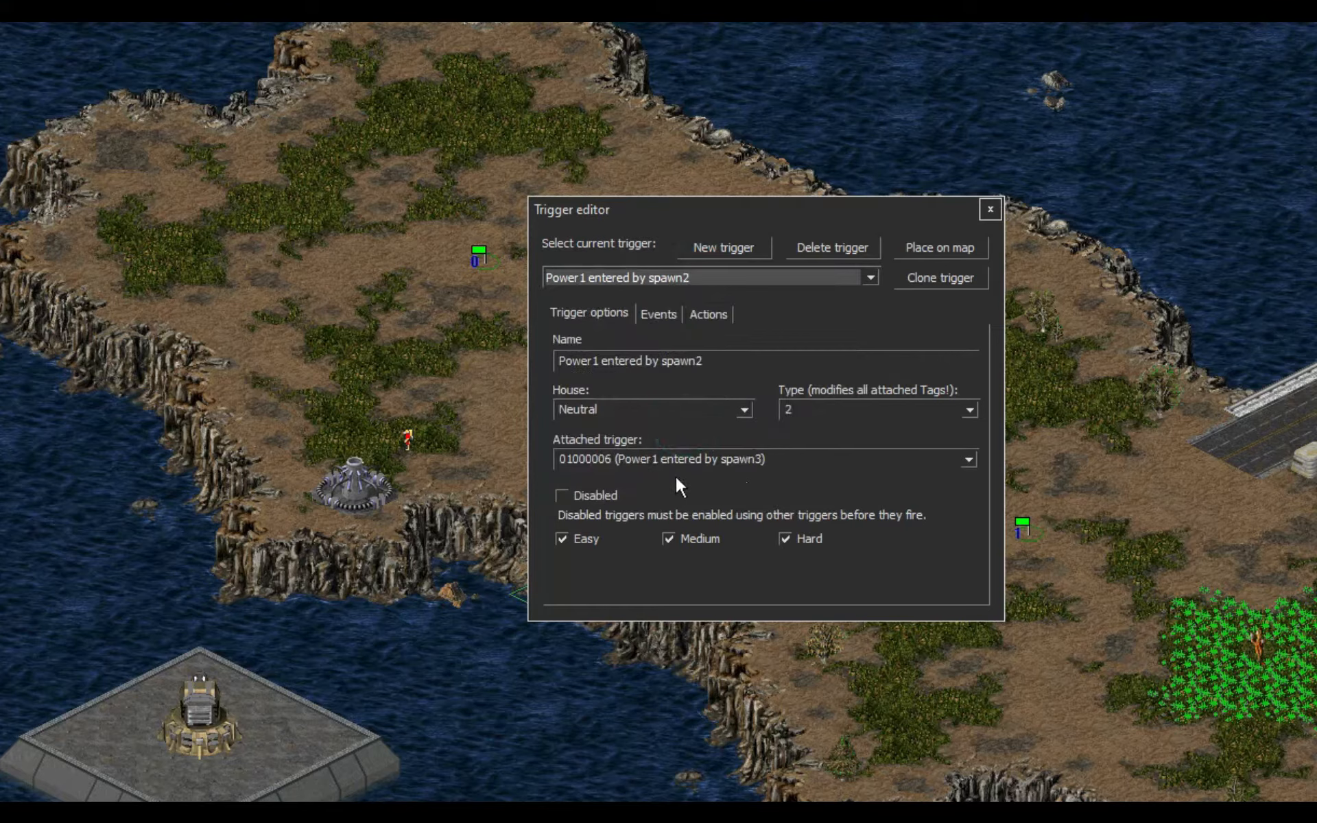
click(685, 277)
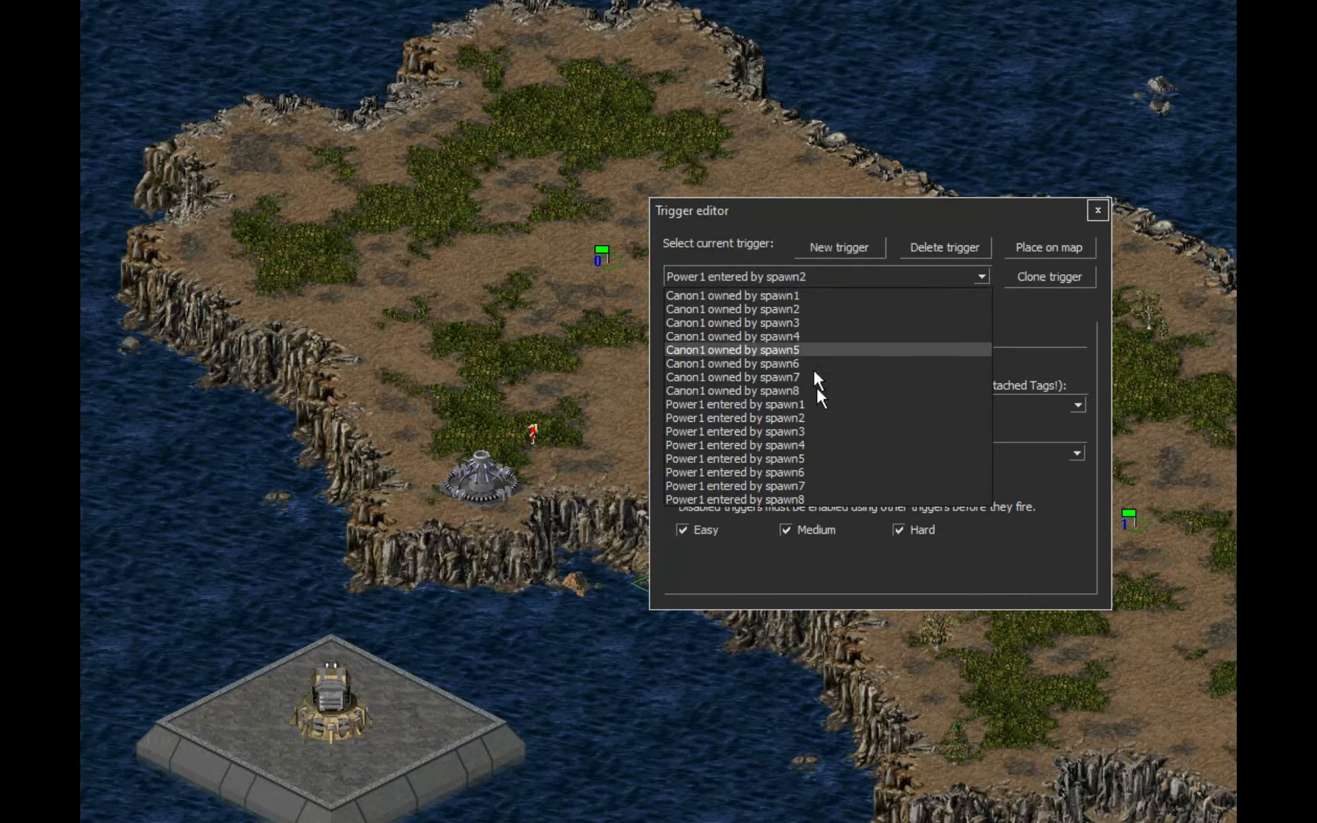
click(816, 447)
click(1077, 452)
click(782, 552)
click(817, 277)
click(816, 458)
click(1076, 452)
click(782, 566)
click(1077, 452)
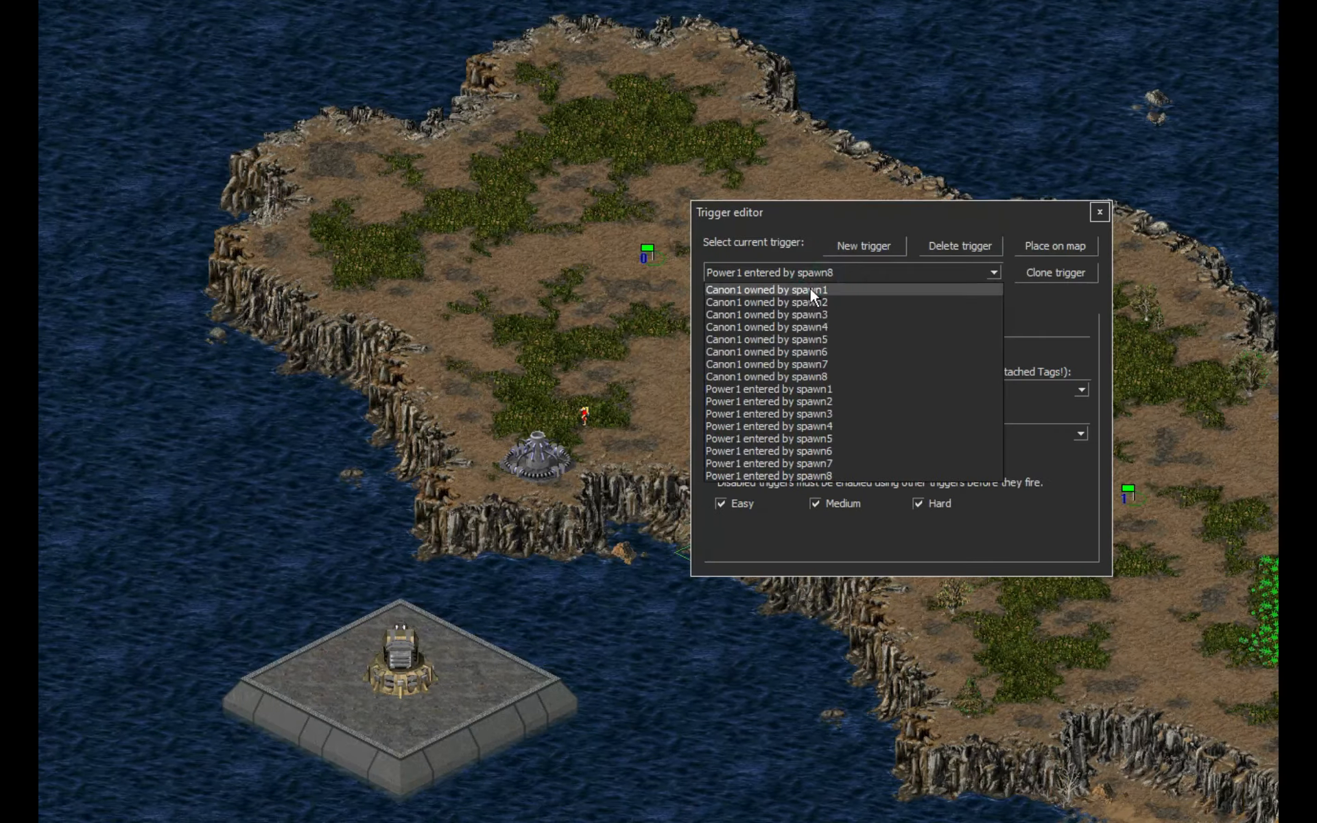
- Review Action 2 of "Canon1 owned by spawn1" and the trigger that it enables
click(811, 290)
click(849, 305)
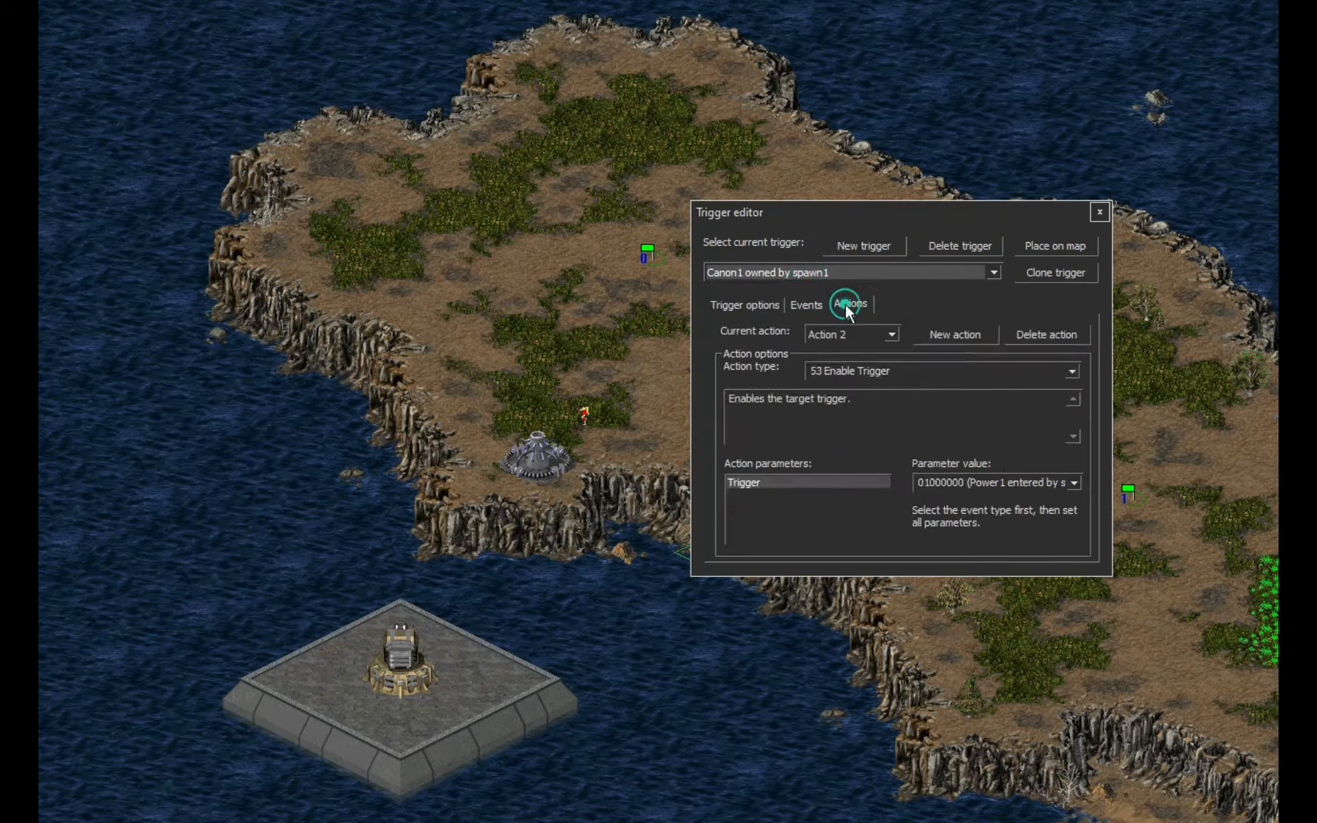
click(855, 340)
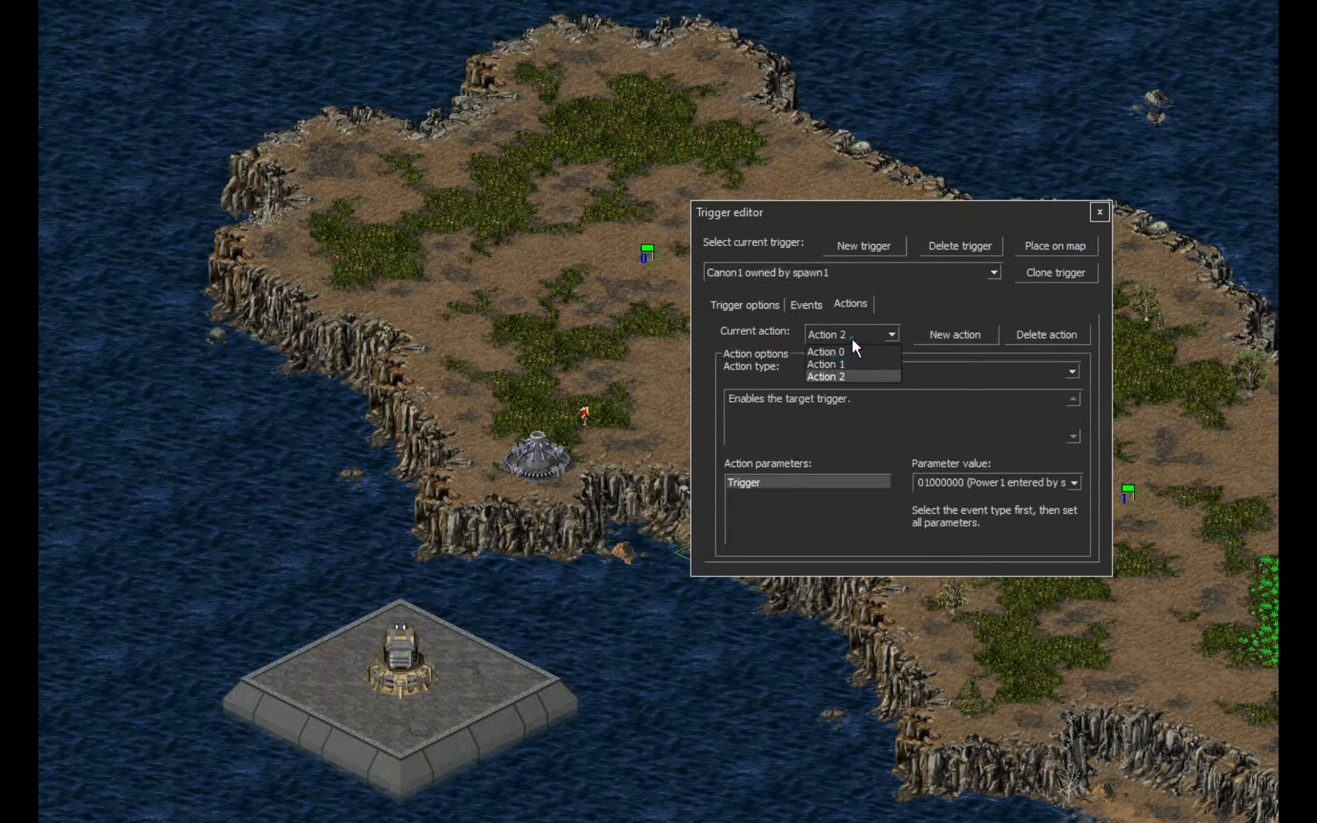
click(856, 342)
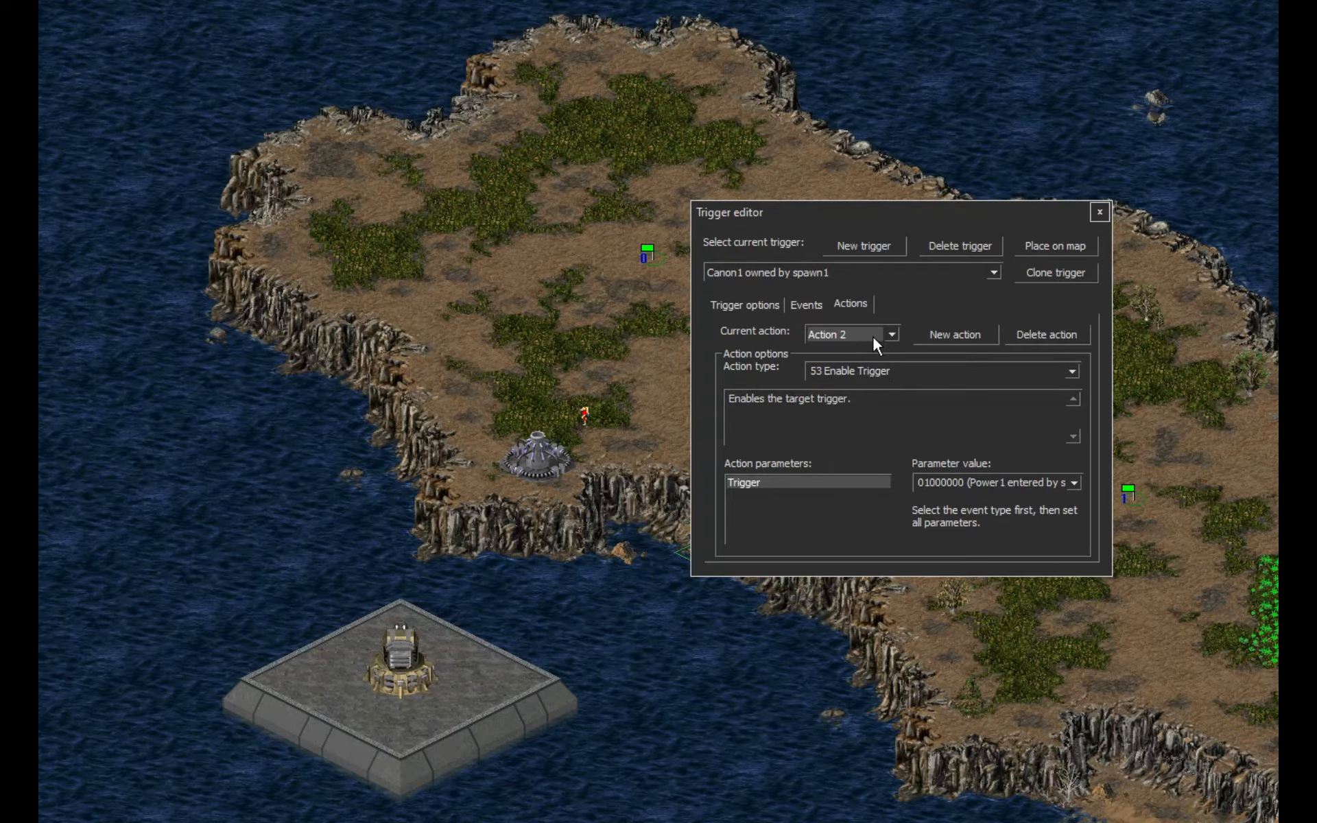
click(1008, 482)
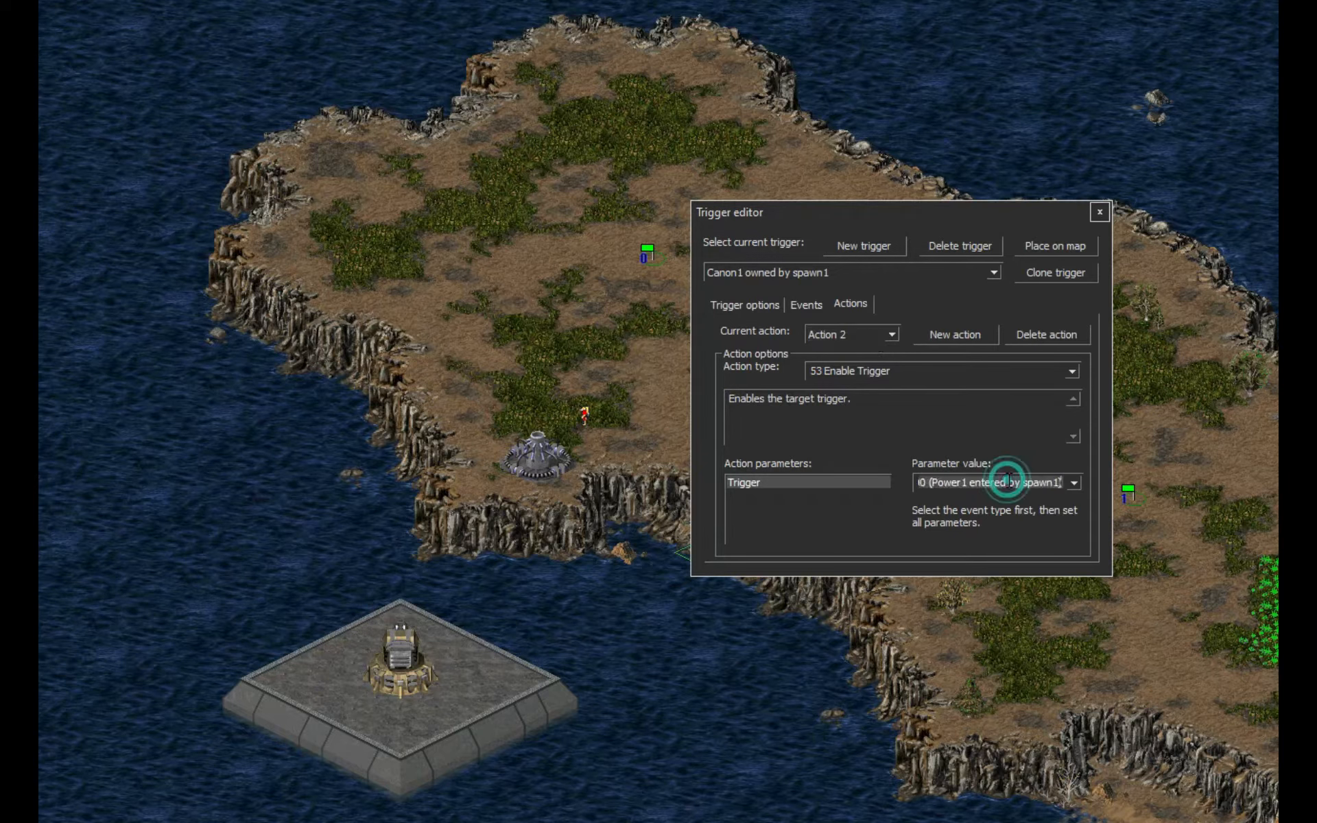
- Set the Enable Trigger target in Action 2 of "Canon1 owned by spawn2" to 01000004 (Power1 entered by spawn2)
click(823, 275)
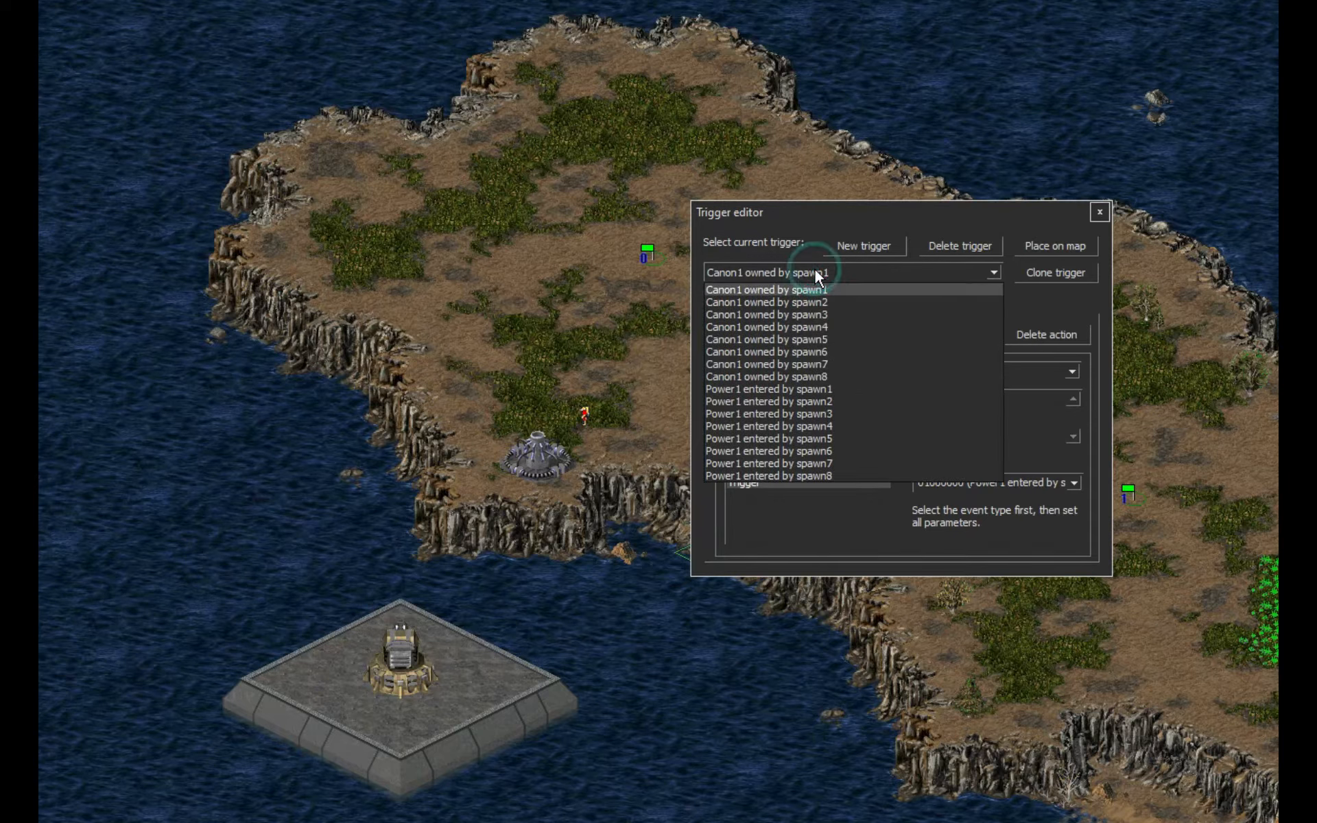
click(808, 301)
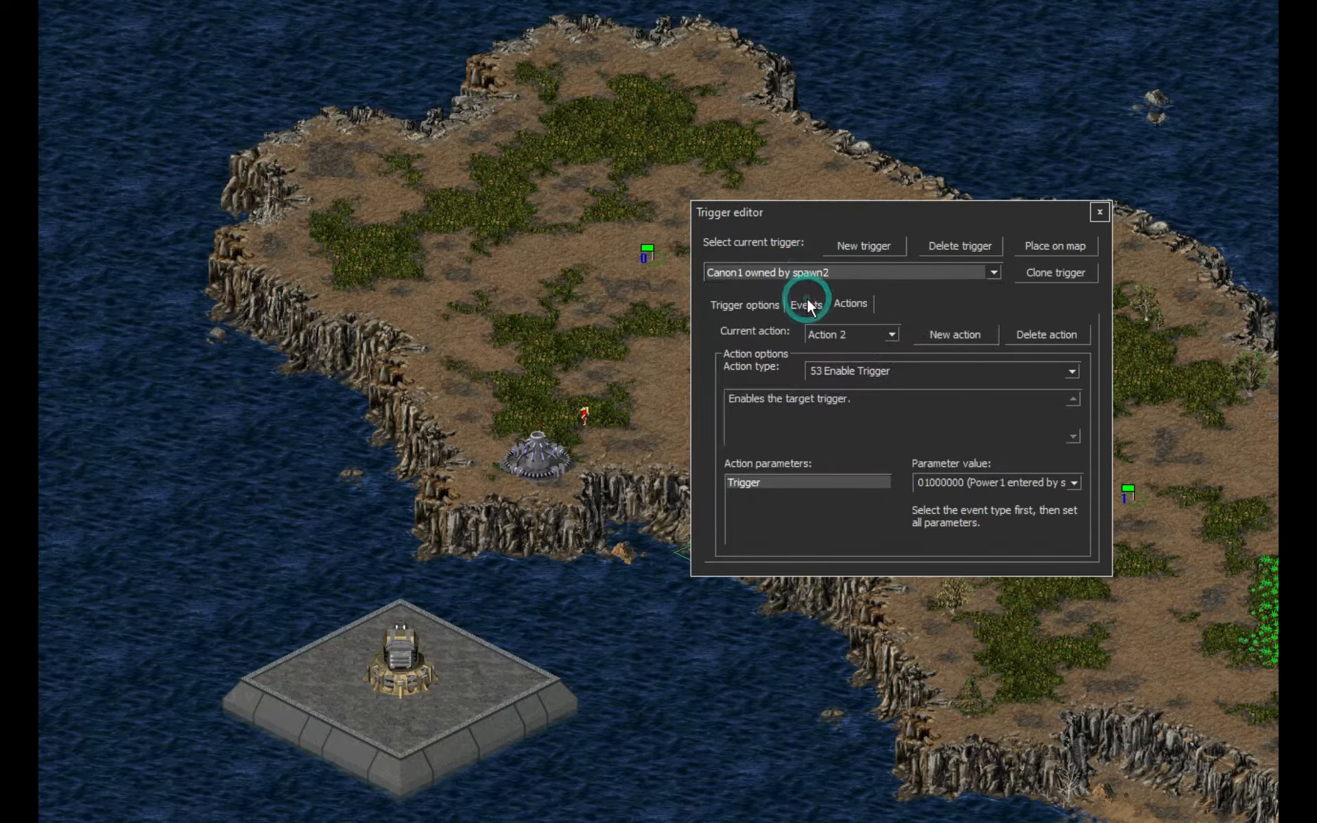
click(1066, 485)
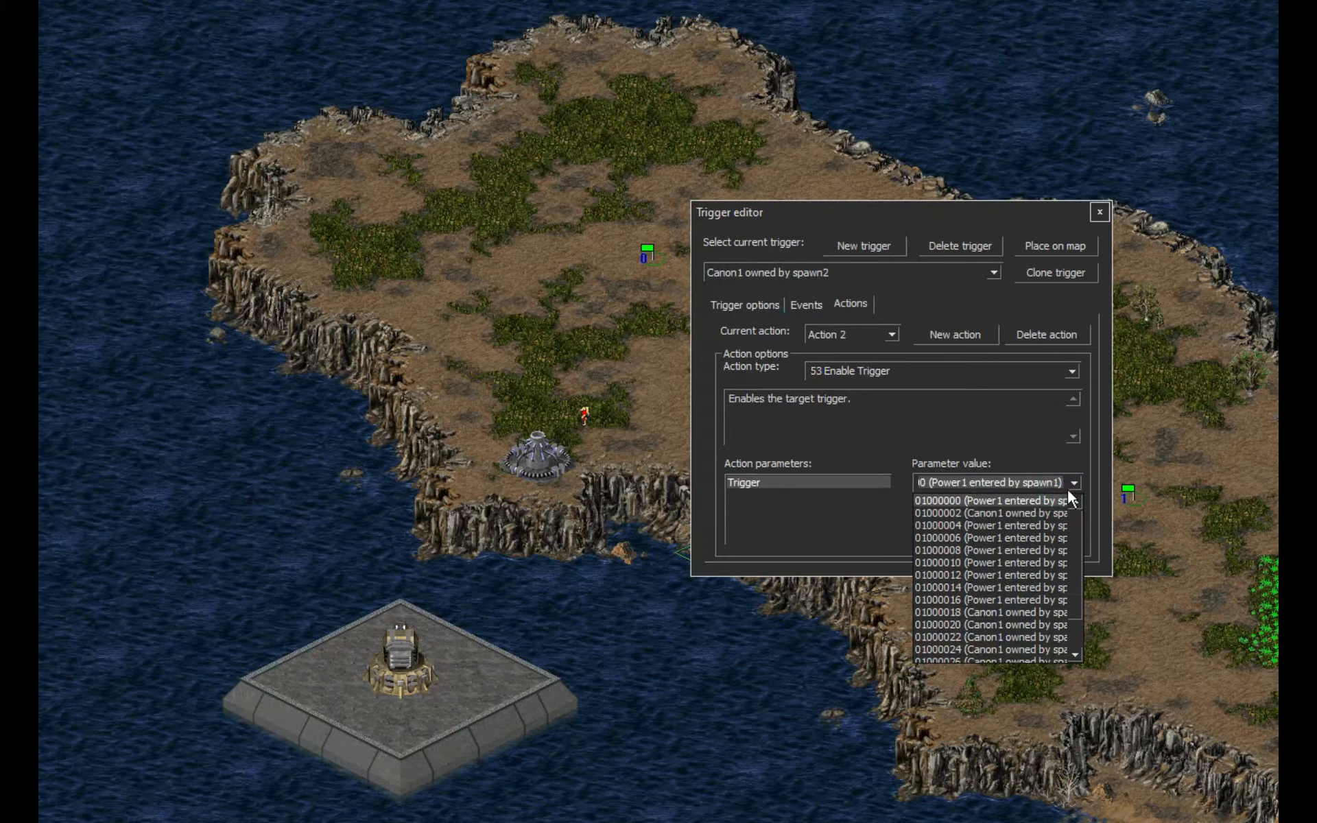
click(1053, 530)
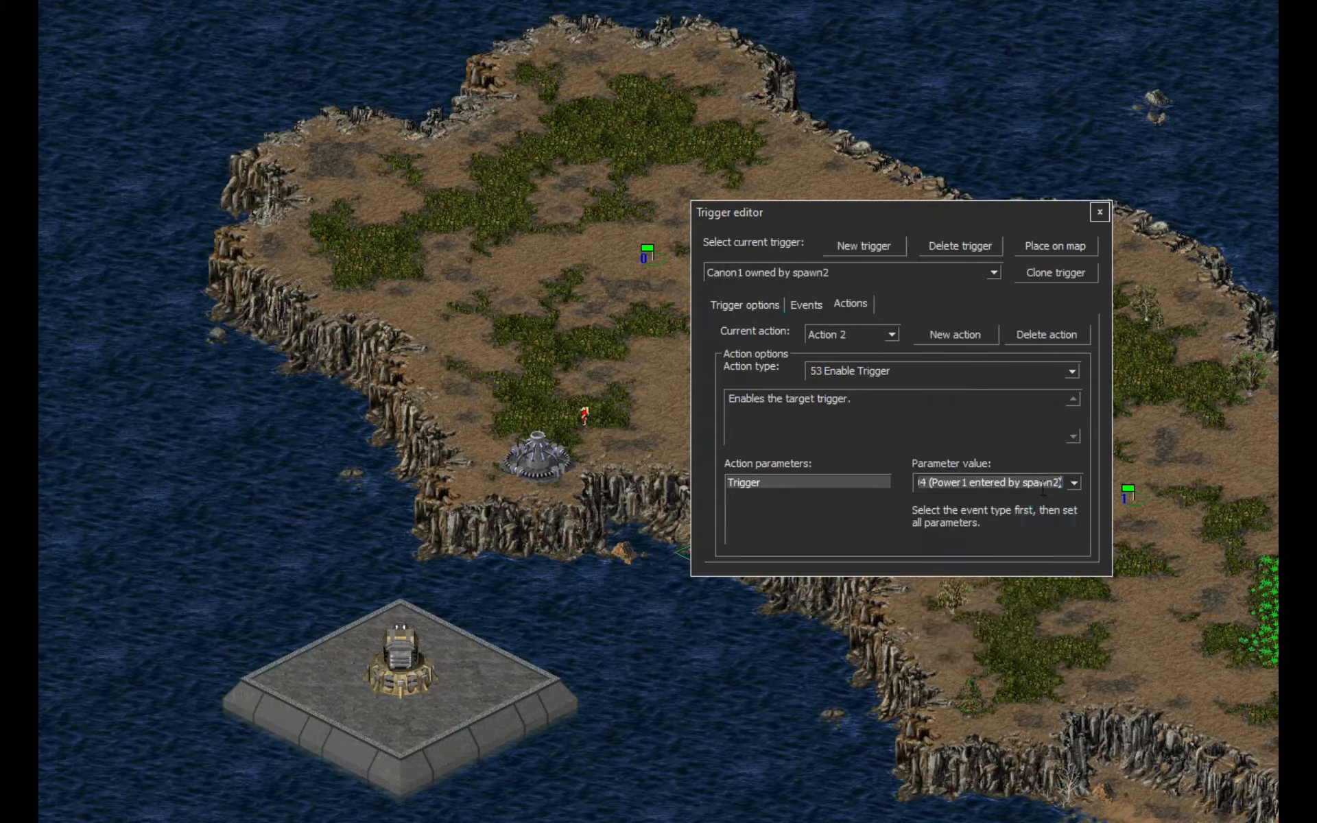
click(1042, 484)
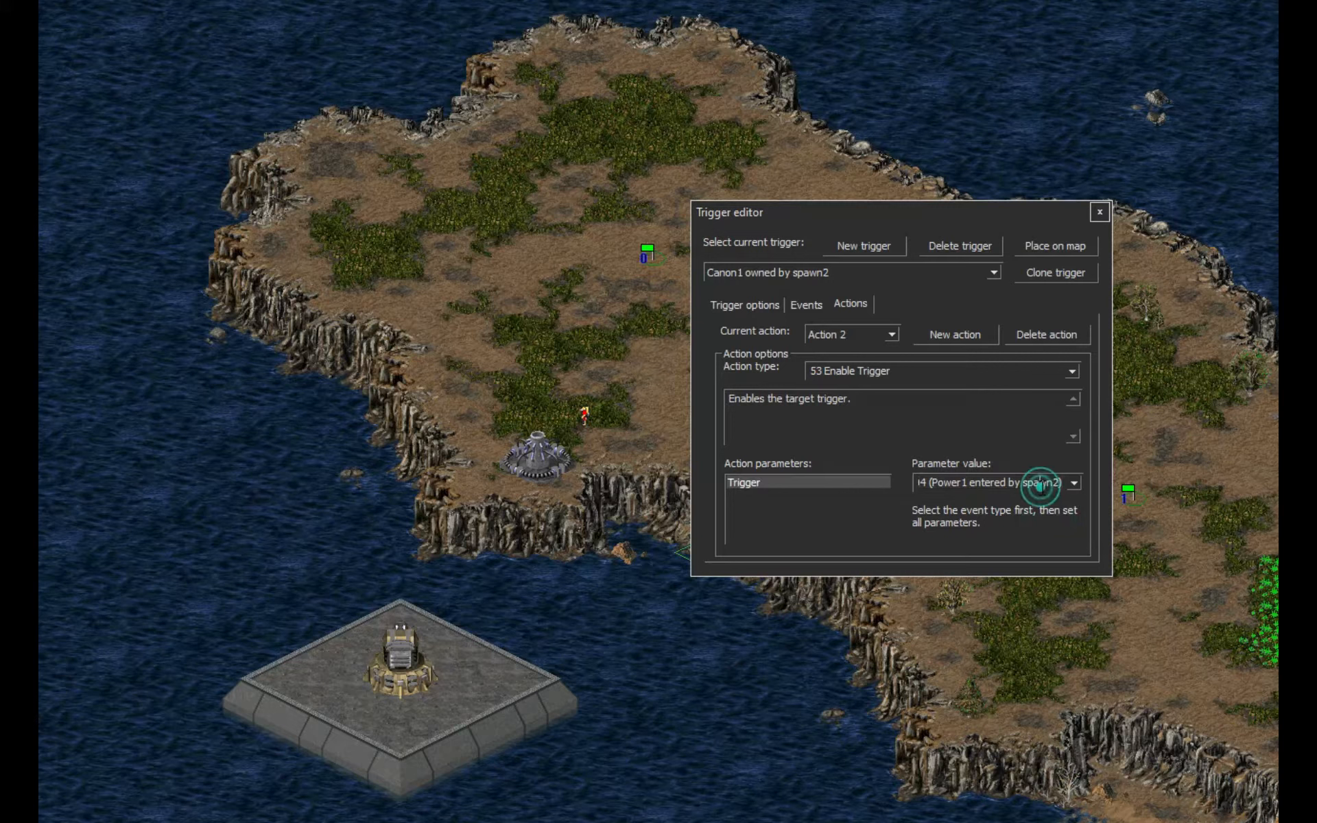
- Set the Enable Trigger target in Action 2 of "Canon1 owned by spawn3" to 01000006 (Power1 entered by spawn3)
click(844, 282)
click(775, 324)
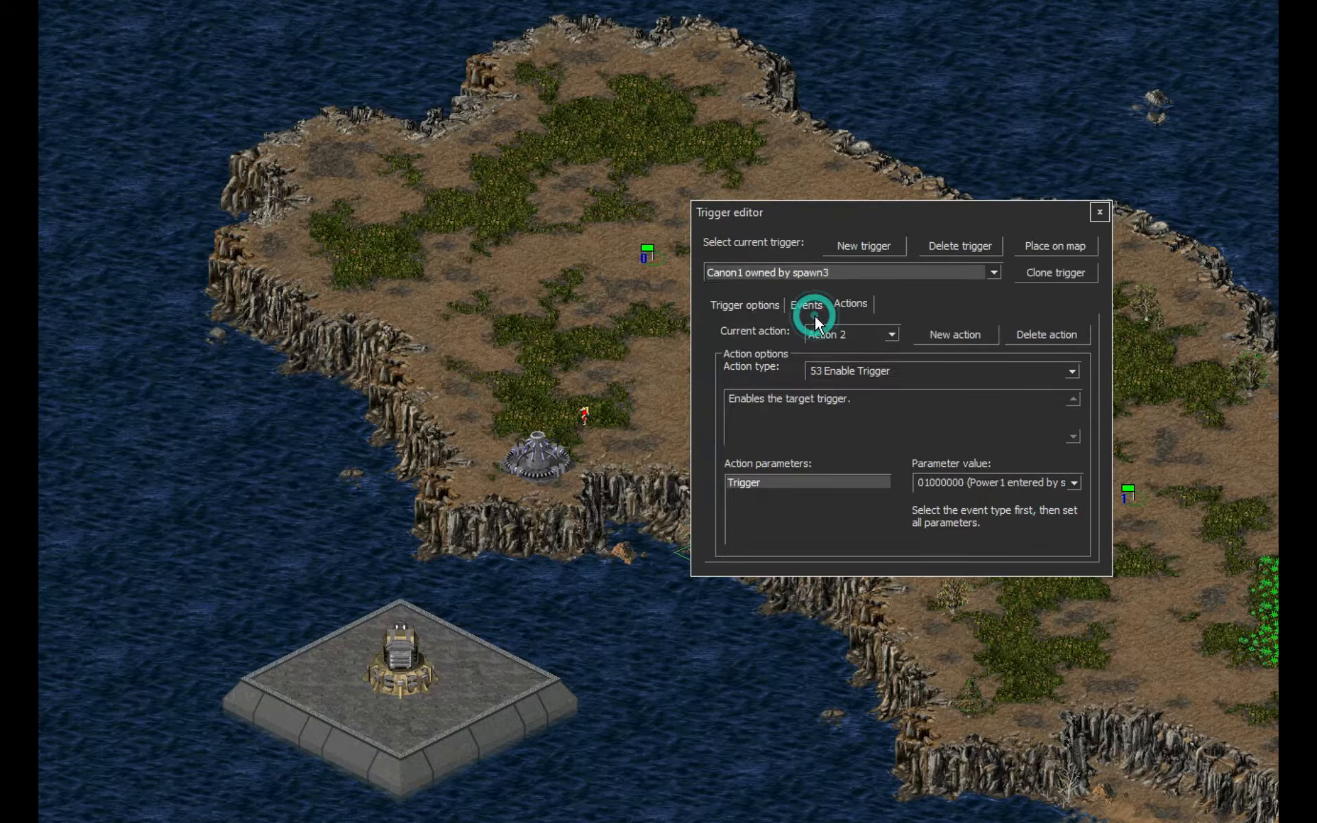
click(1074, 483)
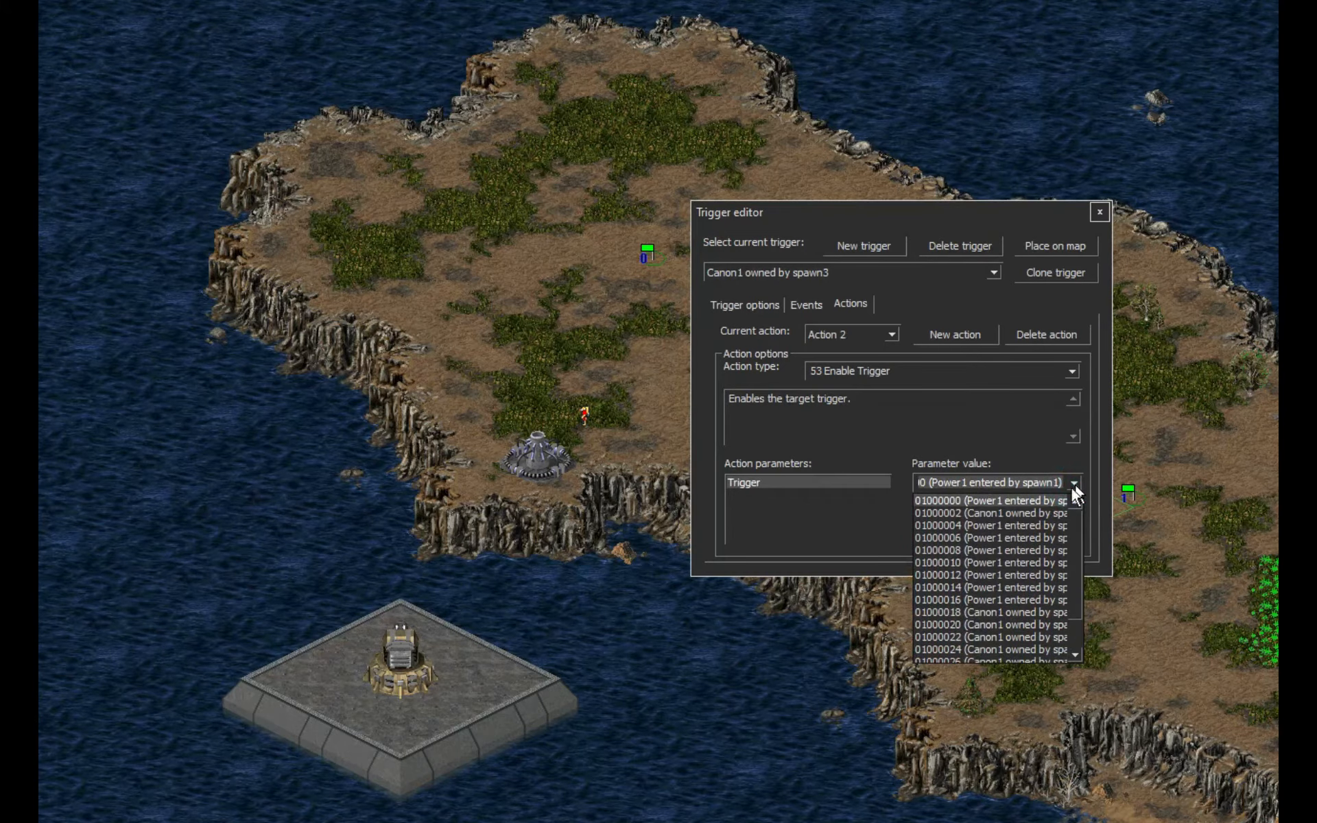
click(1046, 536)
click(1029, 484)
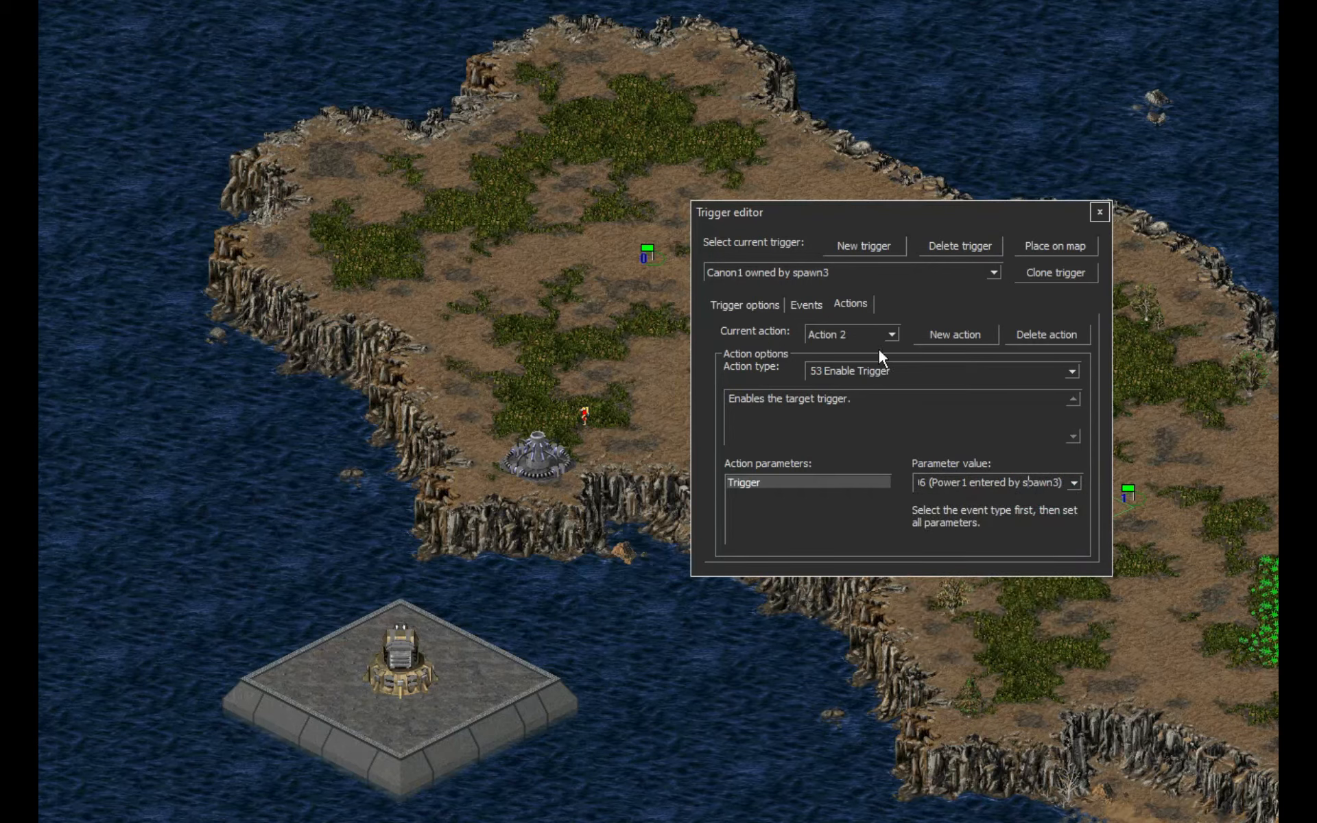
- Close the trigger editor and save the map
click(1099, 212)
key(ctrl+s)
click(739, 541)
click(738, 541)
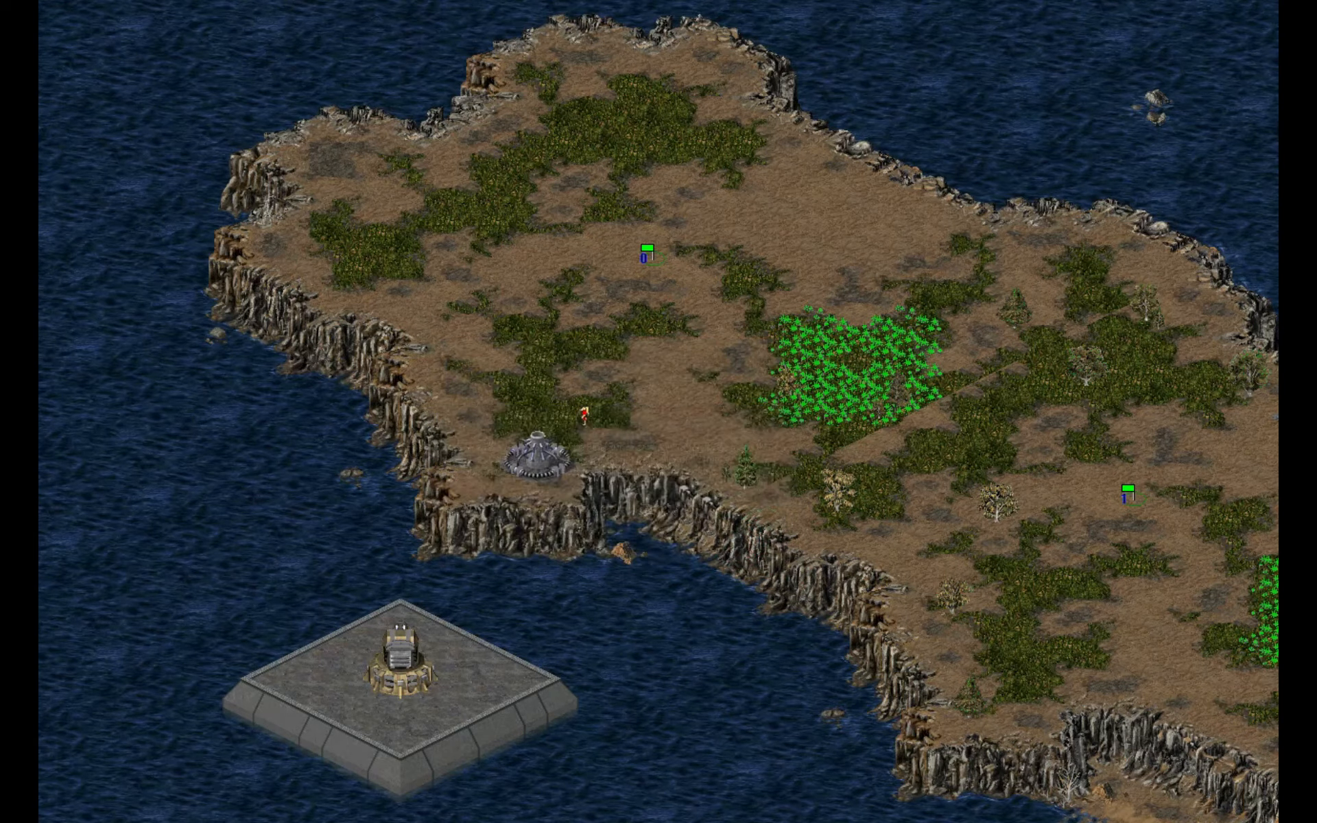
- Switch to Notepad++, reload the modified xgrinder_altered.map and widen the pane showing its [Actions] section
click(651, 820)
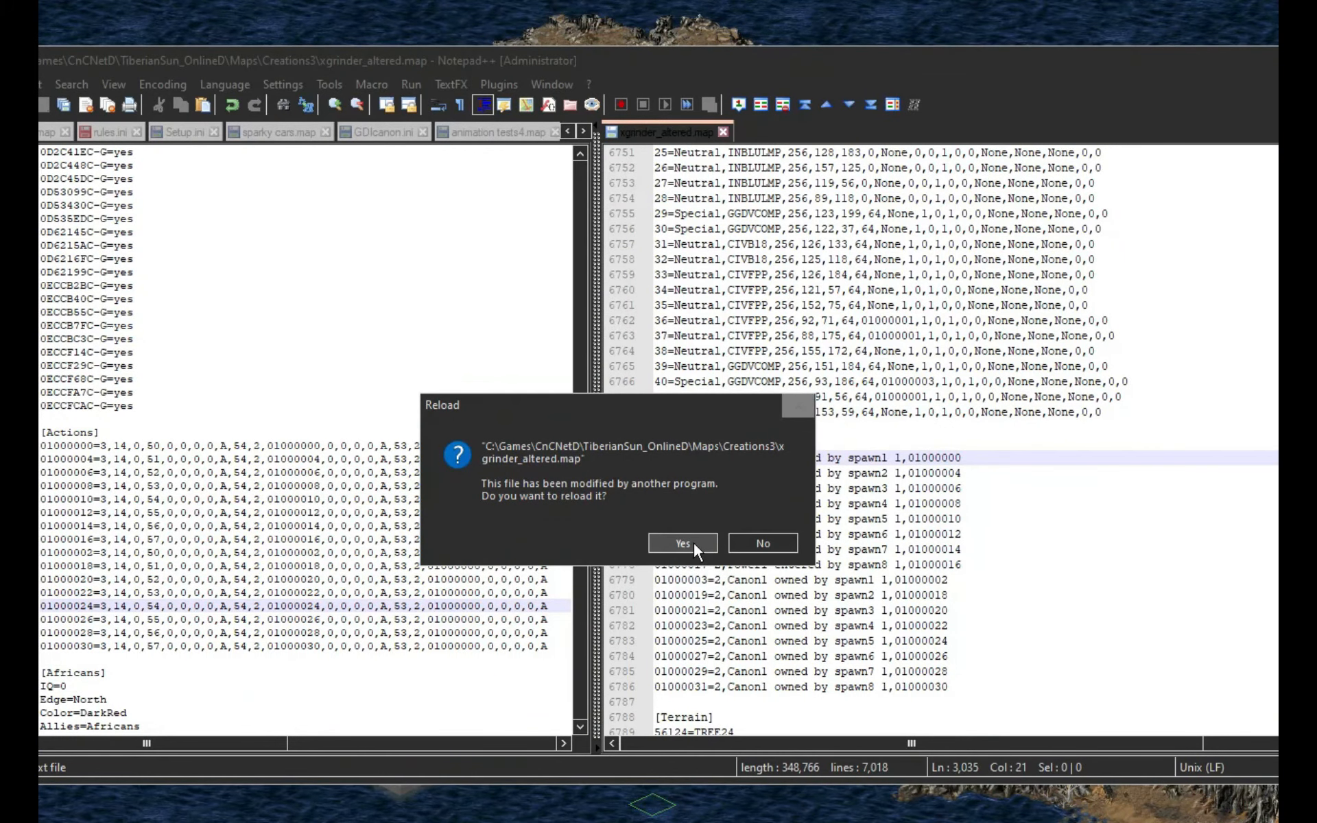
click(694, 542)
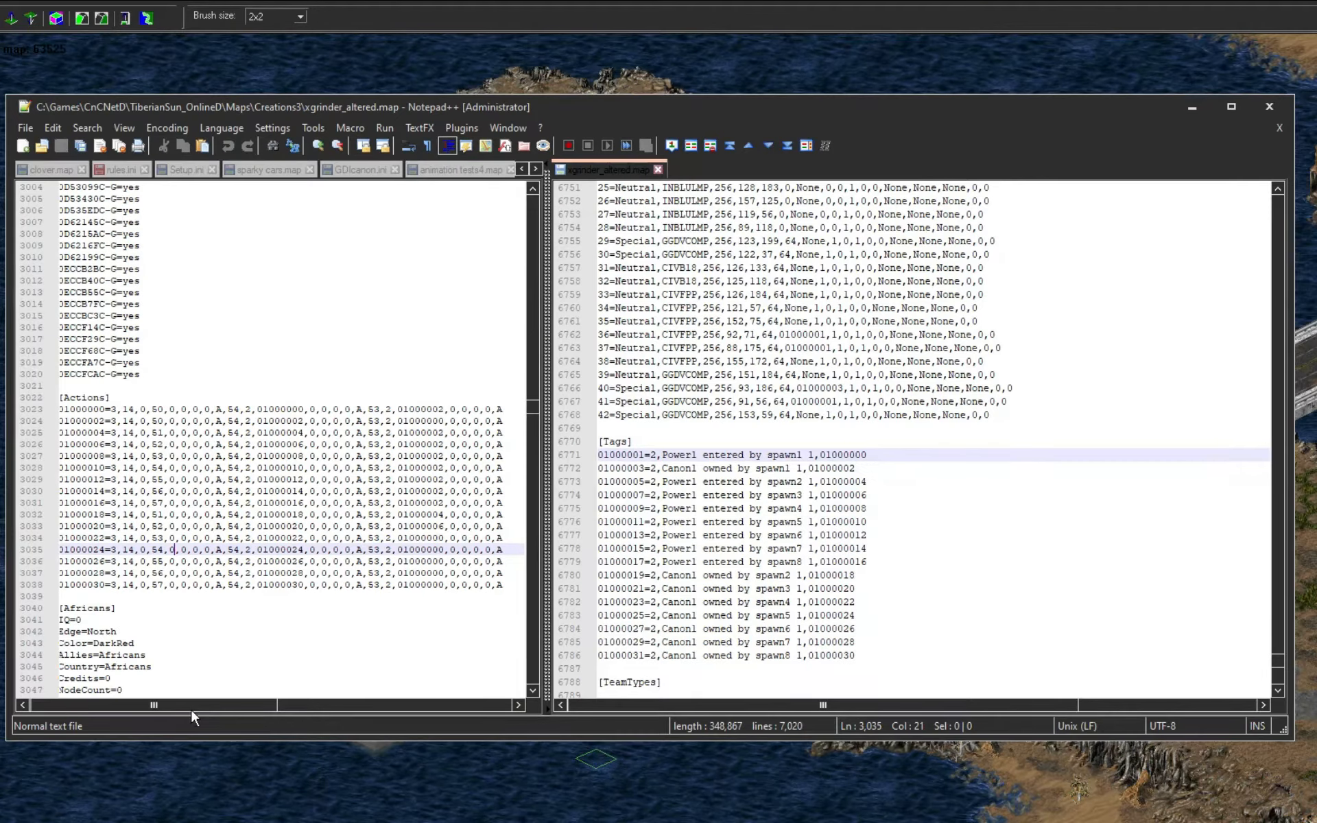
drag(191, 710, 173, 711)
drag(545, 506, 590, 506)
click(504, 491)
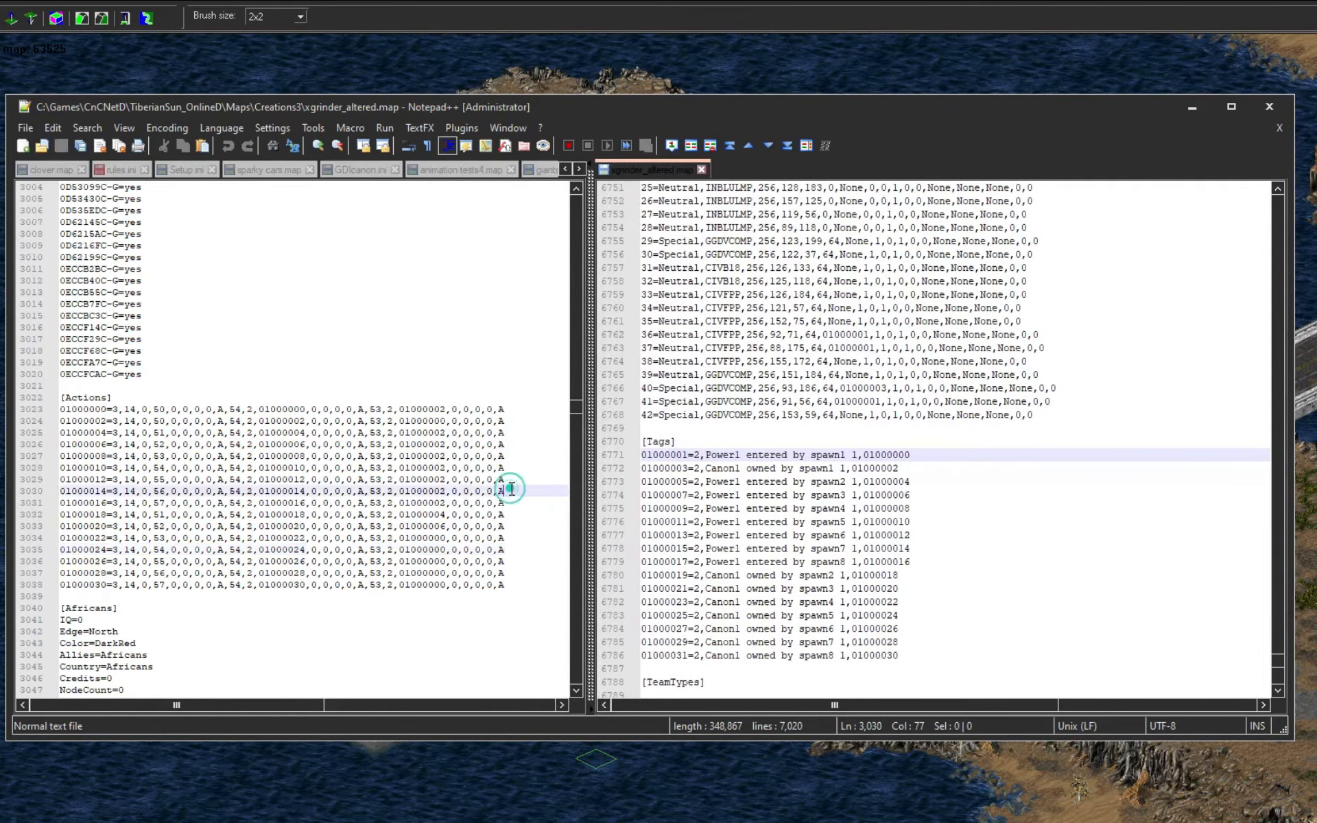
click(447, 420)
click(350, 127)
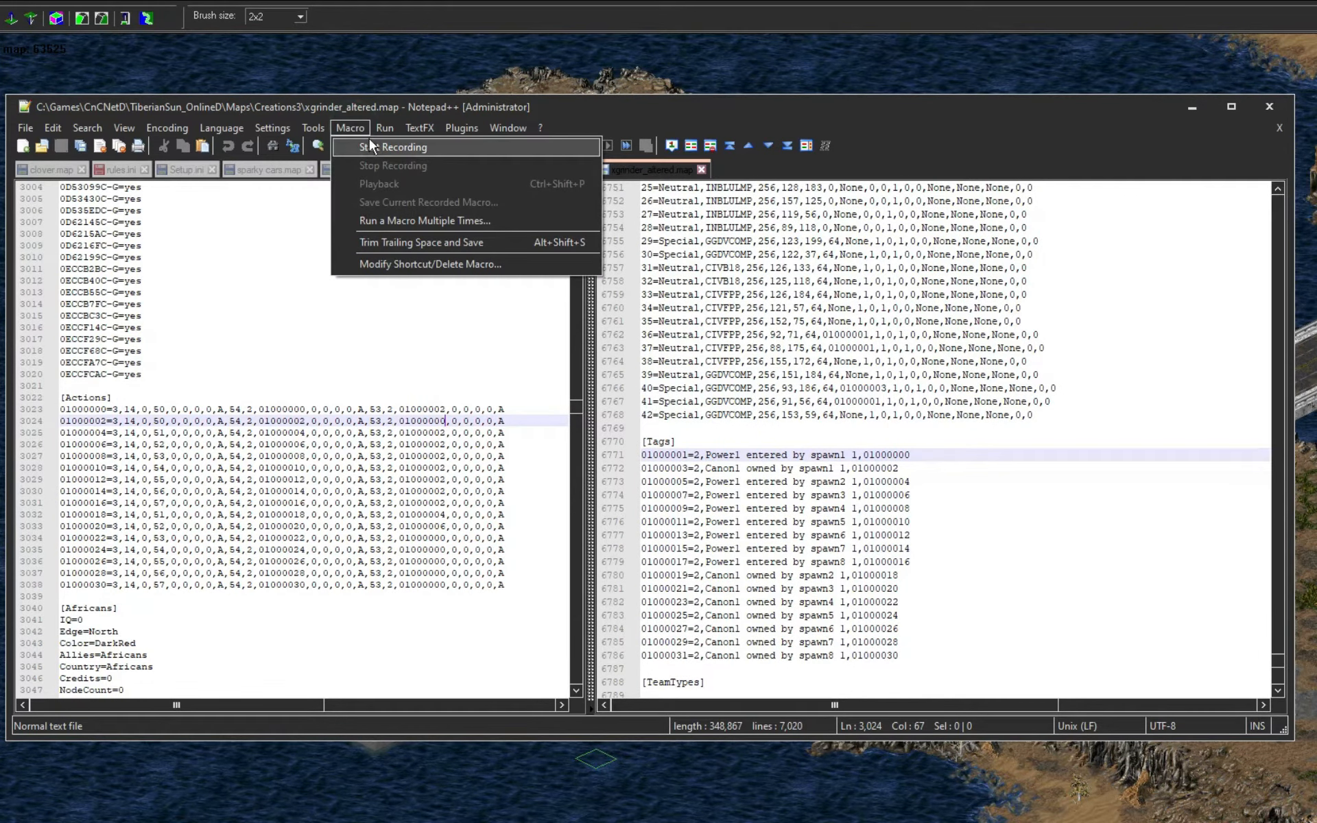
click(321, 397)
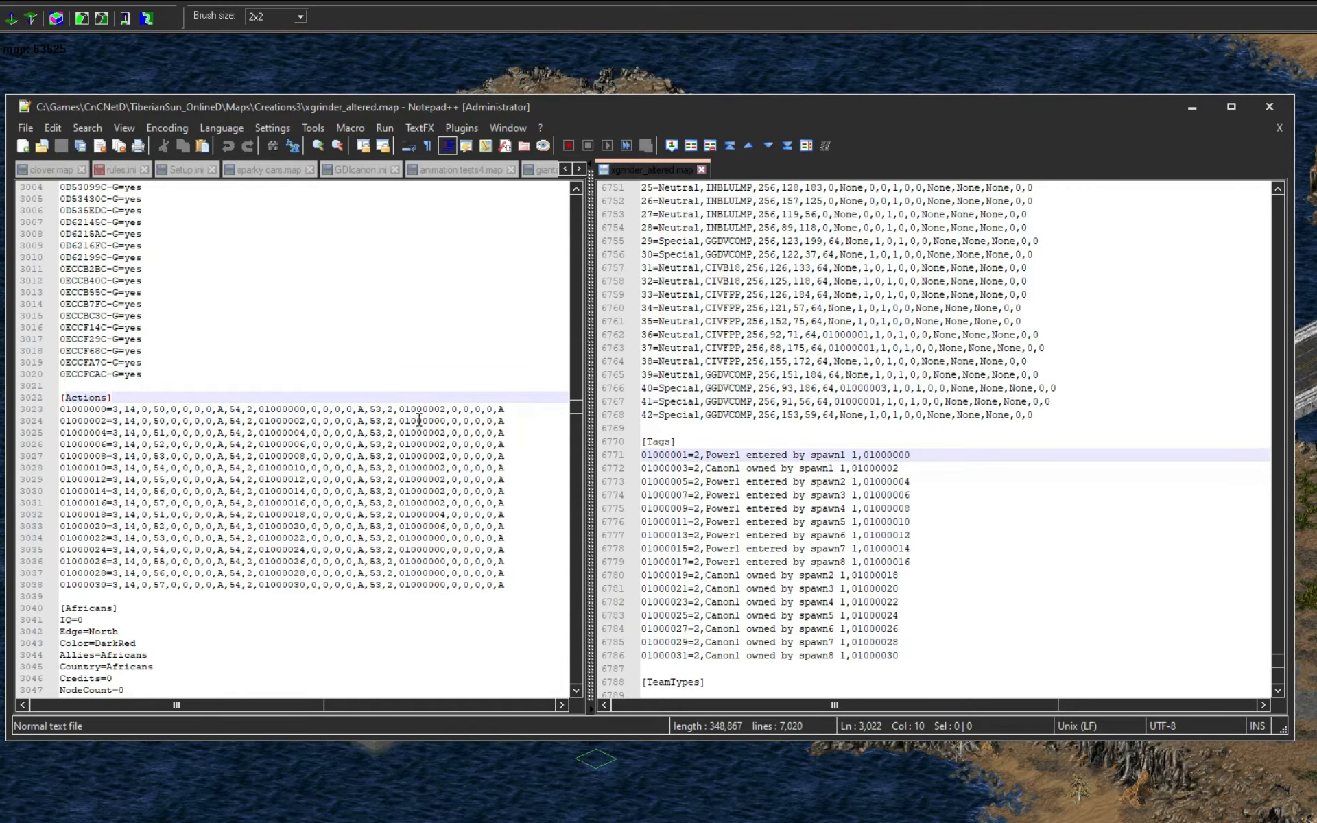
click(445, 421)
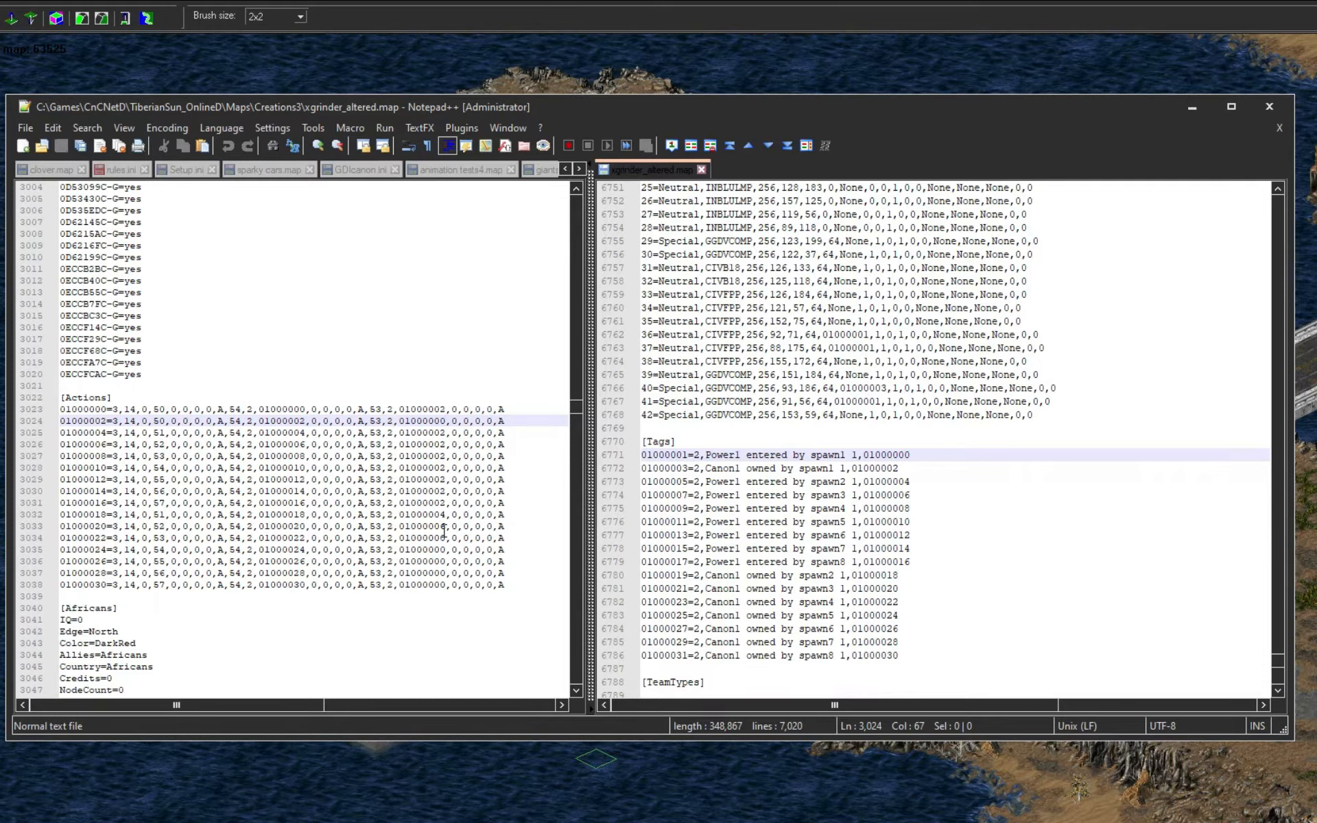
- Replace the last digit of the Enable Trigger targets in action rows 01000016 to 01000030 with column numbers starting at 2, increasing by 2
click(443, 506)
drag(440, 505, 445, 539)
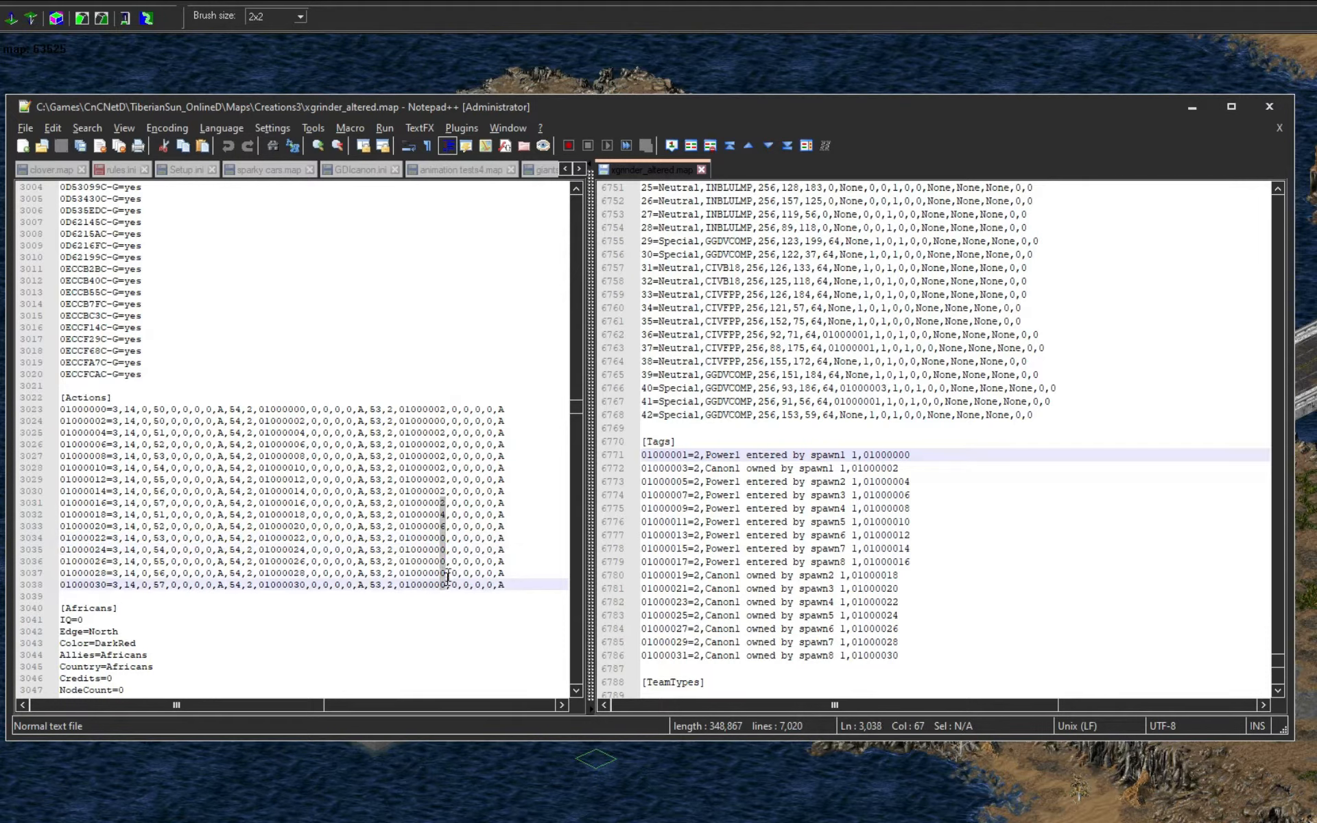
click(455, 562)
drag(441, 505, 450, 582)
key(alt+c)
double_click(591, 436)
text(2)
double_click(595, 466)
text(2)
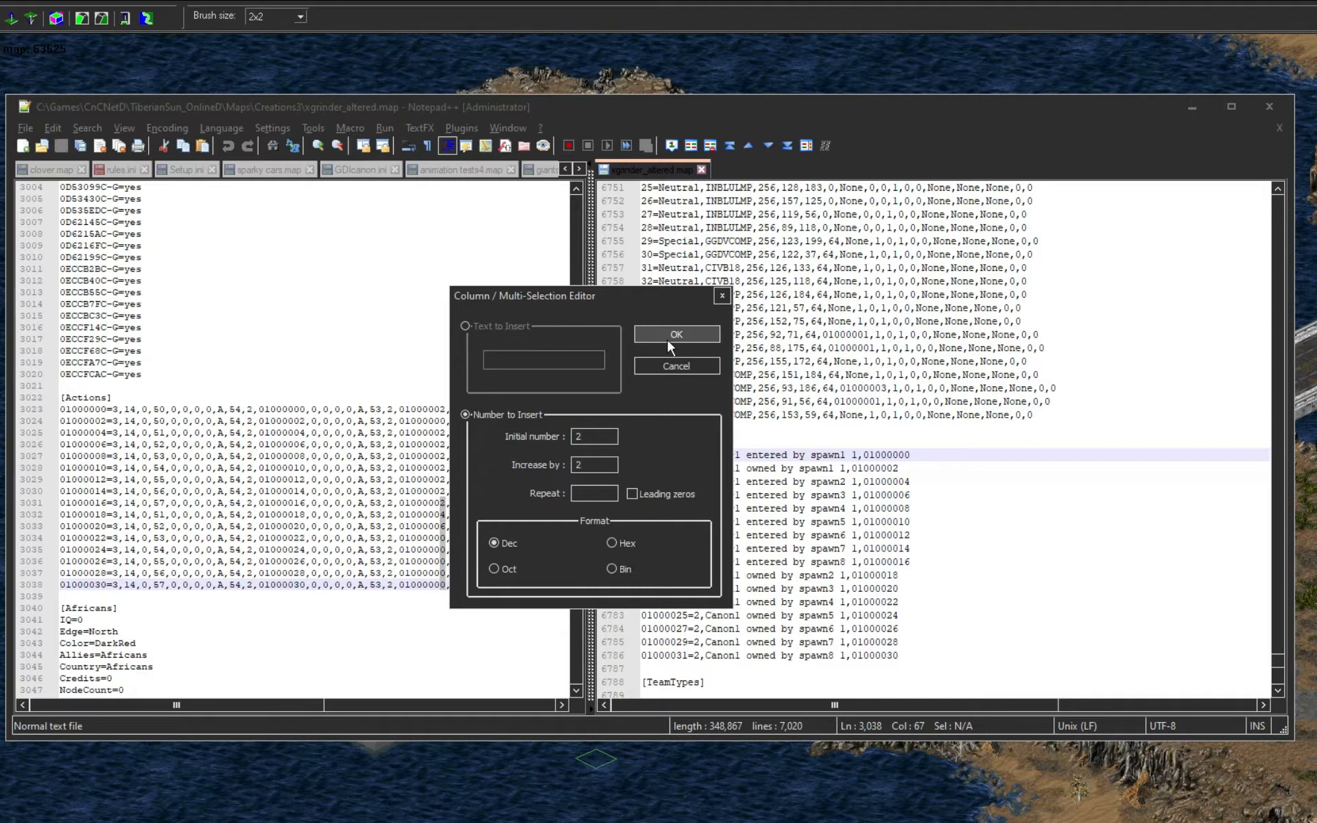
click(667, 343)
- Remove the extra spaces after the Enable Trigger targets in action rows 01000016 to 01000022 and save the file
click(455, 525)
drag(451, 508, 453, 544)
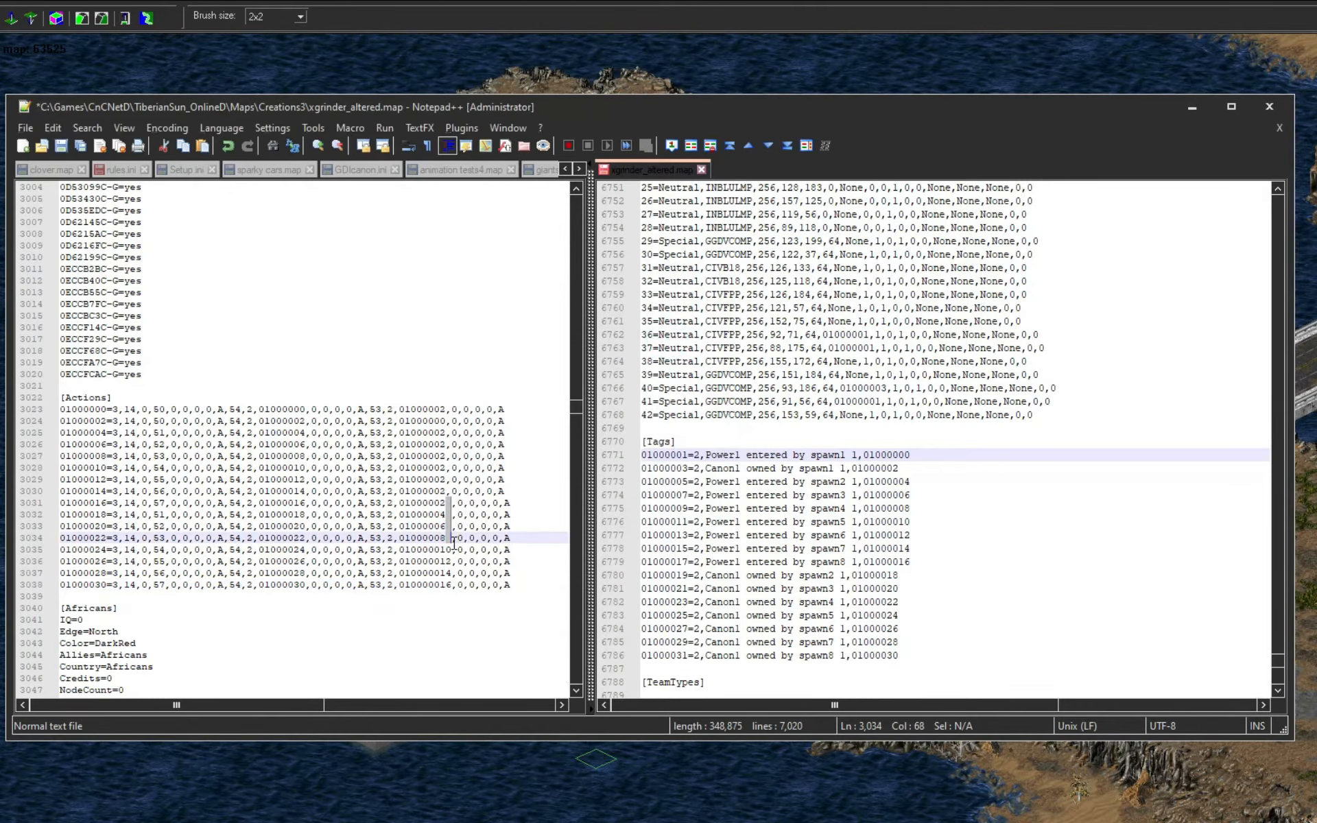
key(BackSpace)
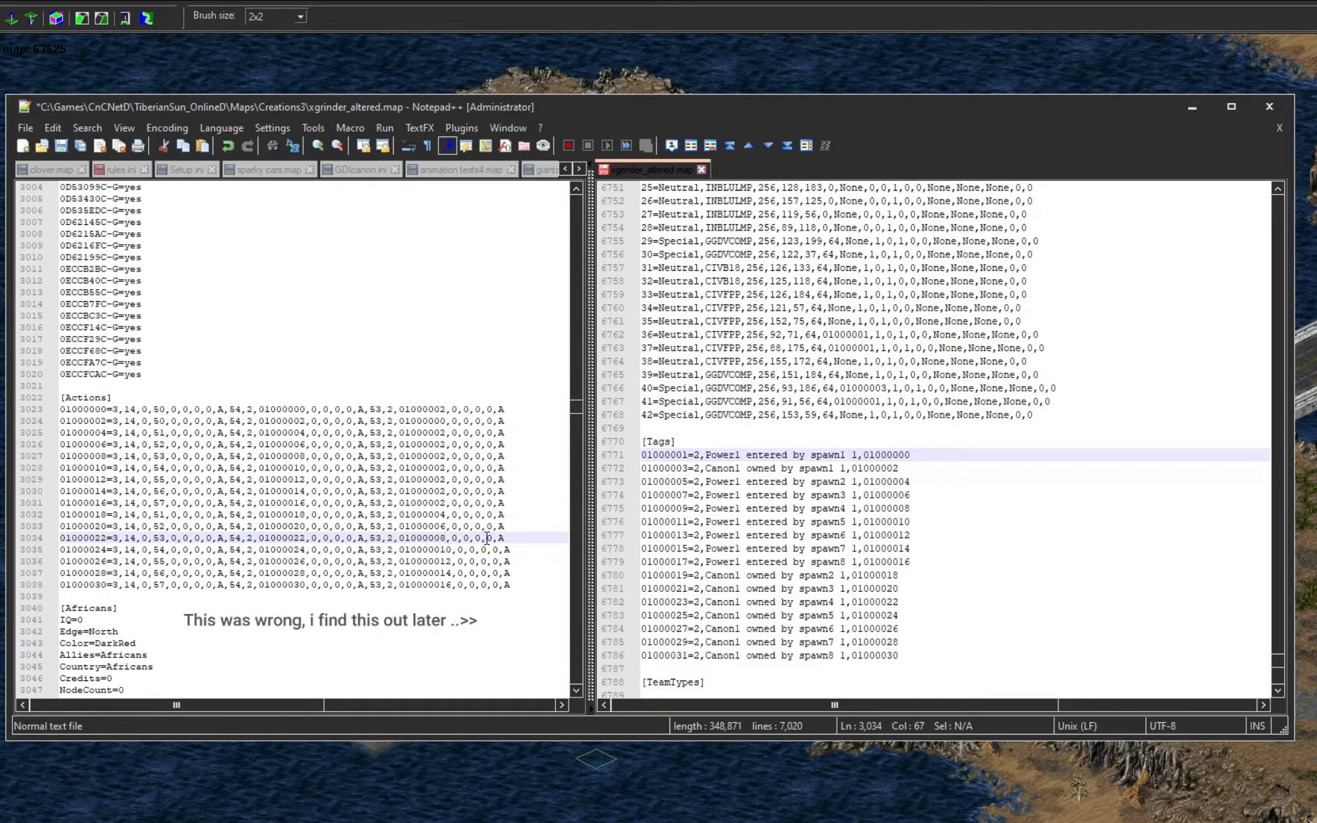
drag(452, 585, 416, 586)
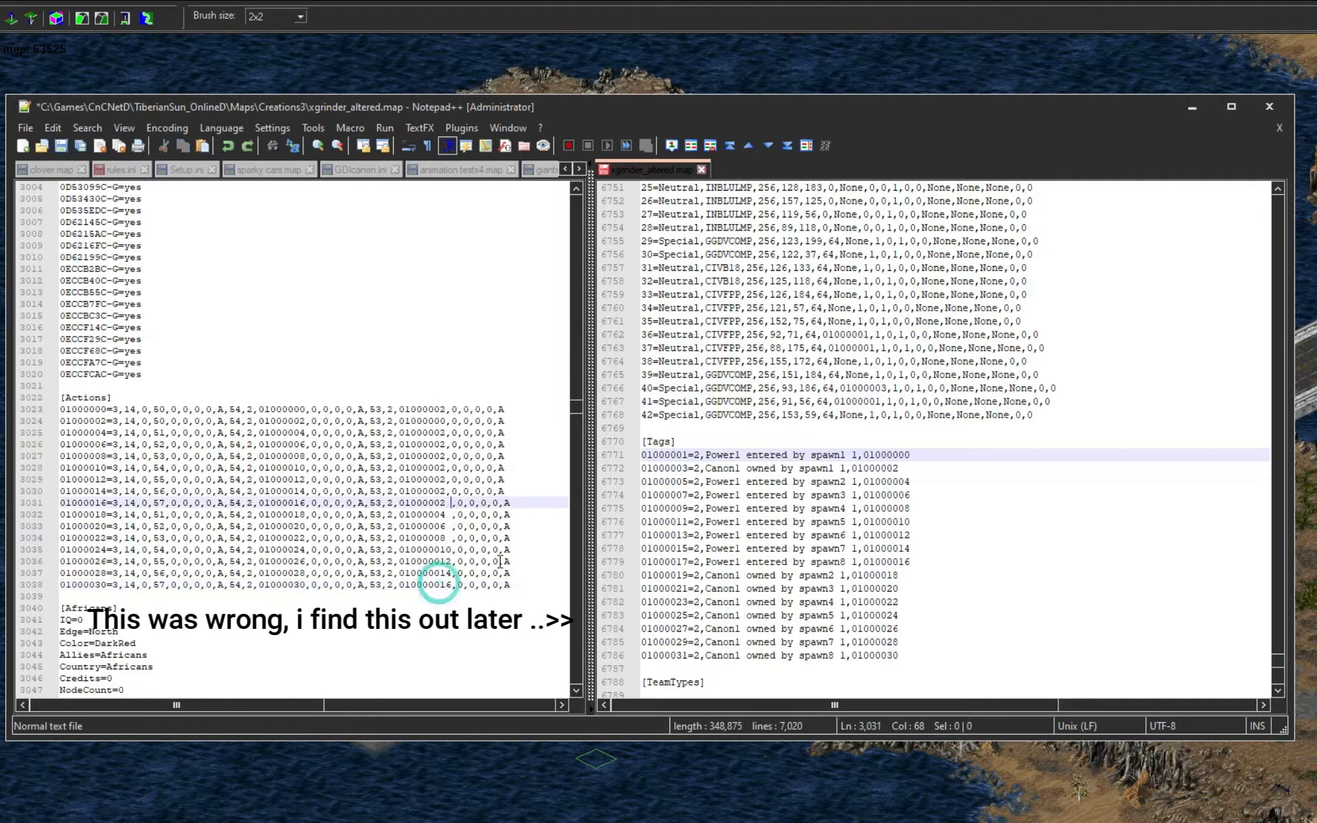
key(ctrl+s)
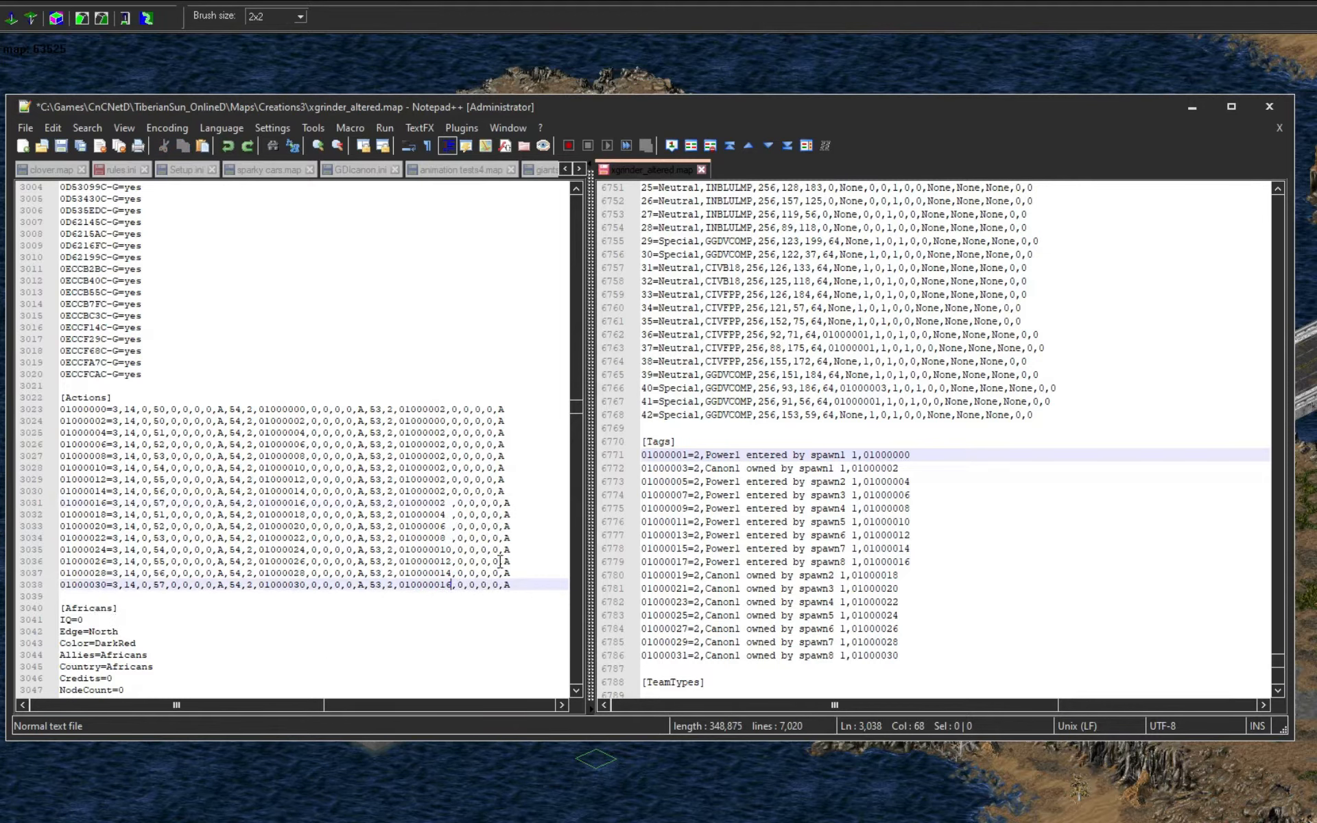
key(ctrl+z)
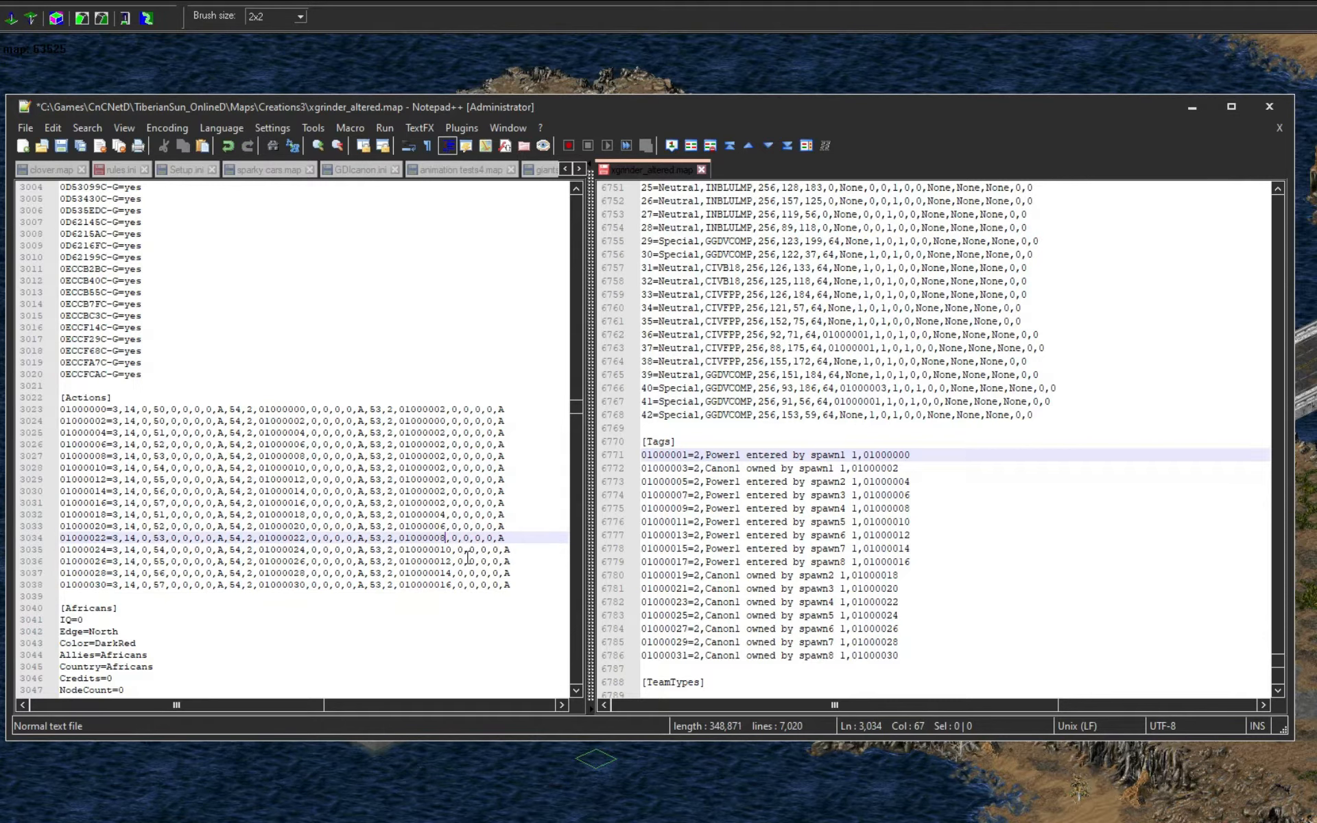
click(471, 526)
key(ctrl+s)
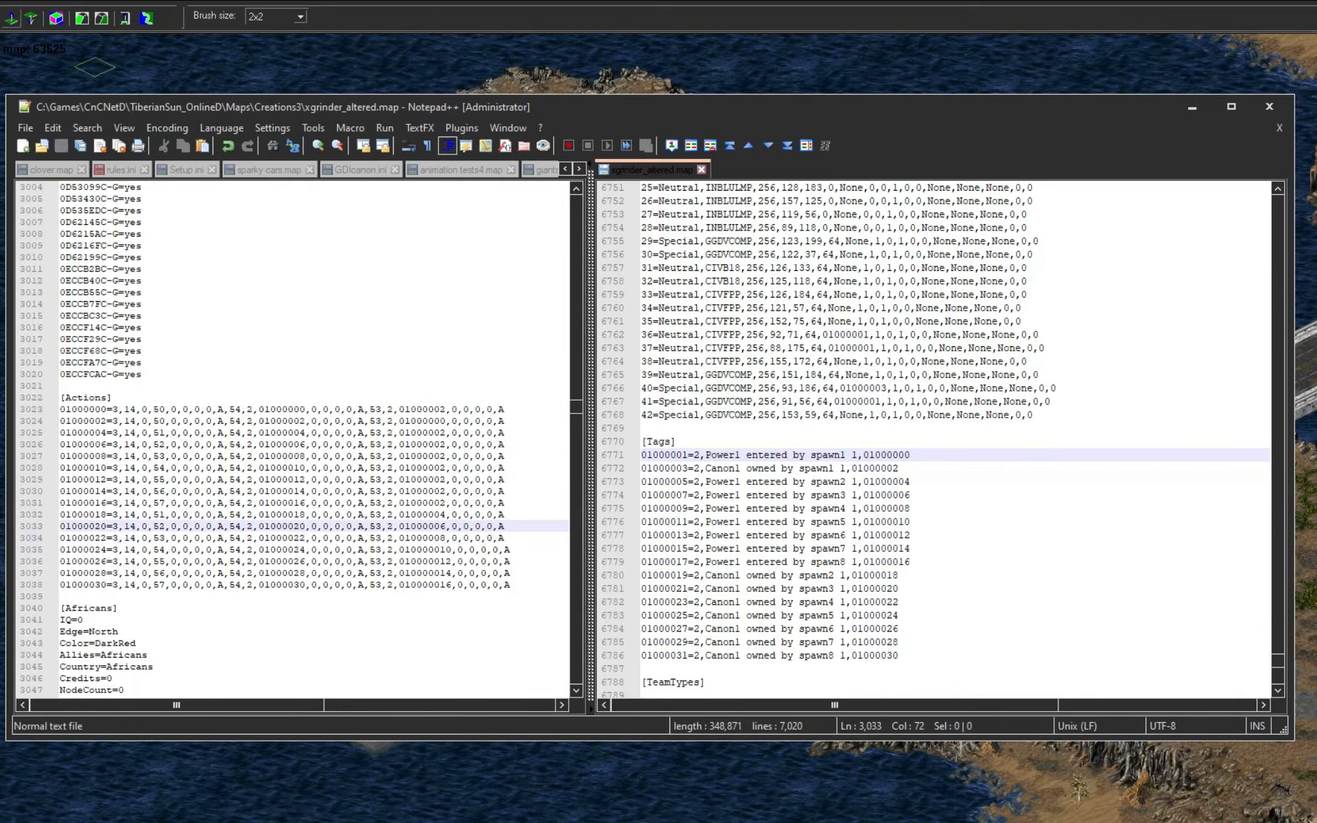
- Switch to FinalSun, reopen xgrinder_altered.map and bring up the trigger editor
click(11, 22)
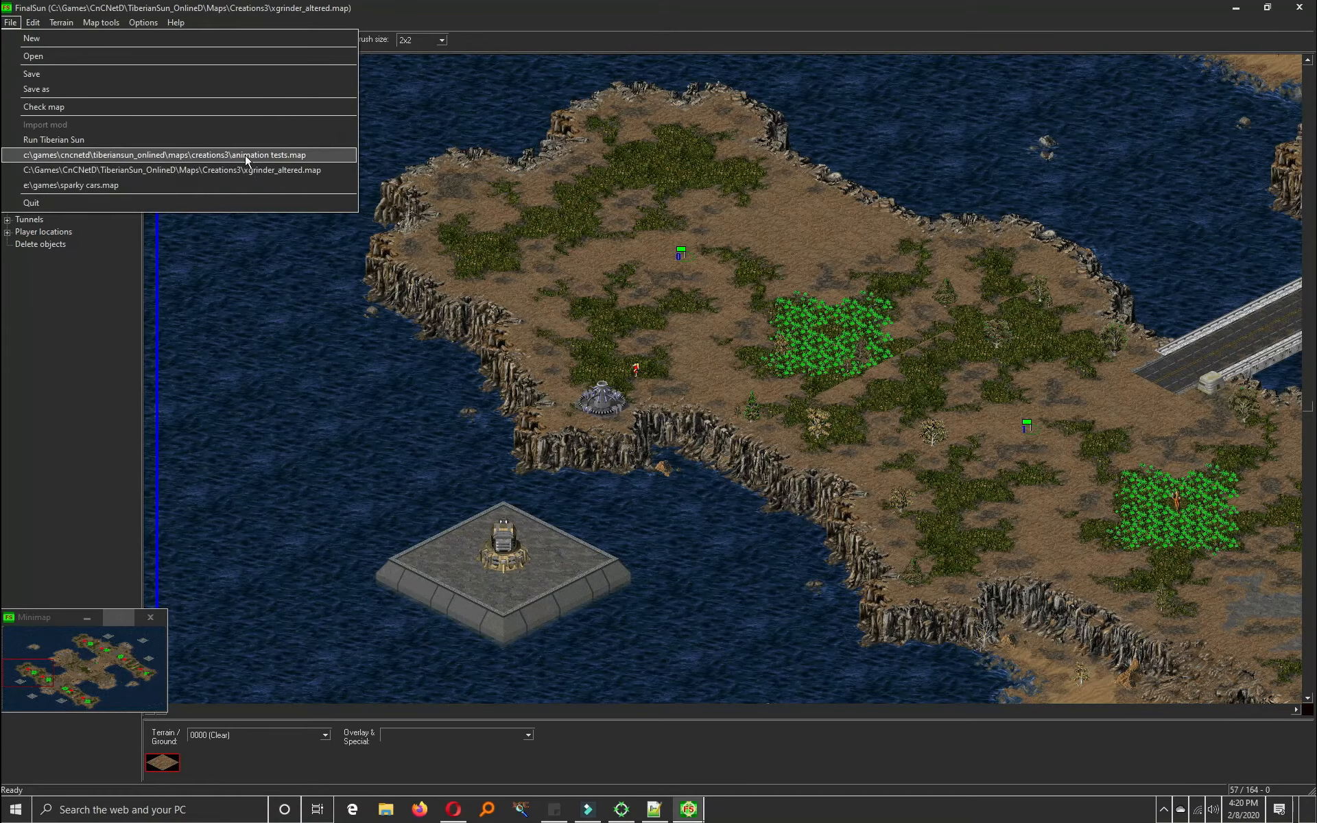
click(244, 156)
click(11, 23)
click(275, 173)
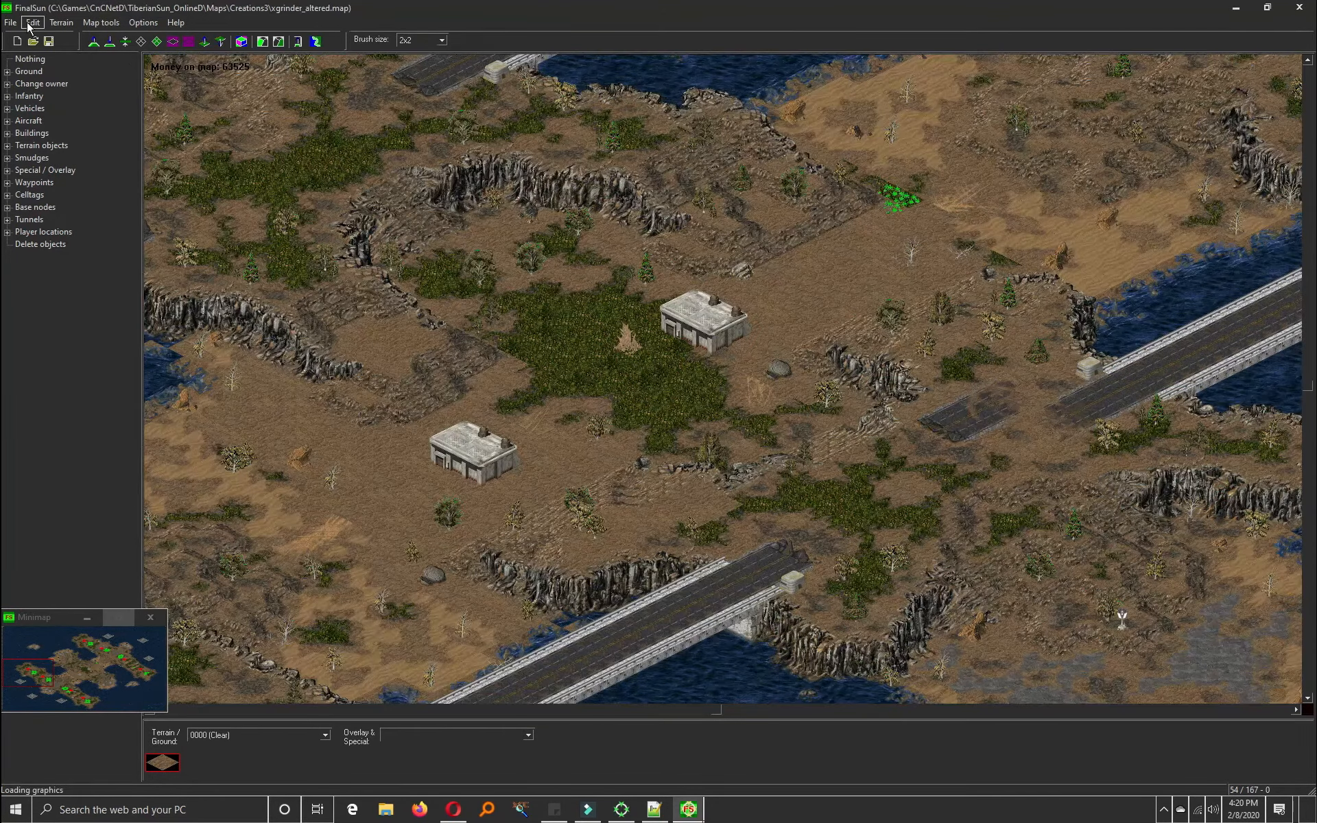
click(33, 23)
click(69, 215)
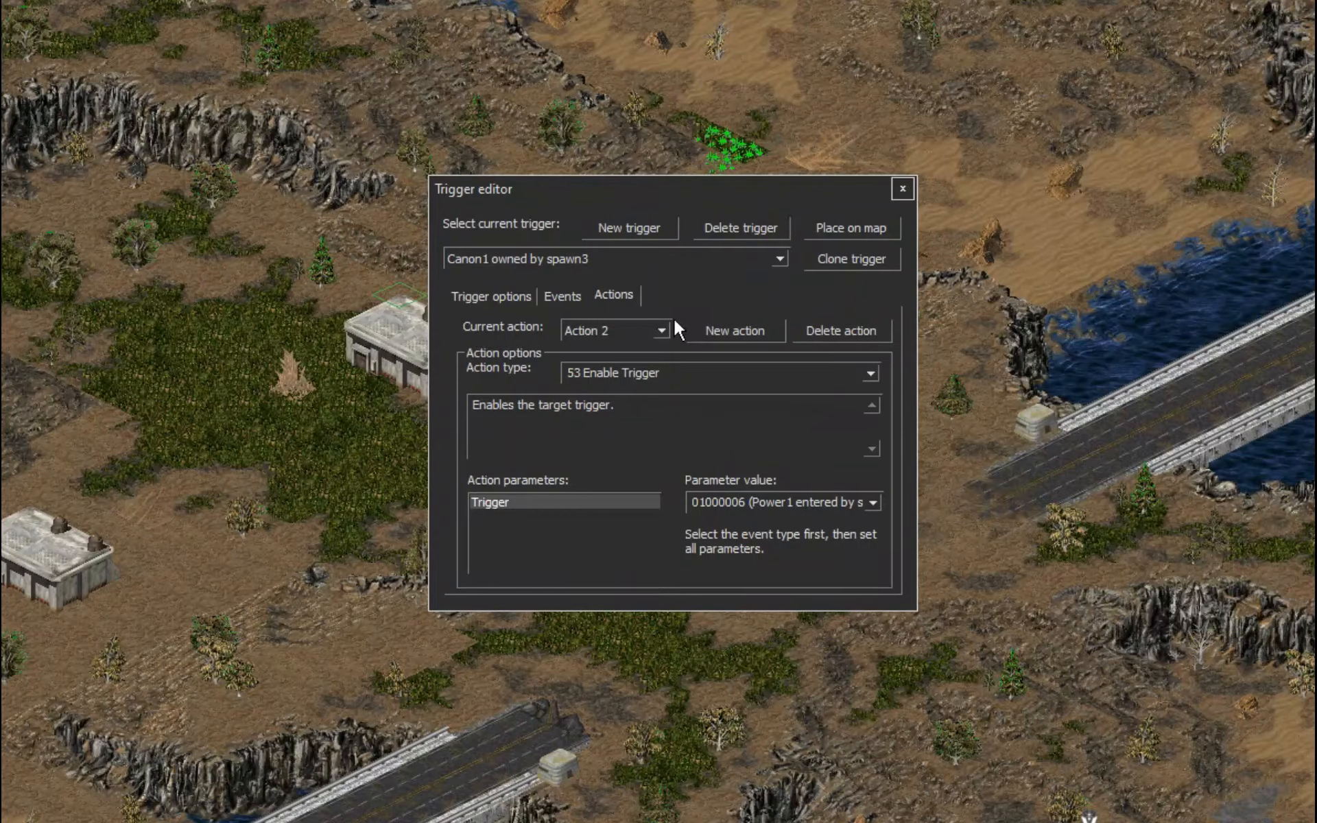
- Review the Enable Trigger target in Action 2 of "Canon1 owned by spawn3" and locate the power plant and cannon on the map
click(578, 259)
click(578, 259)
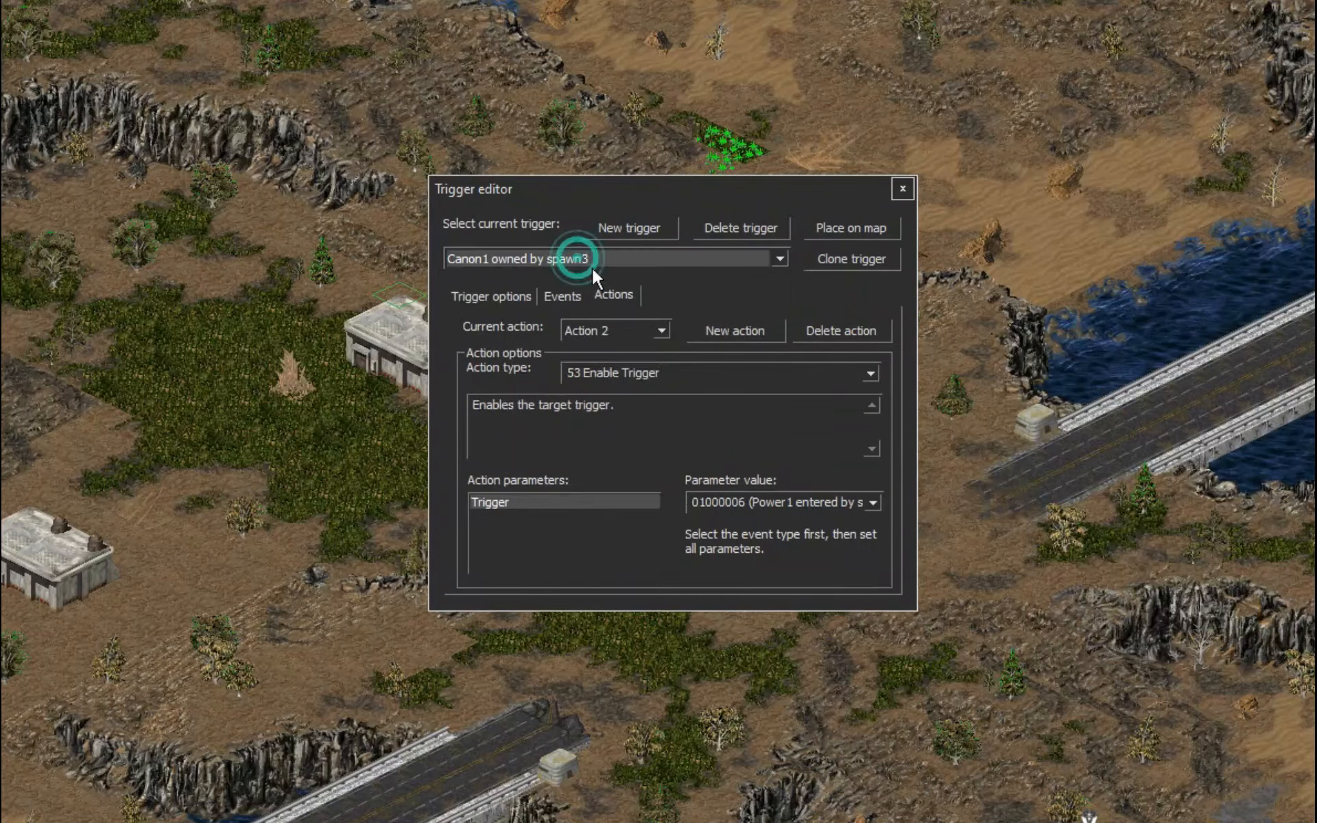
click(627, 334)
click(613, 378)
click(823, 502)
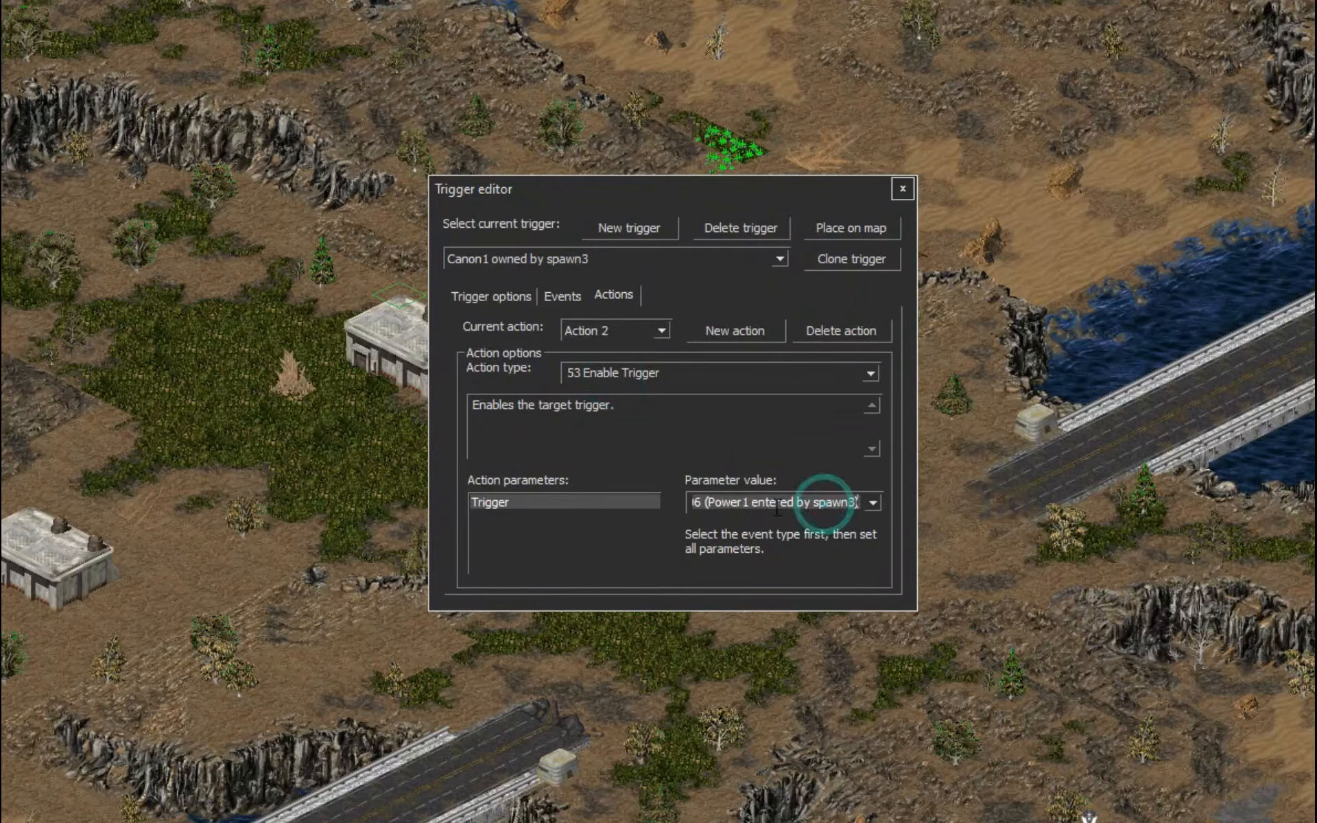
click(513, 262)
middle_click(235, 275)
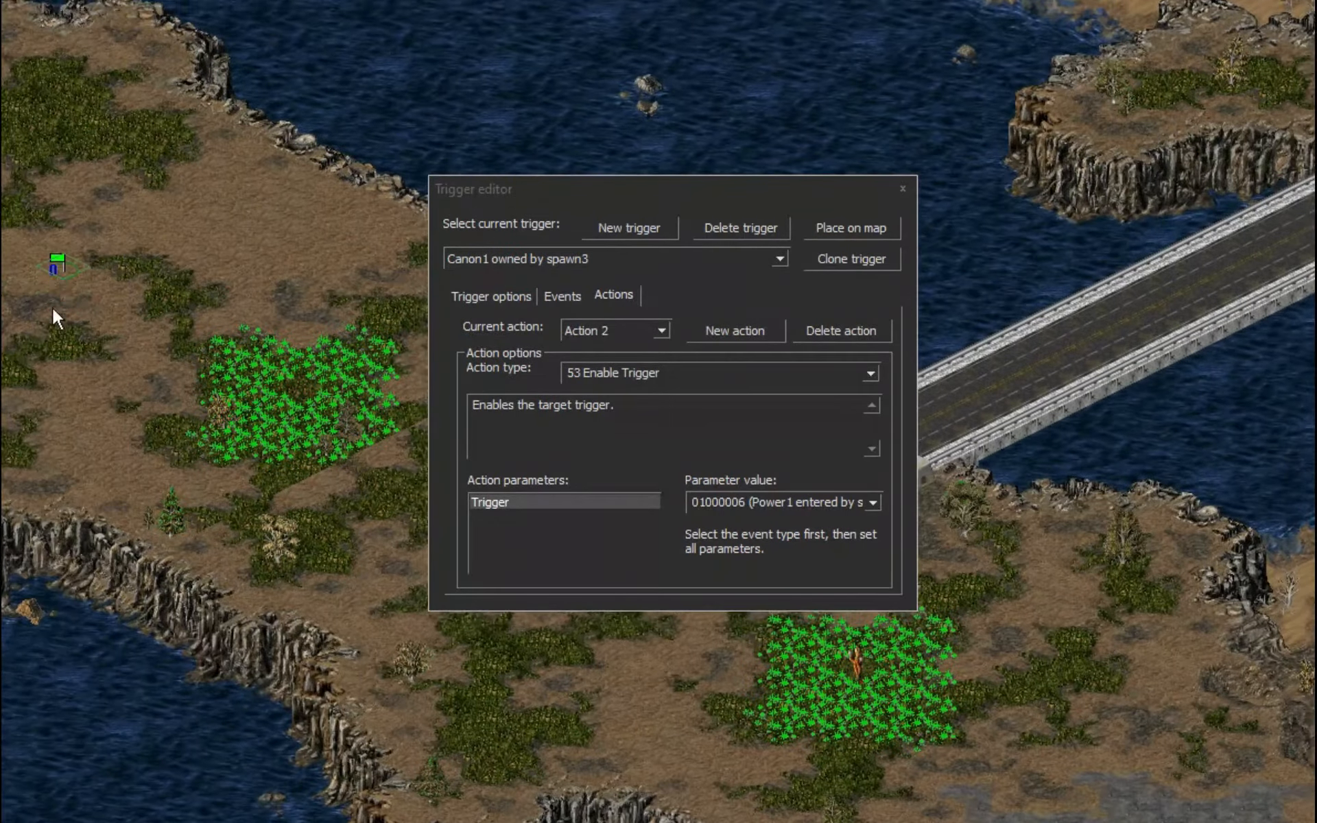
right_click(61, 282)
right_click(40, 359)
right_click(9, 312)
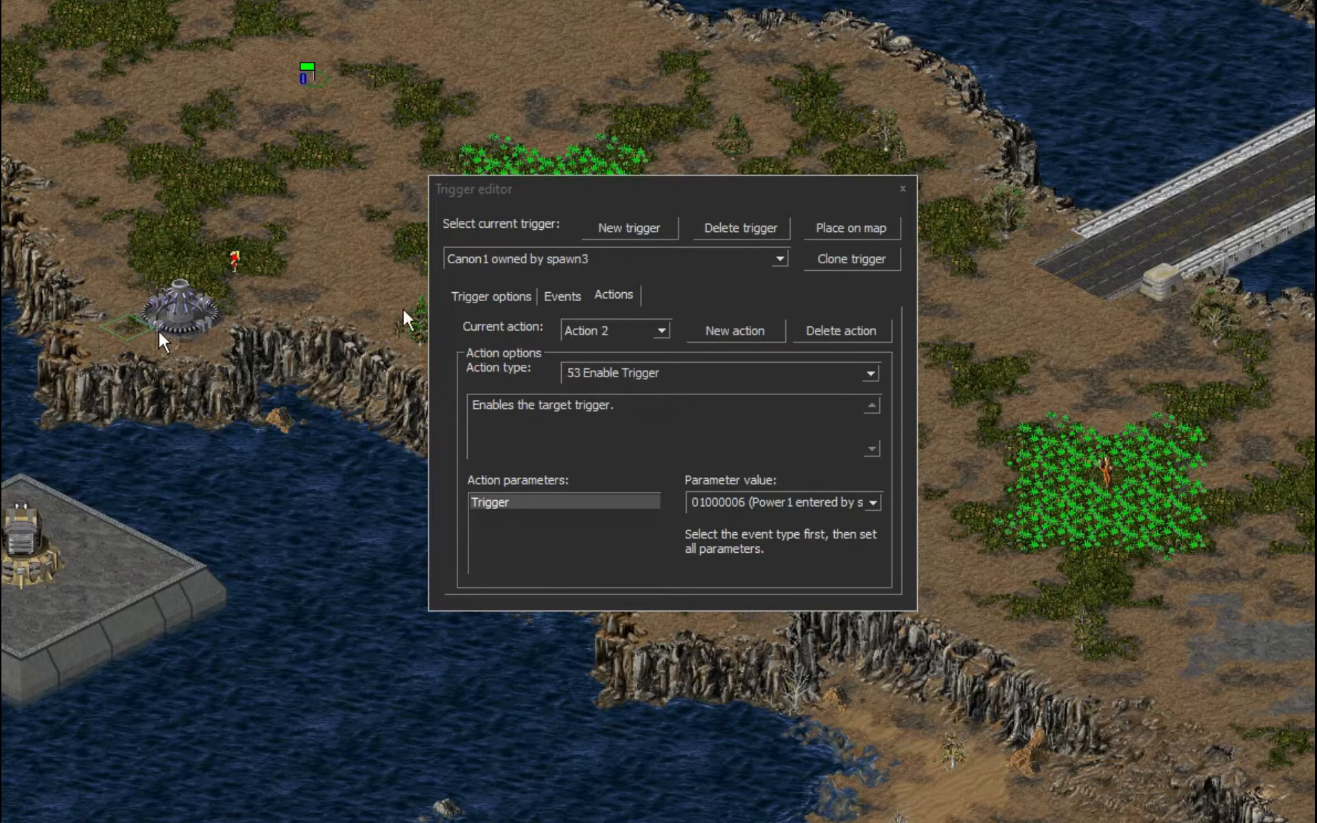
- Review the trigger options and the entry event of "Power1 entered by spawn7"
click(578, 259)
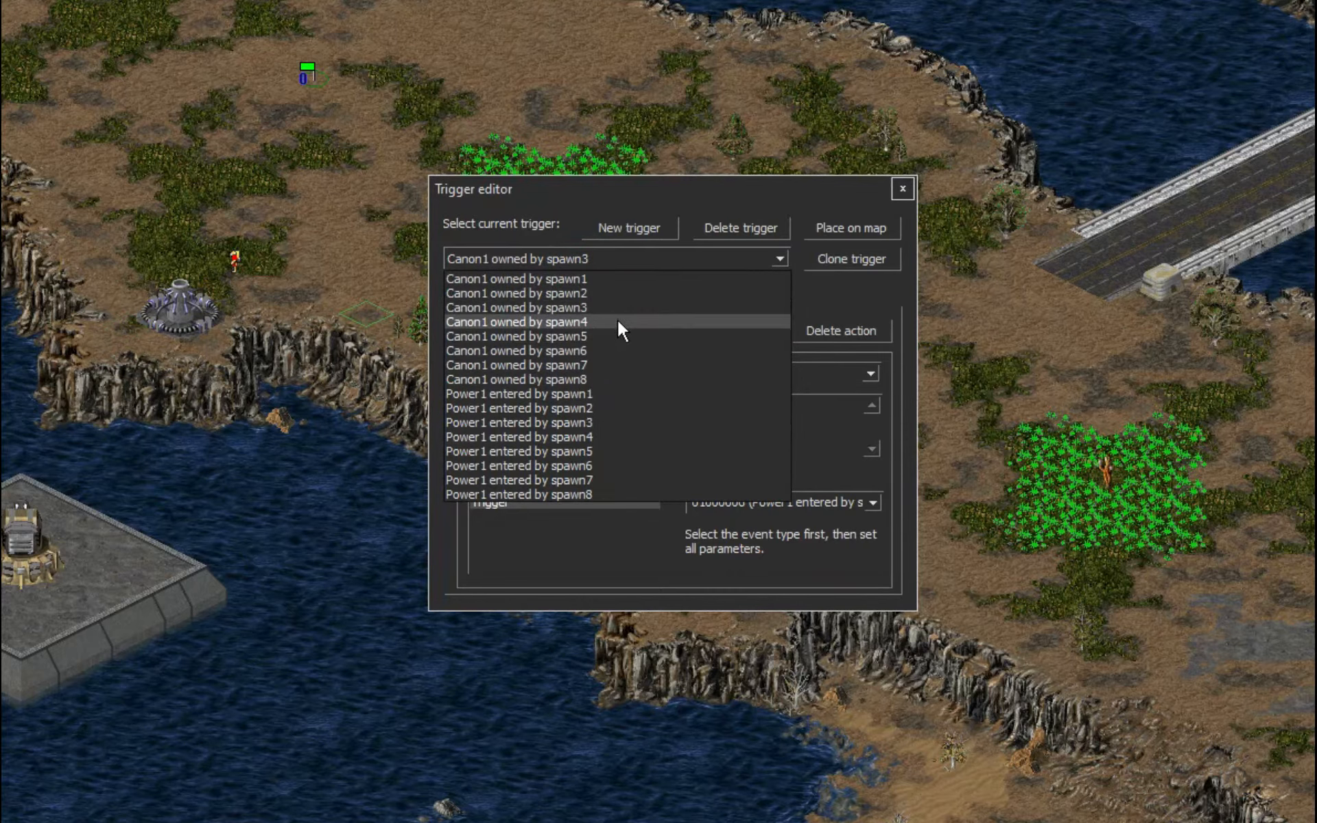
click(601, 478)
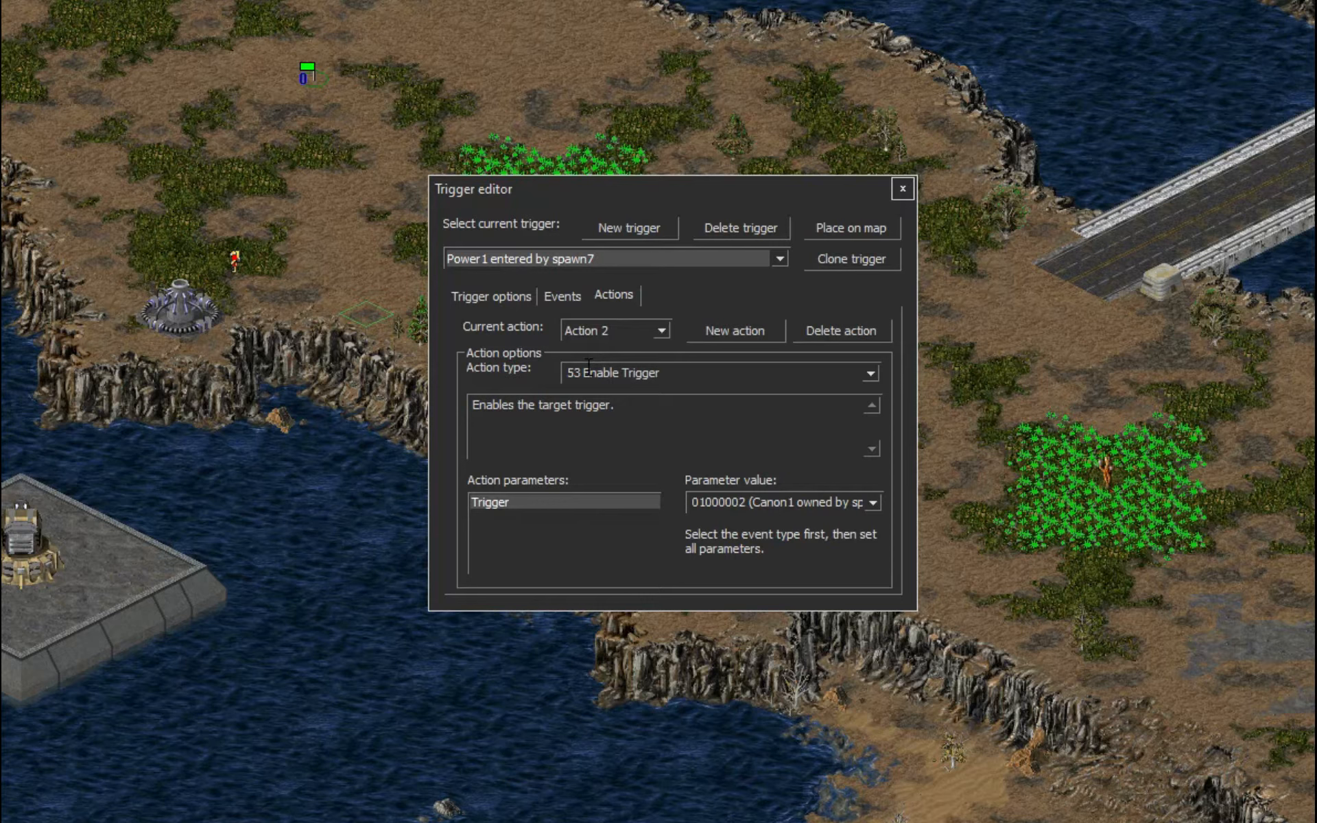
click(566, 302)
click(513, 295)
click(576, 302)
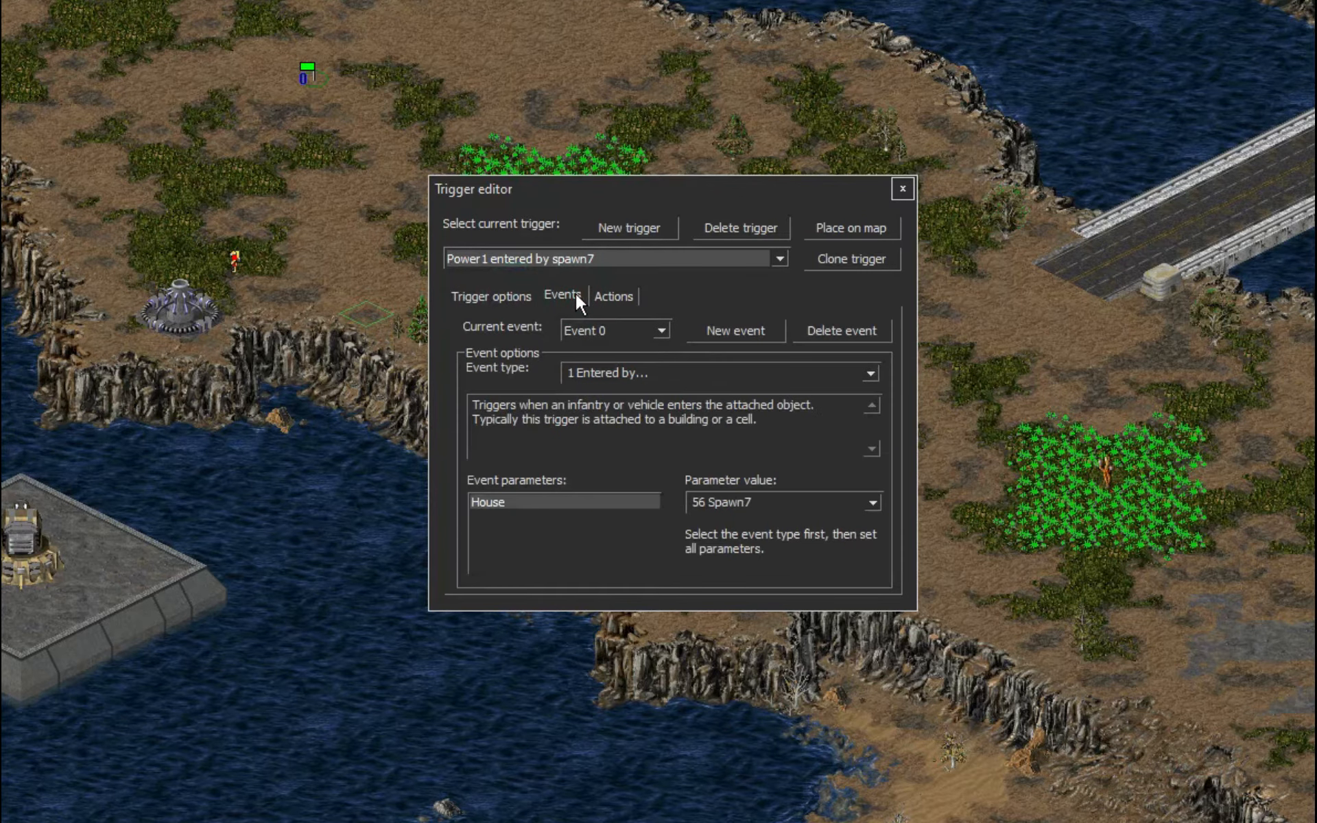
- Set the Enable Trigger target in Action 2 of "Power1 entered by spawn8" to 01000030 (Canon1 owned by spawn8)
click(585, 259)
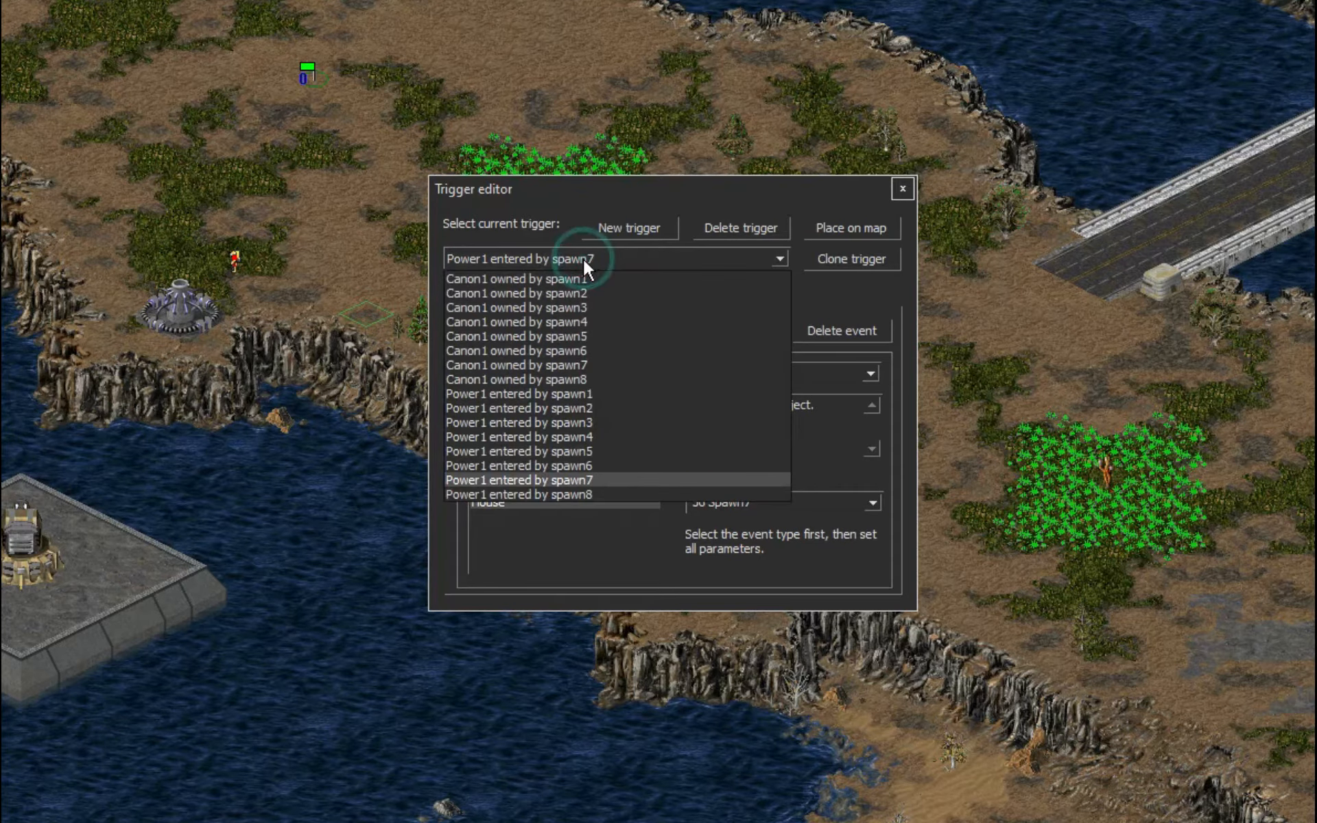
click(571, 494)
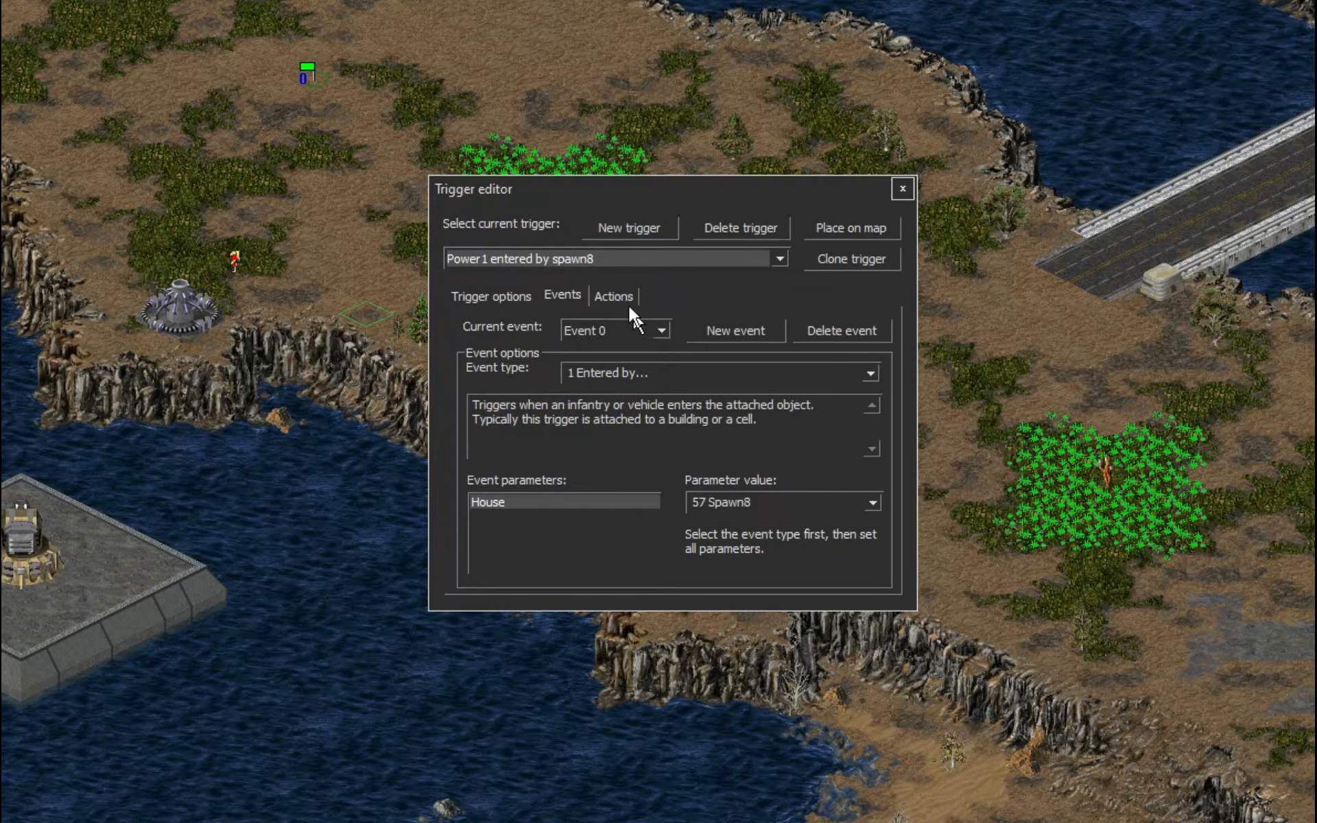
click(624, 300)
click(618, 325)
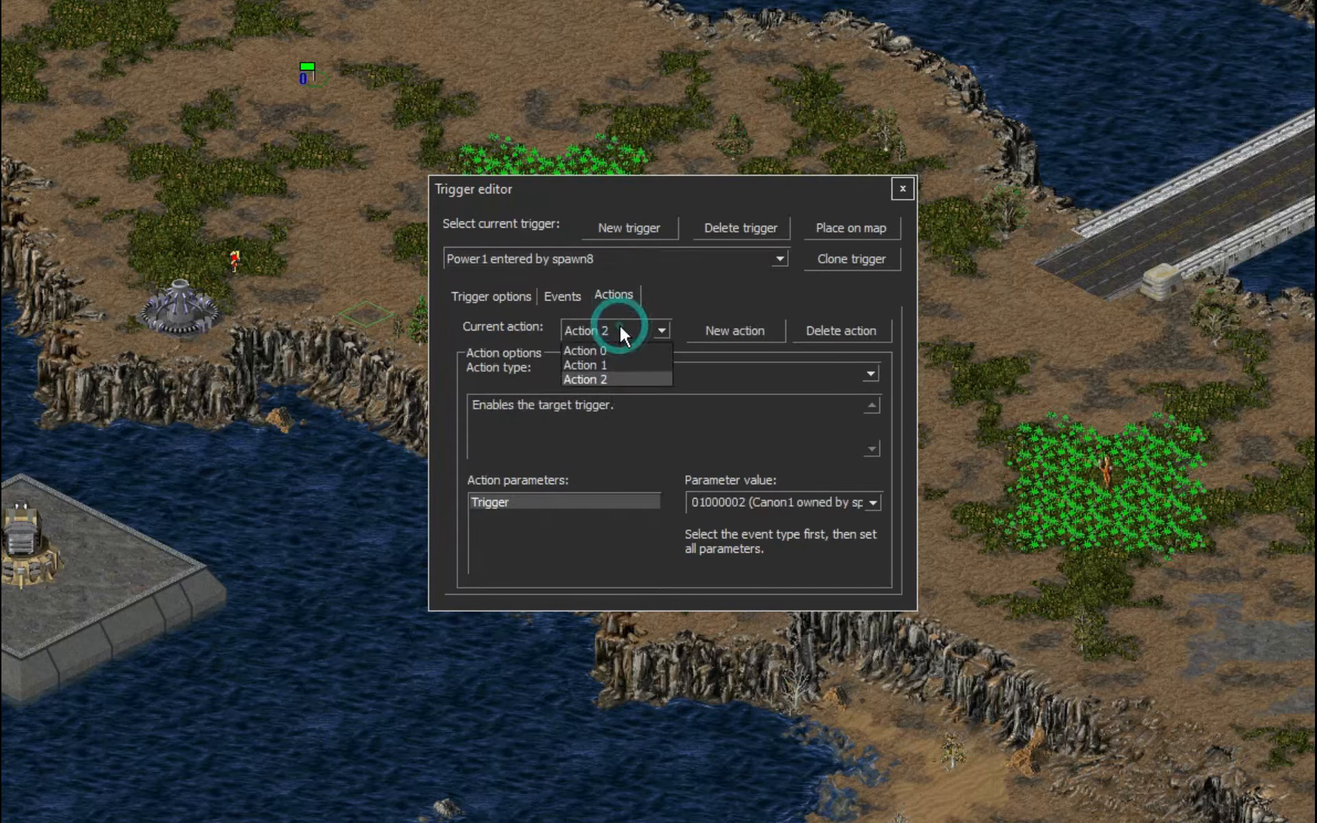
click(610, 379)
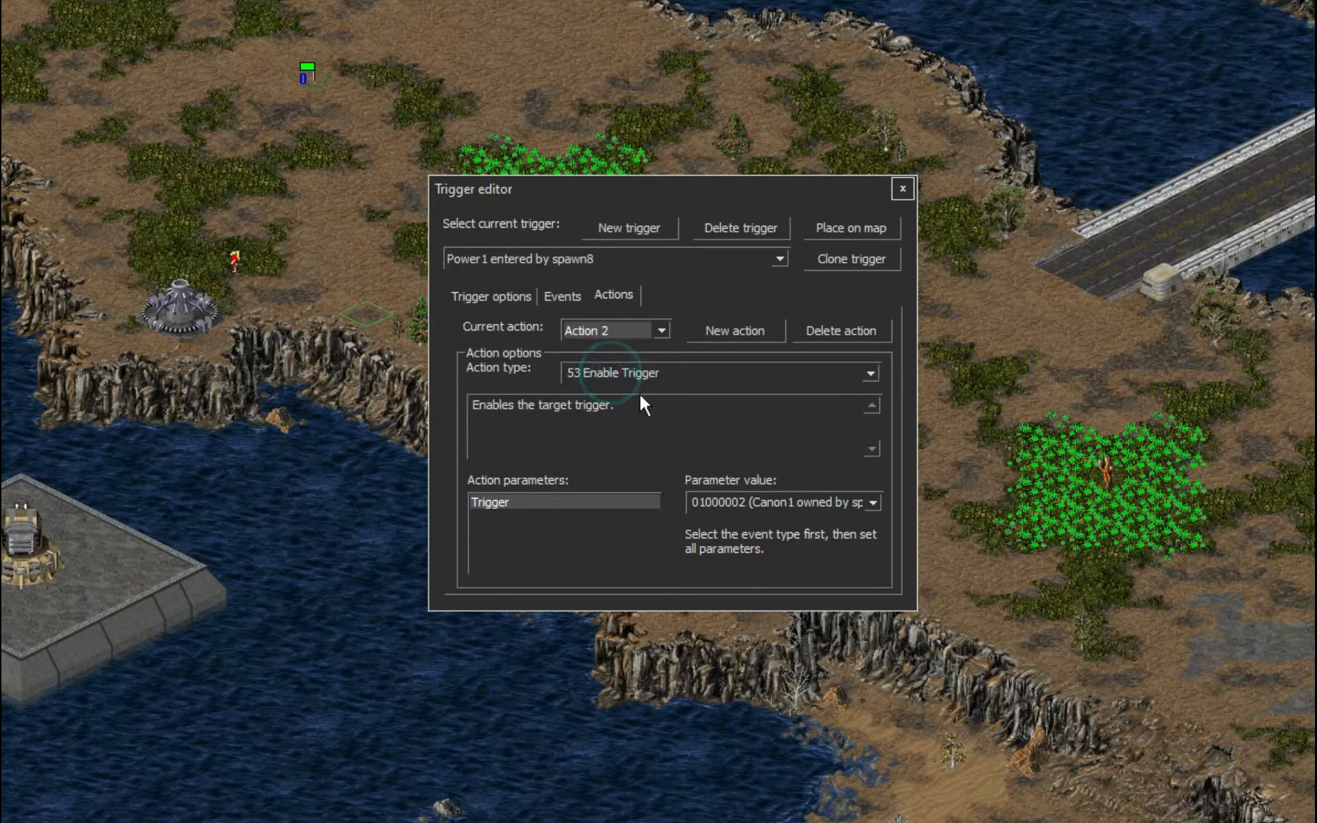
click(773, 502)
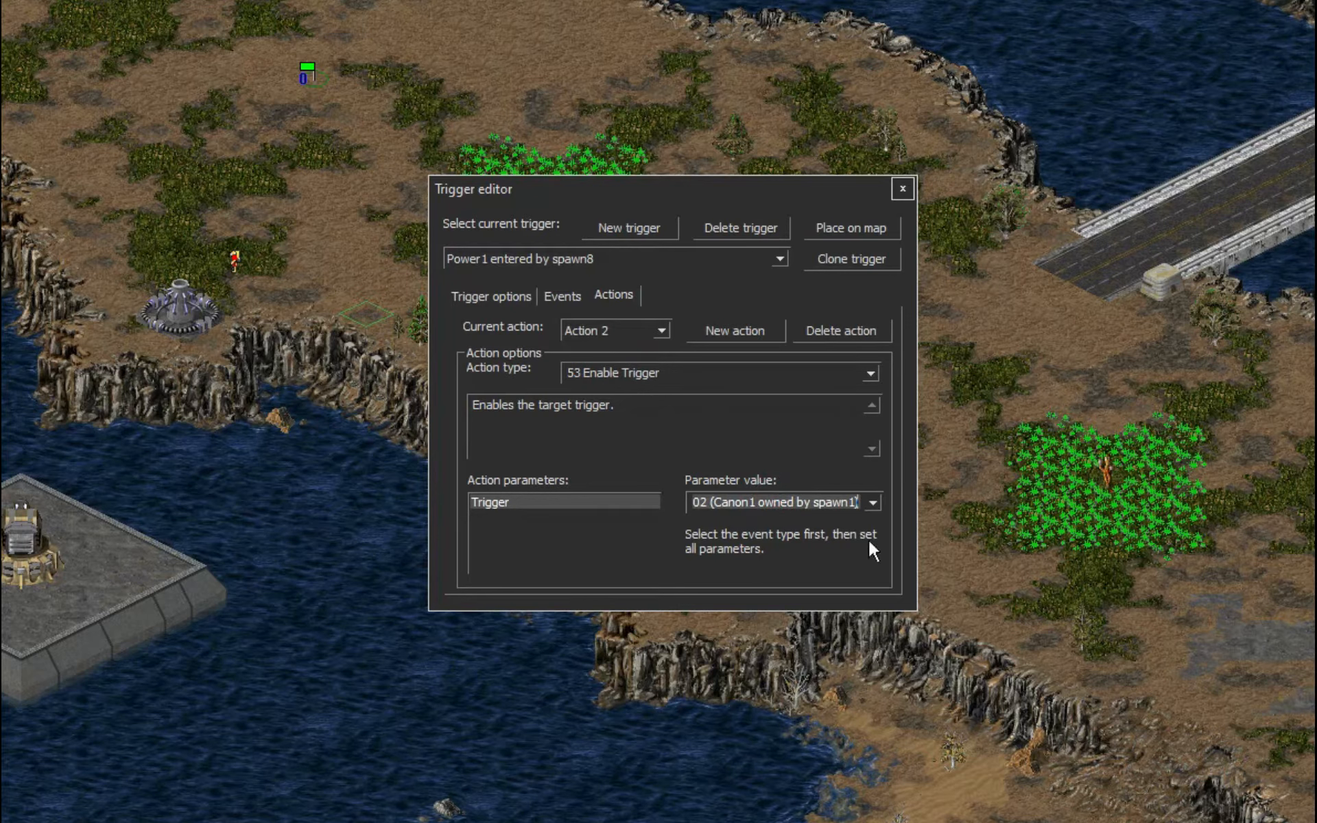
click(872, 503)
scroll(784, 599, down, 2)
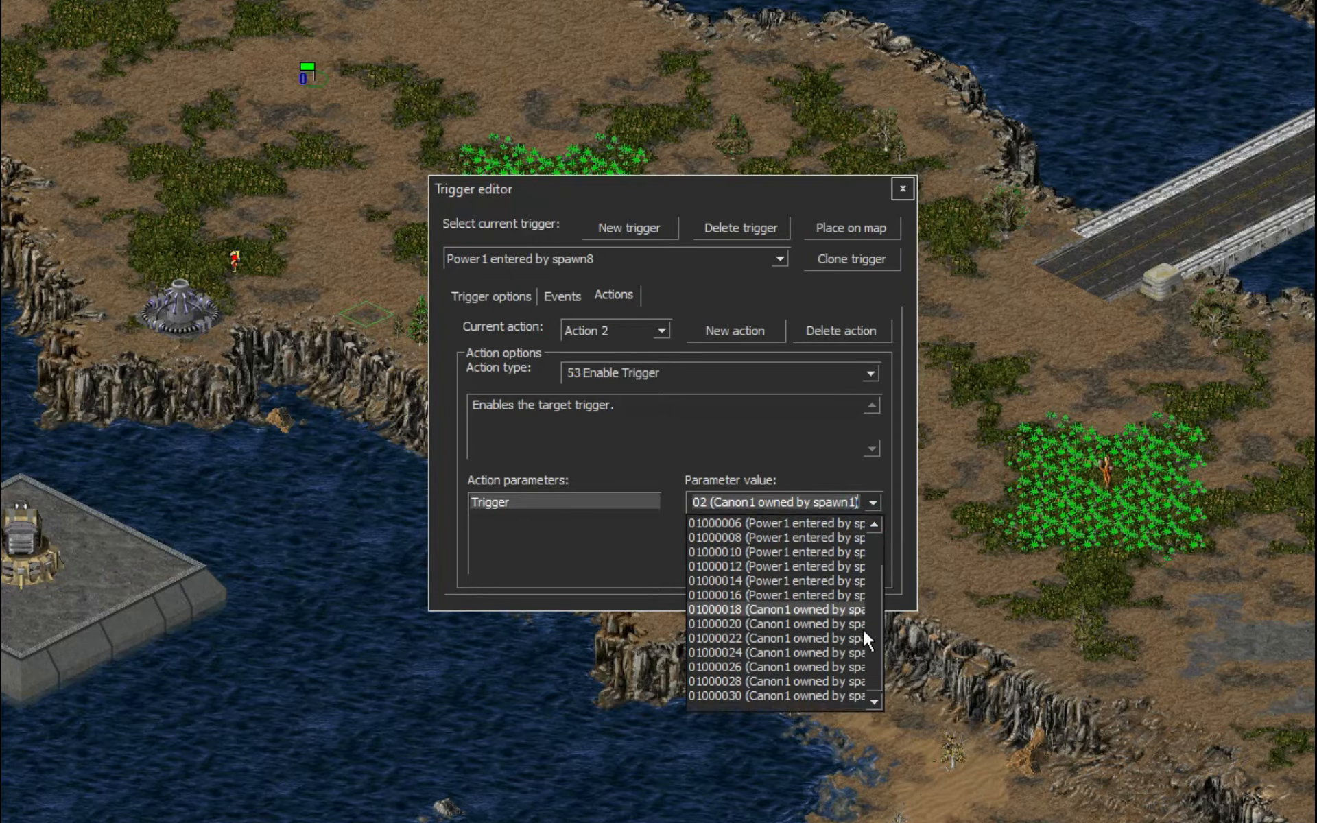
click(837, 694)
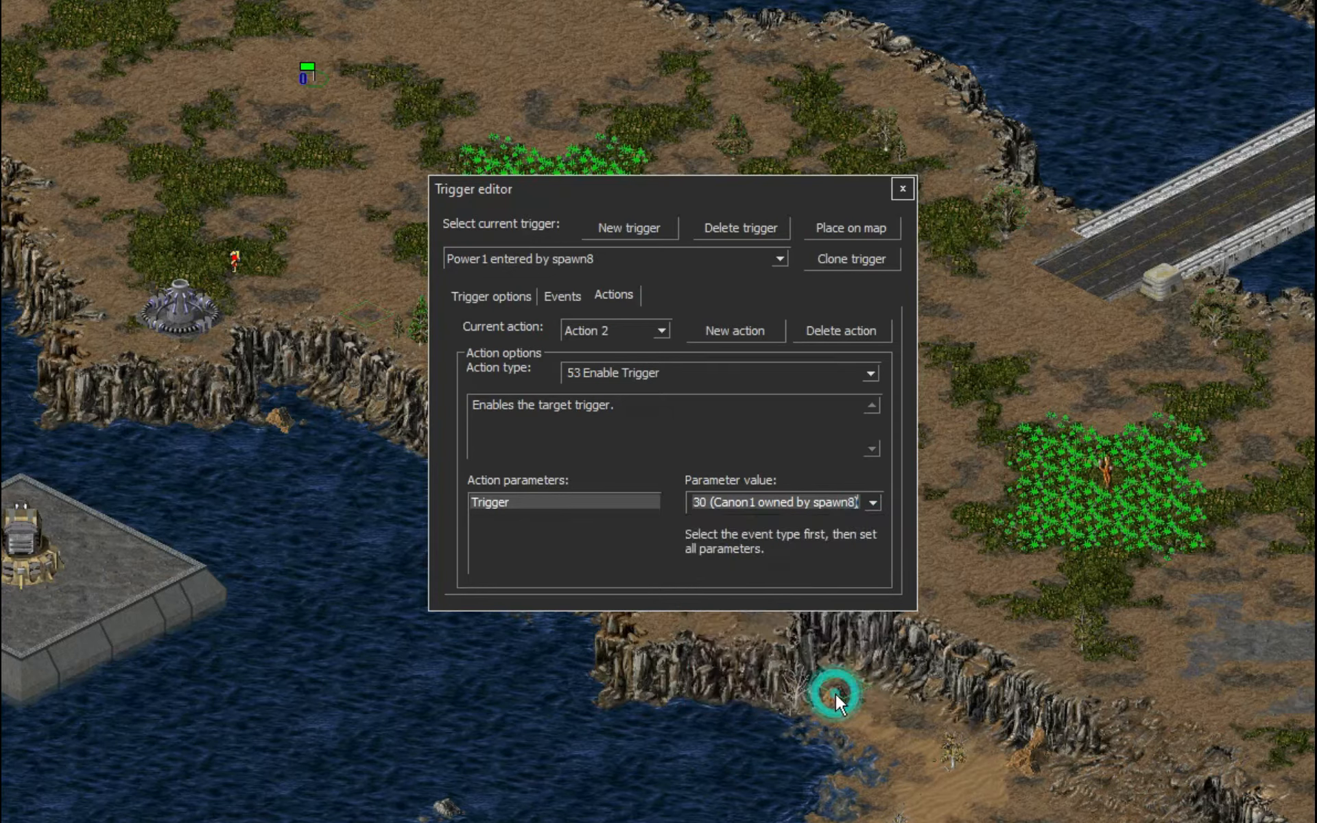
- Set the Enable Trigger target in Action 2 of "Power1 entered by spawn7" to 01000028 (Canon1 owned by spawn7)
click(577, 259)
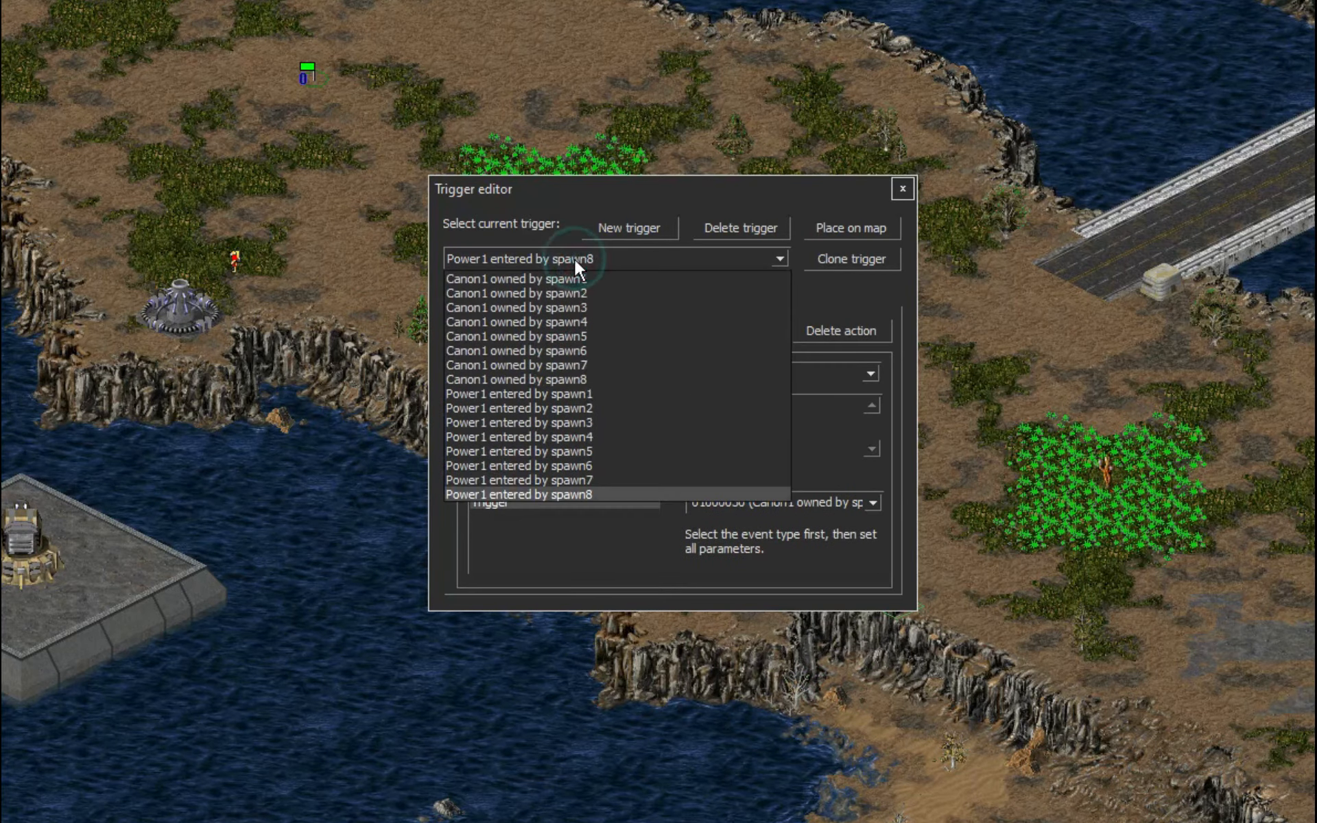
click(553, 480)
click(832, 502)
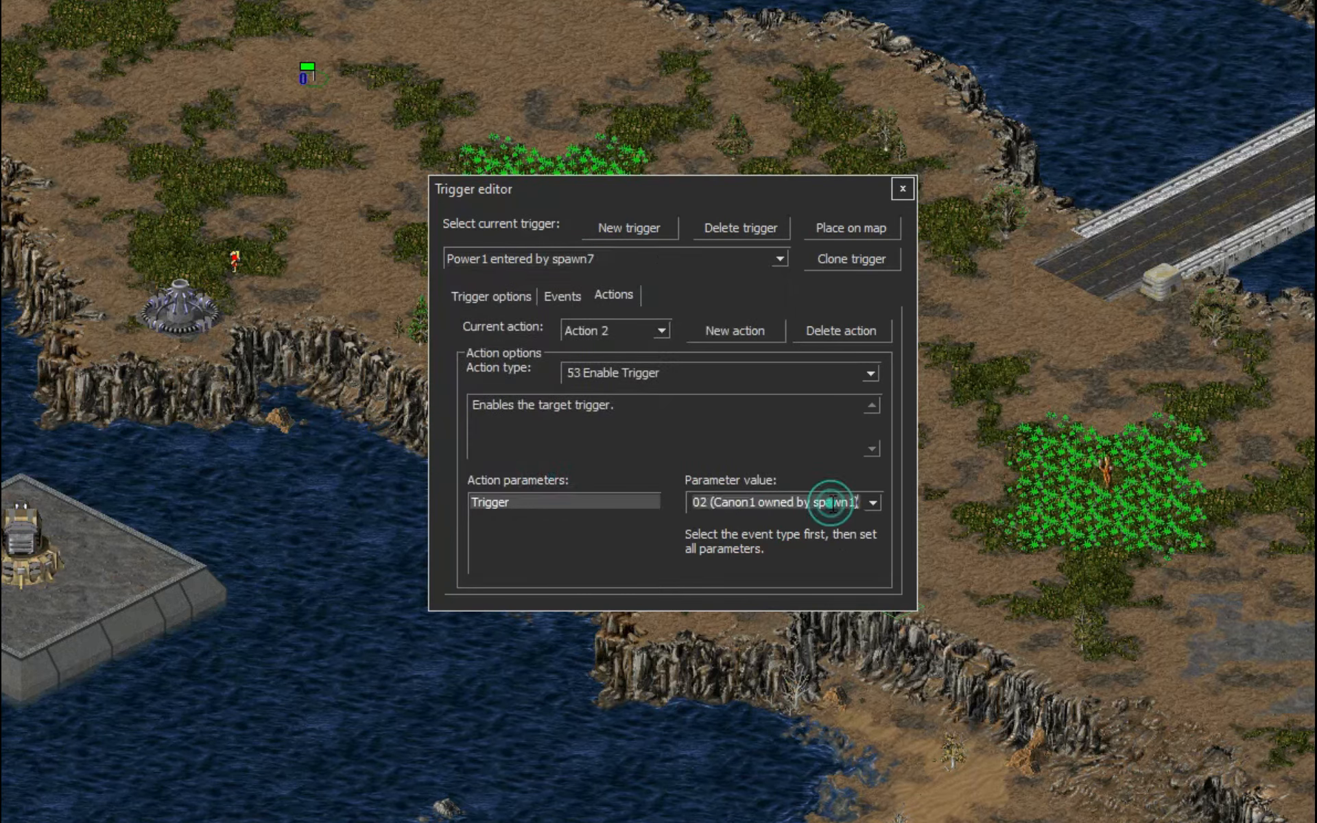
click(874, 503)
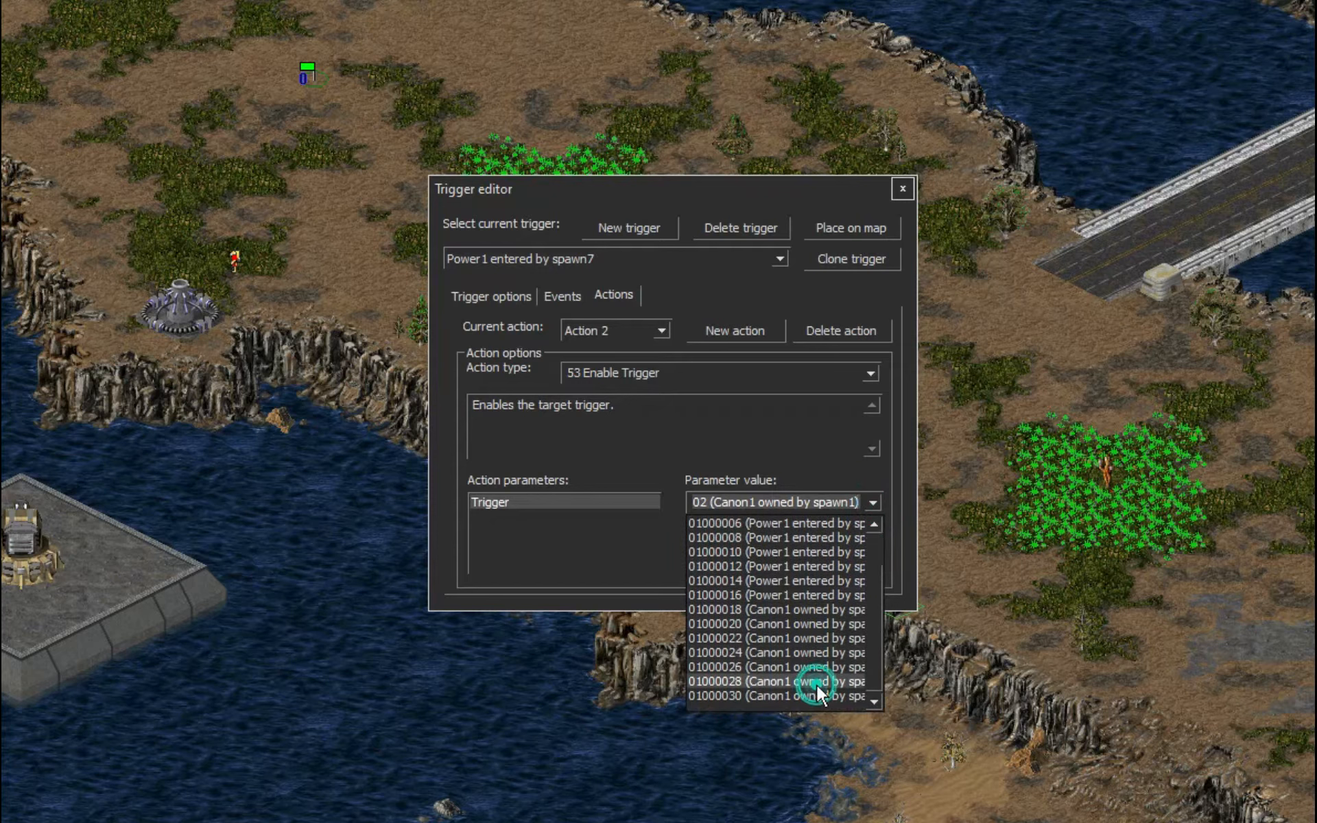
click(817, 683)
- Set the Enable Trigger target in Action 2 of "Power1 entered by spawn6" to 01000026 (Canon1 owned by spawn6)
click(583, 264)
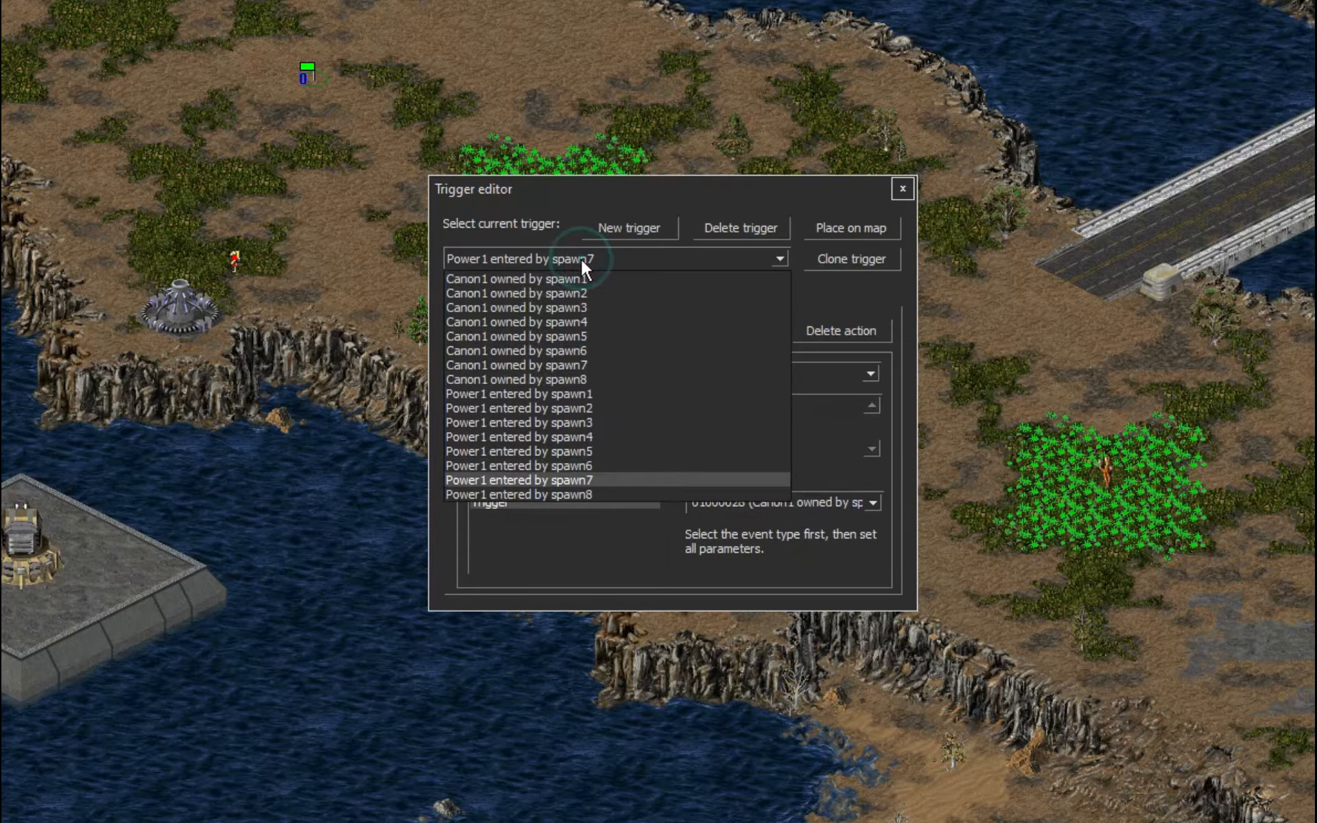
click(561, 457)
click(870, 501)
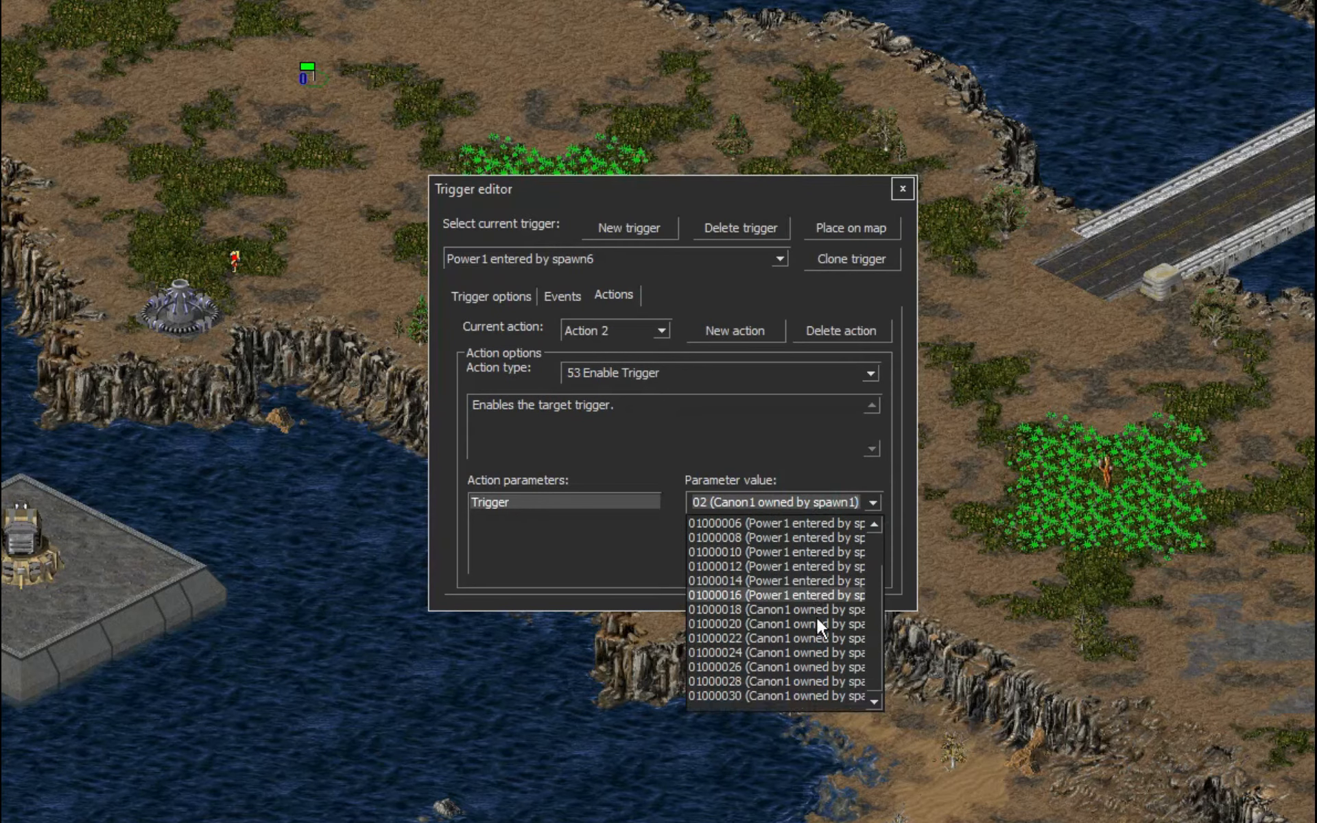
click(812, 666)
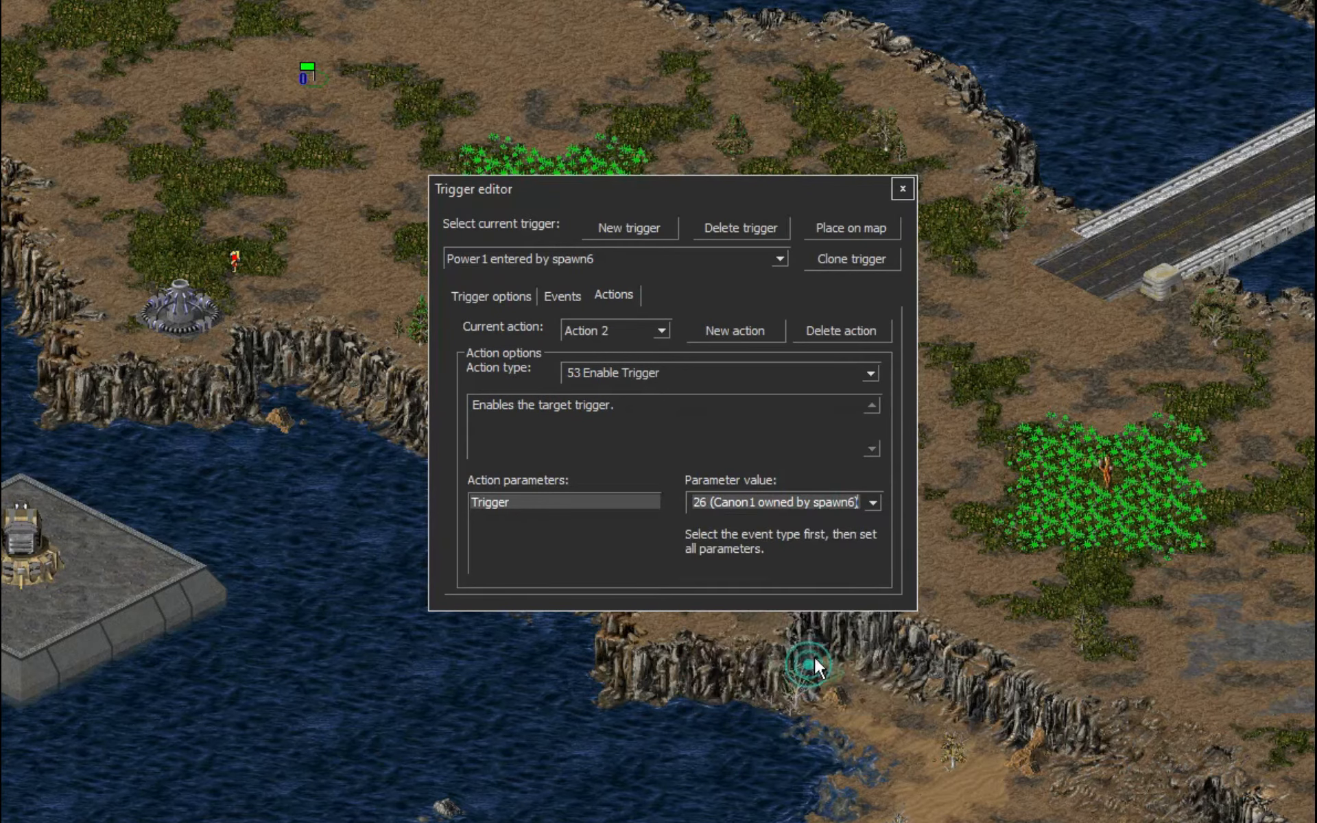
- Set the Enable Trigger target in Action 2 of "Power1 entered by spawn5" to 01000024 (Canon1 owned by spawn5)
click(628, 260)
click(619, 451)
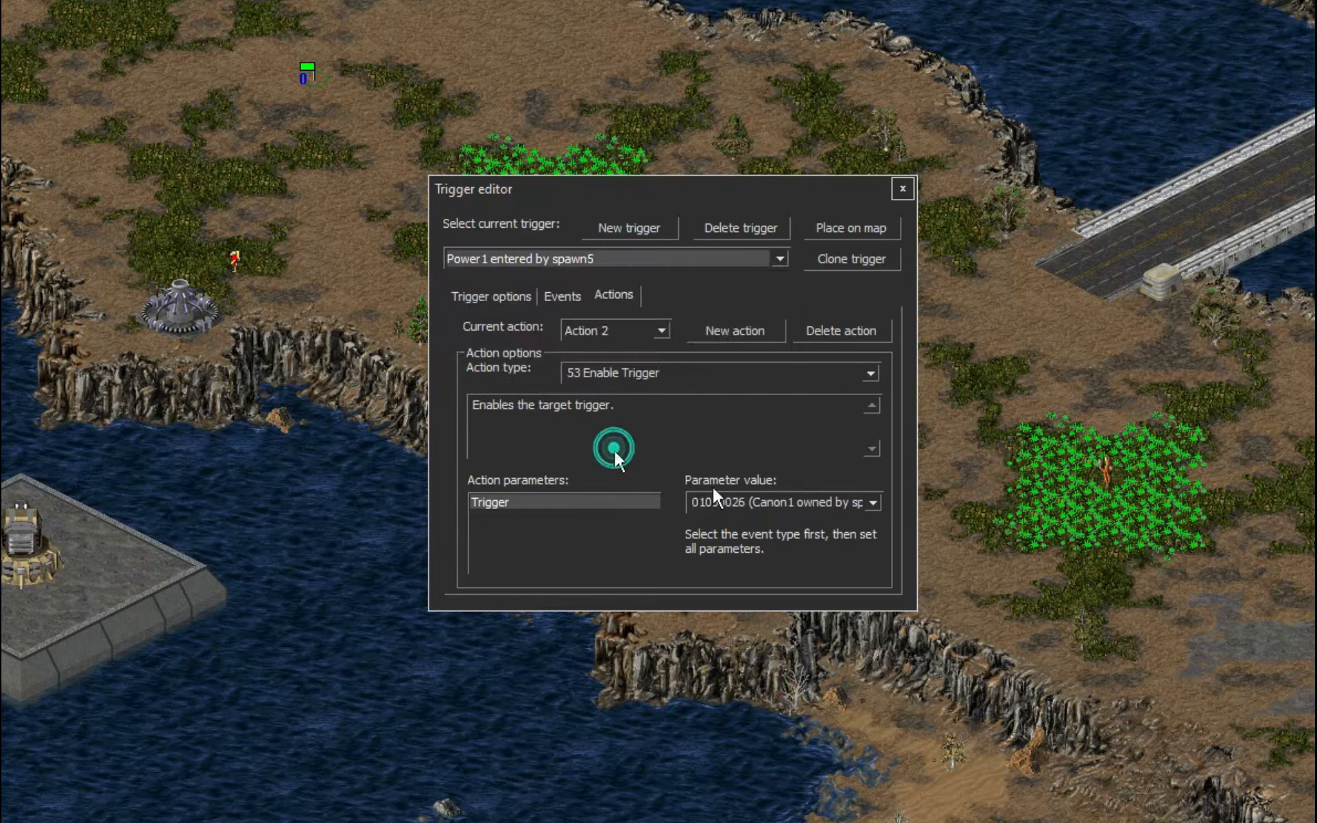
click(871, 502)
scroll(844, 607, down, 1)
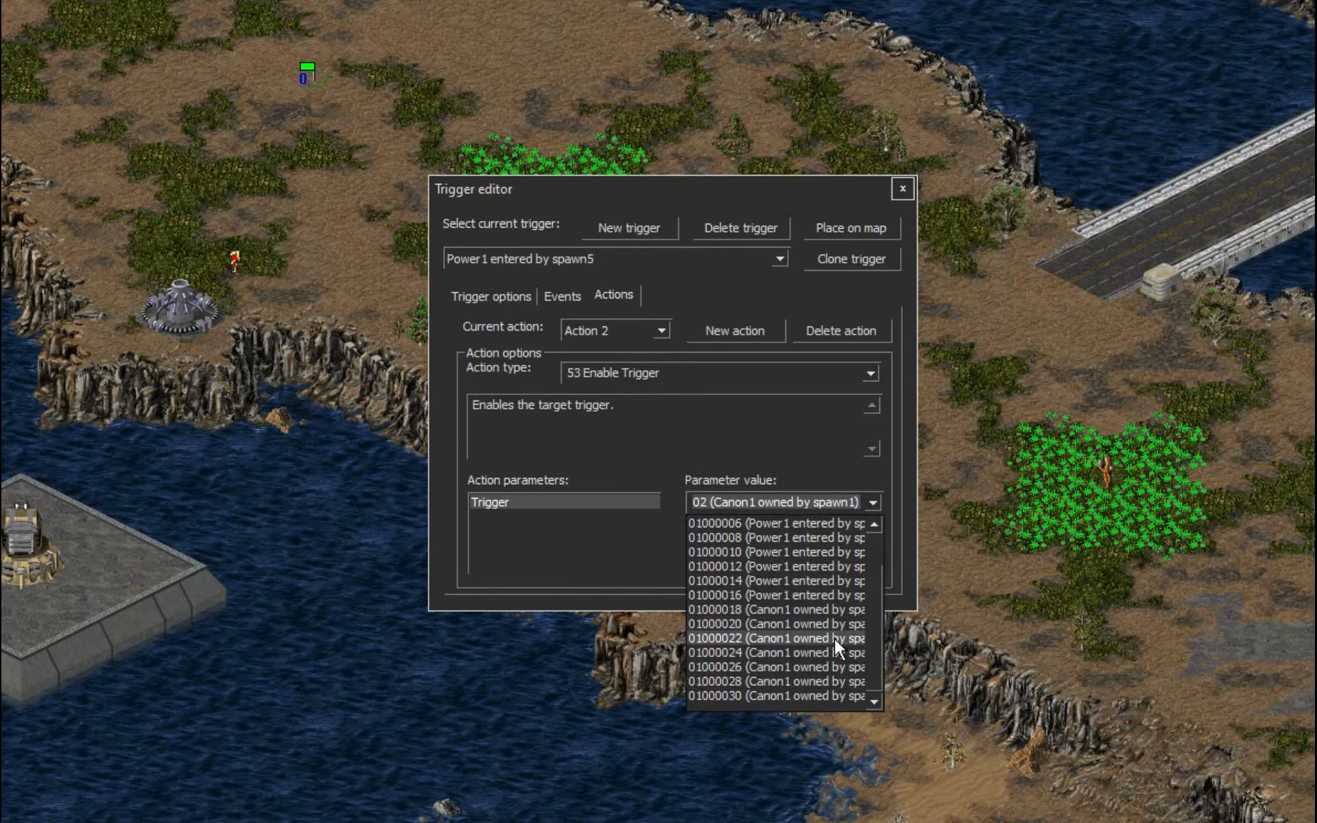
click(834, 638)
scroll(872, 510, down, 1)
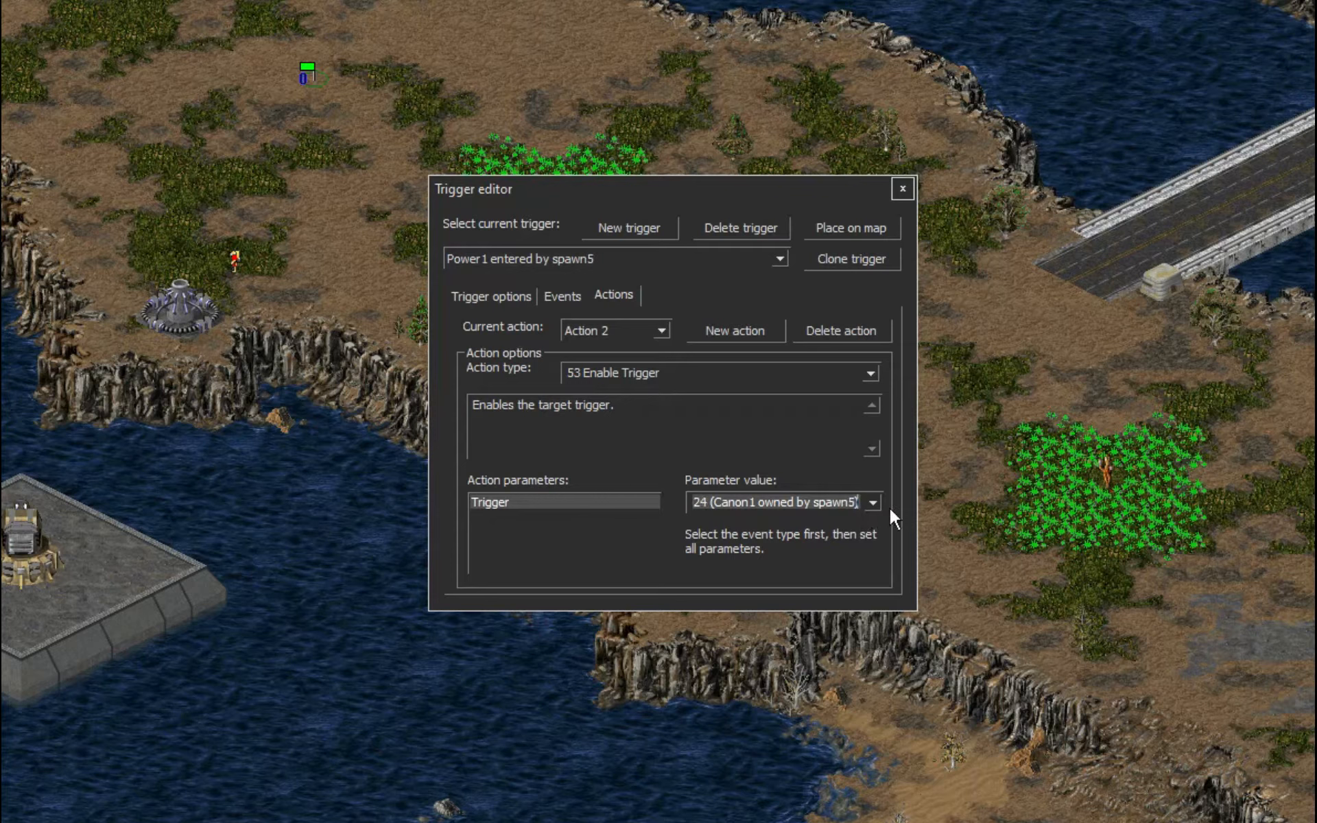
- Set the Enable Trigger target in Action 2 of "Power1 entered by spawn4" to 01000022 (Canon1 owned by spawn4)
click(587, 253)
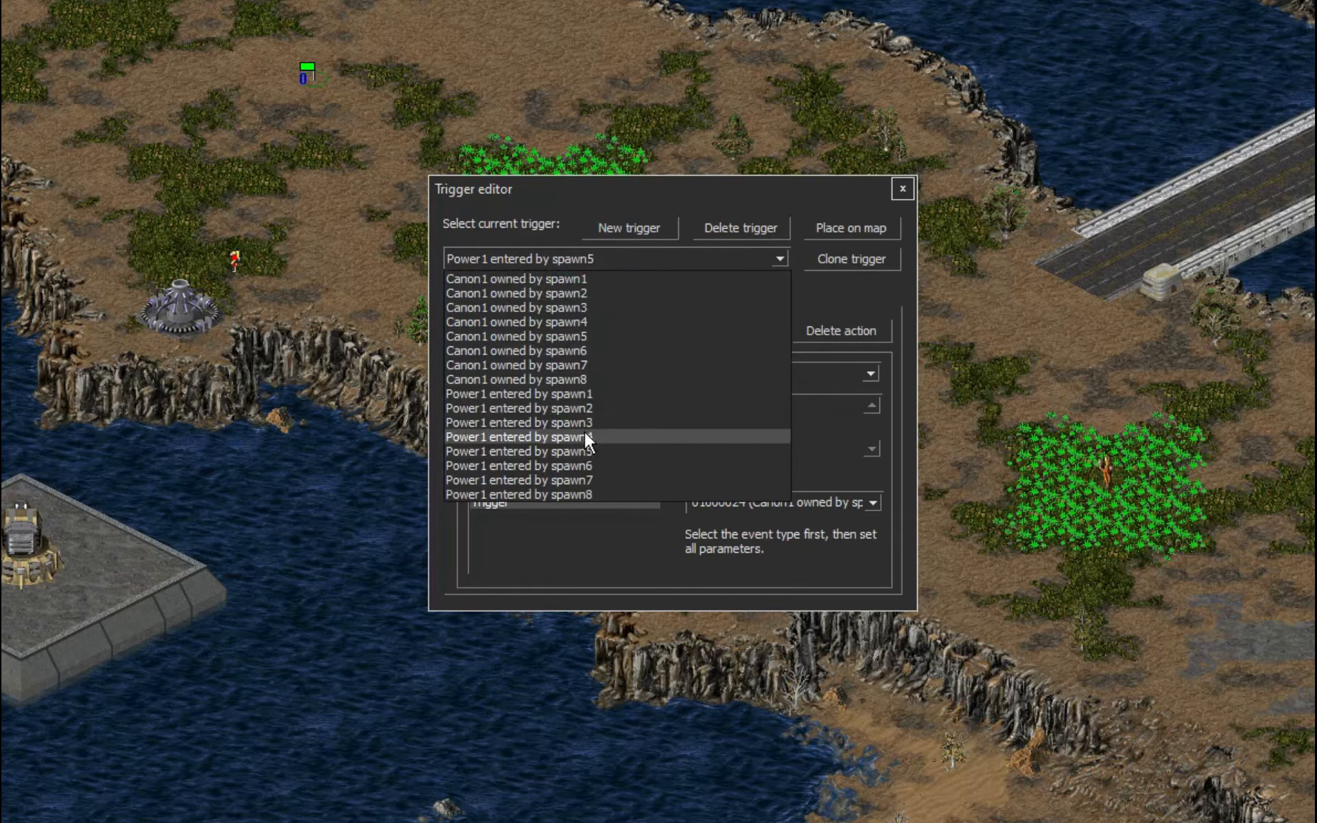
click(584, 431)
click(865, 503)
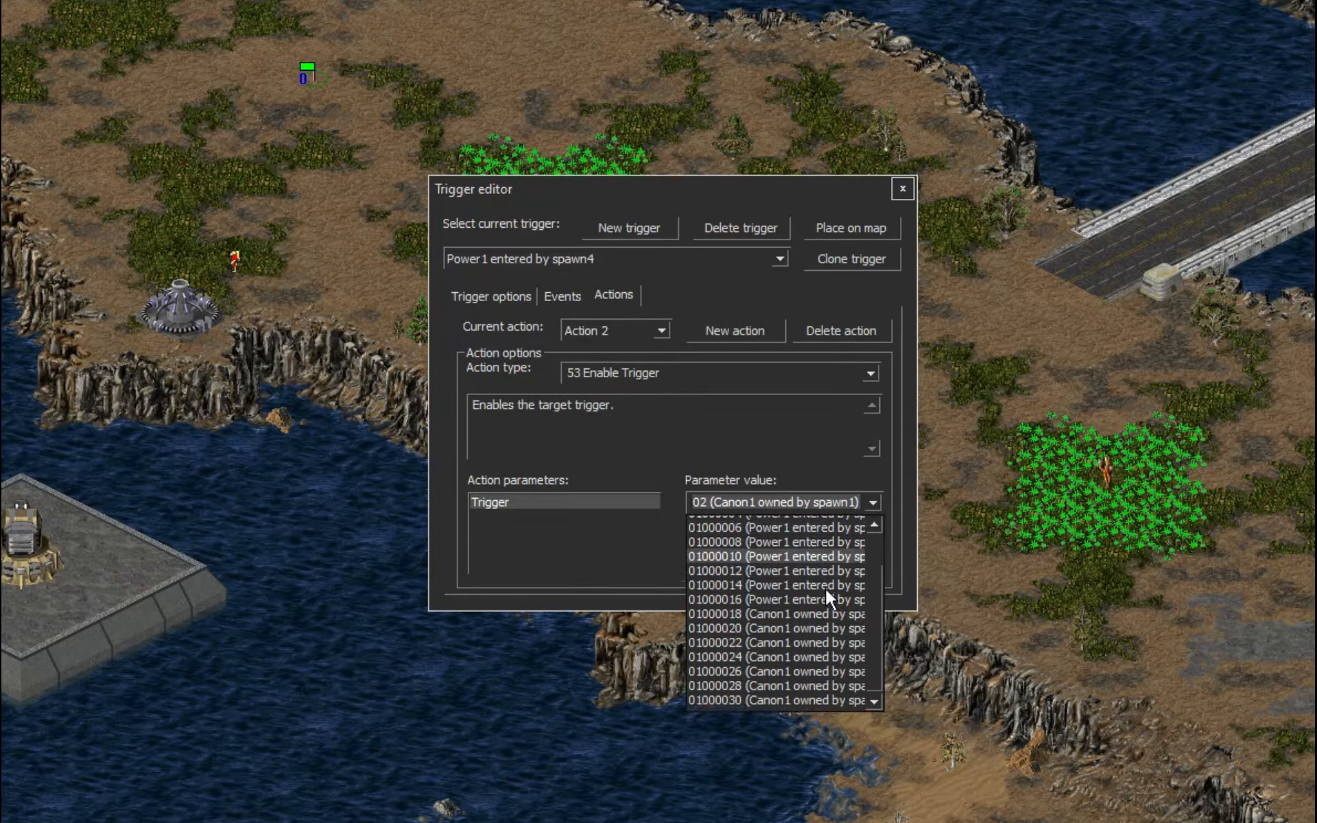
click(813, 636)
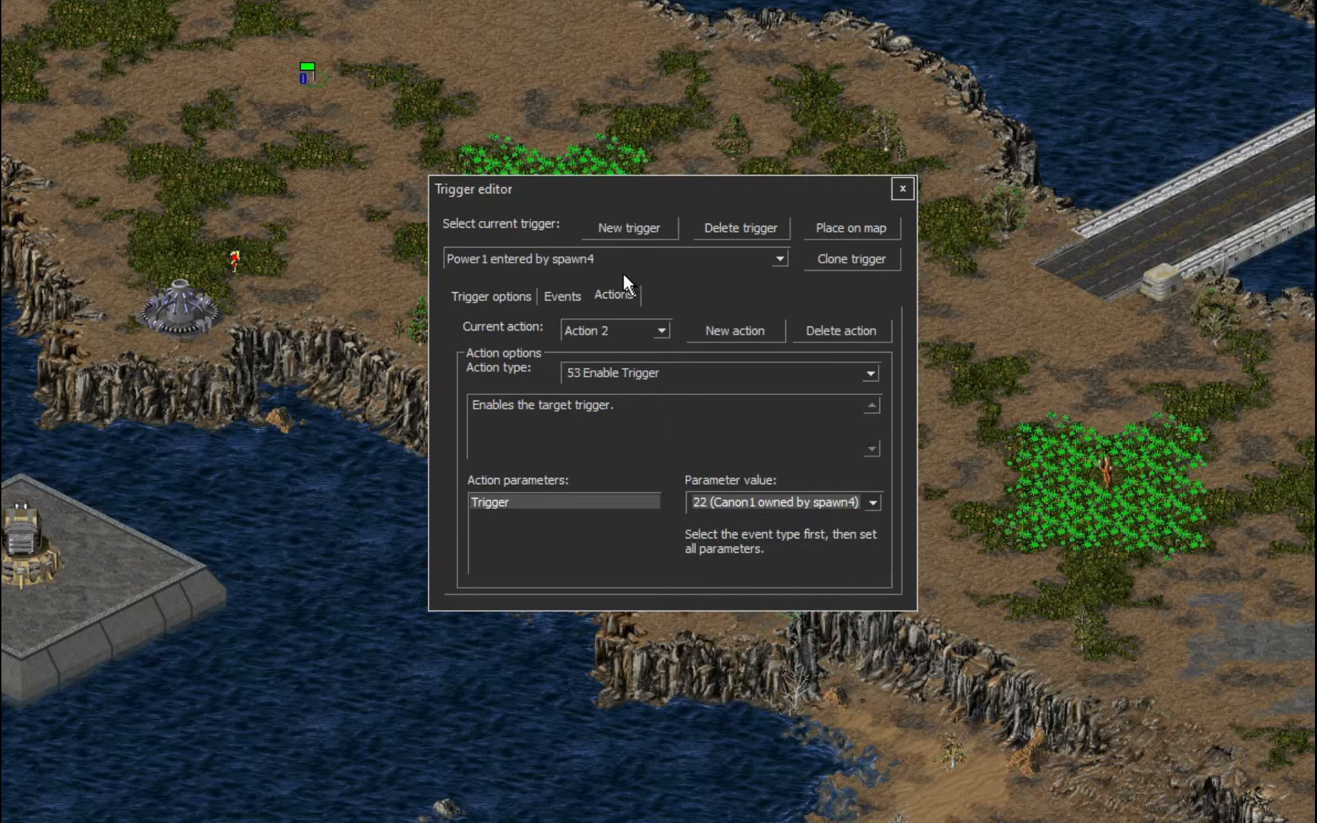
- Set the Enable Trigger target in Action 2 of "Power1 entered by spawn3" to 01000020 (Canon1 owned by spawn3)
click(612, 261)
click(609, 423)
click(871, 503)
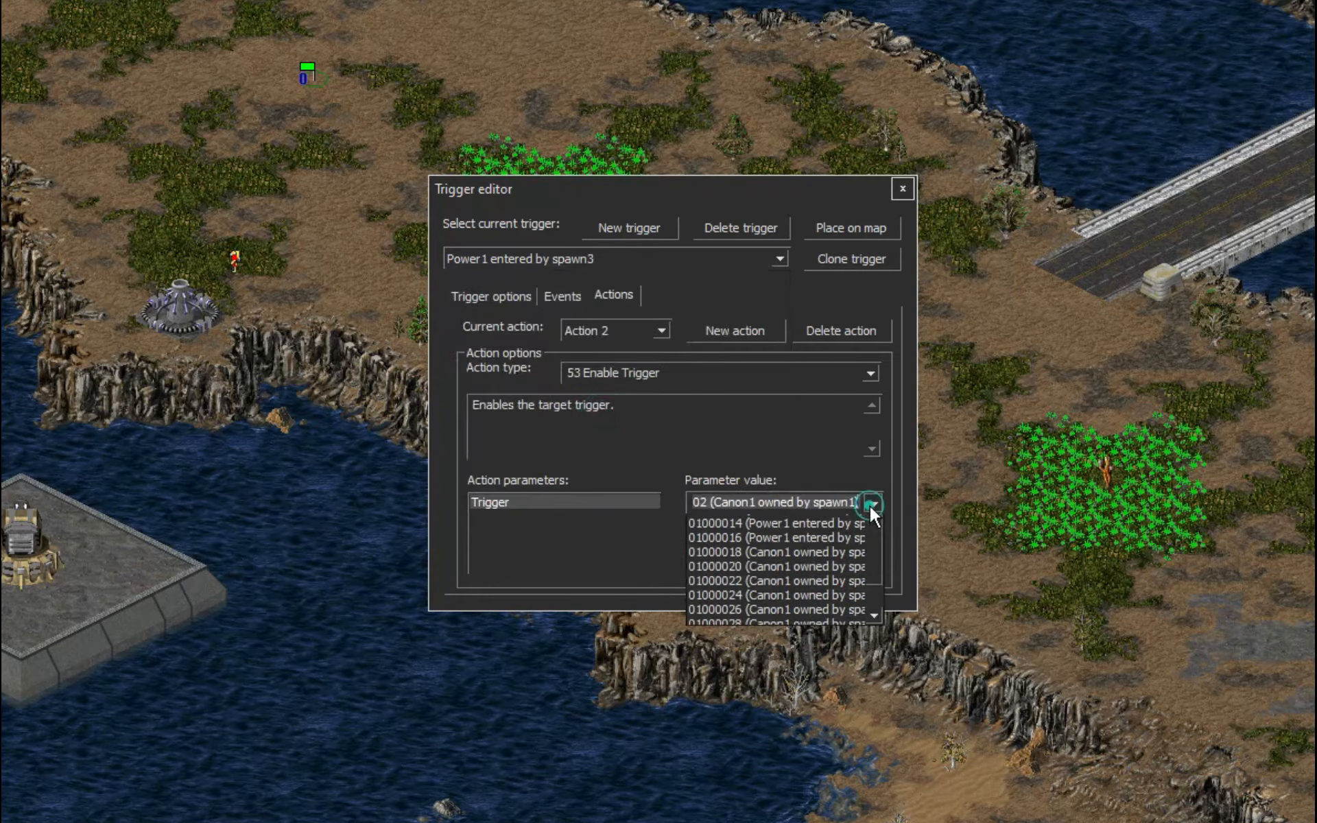
click(854, 632)
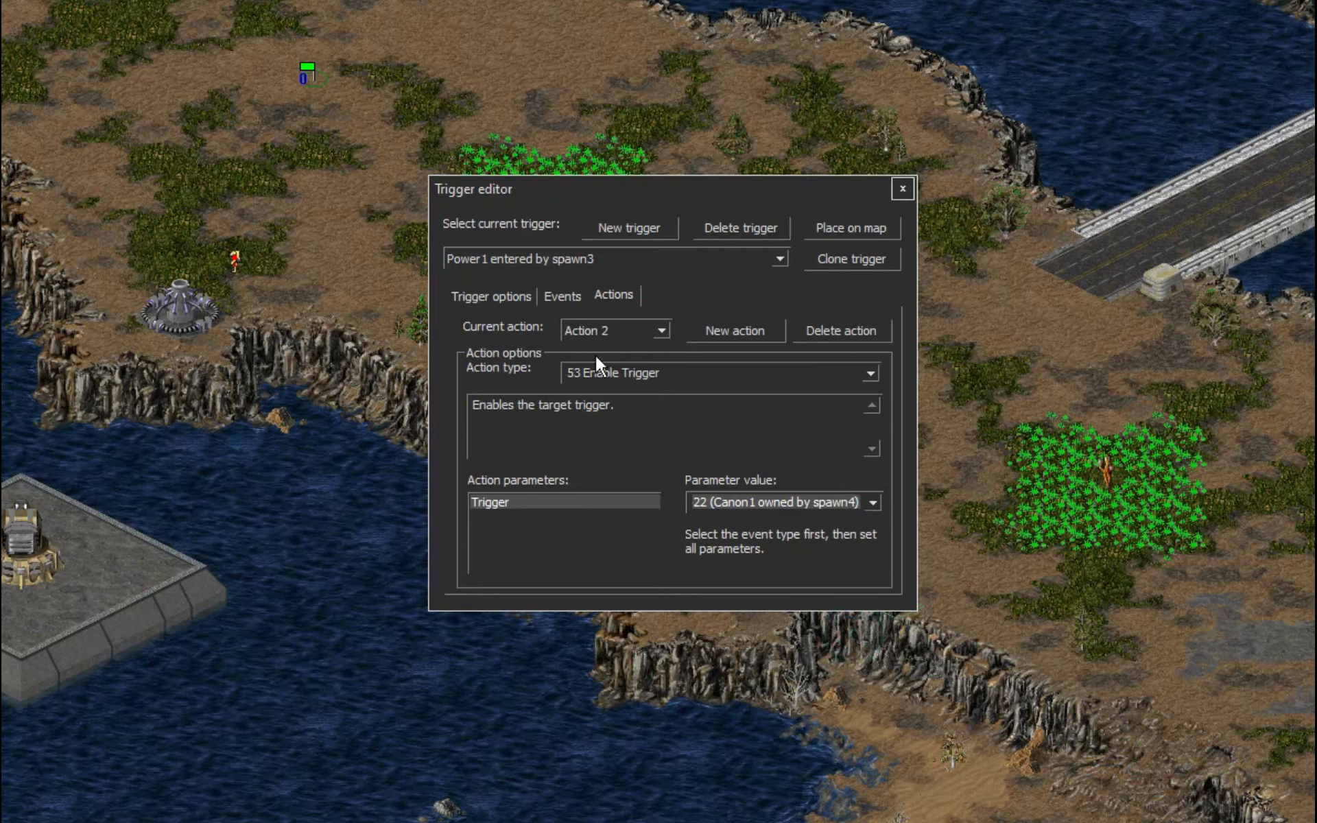
- Set the Enable Trigger target in Action 2 of "Power1 entered by spawn2" to 01000018 (Canon1 owned by spawn2)
click(588, 265)
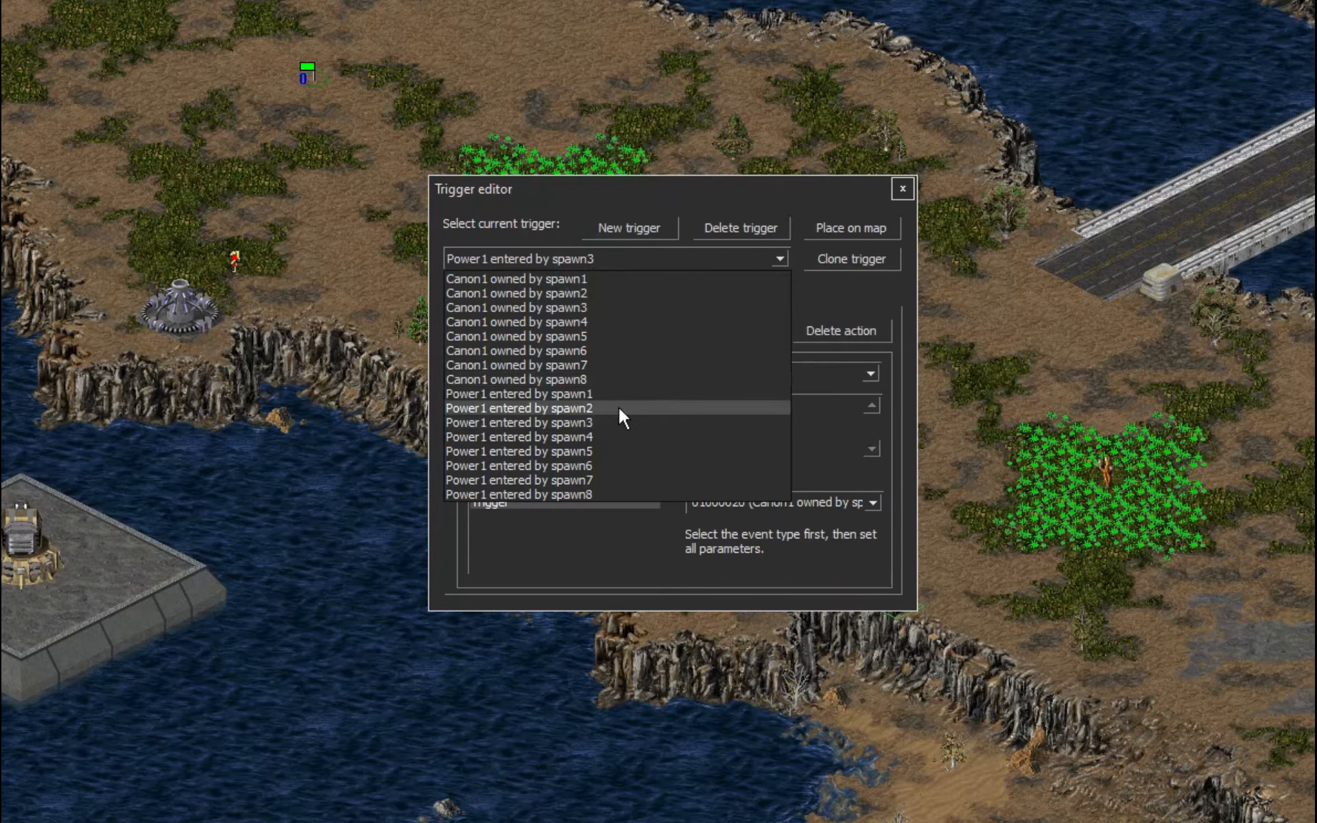
click(600, 406)
click(860, 508)
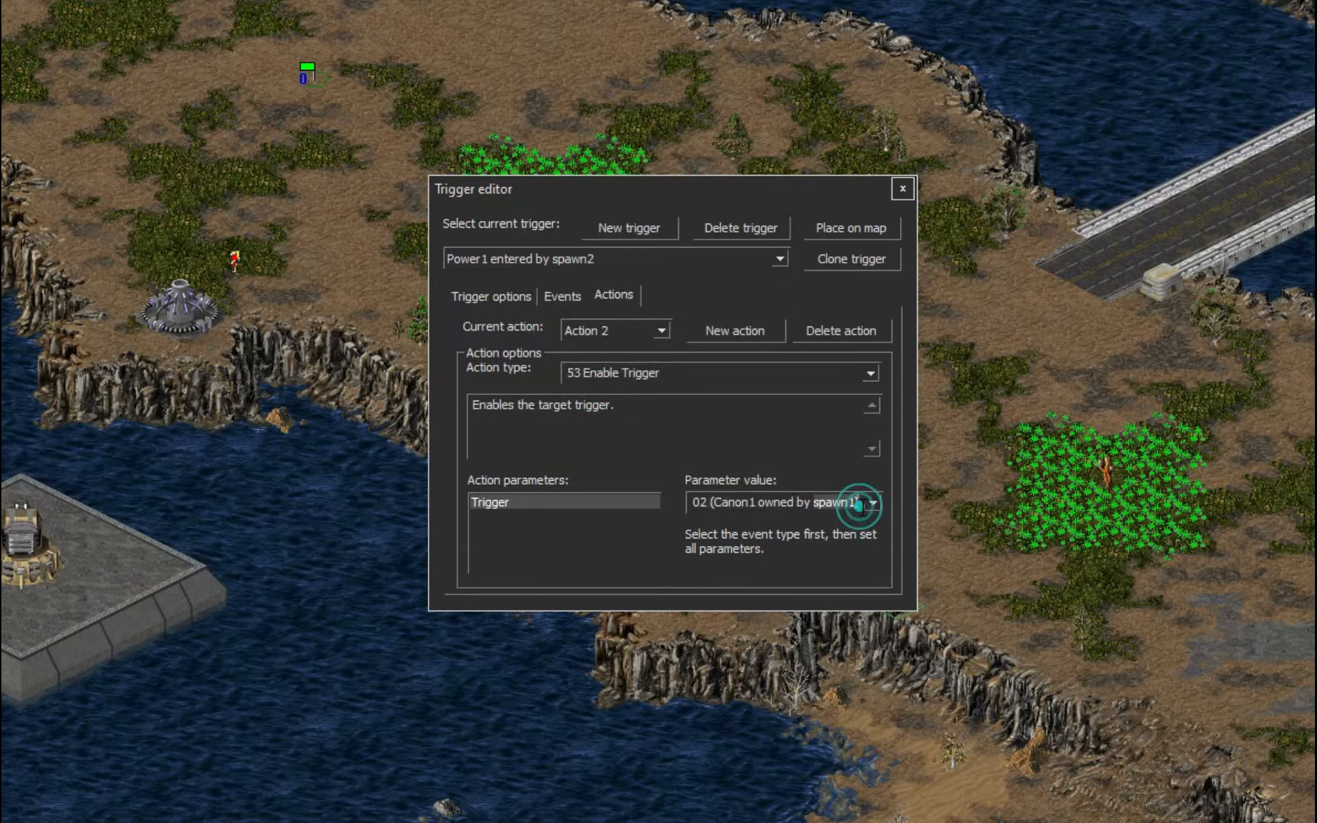
click(832, 614)
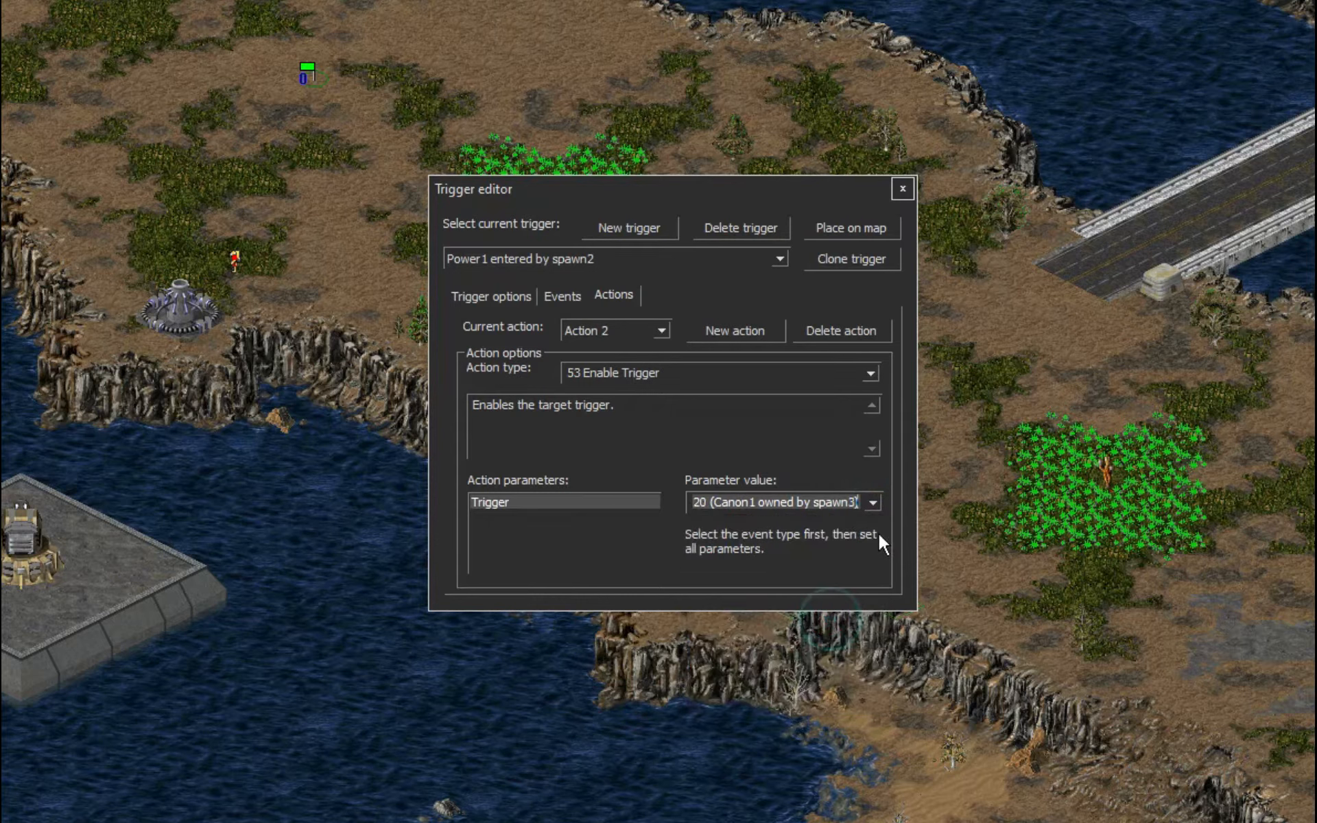
- Check the Enable Trigger target in Action 2 of "Power1 entered by spawn1"
click(623, 256)
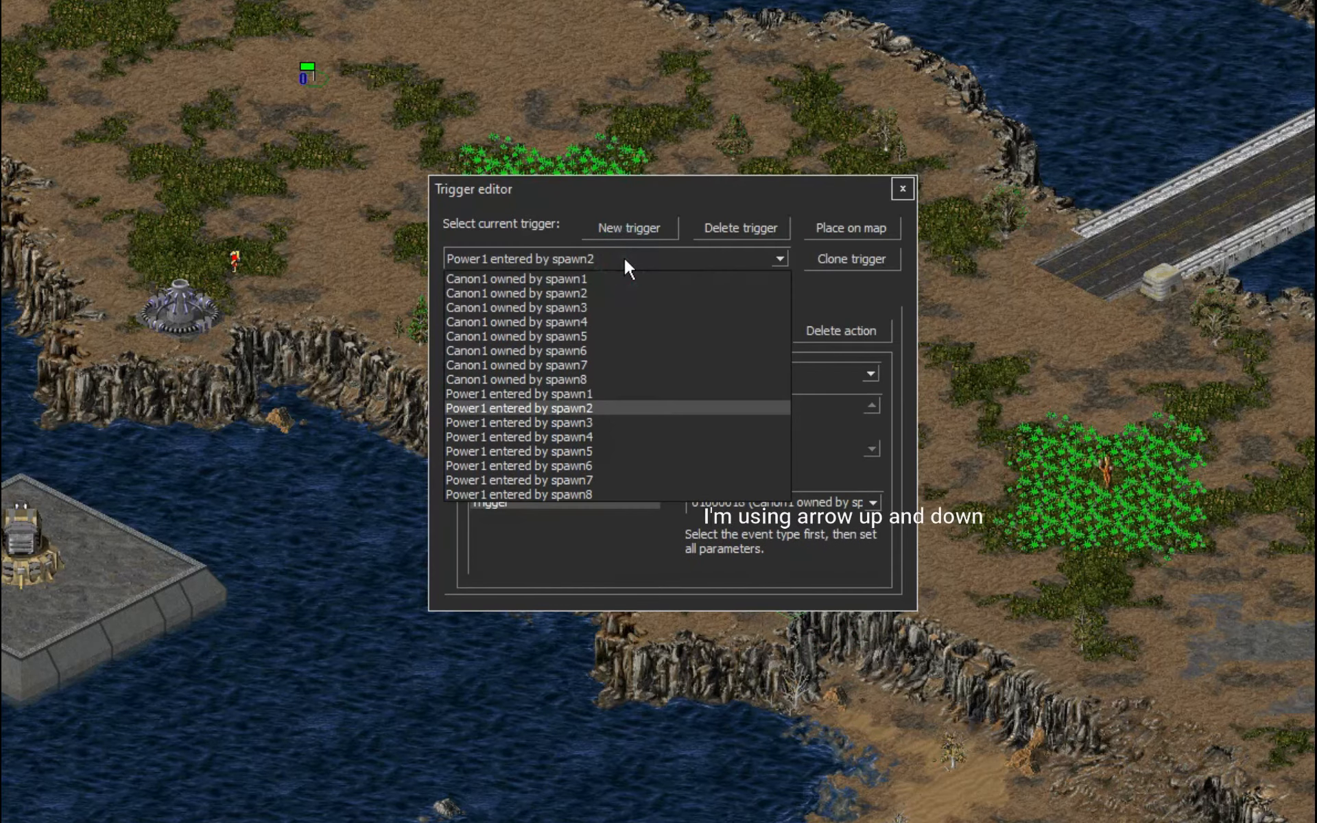
click(573, 395)
click(821, 502)
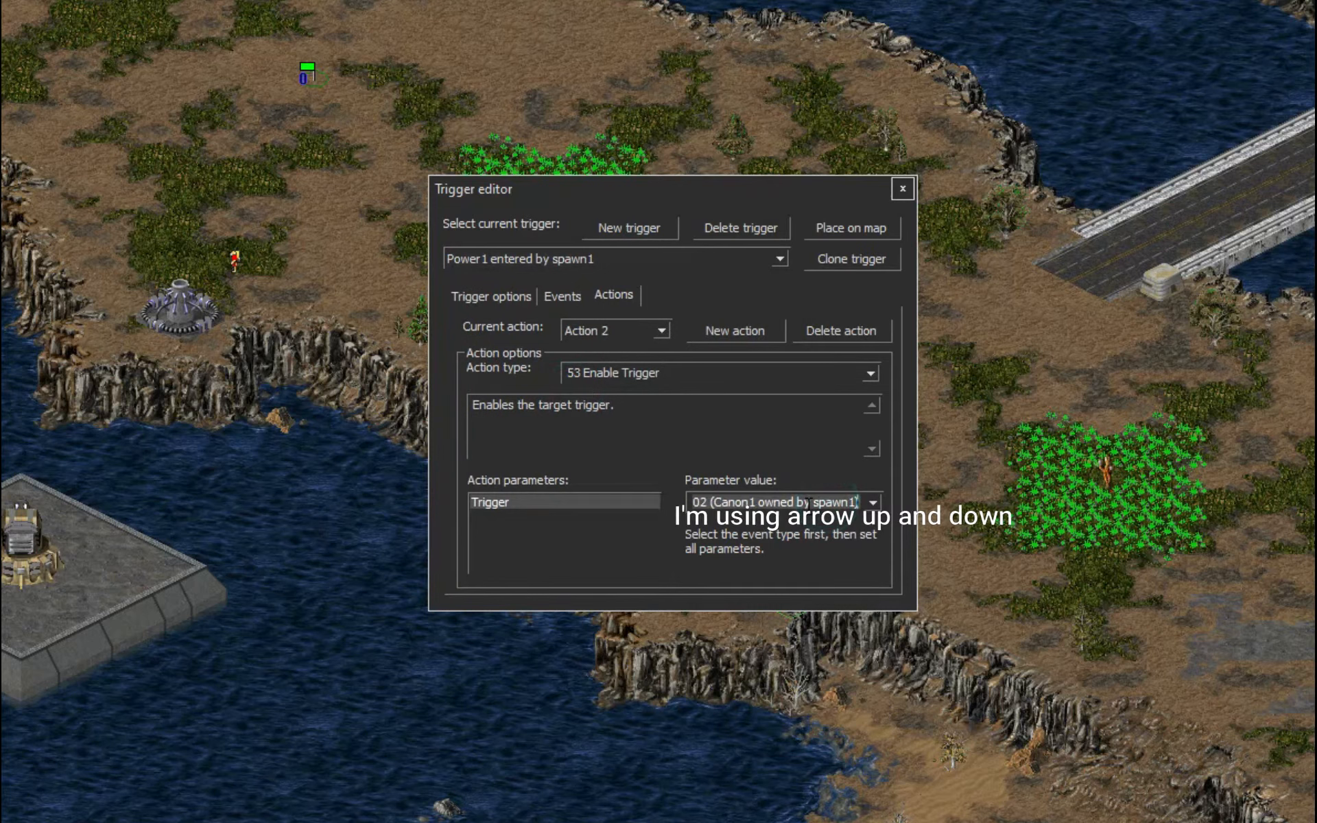
- Review the Enable Trigger targets in Action 2 of the Canon1 triggers for spawn8, spawn1 and spawn2
click(559, 261)
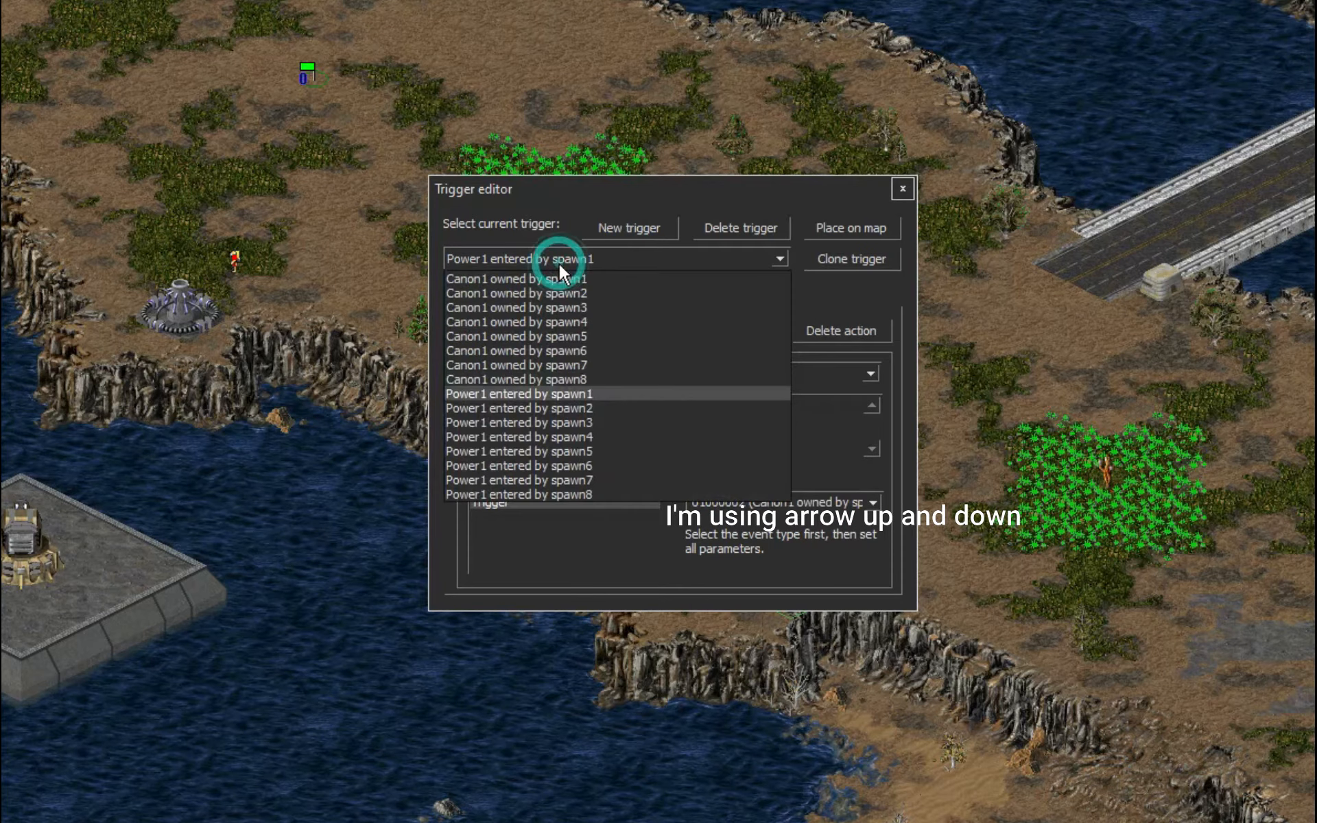
click(540, 376)
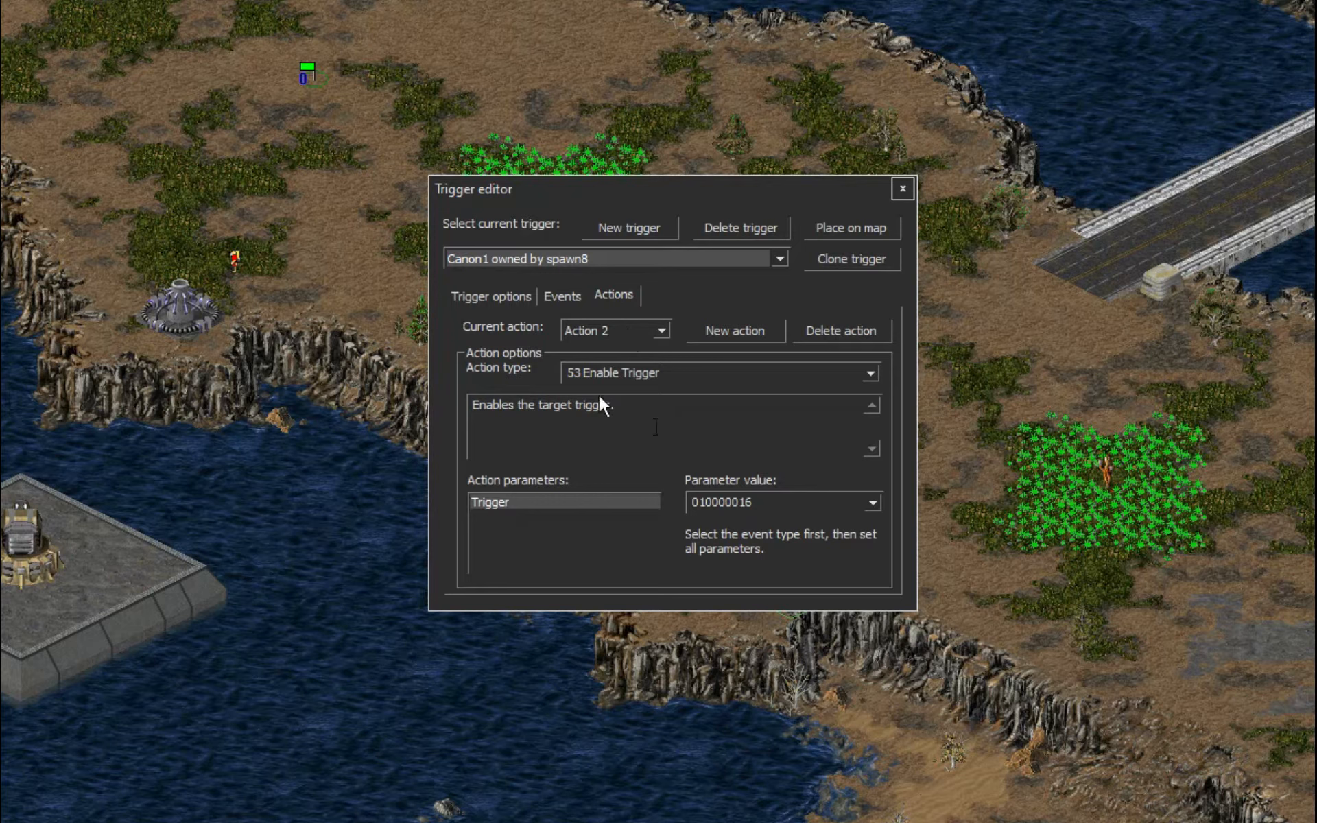
click(614, 258)
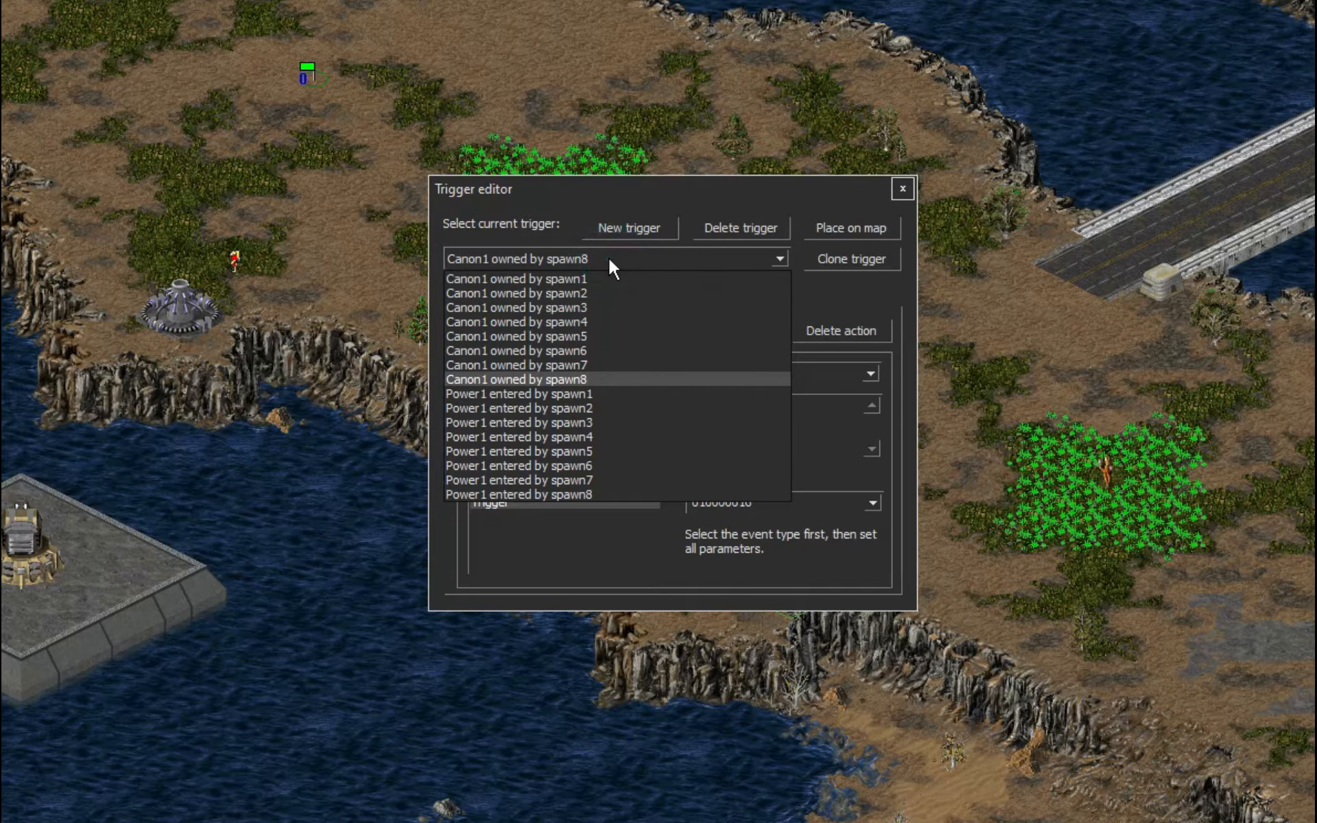
click(608, 273)
click(814, 503)
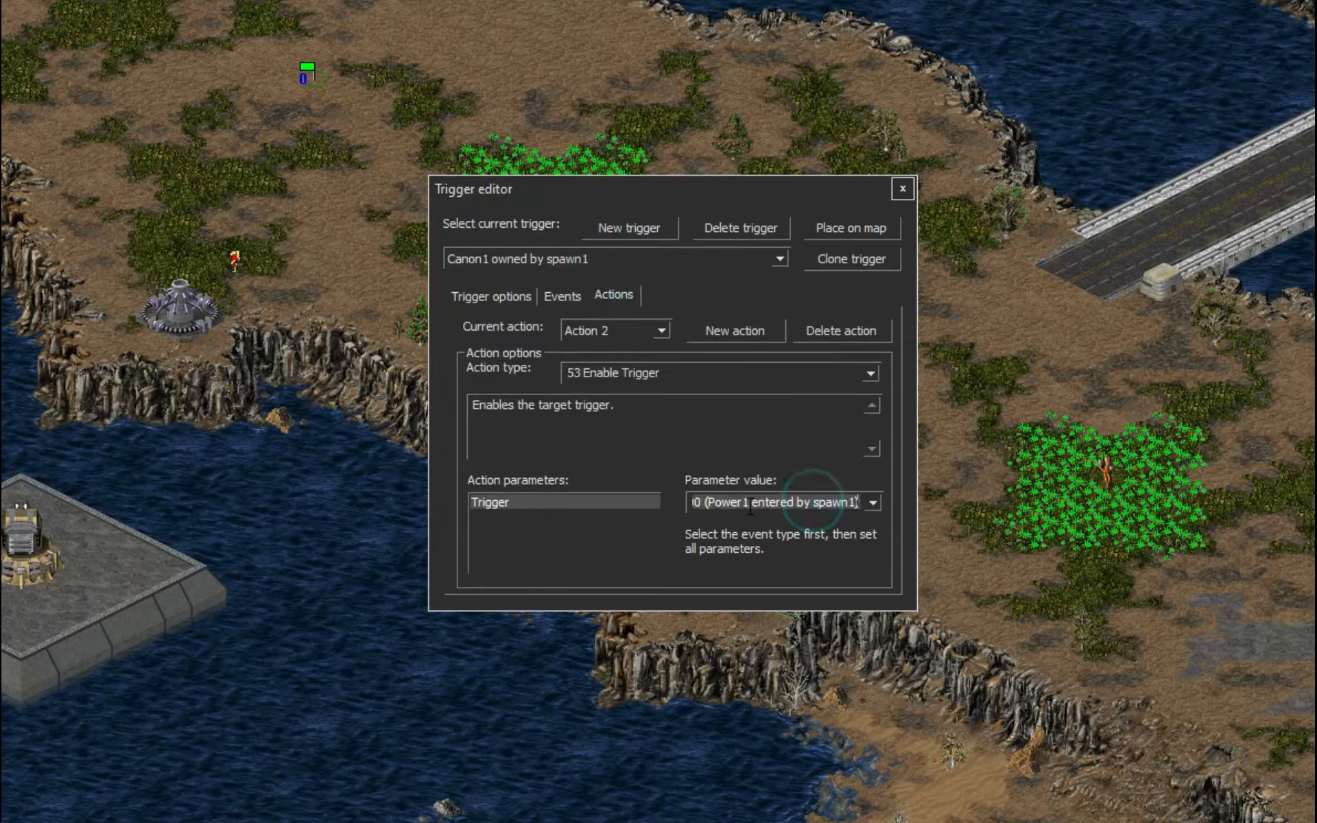
click(540, 262)
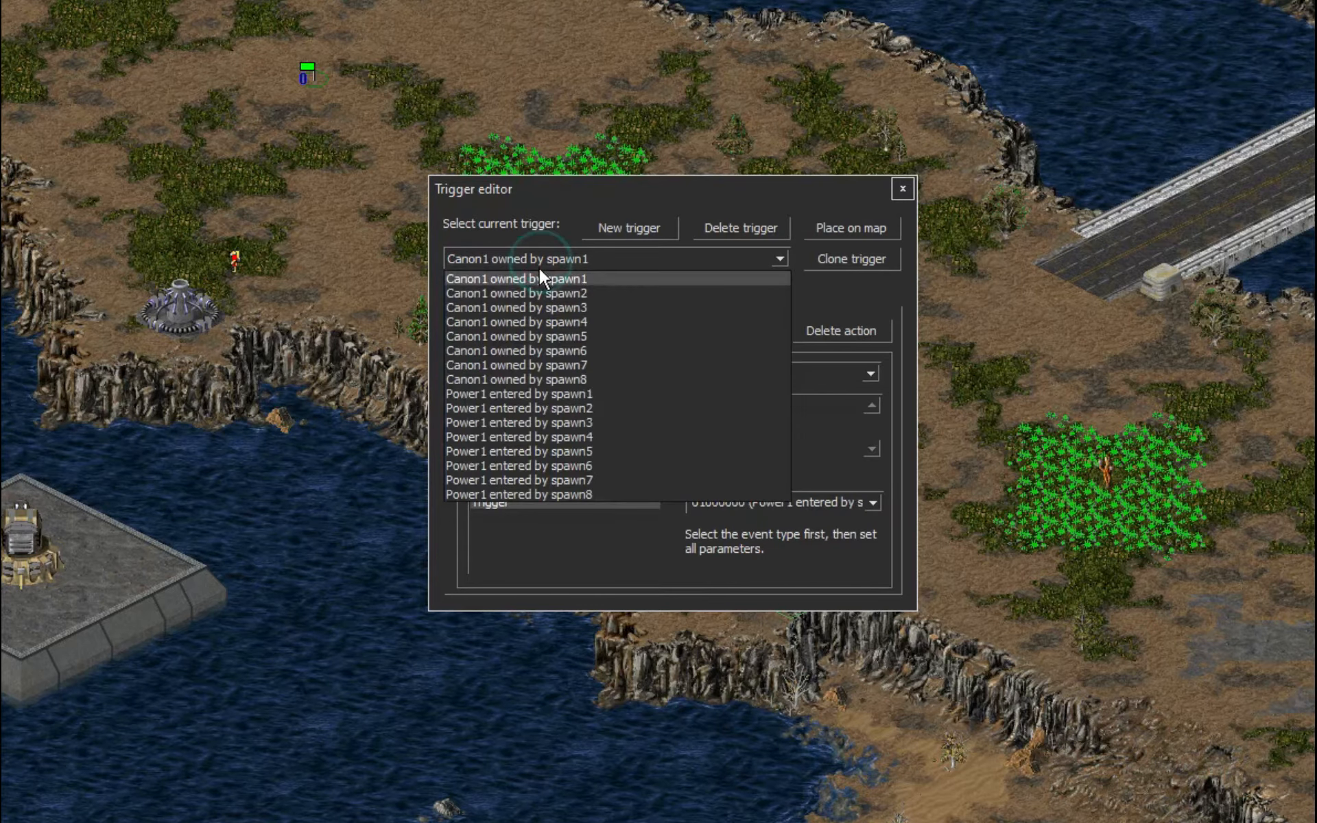
click(525, 294)
click(872, 503)
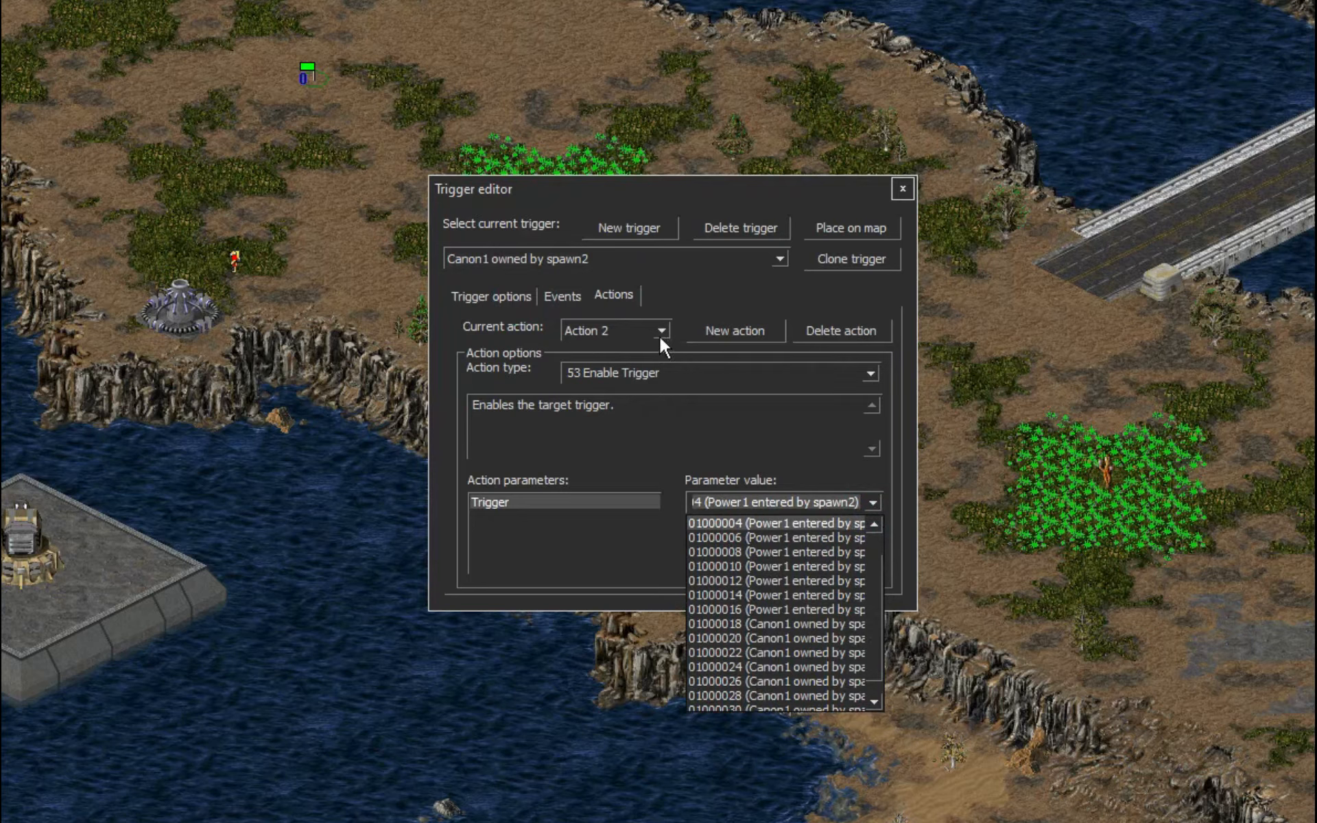
click(621, 319)
- Check which triggers Action 2 of "Canon1 owned by spawn3" and "Canon1 owned by spawn4" enables
click(571, 255)
click(560, 303)
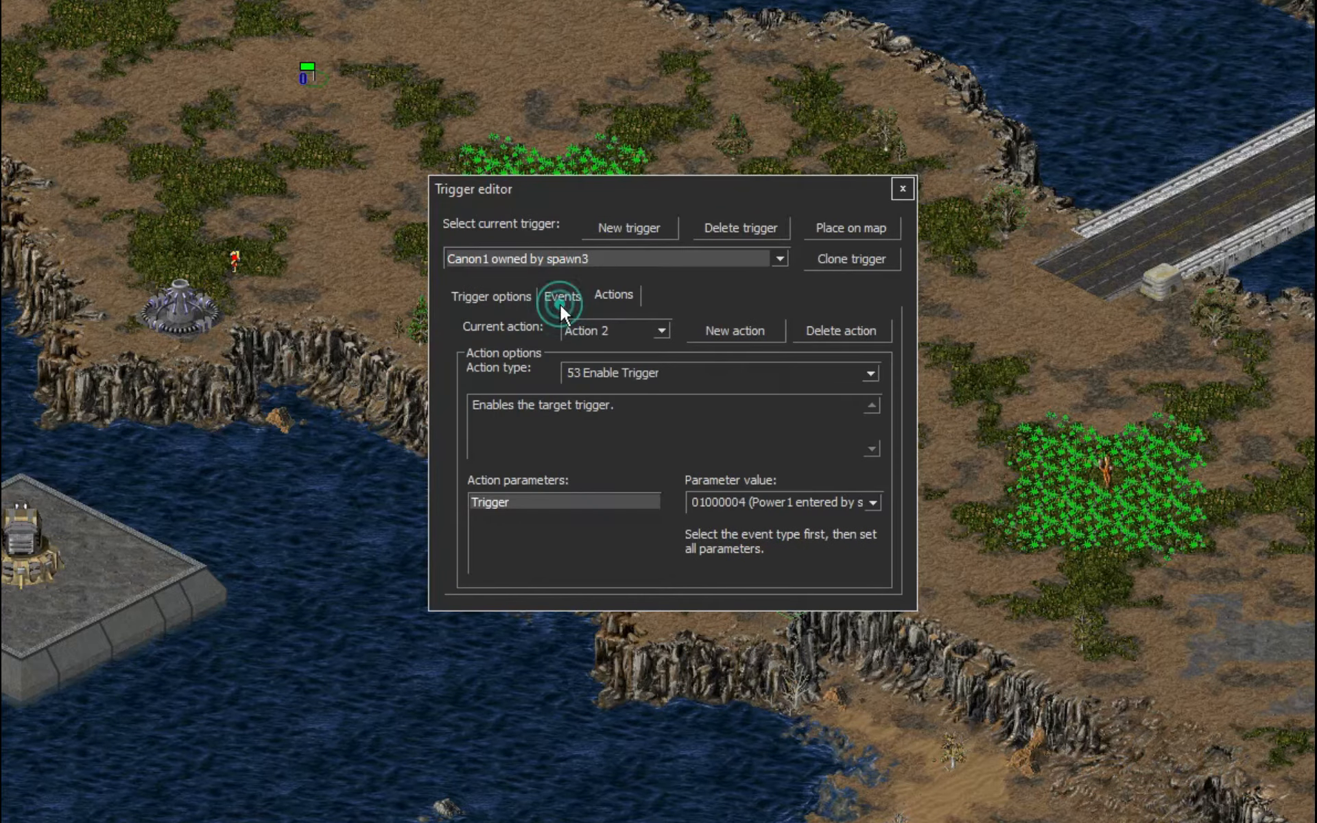
click(817, 500)
click(566, 255)
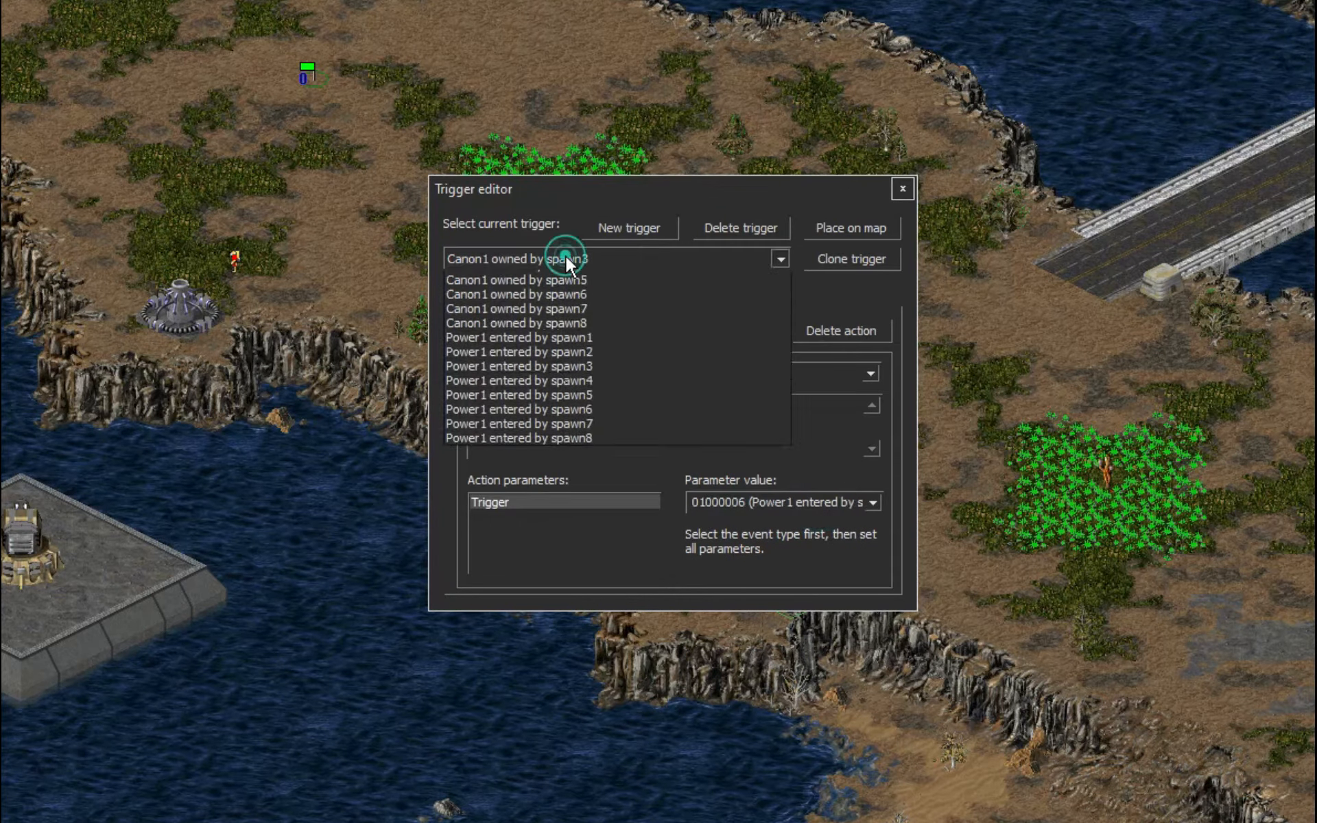
click(569, 319)
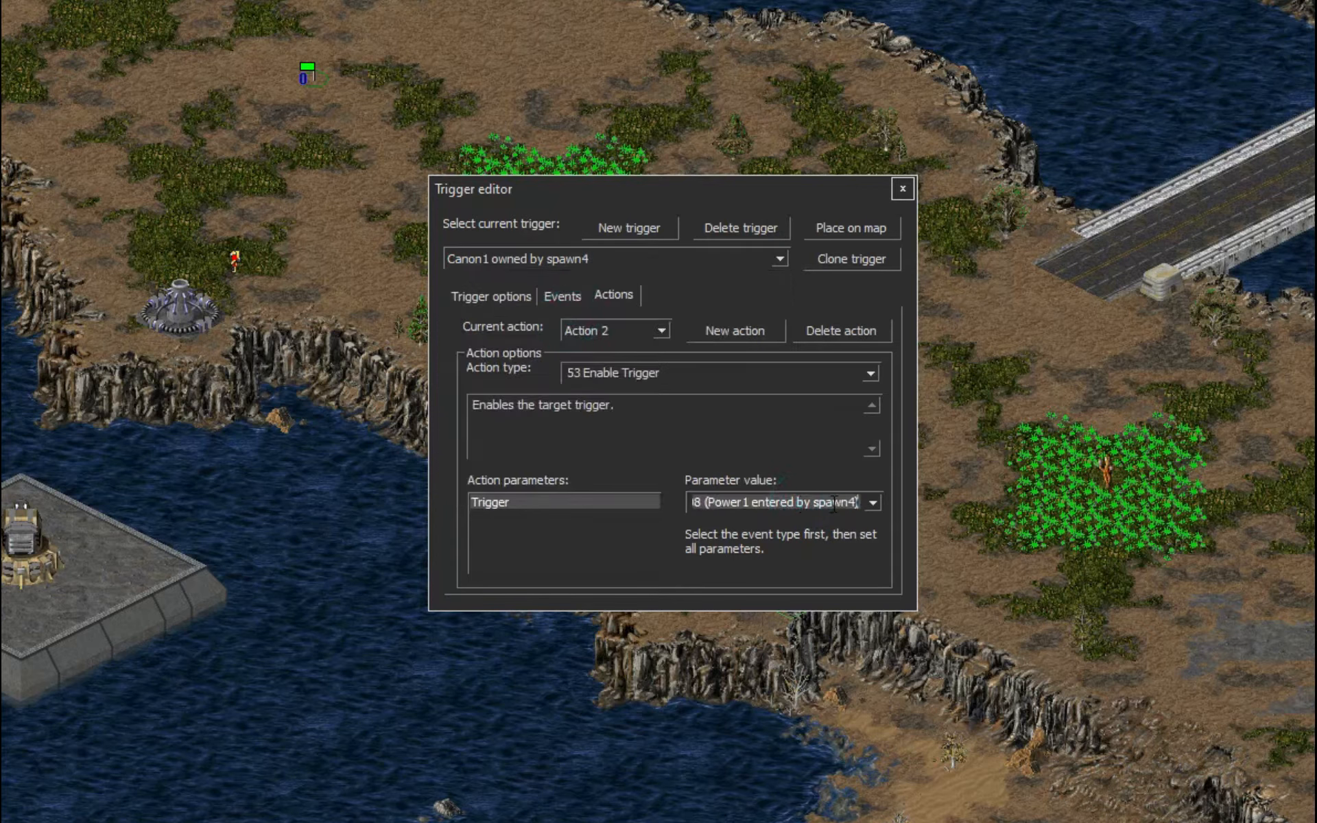
- Compare the Enable Trigger targets in Action 2 of the Canon1 triggers for spawn6, spawn5 and spawn4
click(615, 257)
click(595, 349)
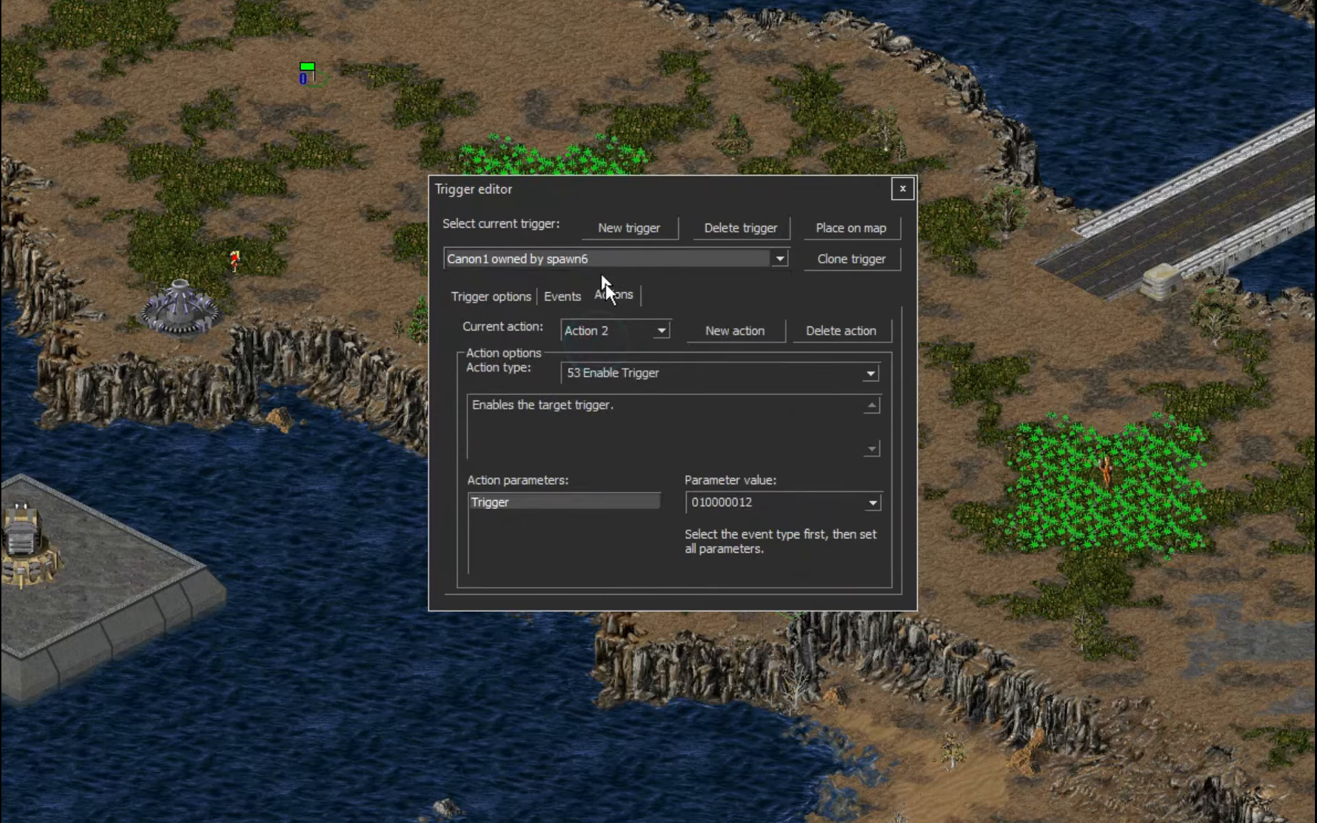
click(591, 259)
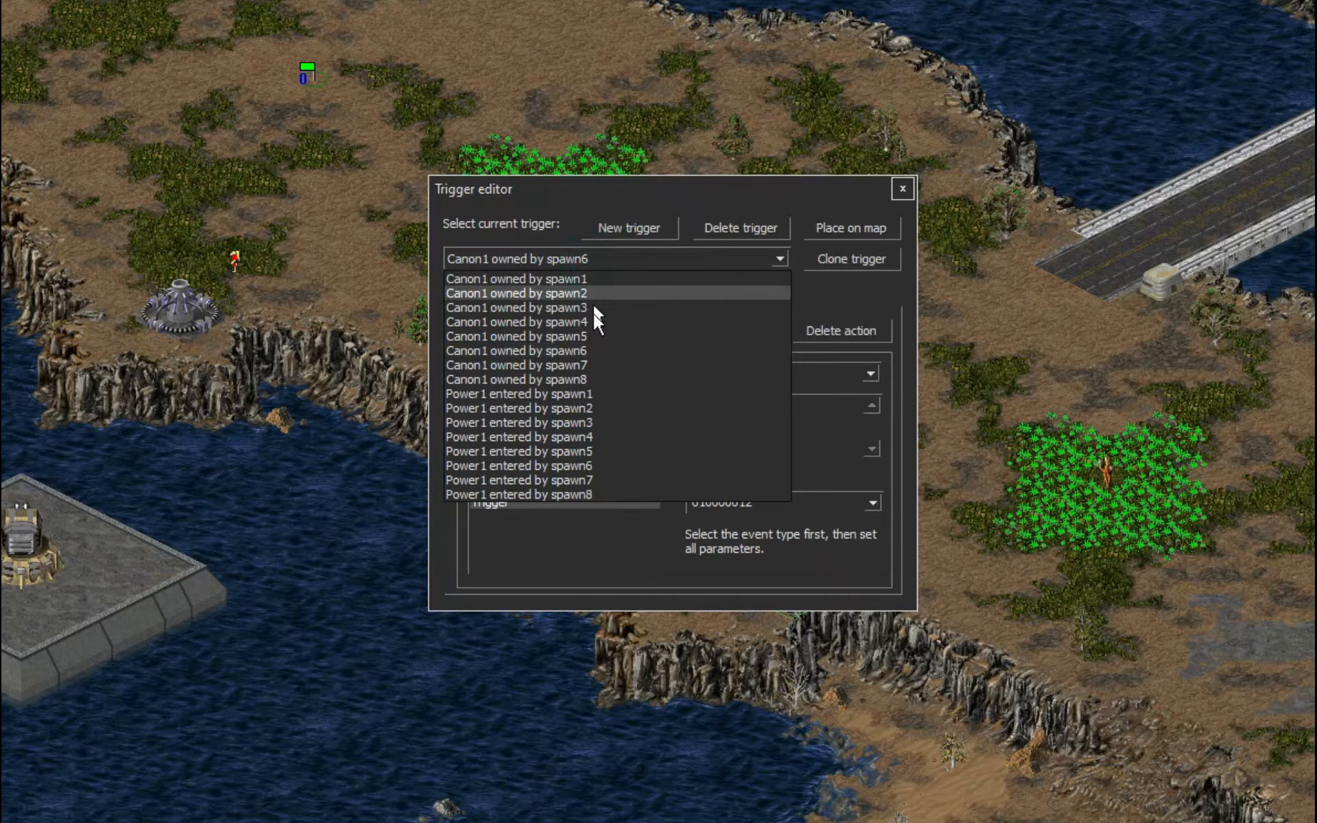
click(591, 336)
click(590, 260)
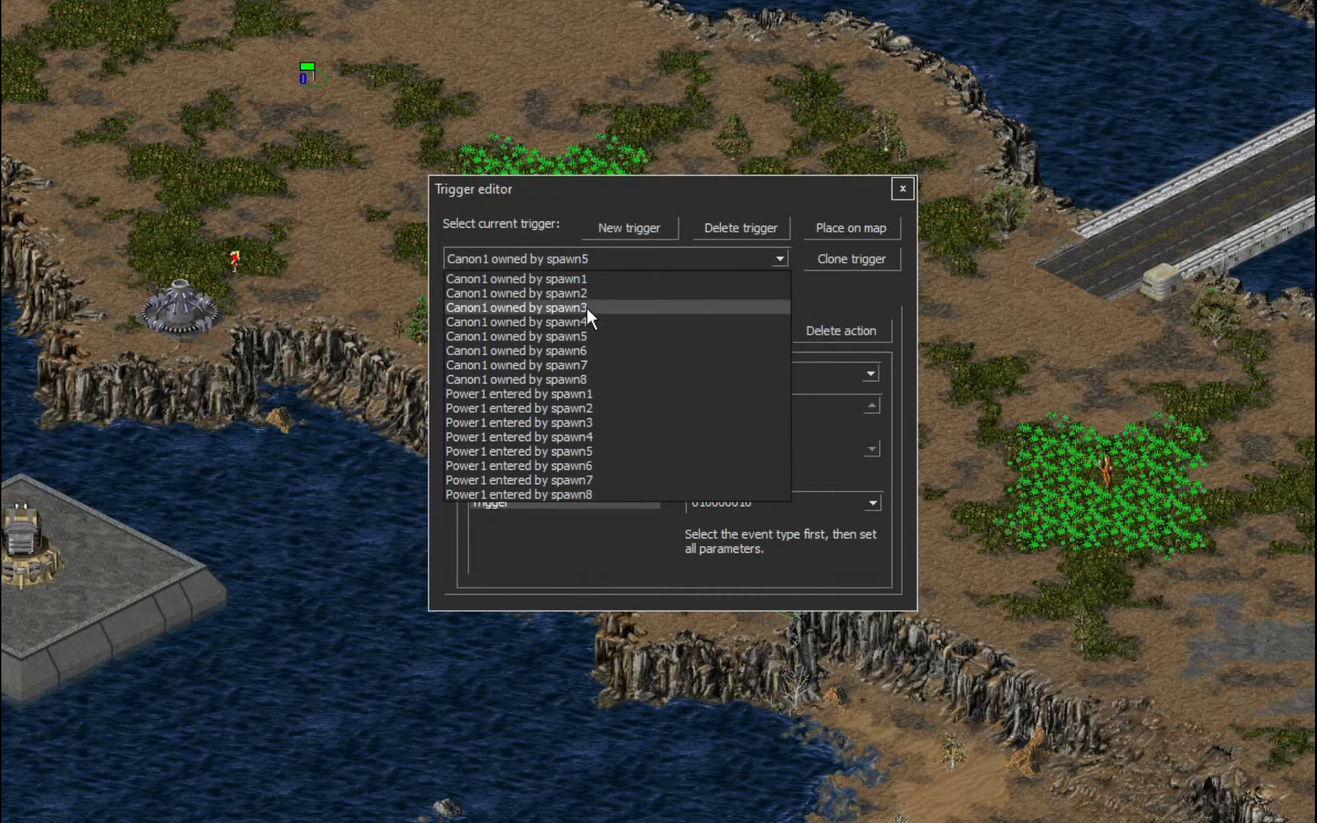
click(587, 318)
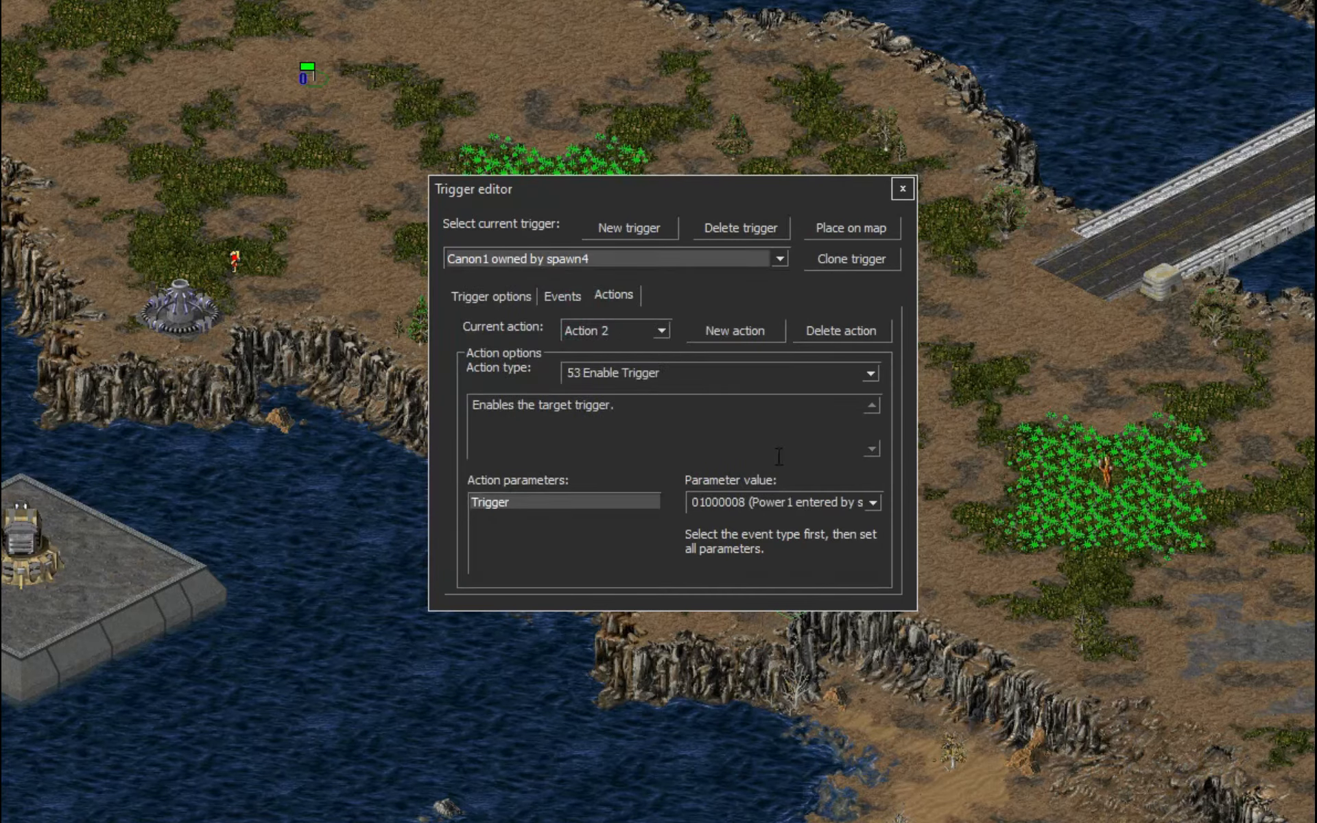
click(823, 502)
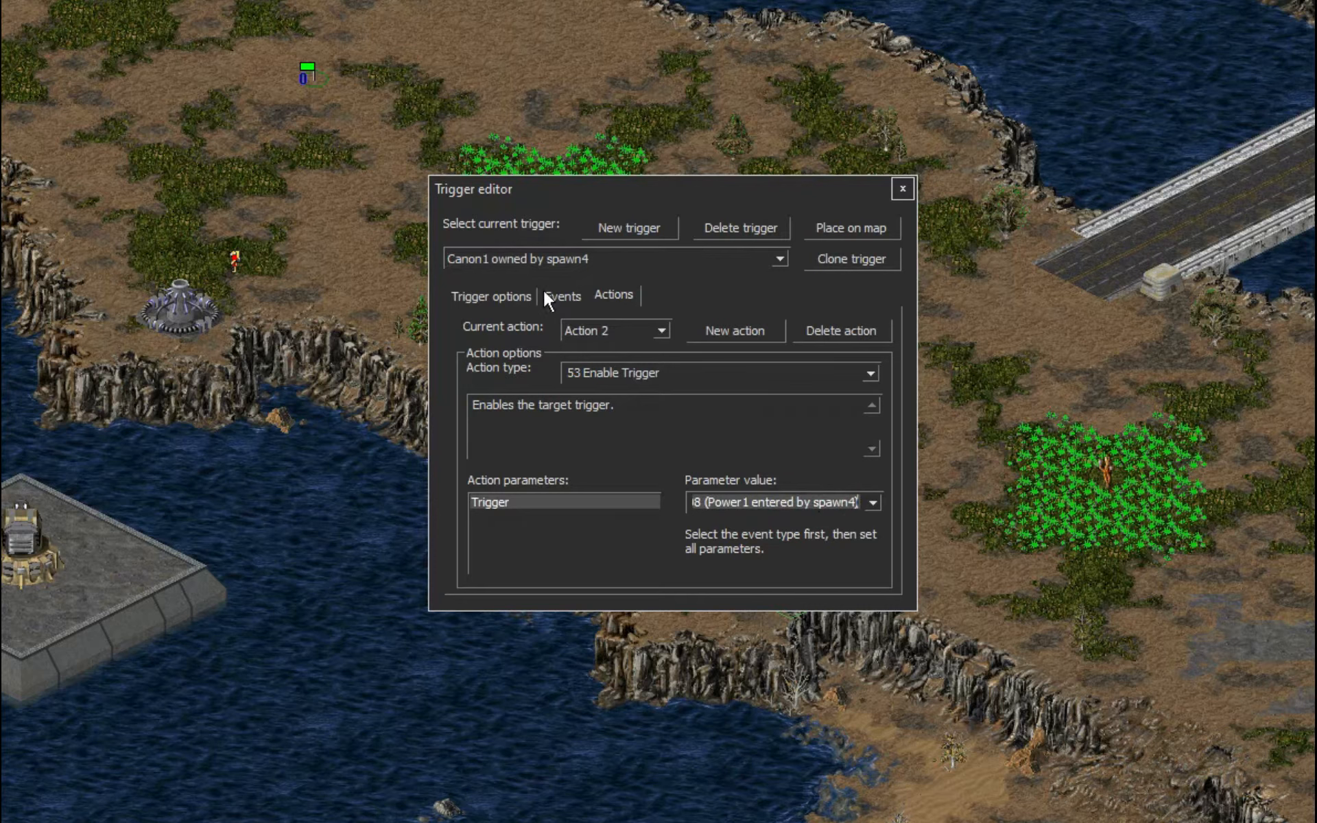
double_click(617, 332)
- Examine the Enable Trigger target of "Canon1 owned by spawn5" against the available trigger list and the target of "Canon1 owned by spawn4"
click(591, 258)
click(584, 336)
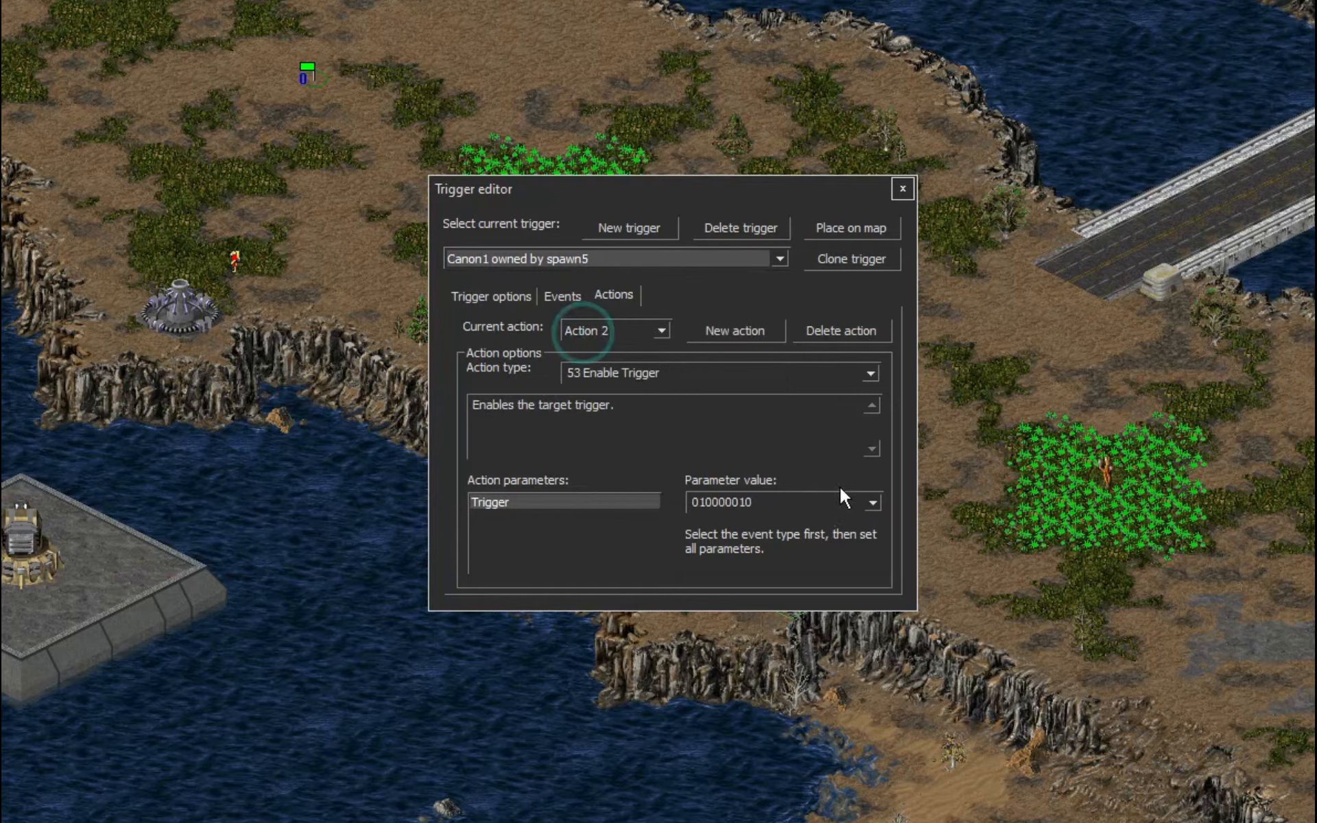
click(872, 504)
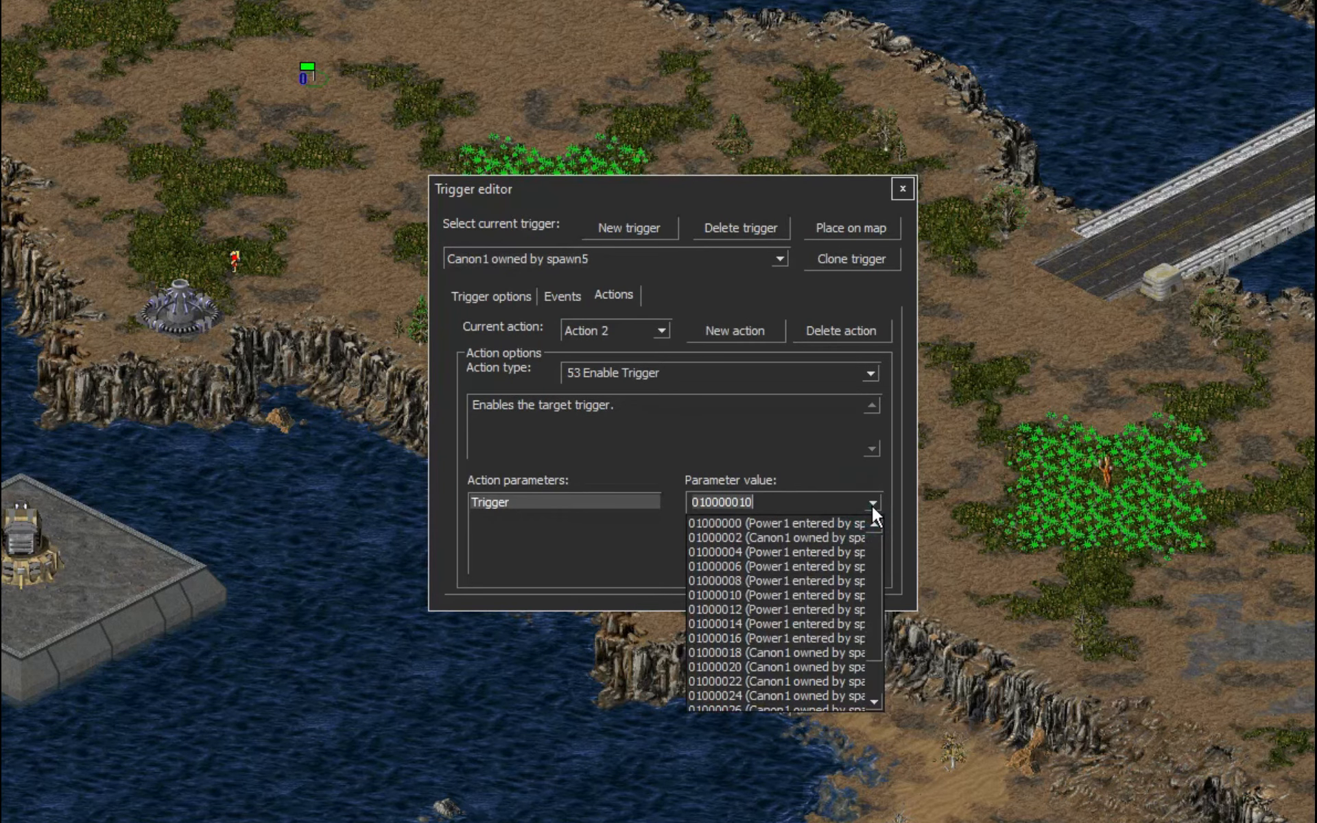
scroll(816, 549, down, 1)
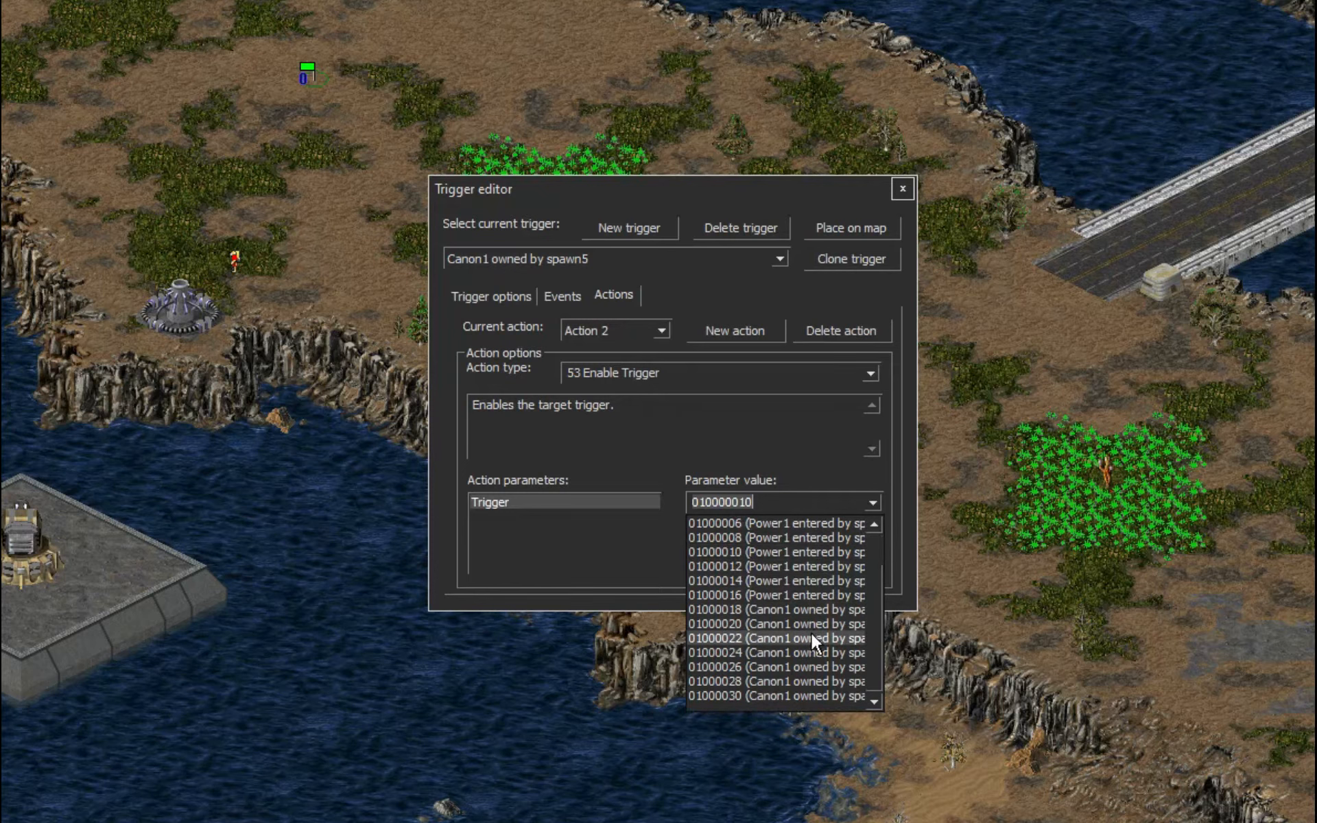
click(636, 322)
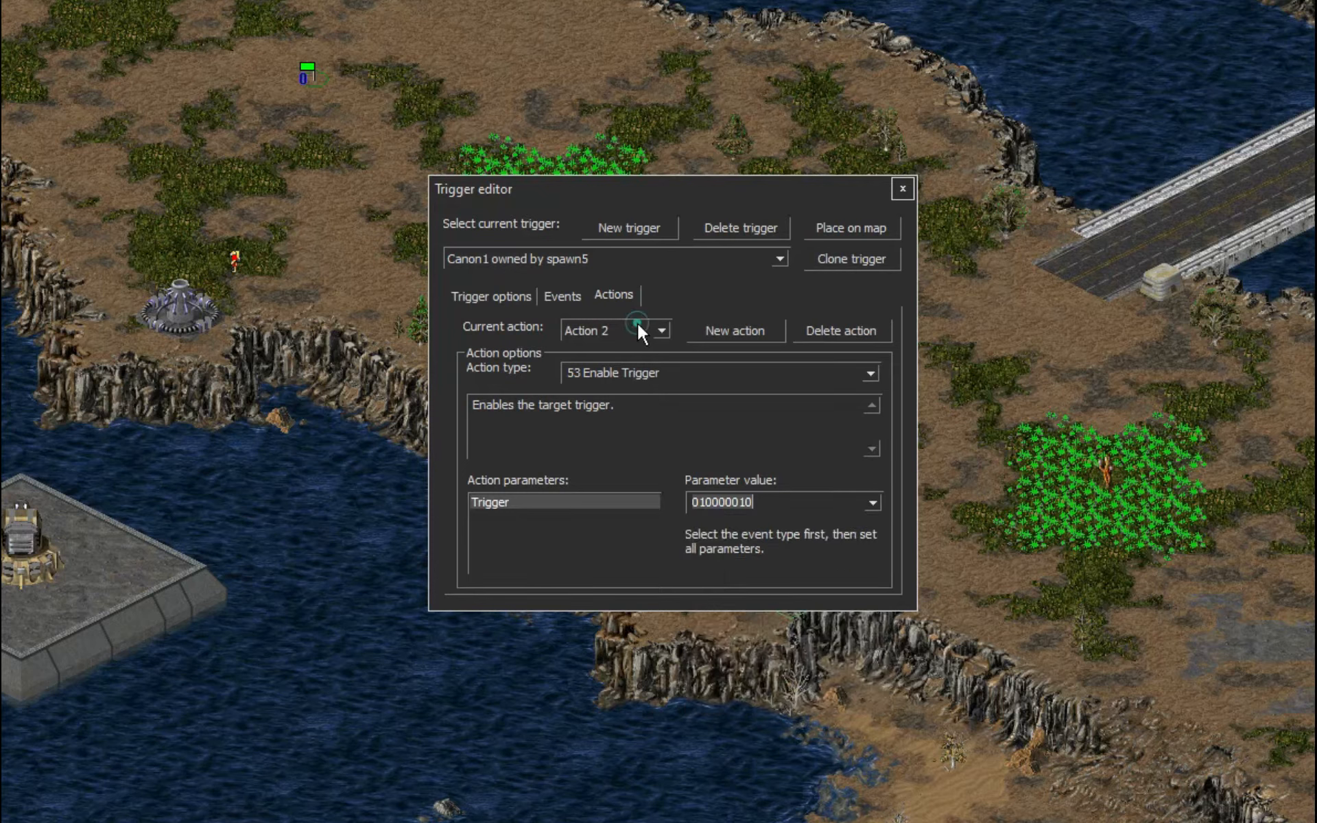
click(600, 248)
scroll(599, 249, up, 1)
click(825, 505)
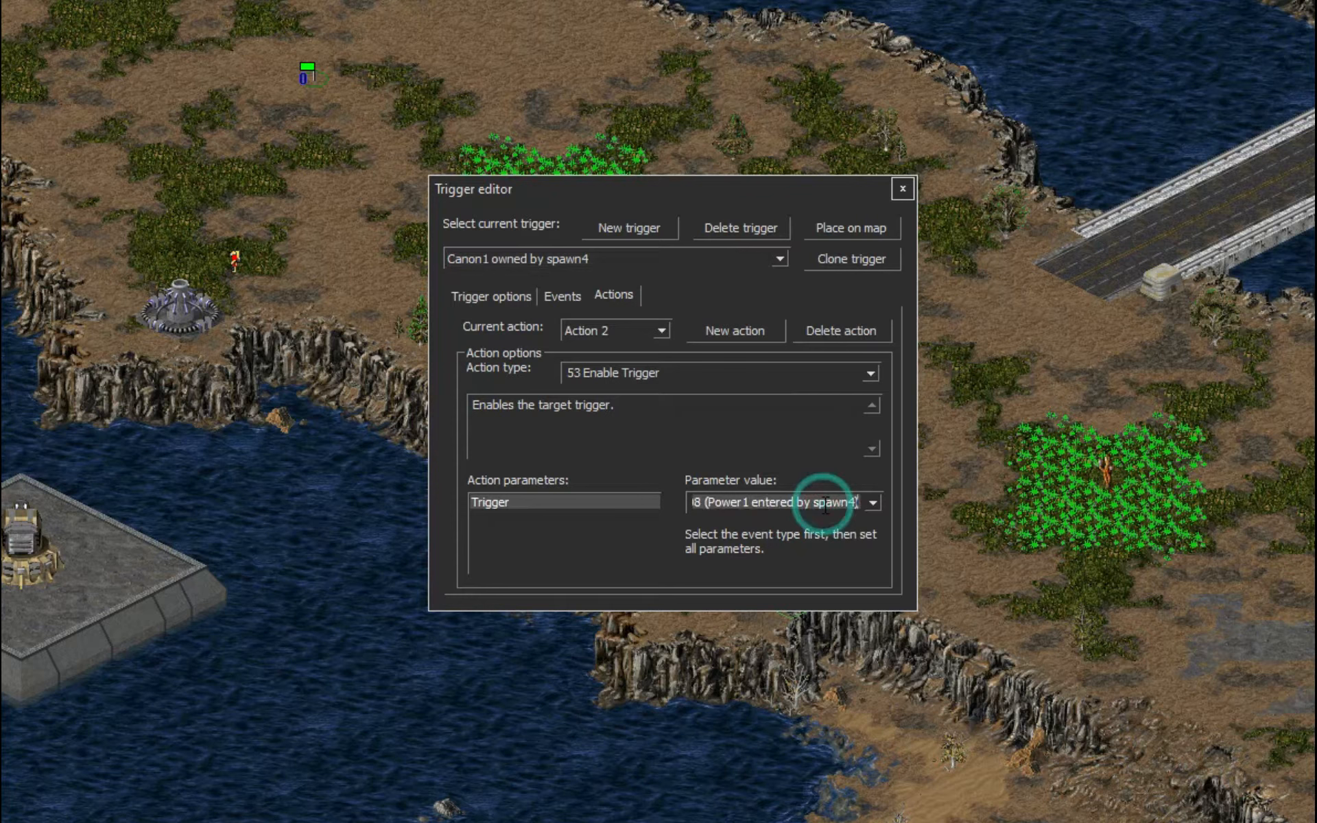
- Set the Enable Trigger target in Action 2 of "Canon1 owned by spawn5" to 01000010 (Power1 entered by spawn5)
click(598, 257)
scroll(598, 257, down, 1)
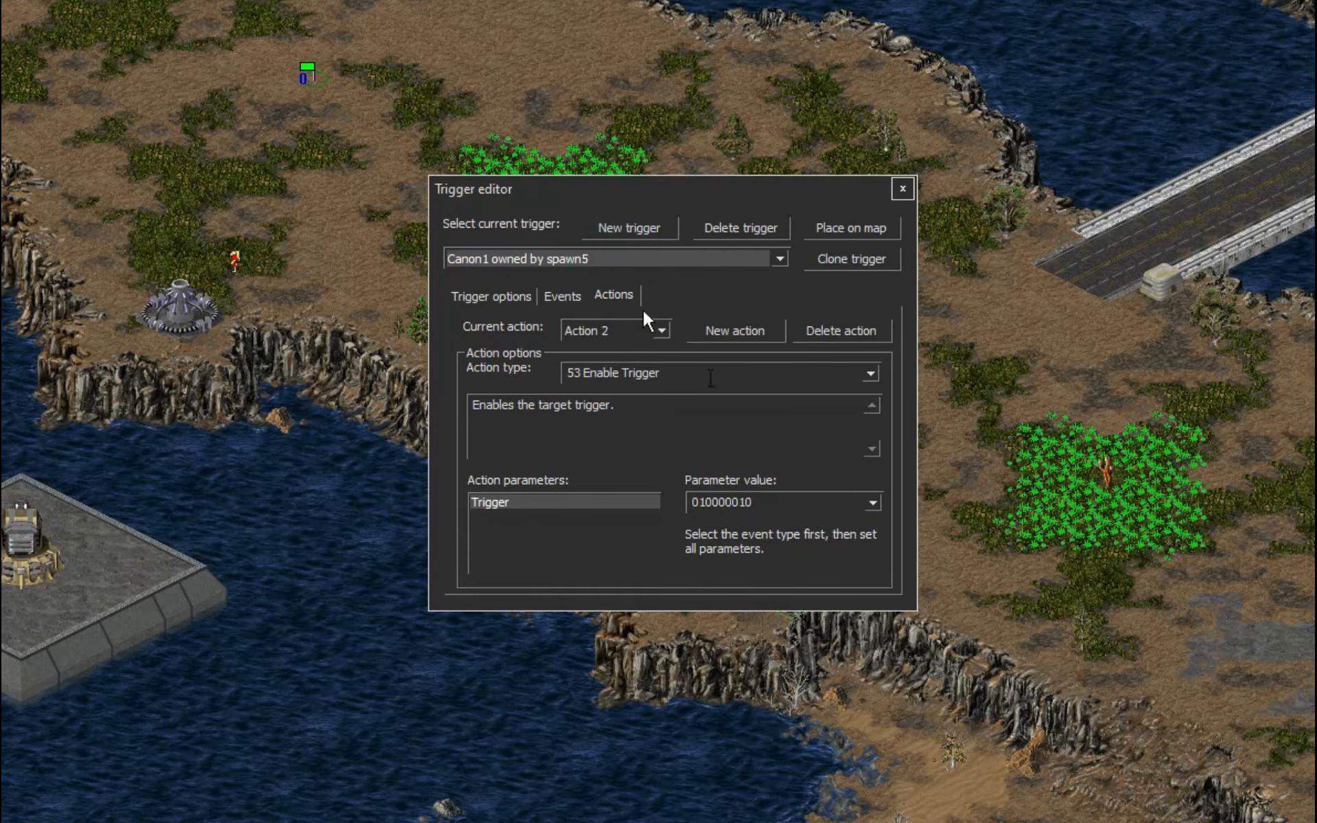
click(867, 508)
click(825, 600)
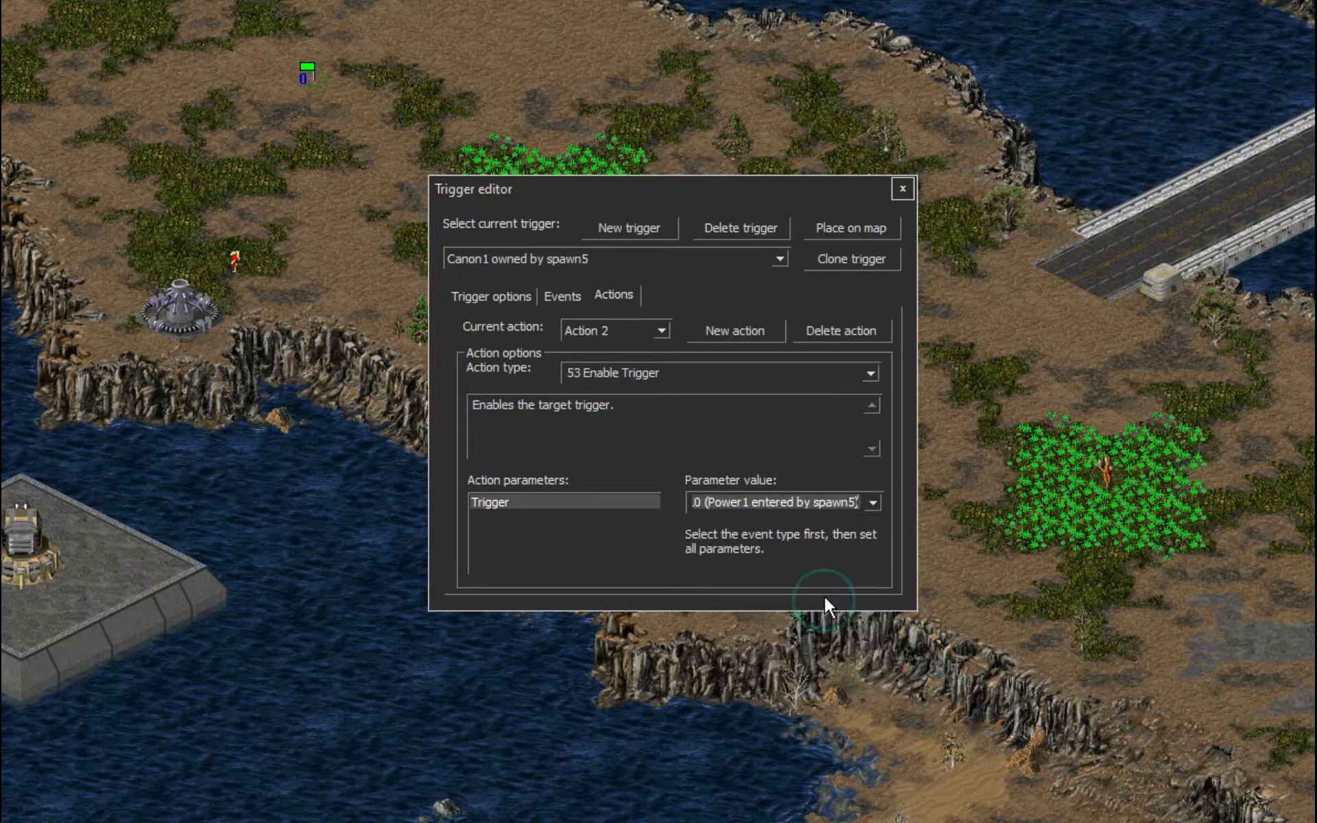
- Make Action 2 of "Canon1 owned by spawn6" enable trigger 01000012 (Power1 entered by spawn6)
click(583, 258)
click(581, 348)
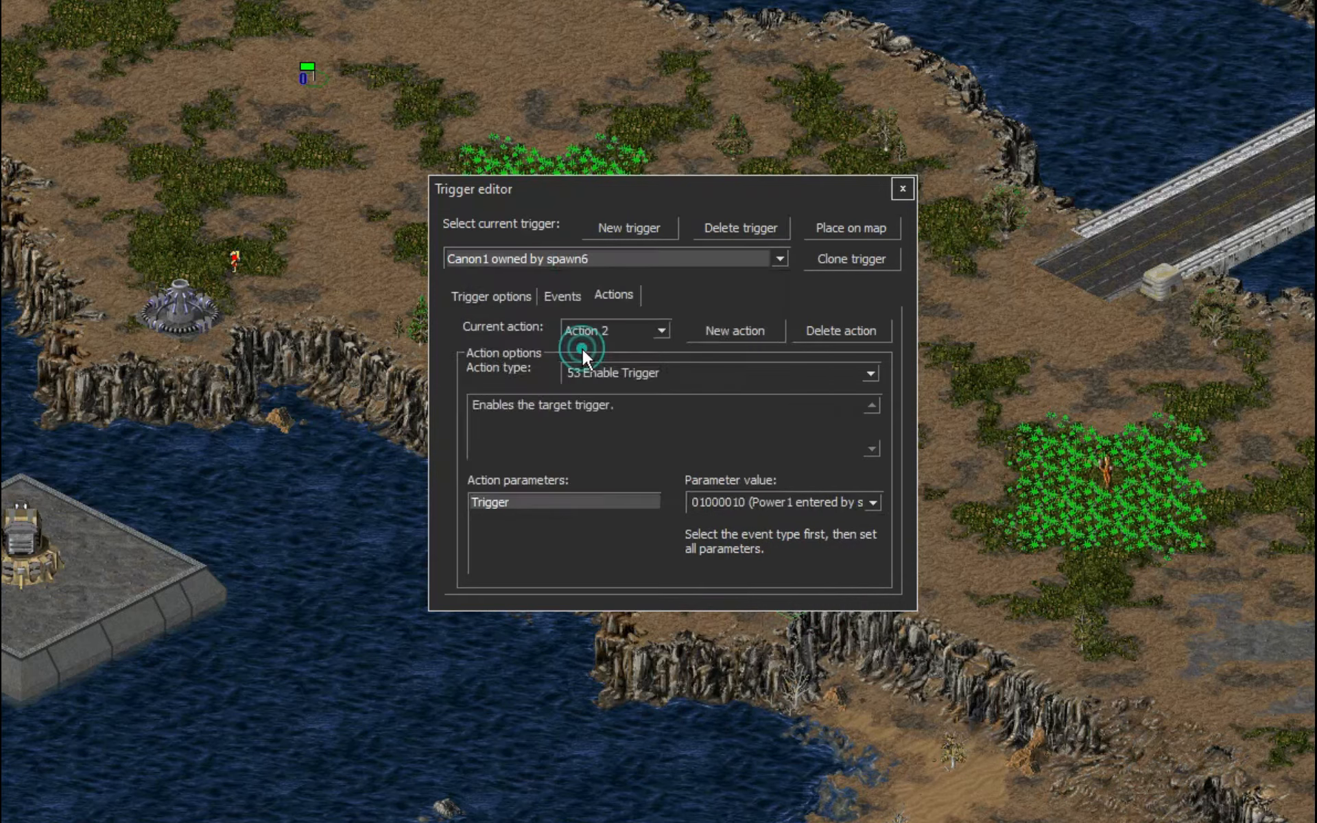
click(831, 499)
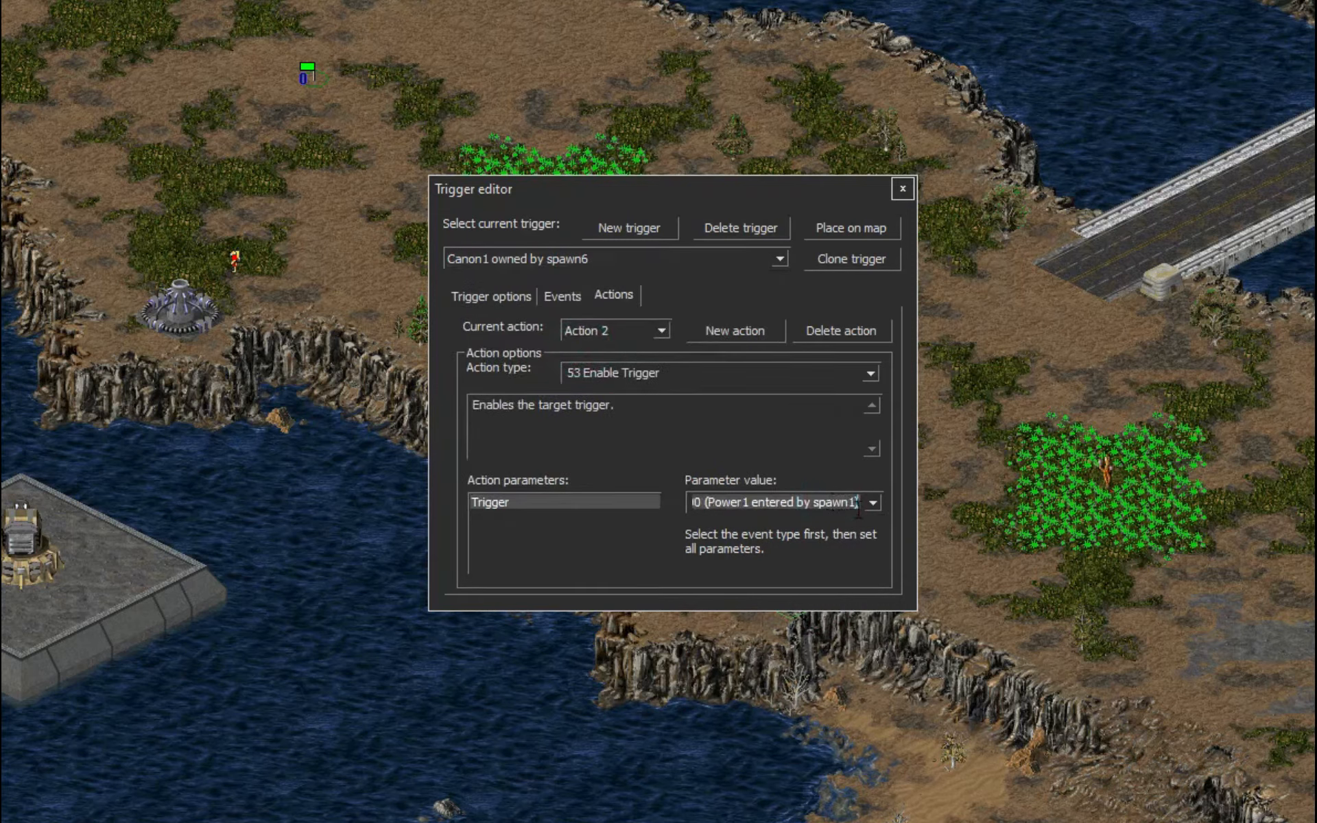
scroll(867, 512, down, 2)
- Make Action 2 of "Canon1 owned by spawn7" enable trigger 01000014 (Power1 entered by spawn7)
click(588, 258)
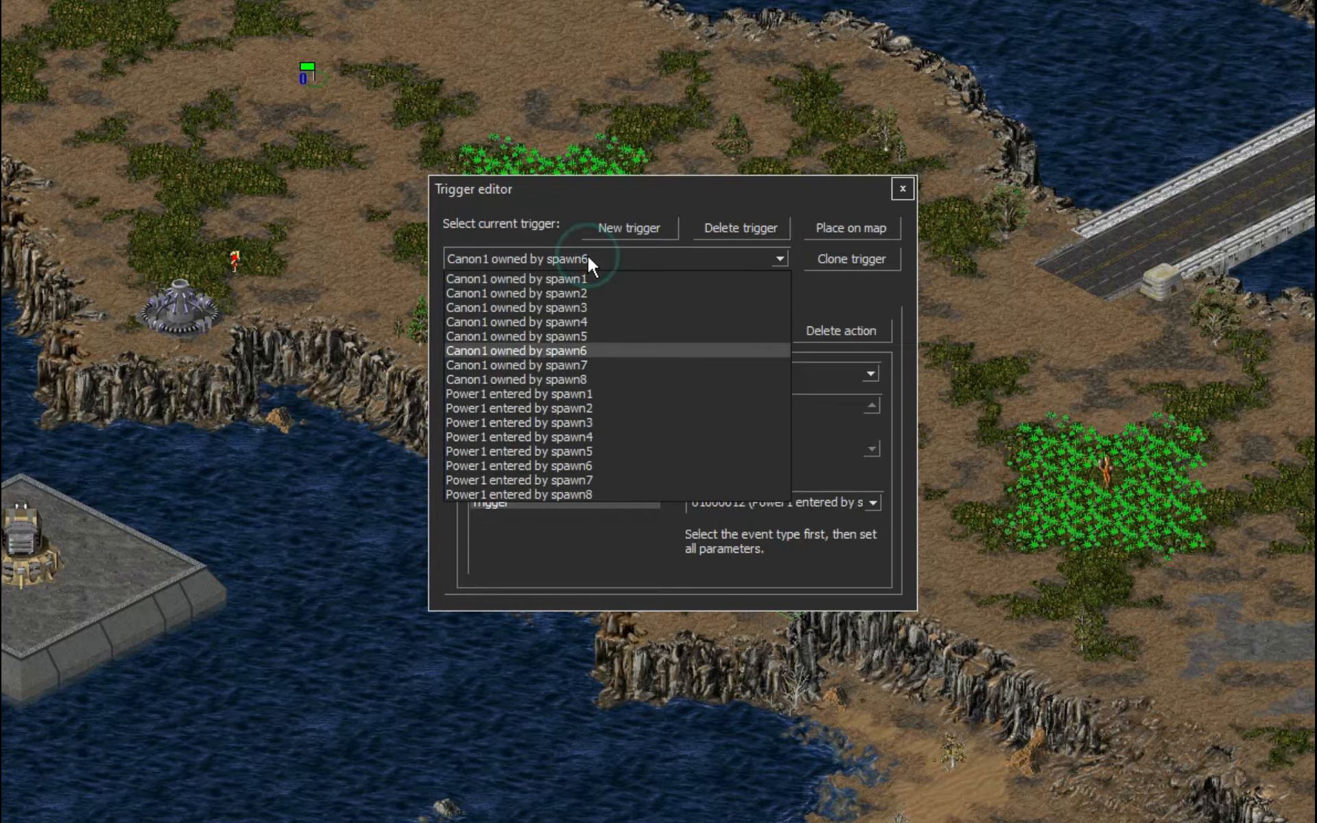
click(590, 365)
click(828, 502)
scroll(868, 505, down, 4)
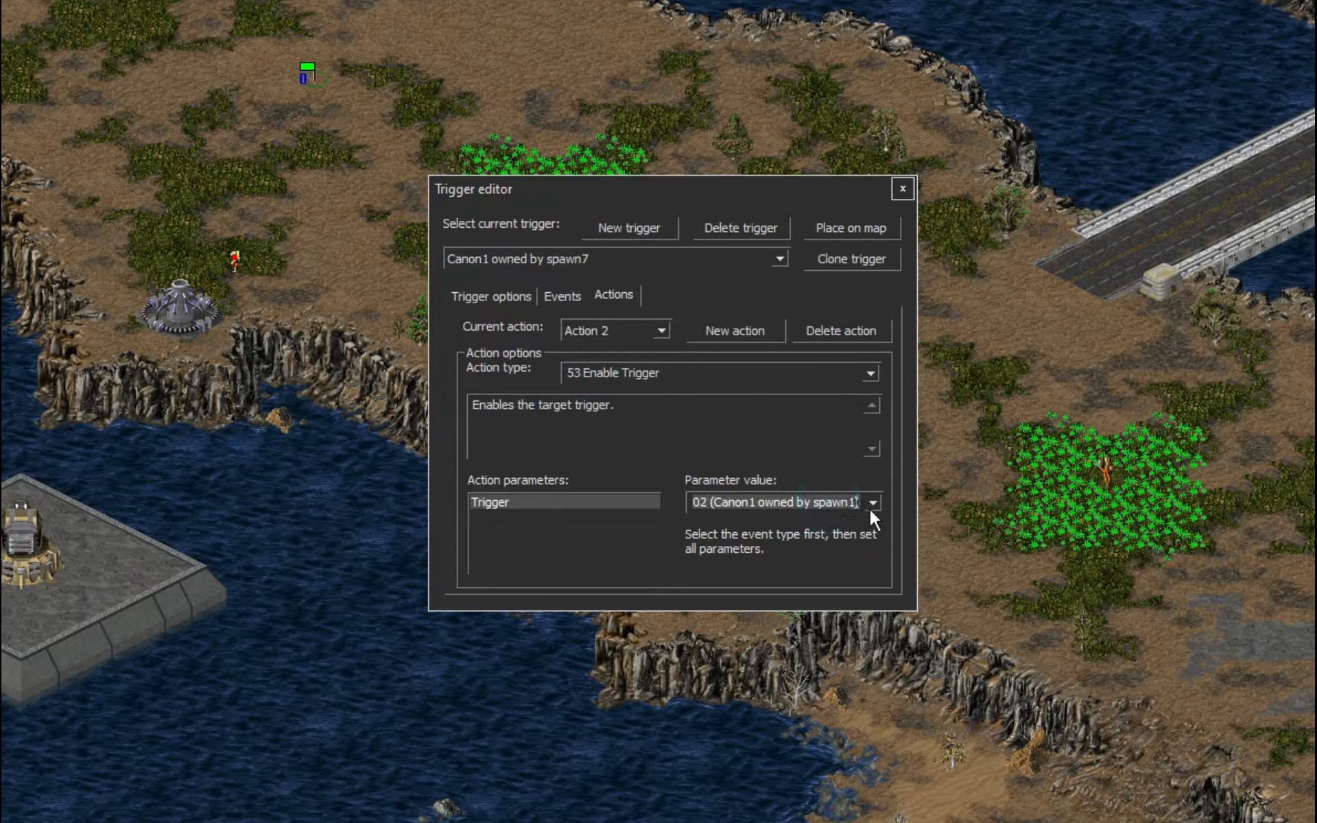
scroll(869, 505, up, 2)
- Make Action 2 of "Canon1 owned by spawn8" enable trigger 01000016 (Power1 entered by spawn8)
click(590, 260)
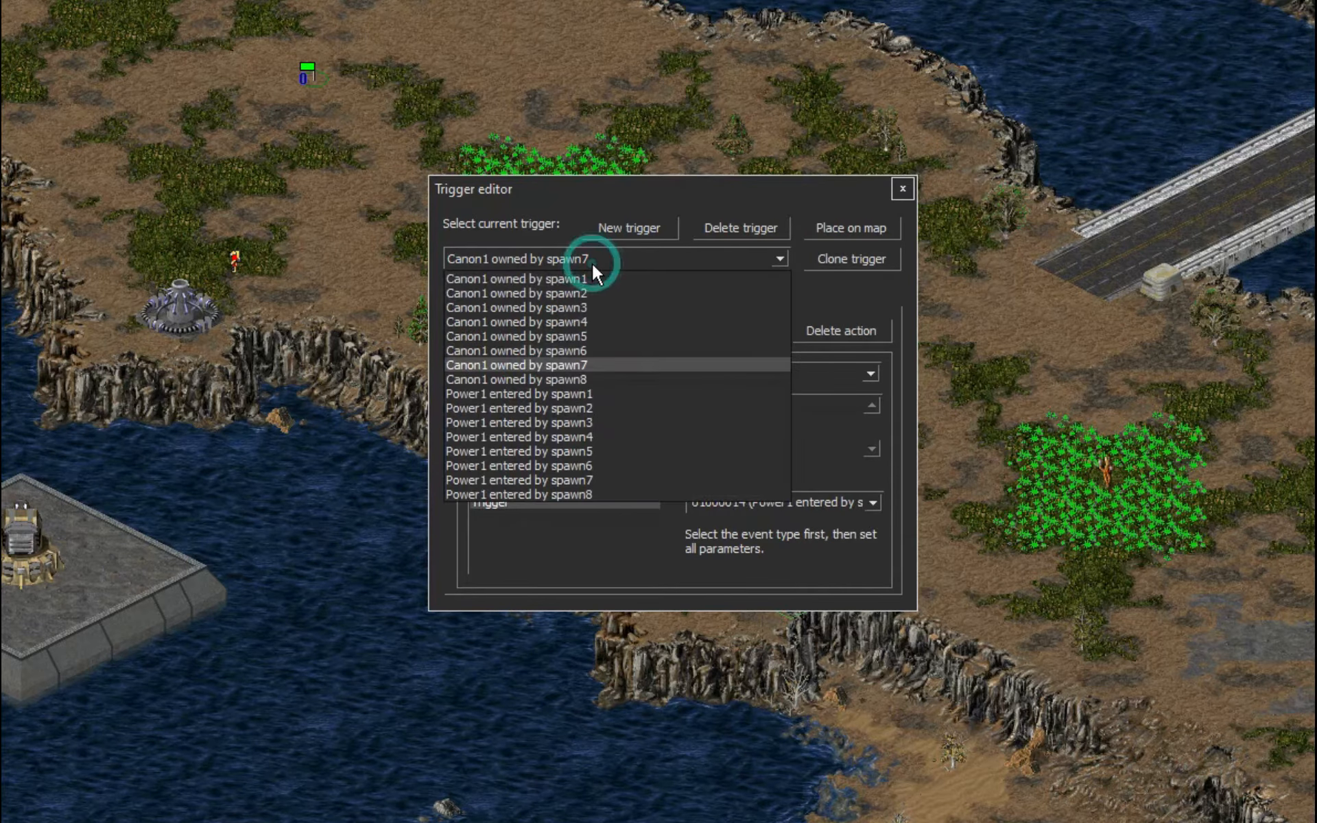
click(590, 379)
scroll(858, 503, down, 2)
scroll(858, 502, down, 3)
key(Down)
key(Down)
key(Down)
key(Down)
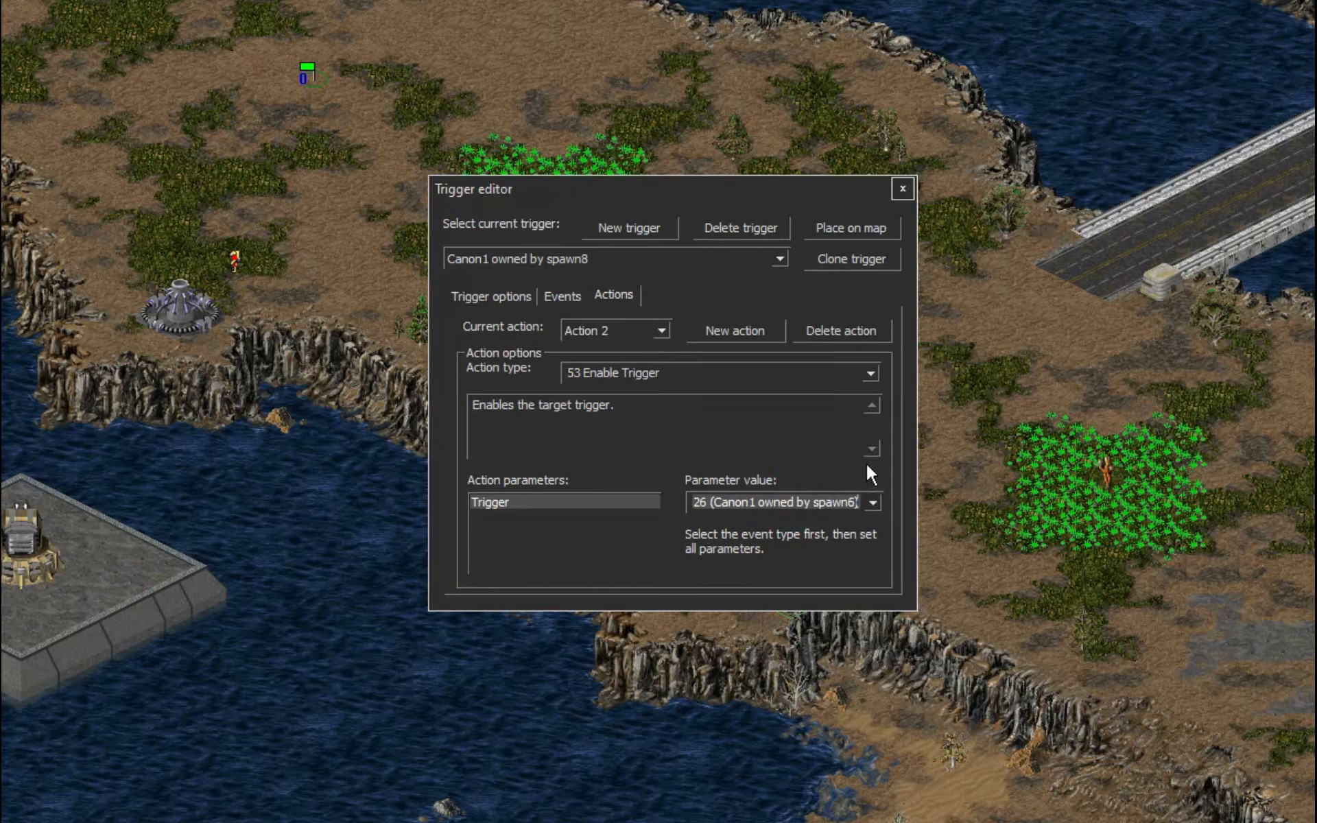
key(Up)
key(Up)
key(Up)
key(Up)
key(Up)
- Check the Disable Trigger target in Action 1 and the trigger options of "Canon1 owned by spawn5", and close the Trigger editor
click(601, 256)
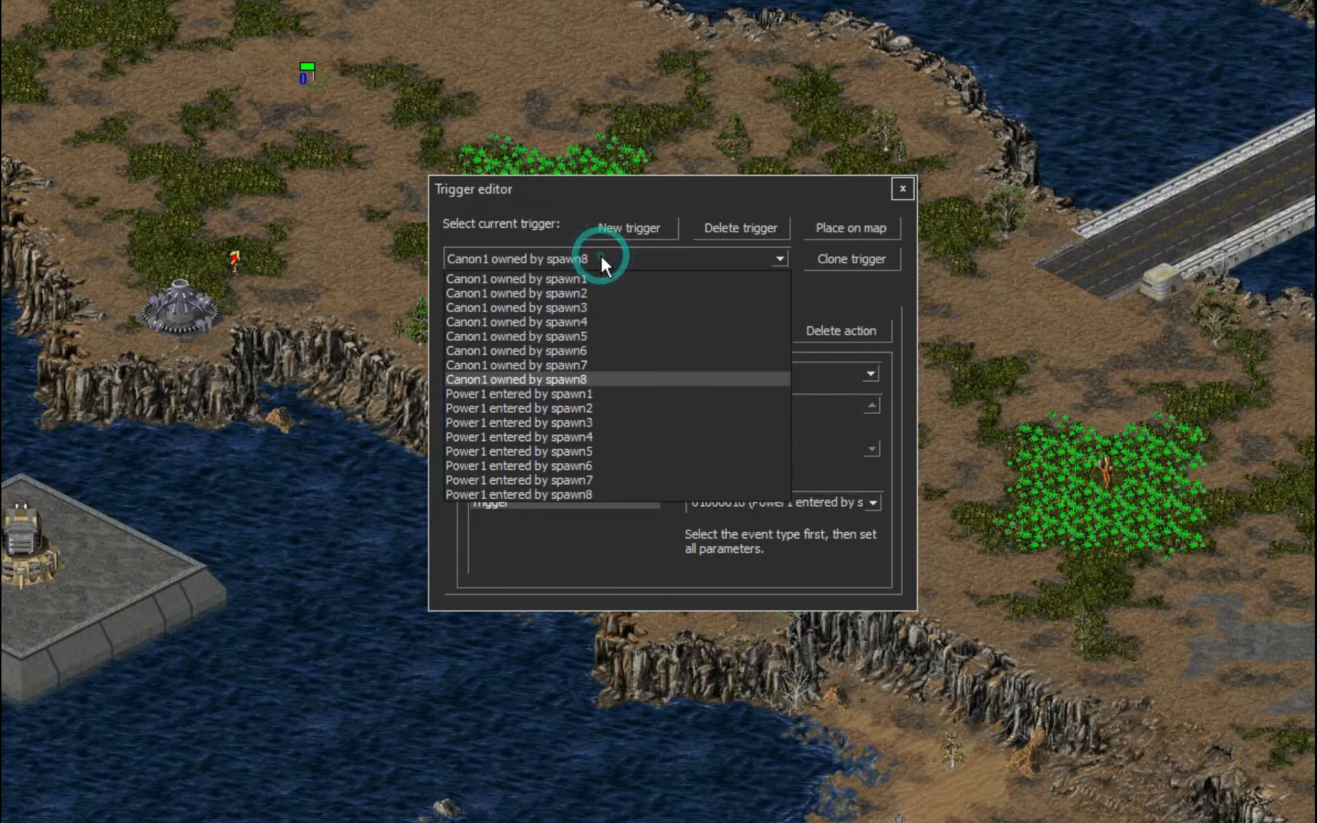
click(581, 334)
click(608, 332)
click(607, 357)
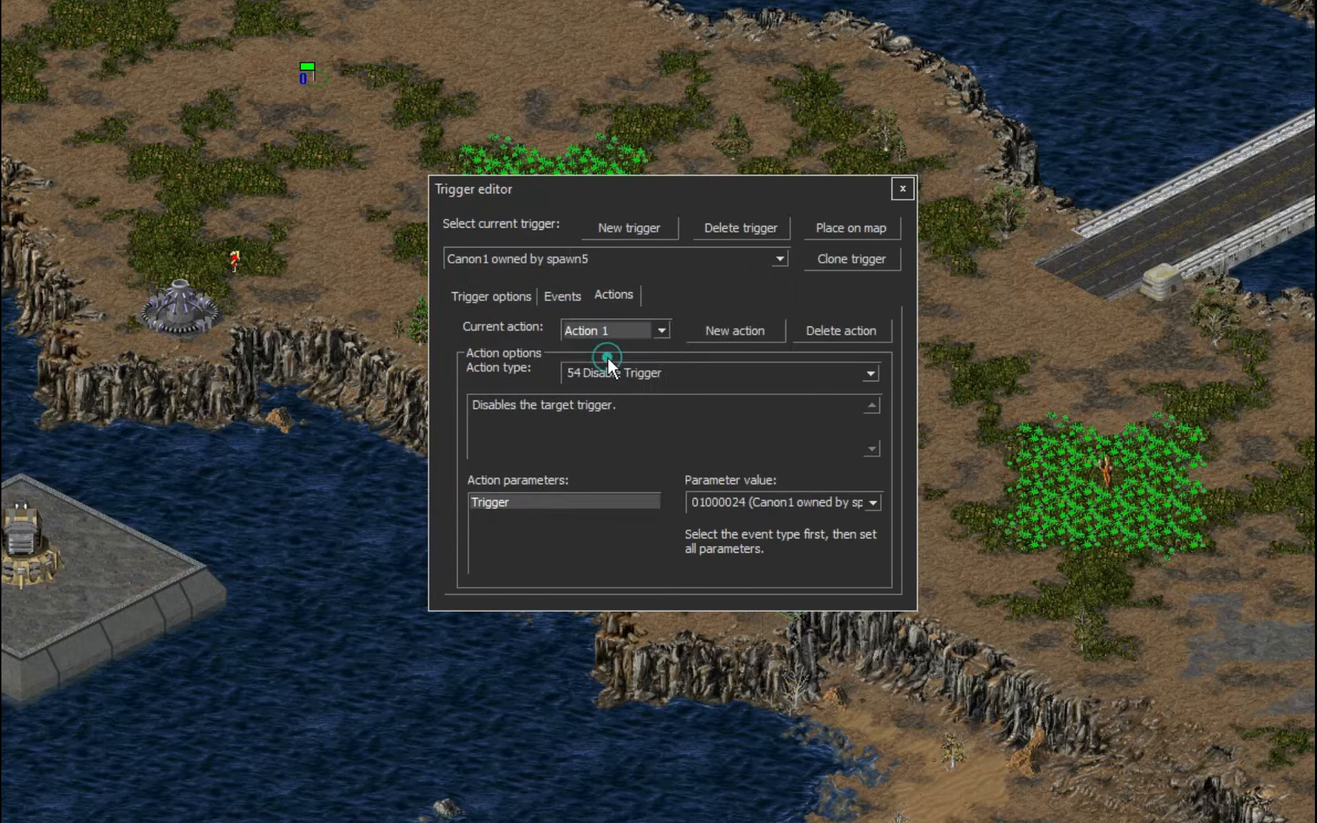
click(614, 332)
click(614, 332)
click(824, 493)
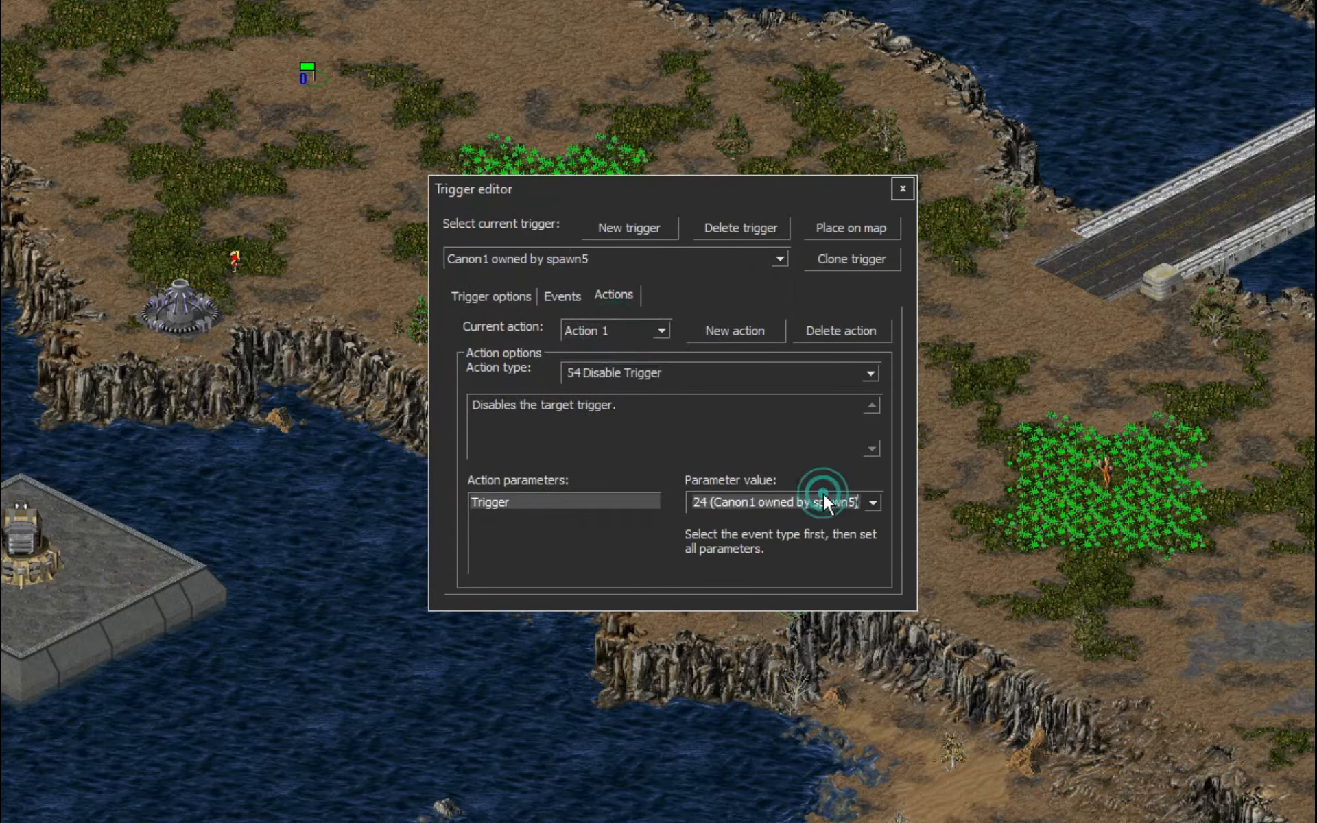
click(501, 296)
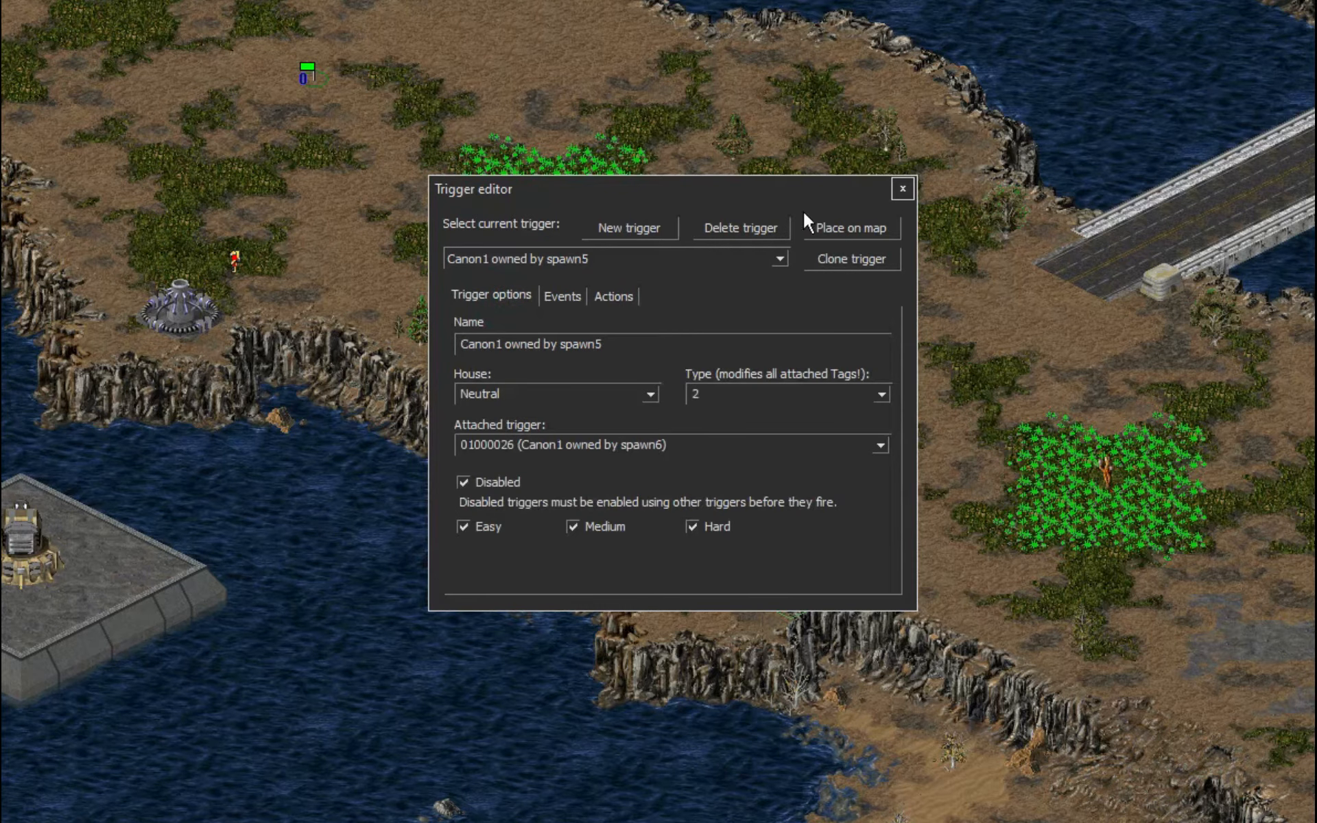
click(901, 190)
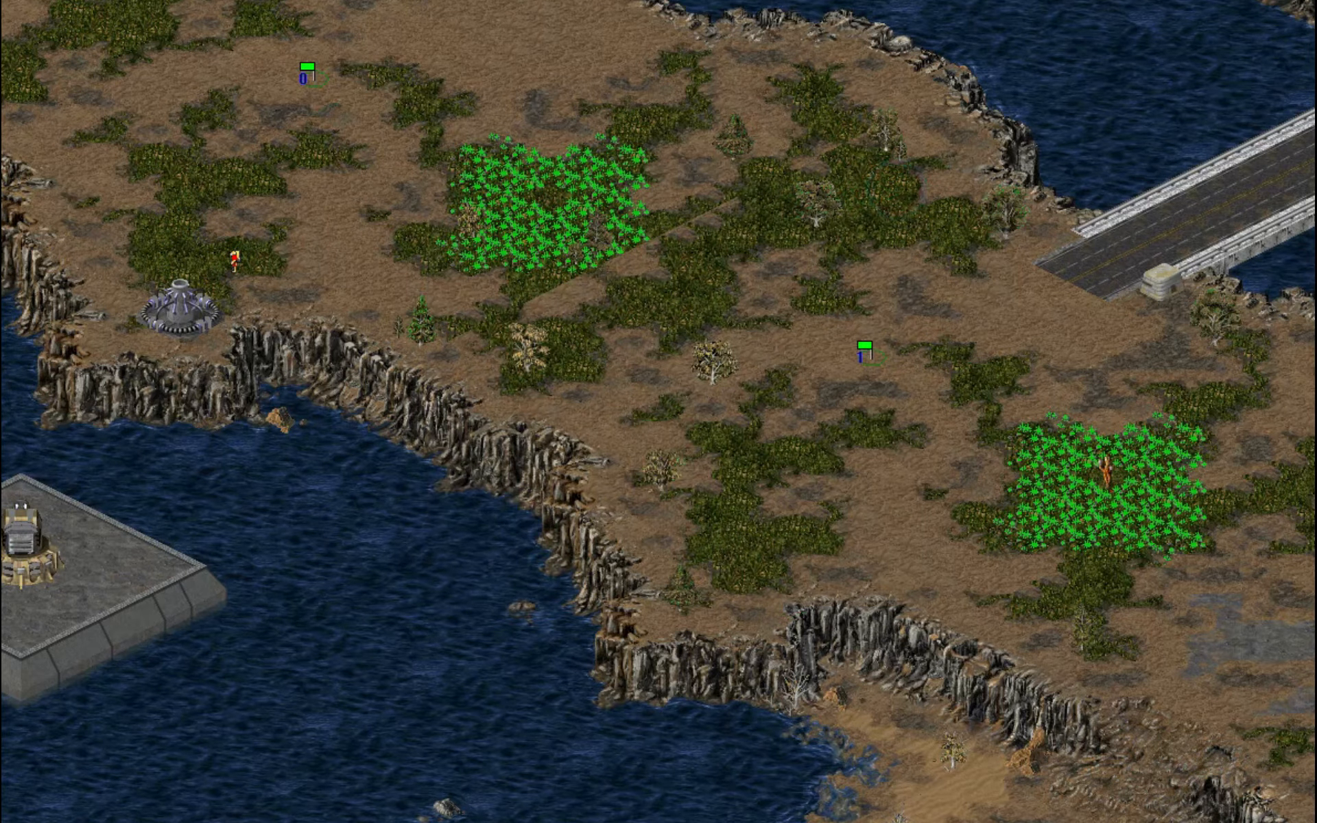
- Save the map, accepting the problems listed by the map check
key(ctrl+s)
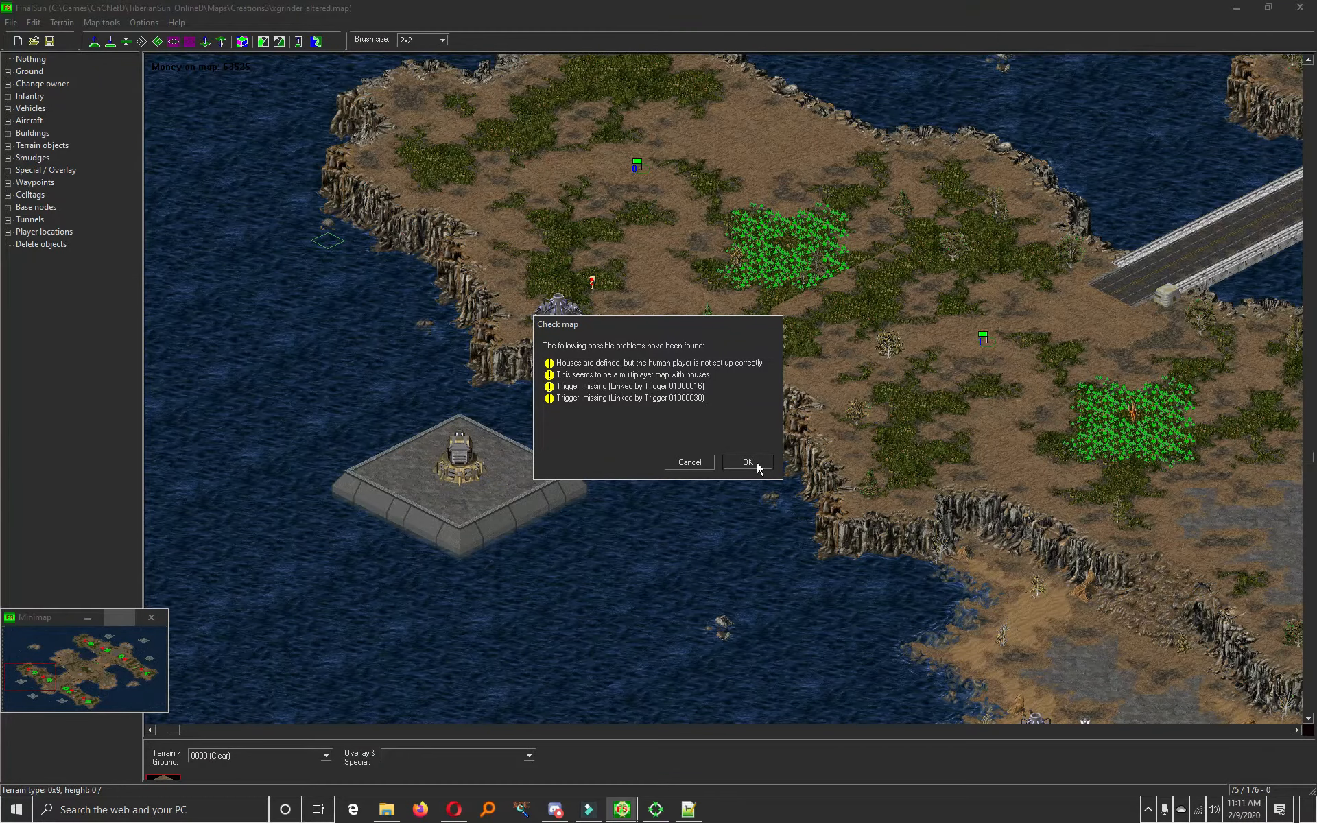
click(748, 462)
click(745, 462)
click(32, 22)
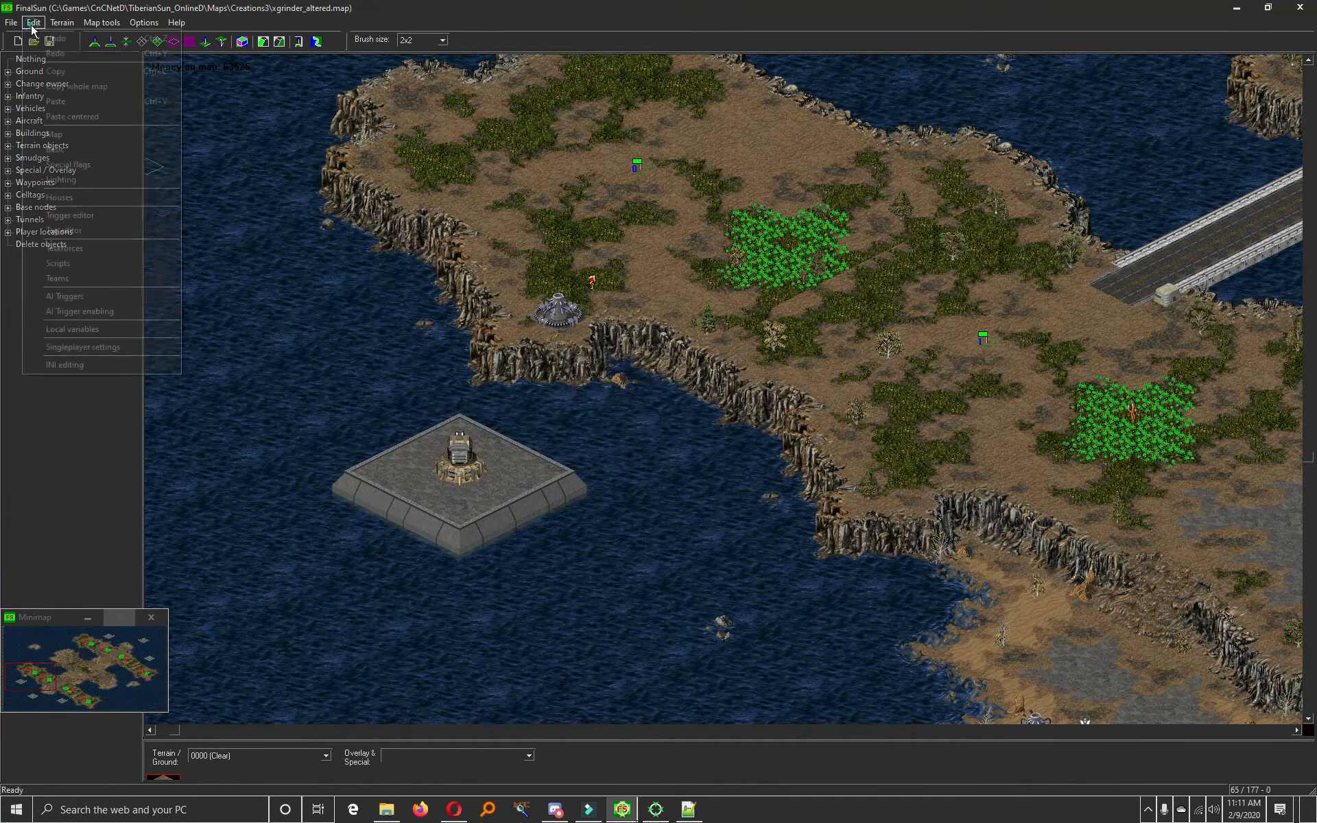
click(98, 365)
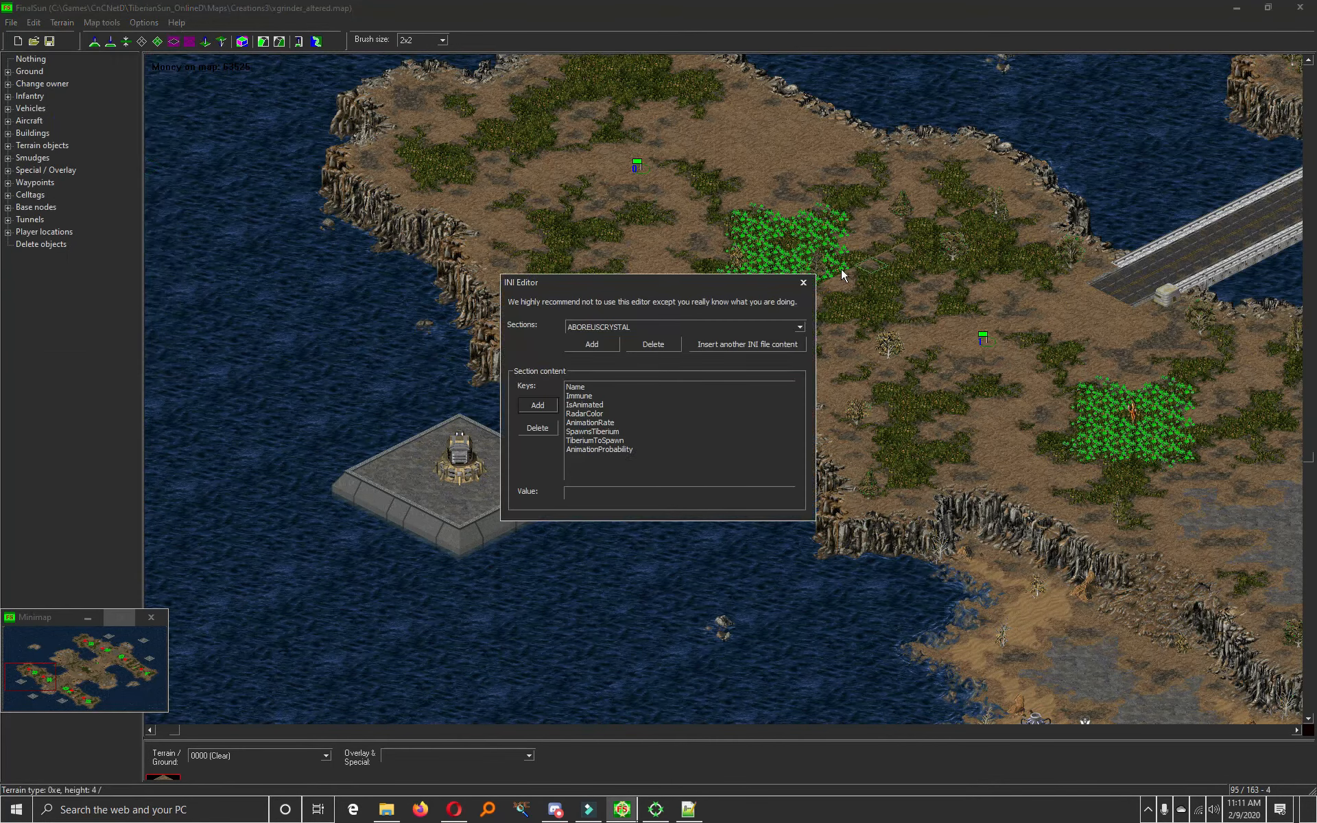
click(804, 282)
- Reopen the Trigger editor and set the attached trigger of "Power1 entered by spawn8" to <none>
click(33, 22)
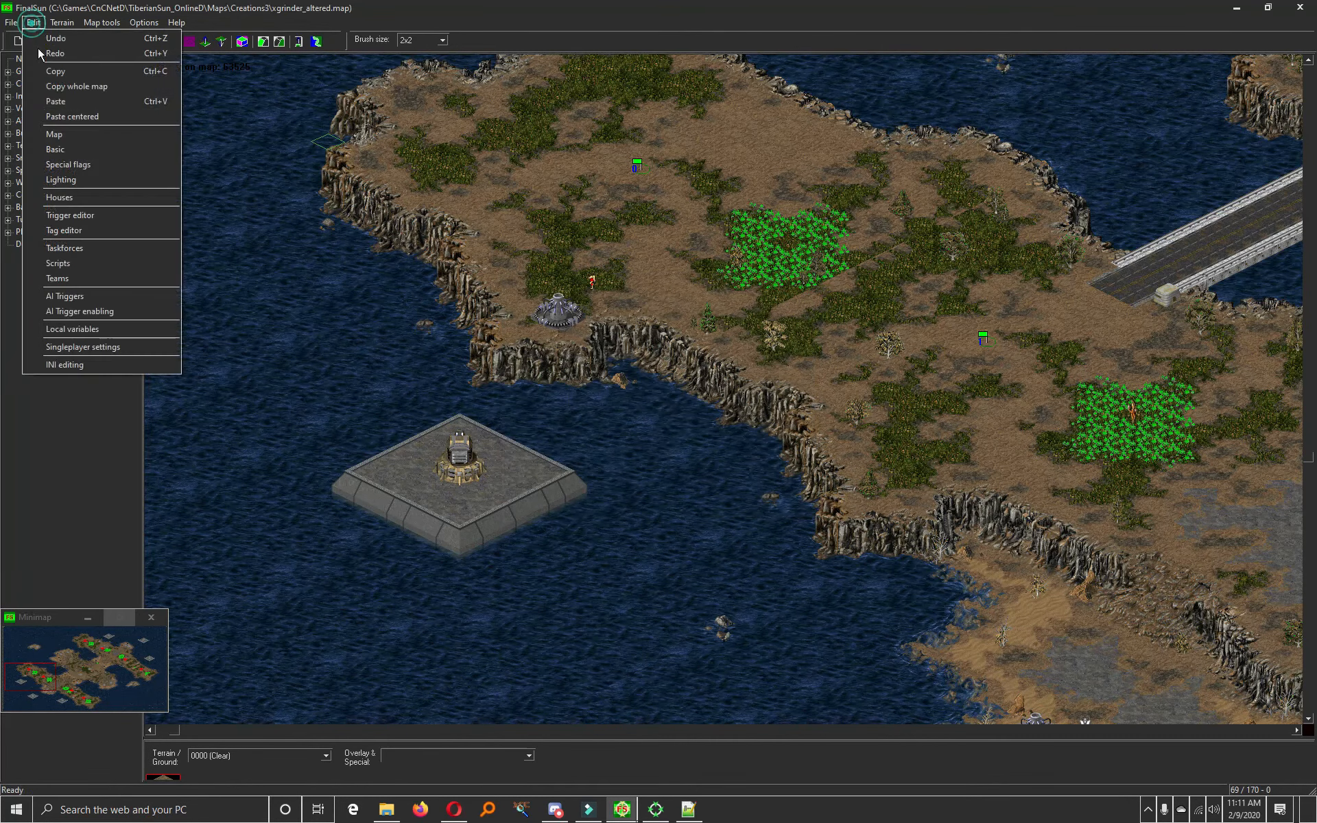
click(68, 217)
drag(921, 251, 495, 203)
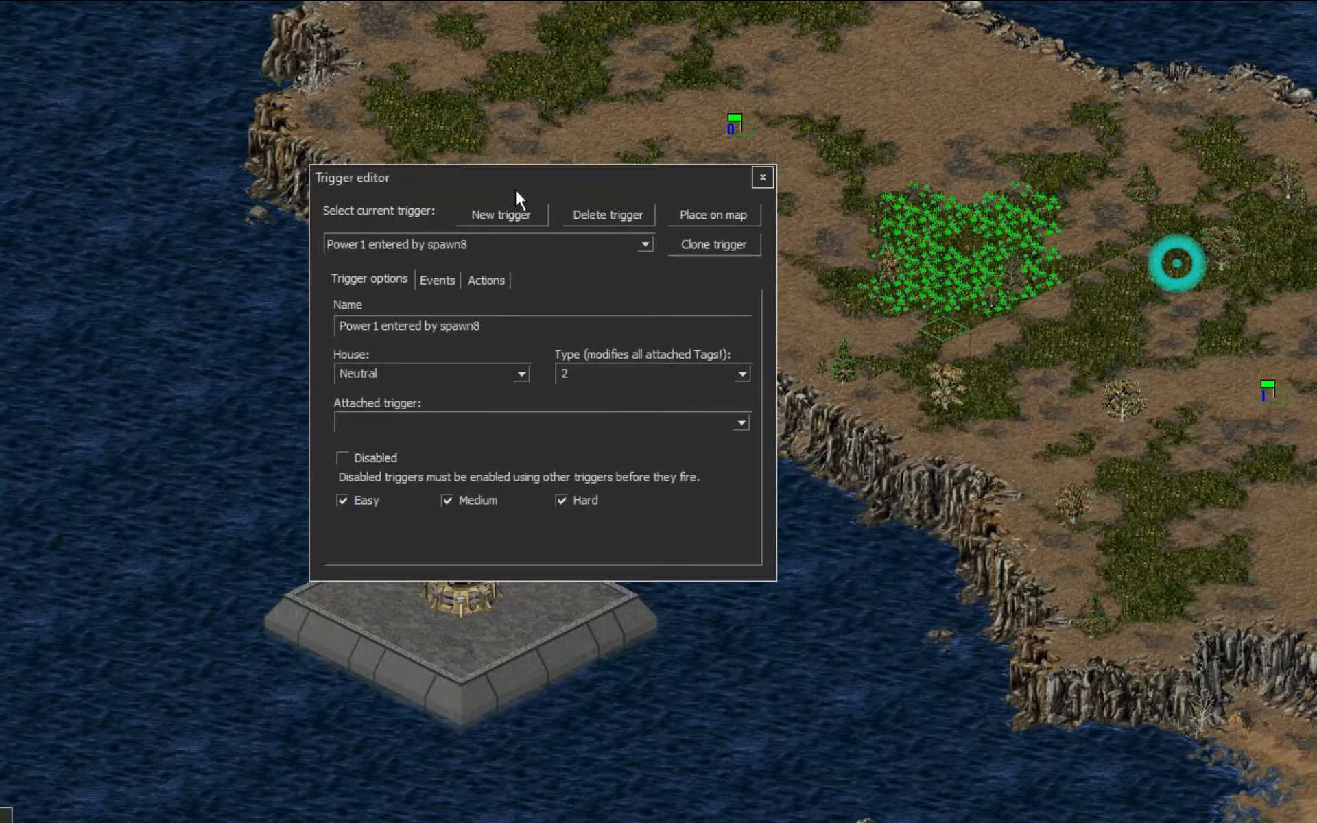
click(406, 356)
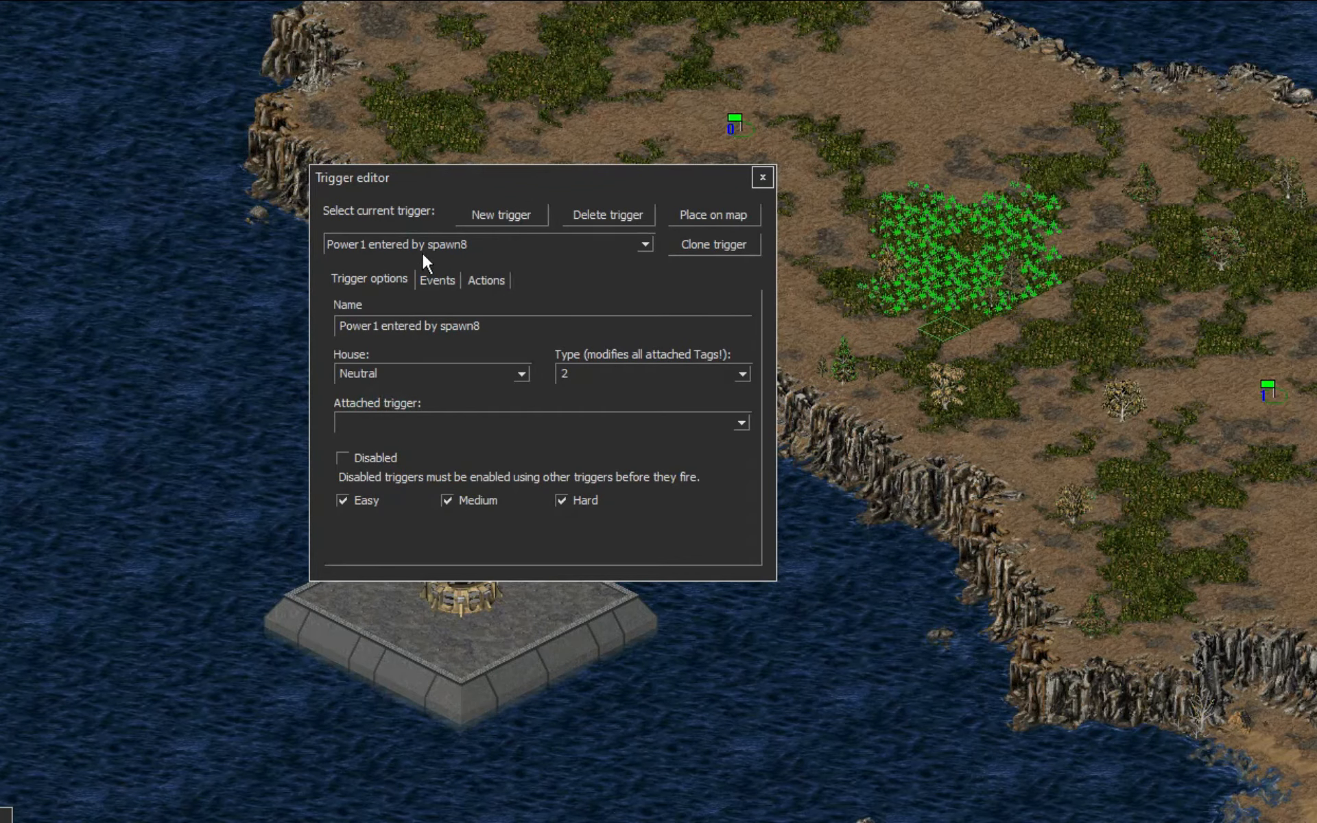
click(741, 423)
click(603, 442)
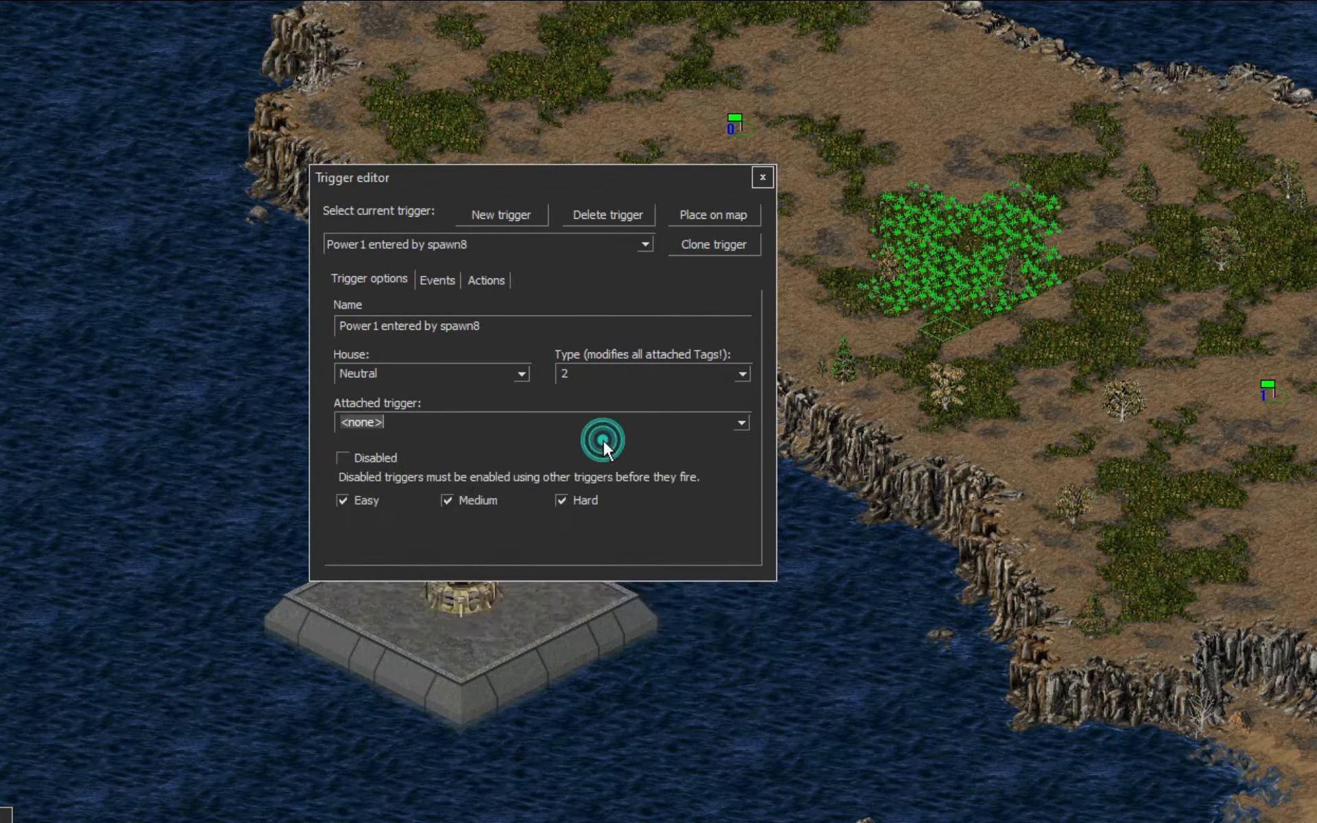
- Set the attached trigger of "Canon1 owned by spawn8" to <none> and close the Trigger editor
click(413, 247)
click(445, 359)
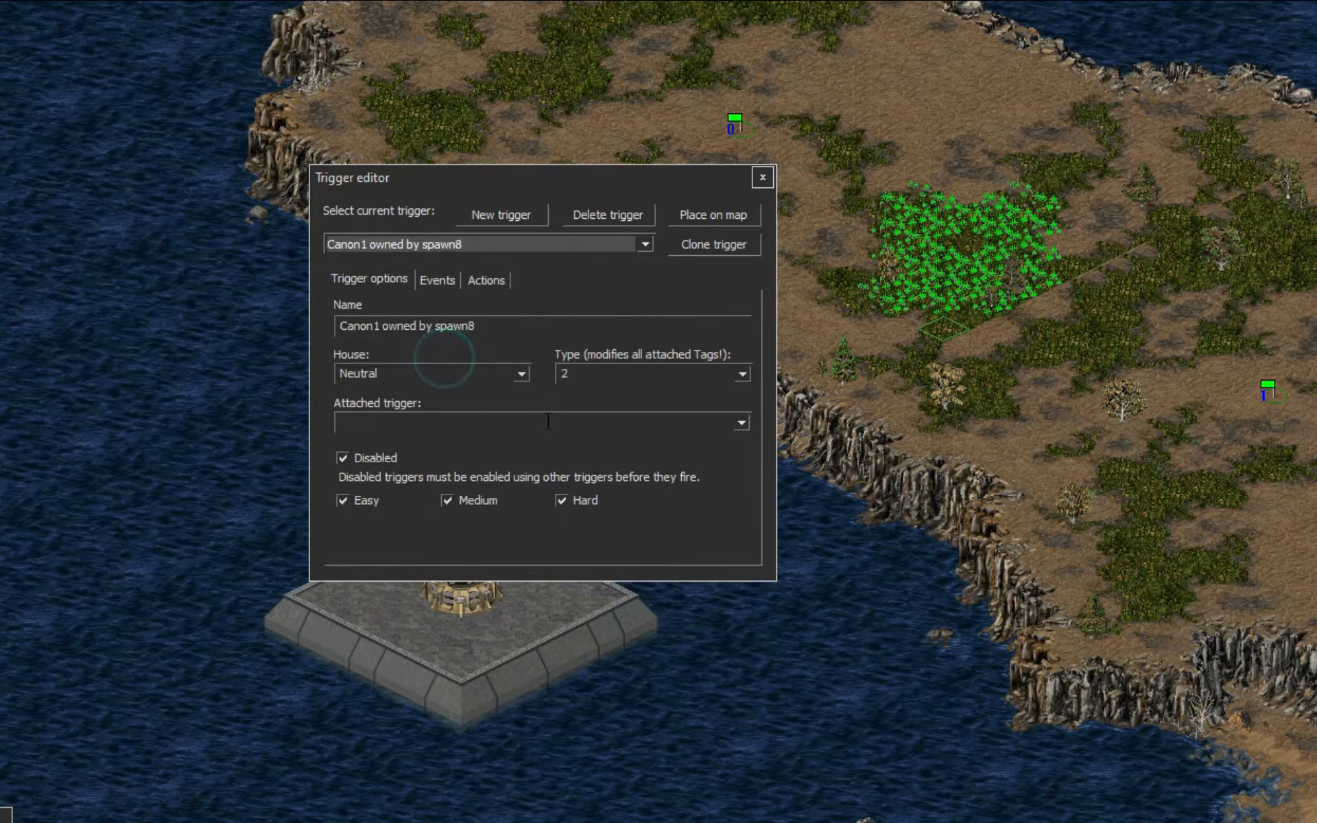
click(741, 421)
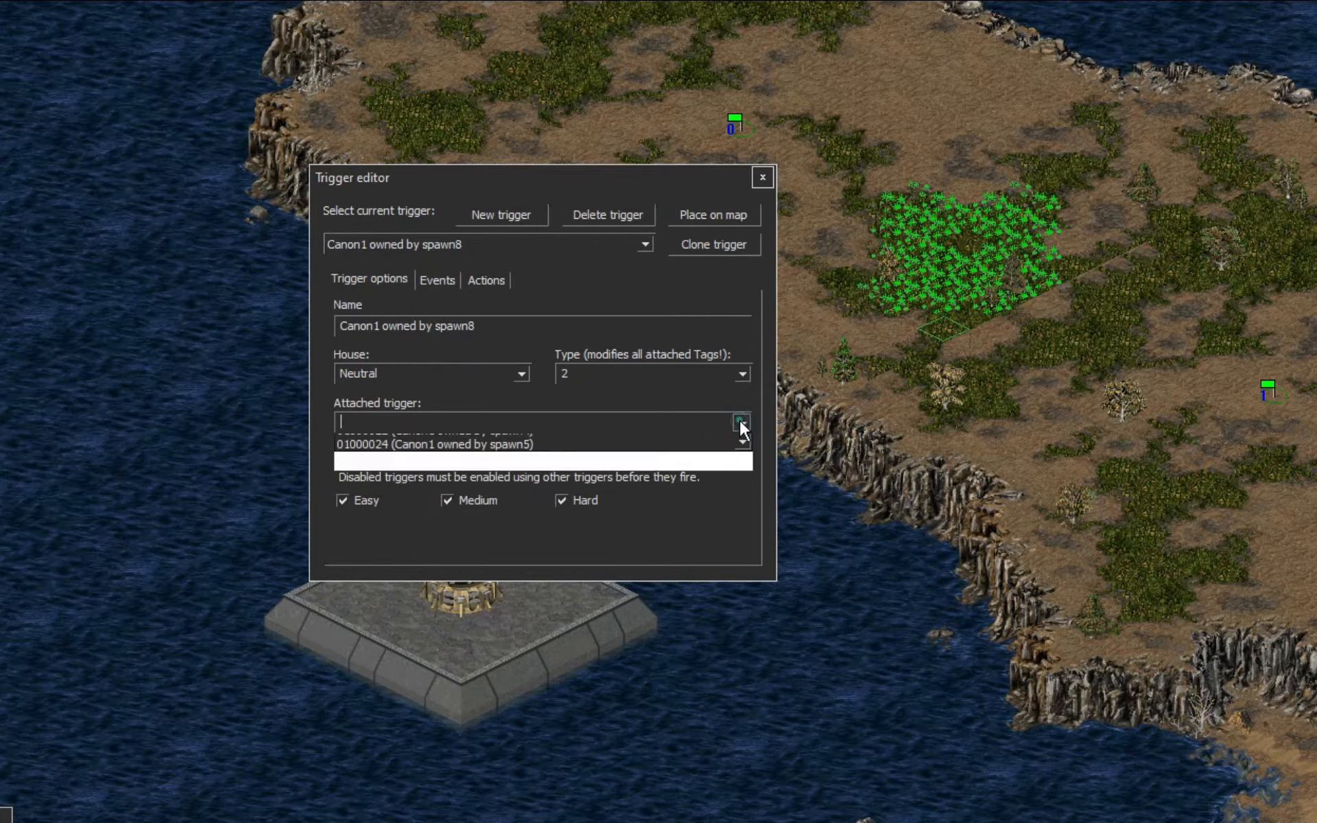
click(698, 437)
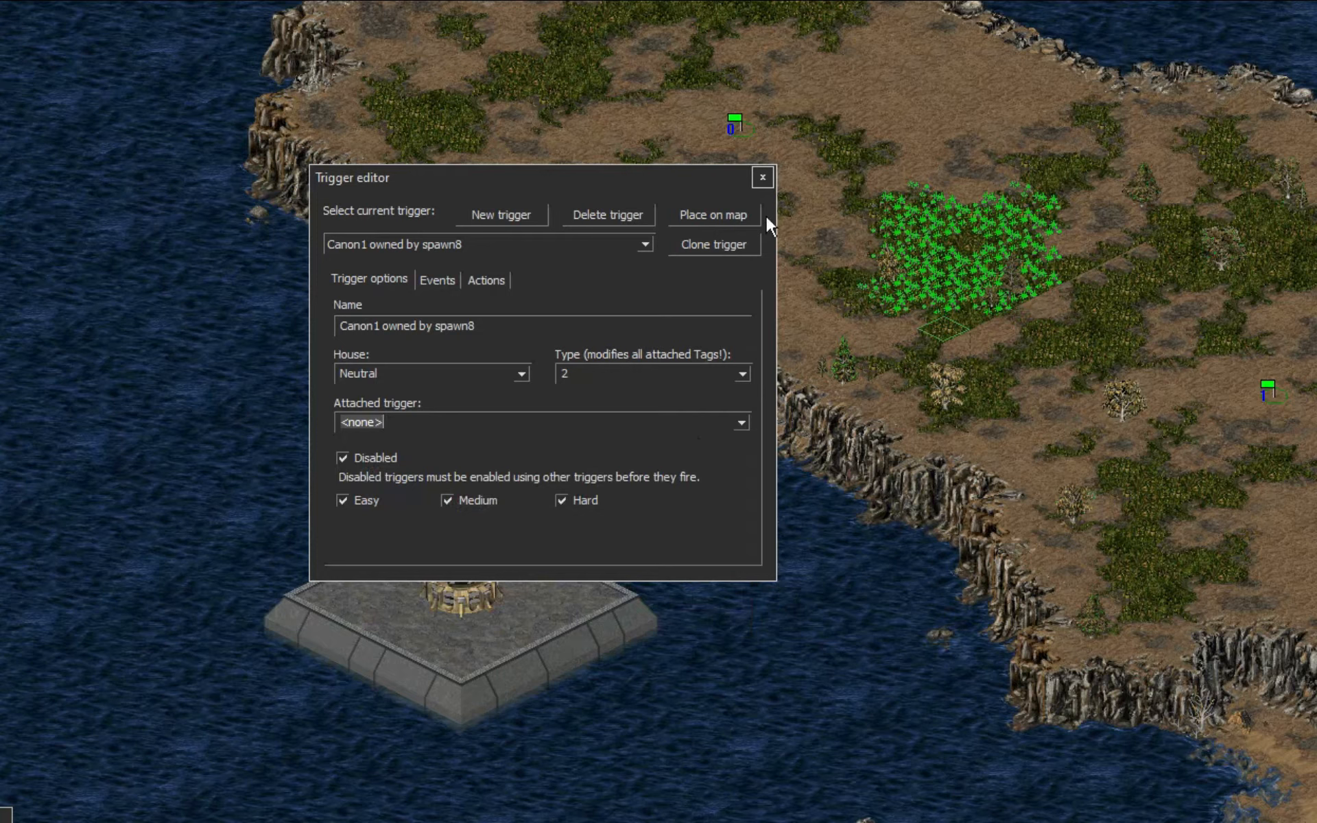
click(762, 178)
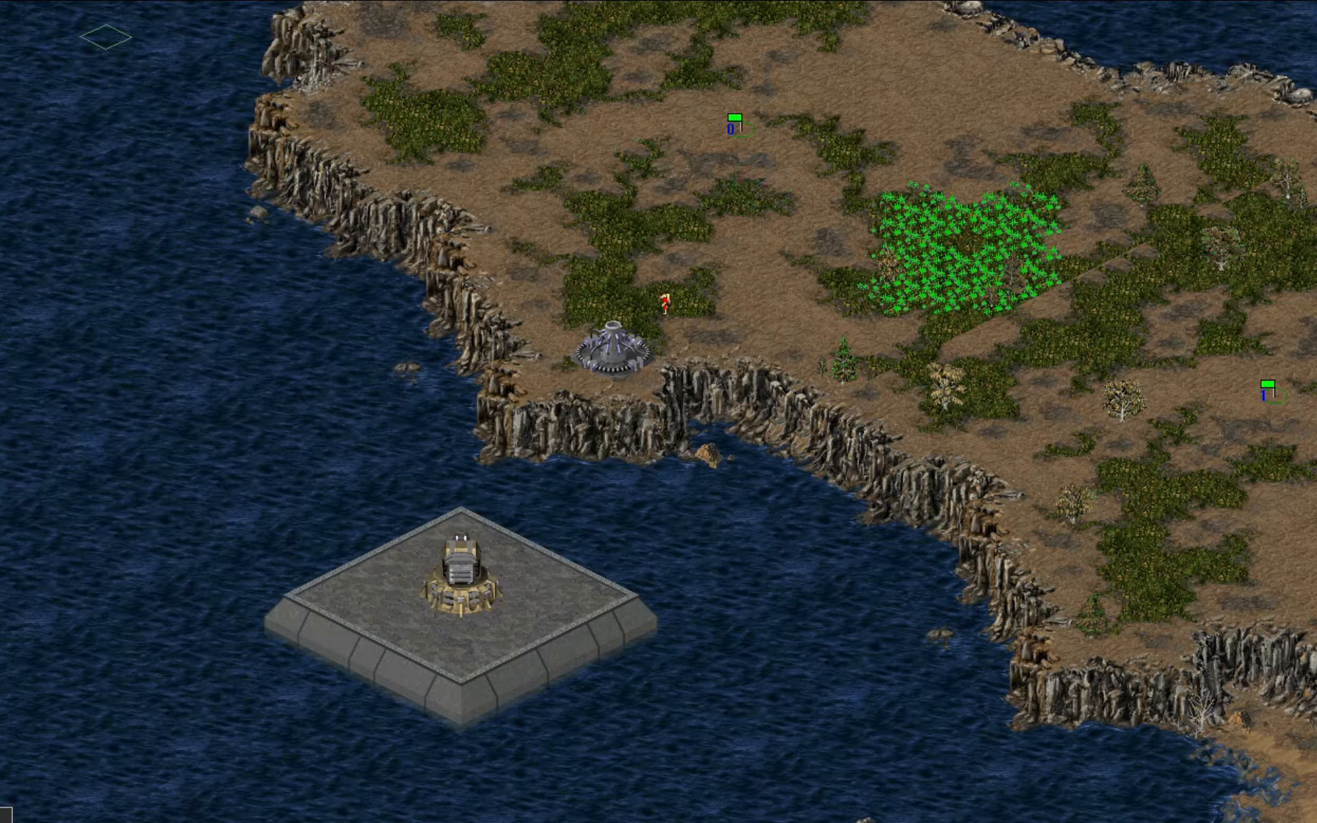
- Save the map again with the cleared attached triggers, accepting the map check
key(ctrl+s)
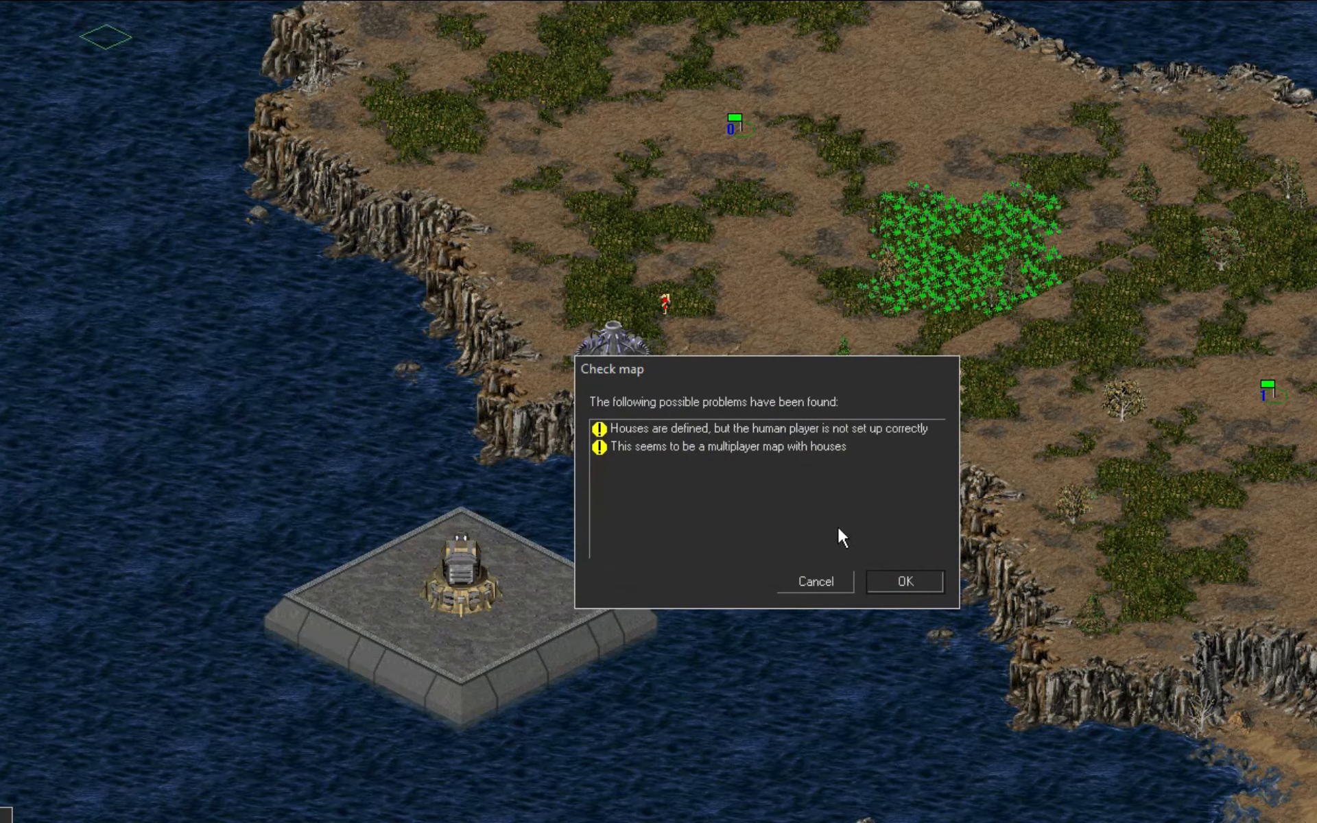
click(907, 583)
click(900, 578)
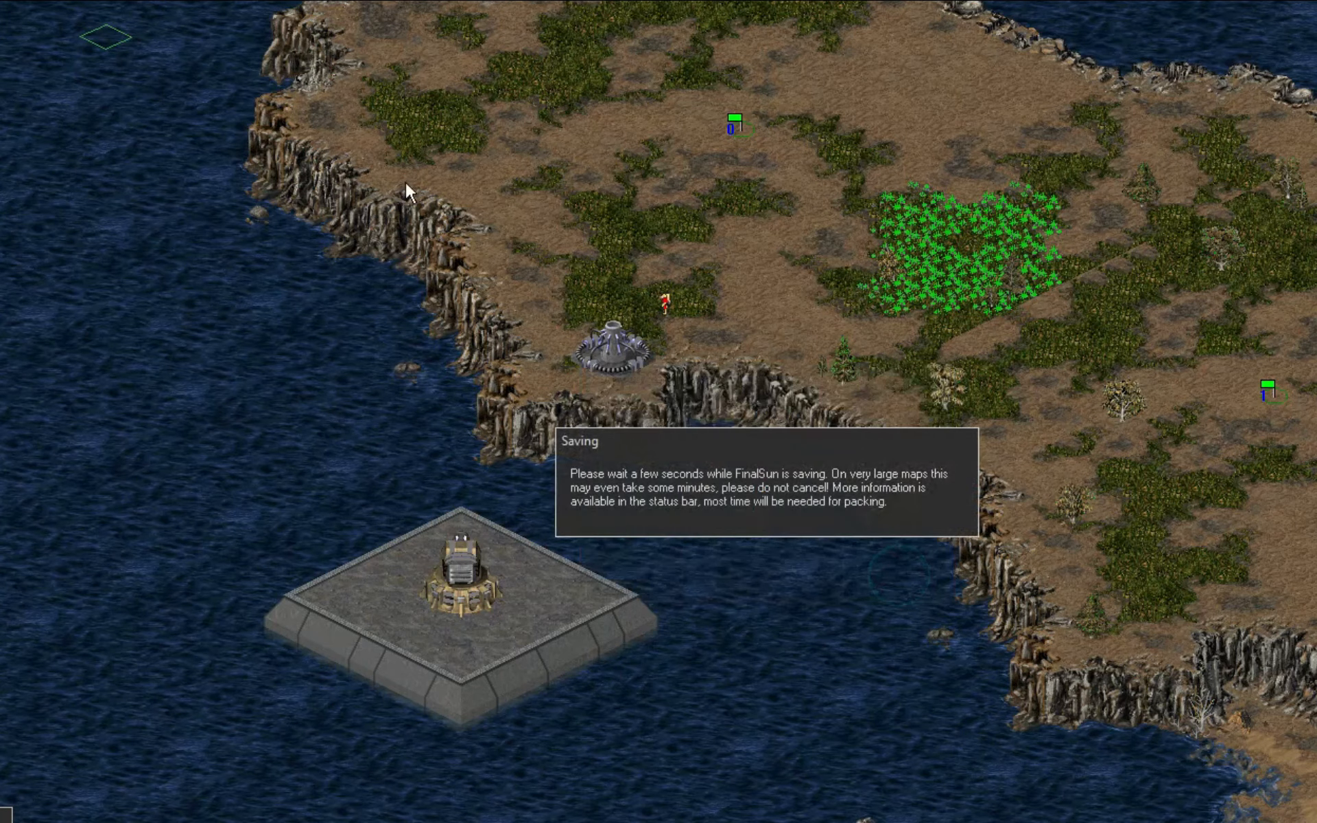
- Reopen the Trigger editor and check which trigger Action 2 of "Power1 entered by spawn7" enables
mouse_move(15, 26)
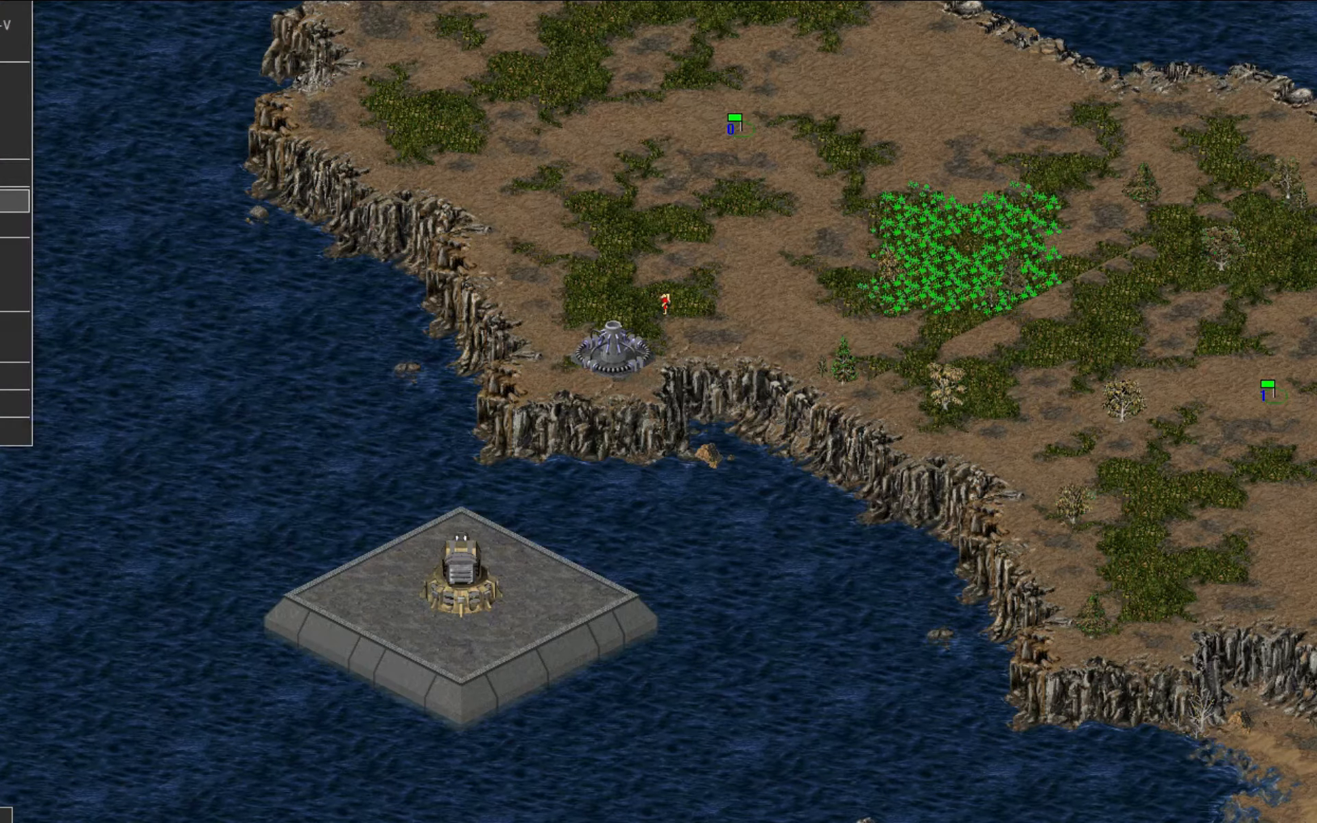
click(15, 201)
drag(504, 209, 692, 288)
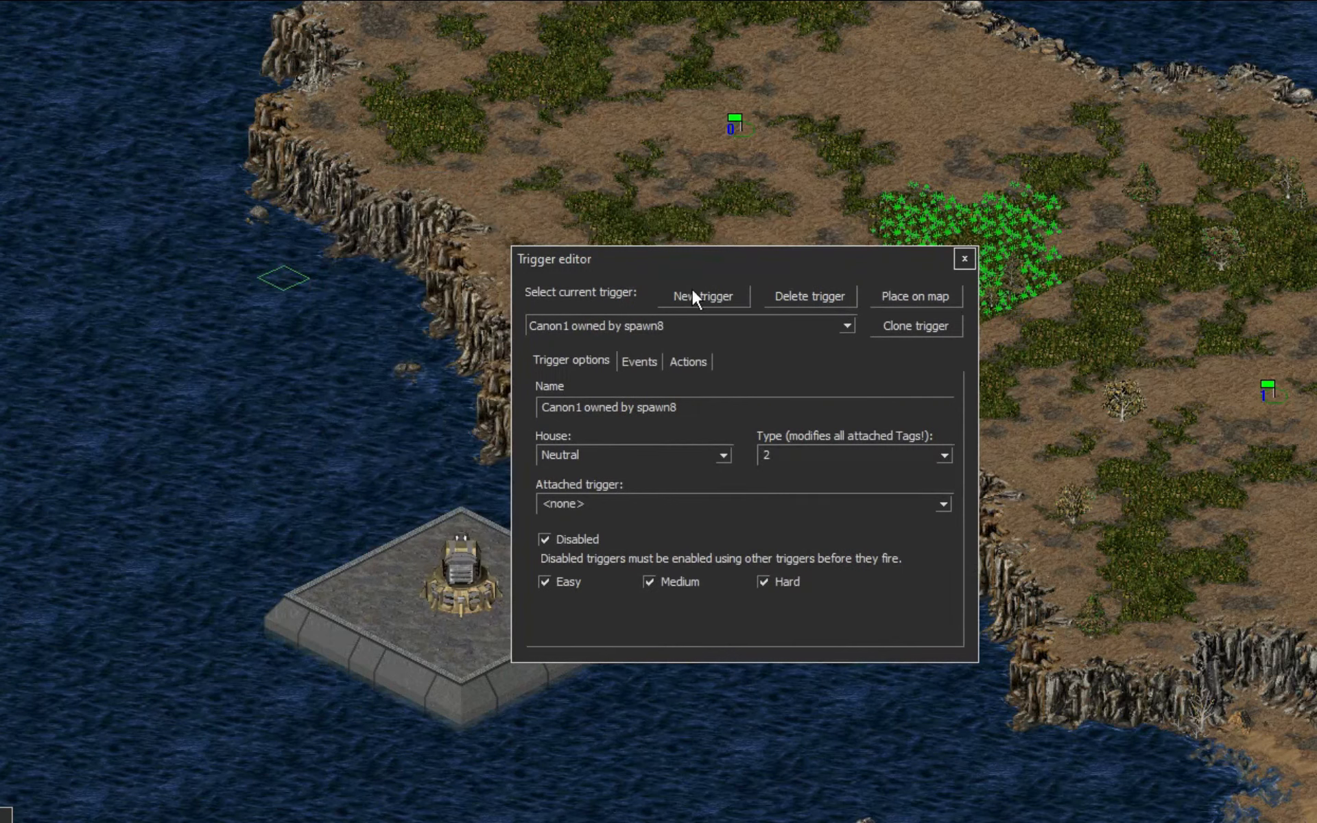
click(715, 322)
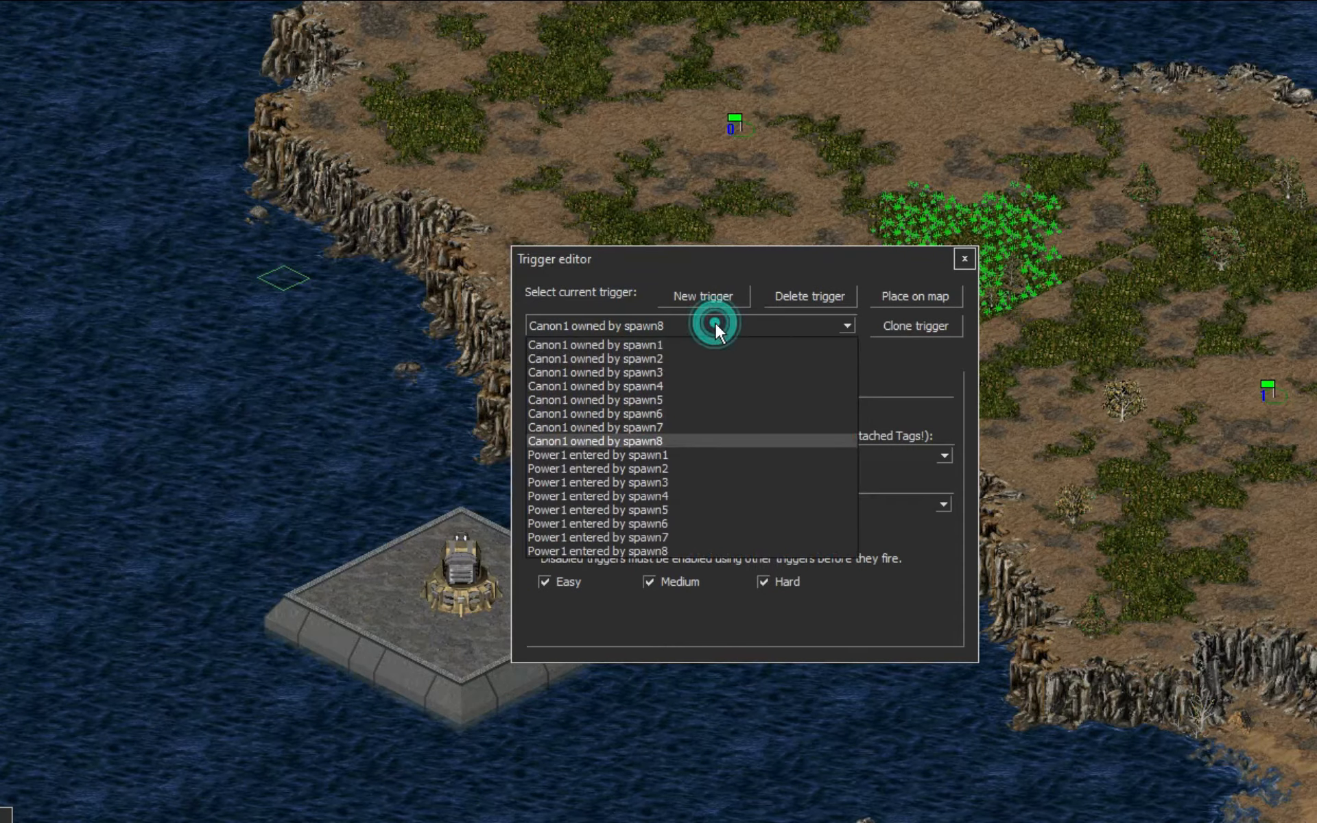
click(647, 535)
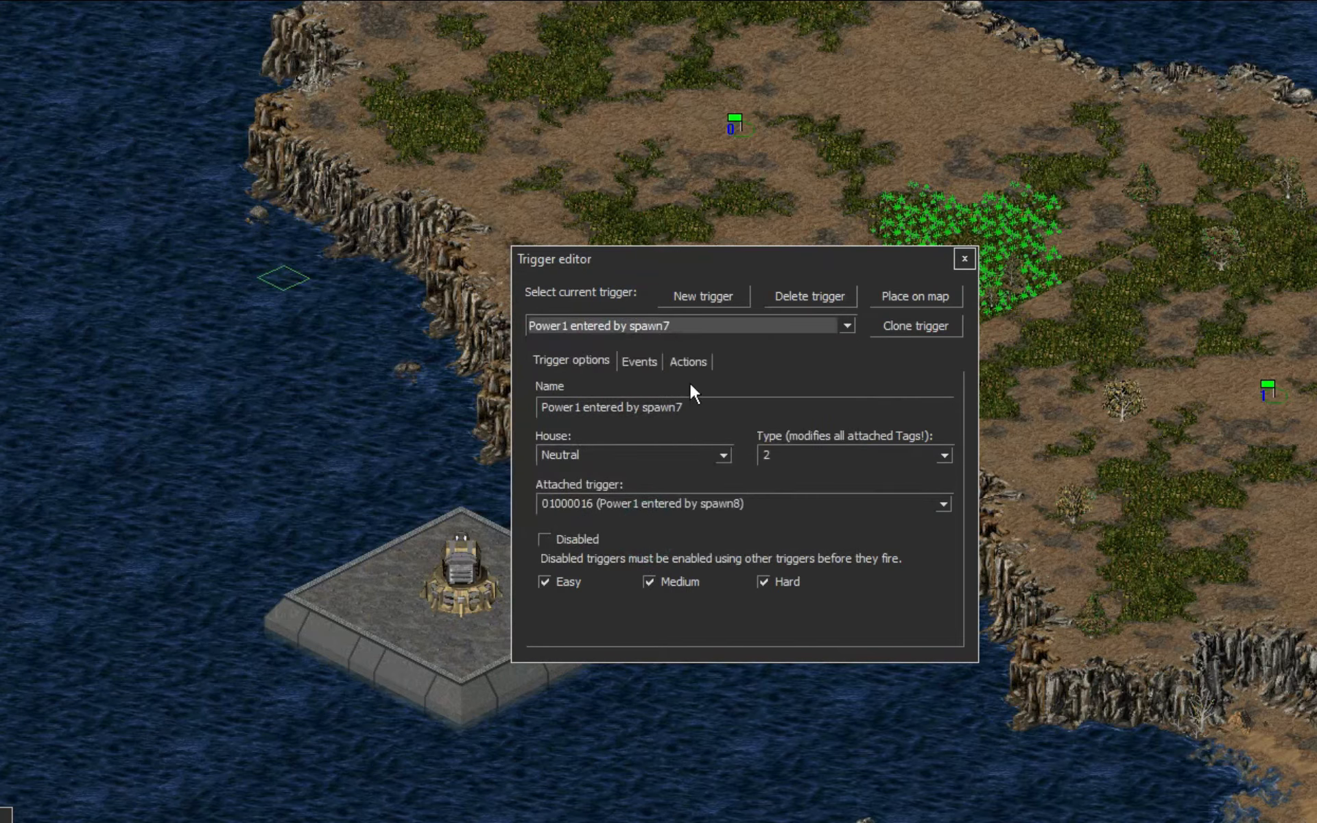
click(686, 360)
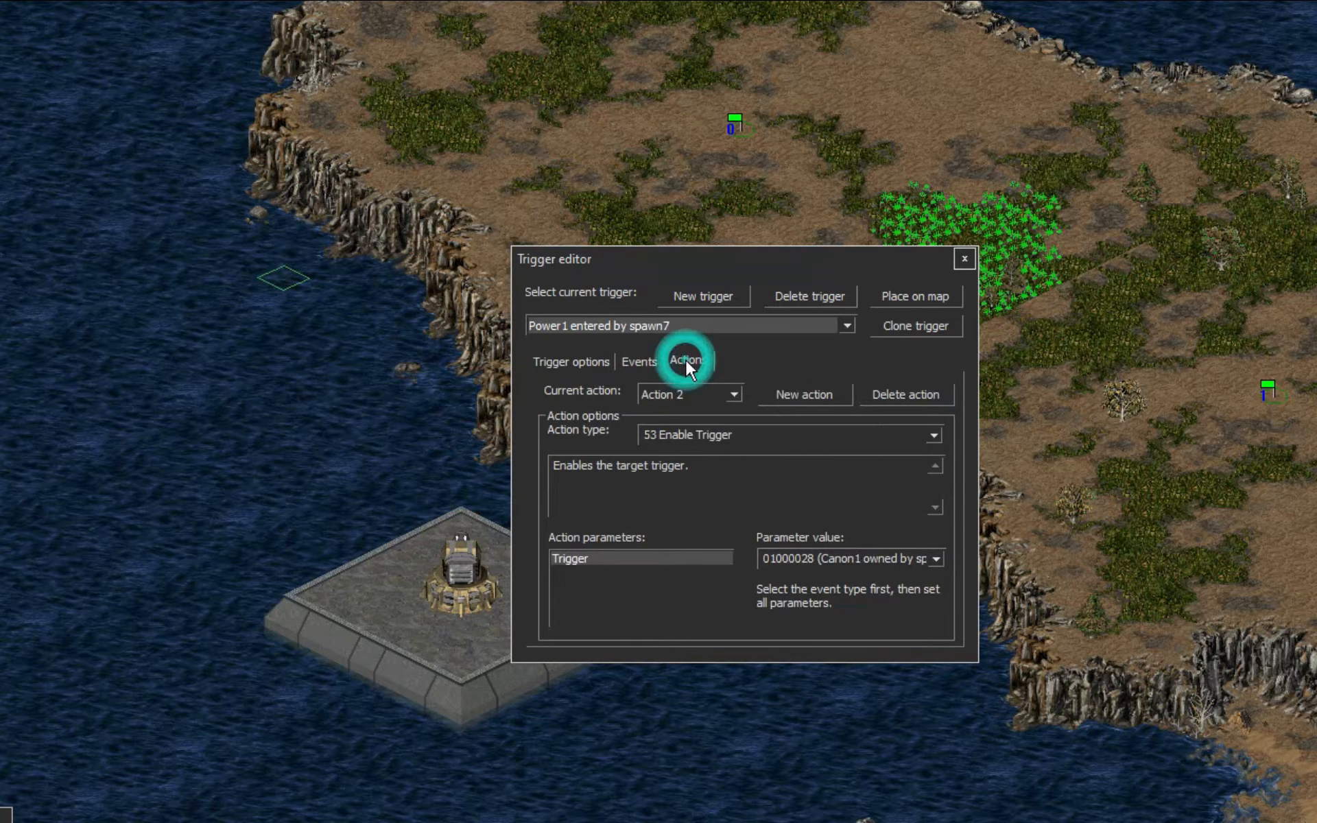
click(937, 558)
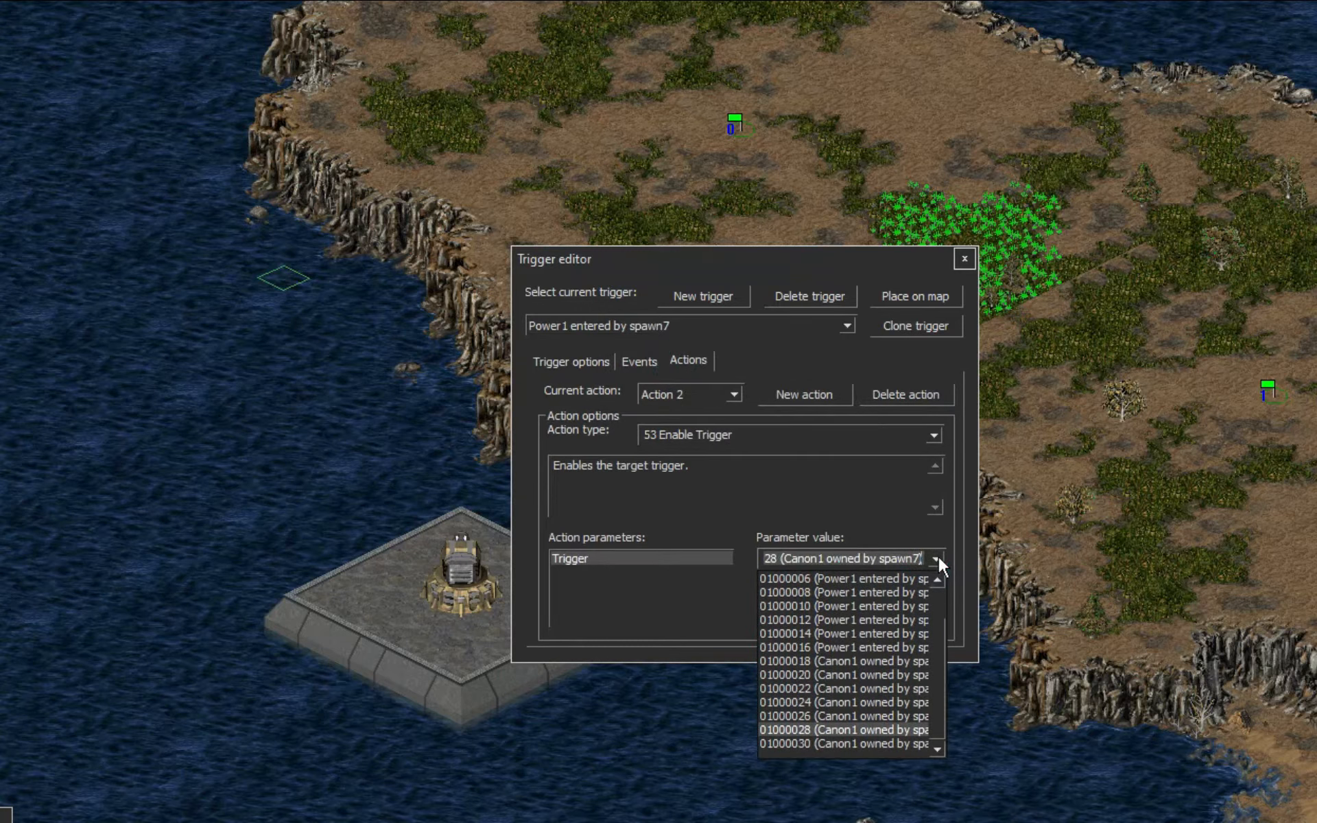
click(937, 559)
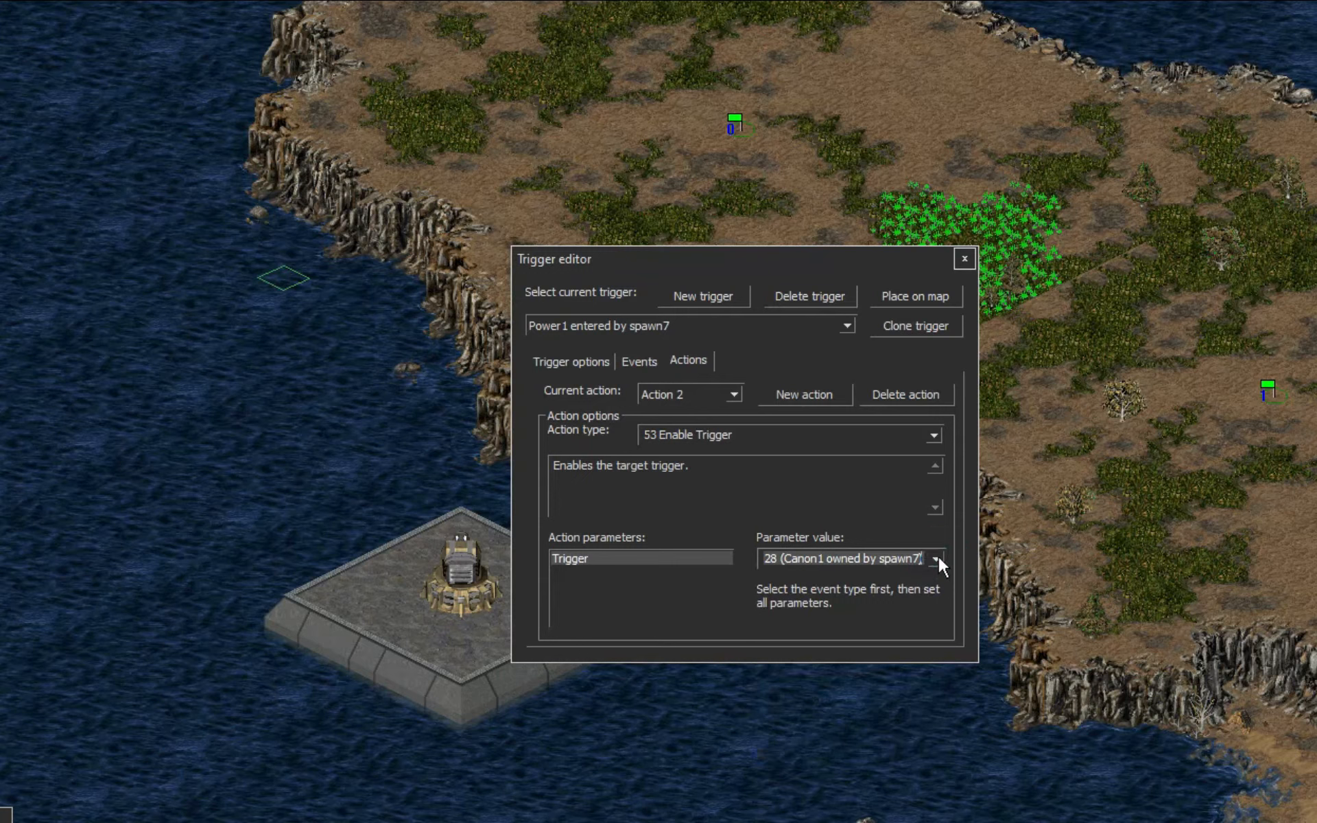
- Check the attached triggers of "Canon1 owned by spawn6" and "Canon1 owned by spawn5" in the Trigger editor
click(585, 356)
click(595, 326)
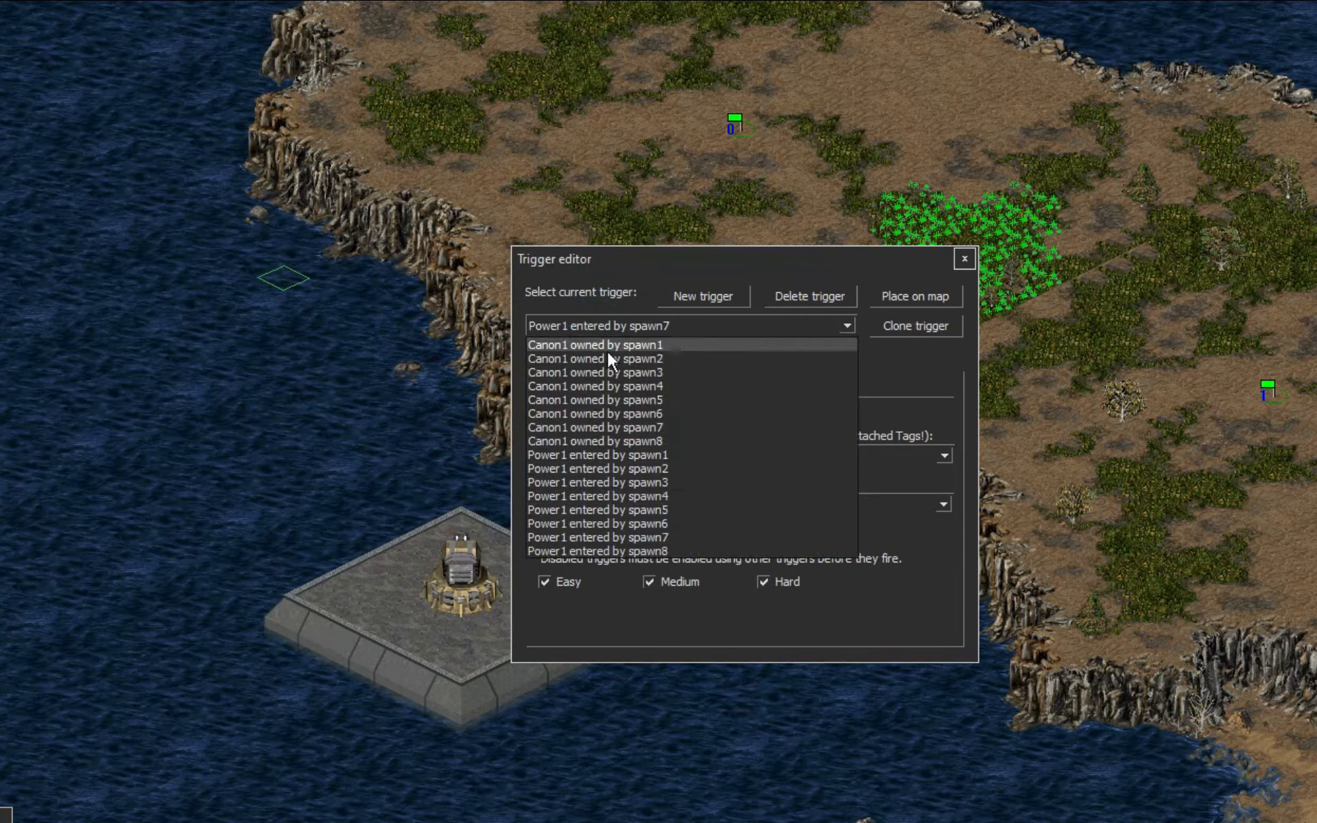
click(609, 414)
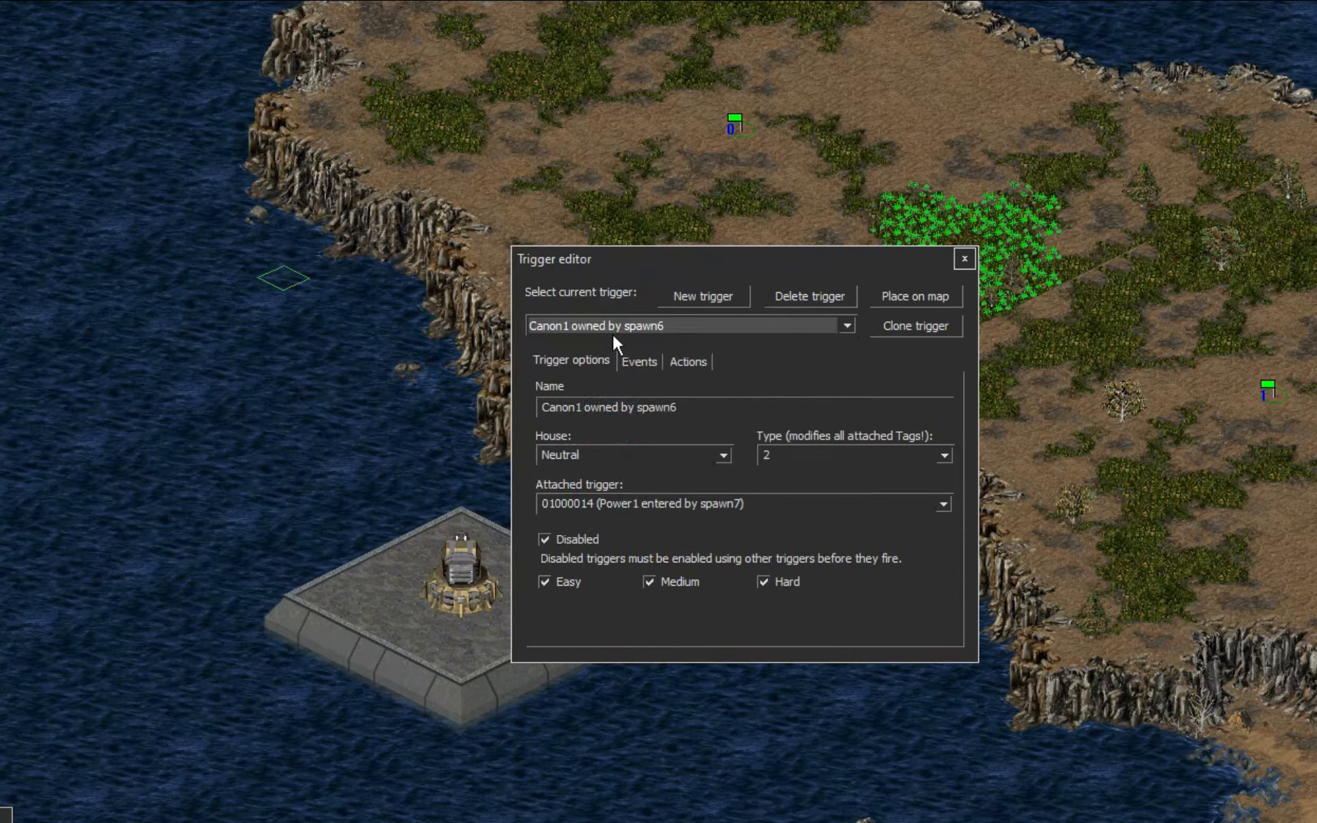
click(631, 324)
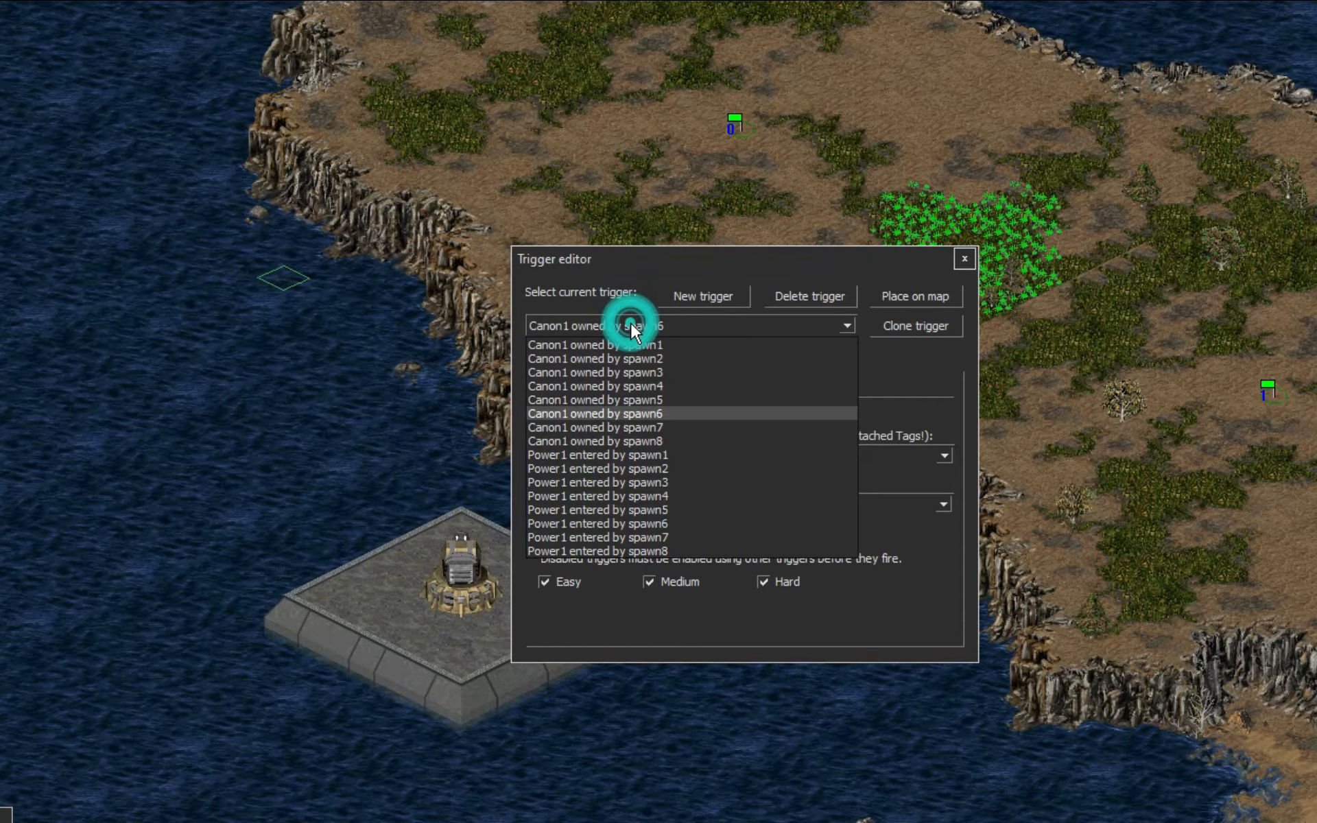
click(615, 395)
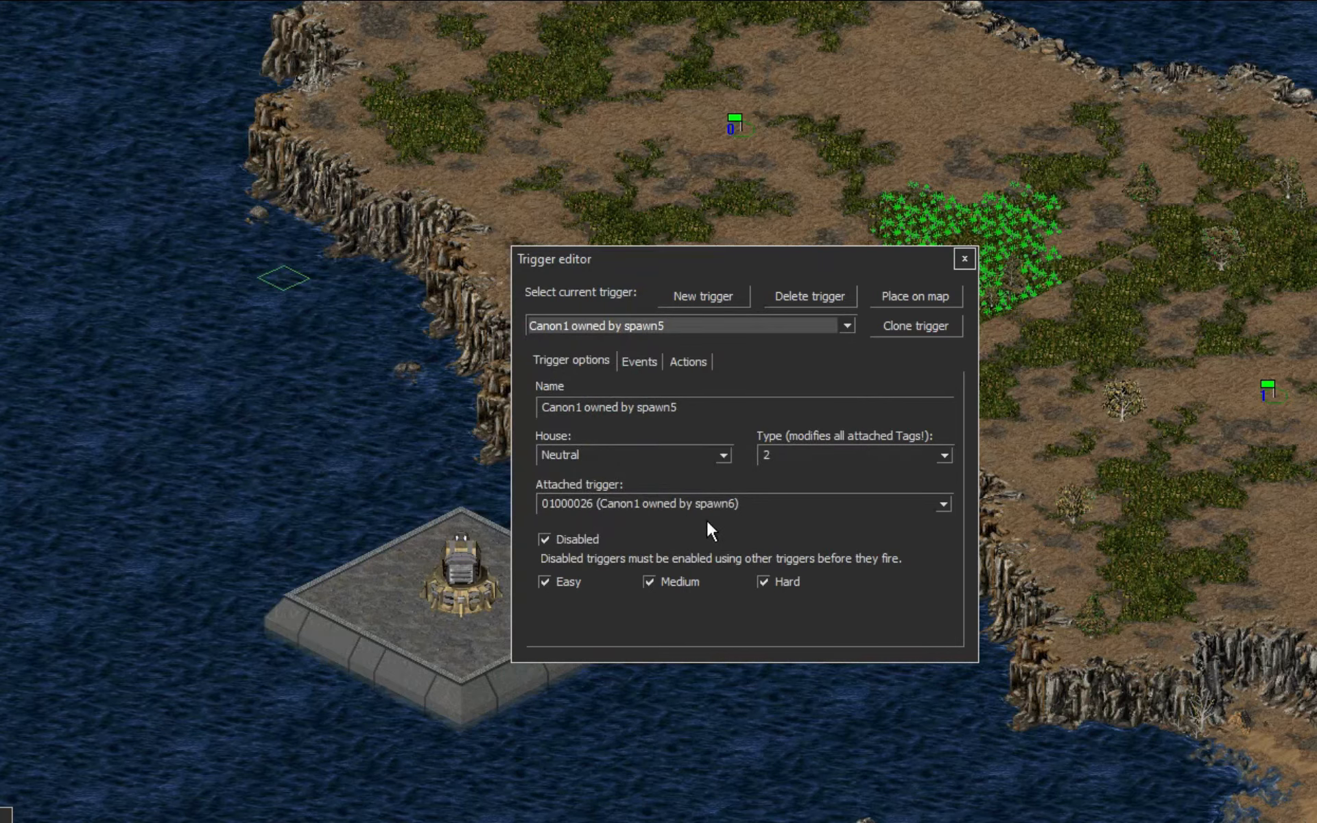
- Set the attached trigger of "Canon1 owned by spawn6" to 01000028 (Canon1 owned by spawn7)
click(649, 324)
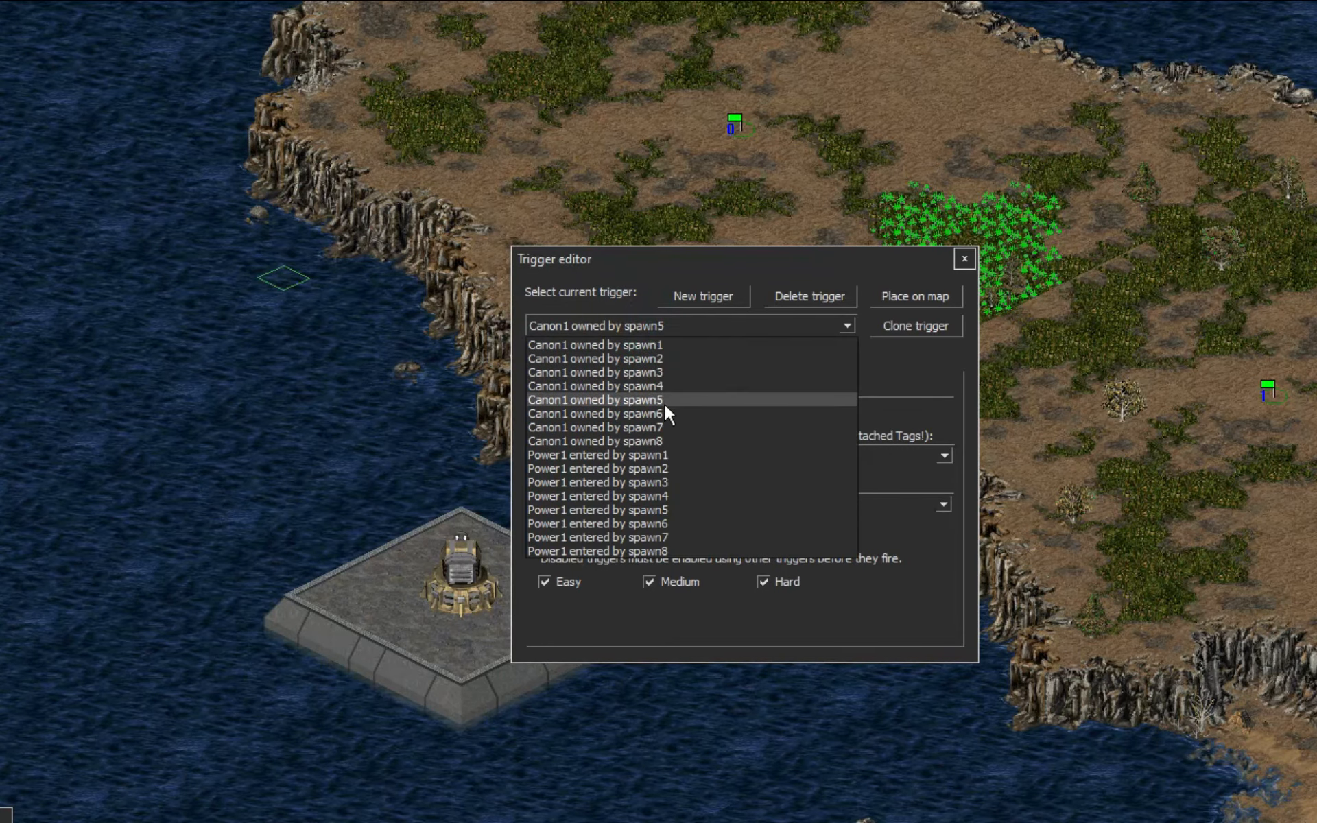
click(667, 414)
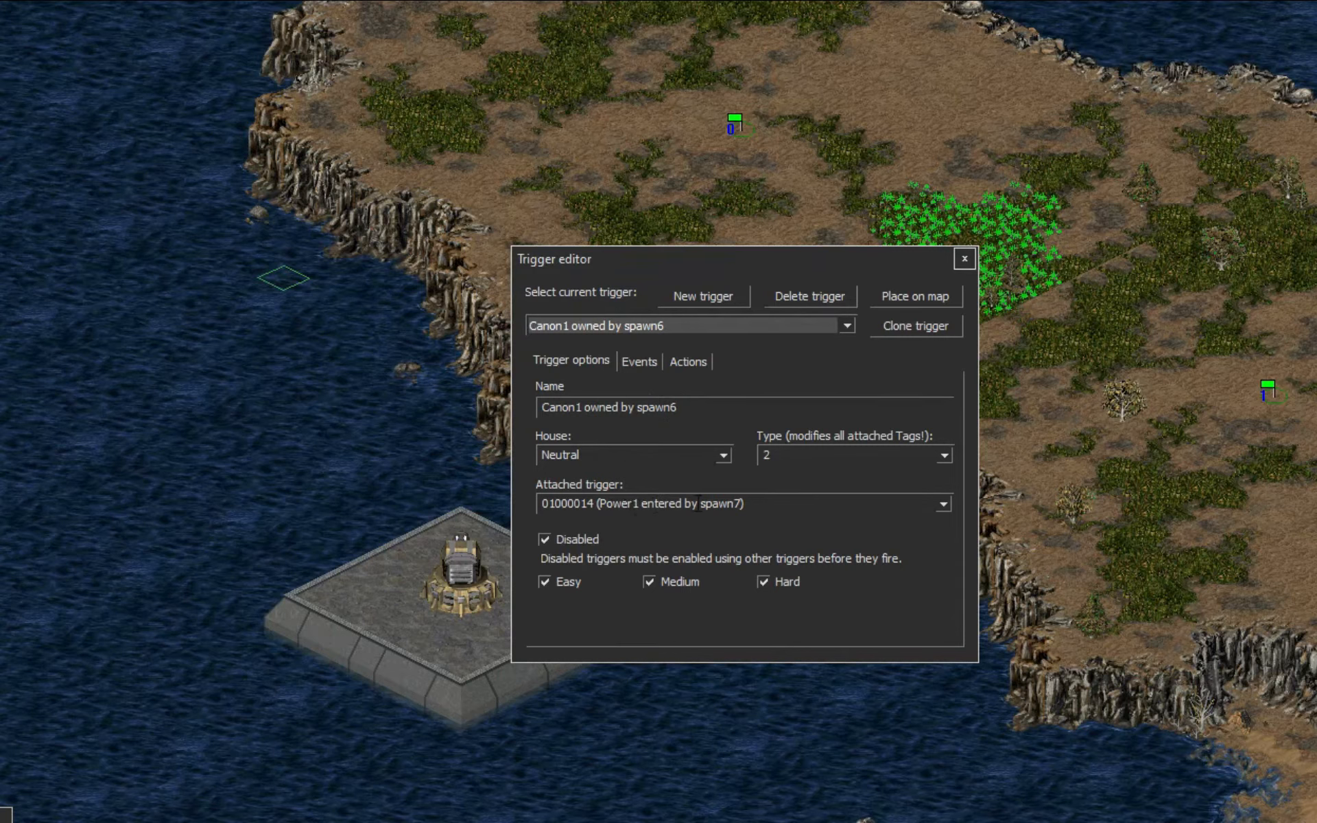
click(944, 504)
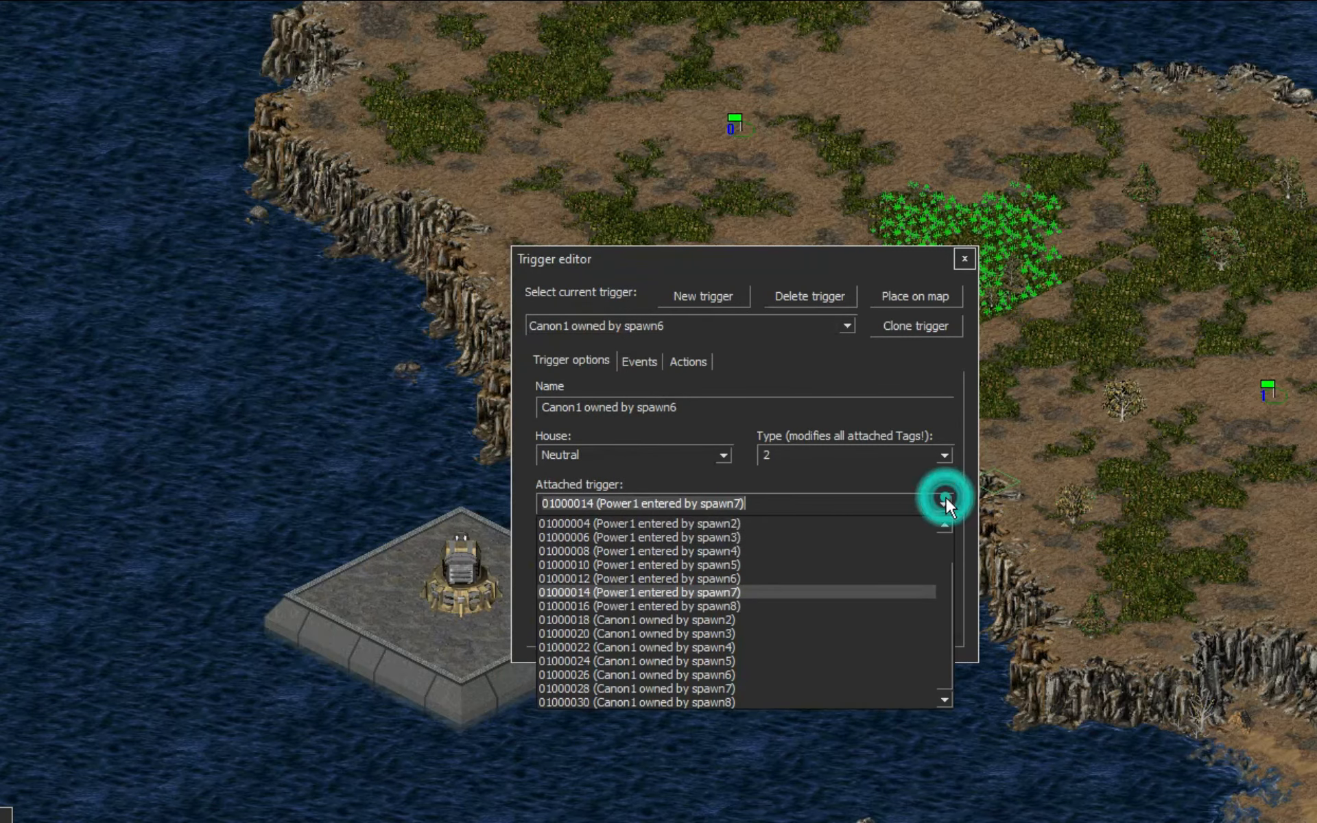
click(712, 685)
- Open "Canon1 owned by spawn7" and reselect 01000016 (Power1 entered by spawn8) as its attached trigger
click(657, 324)
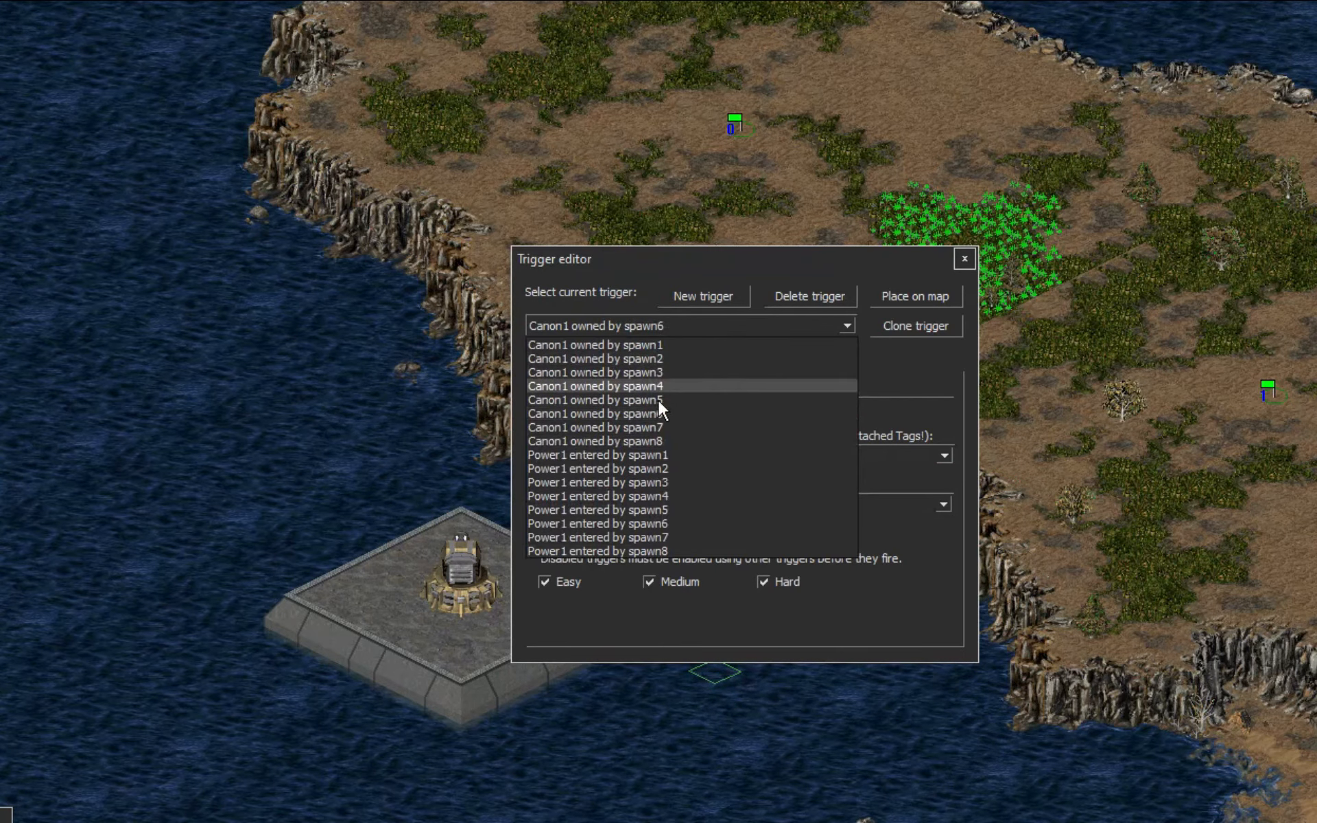
click(653, 425)
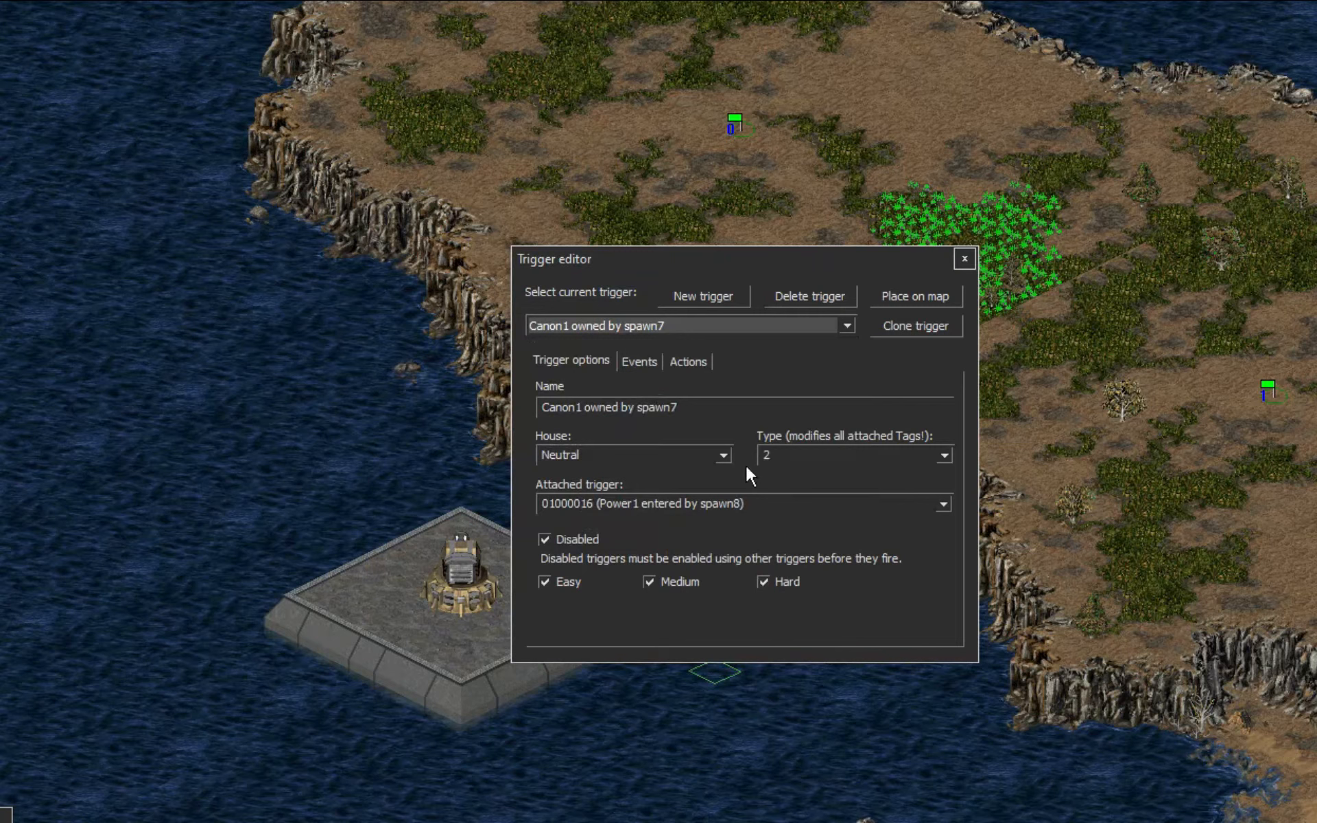
click(945, 504)
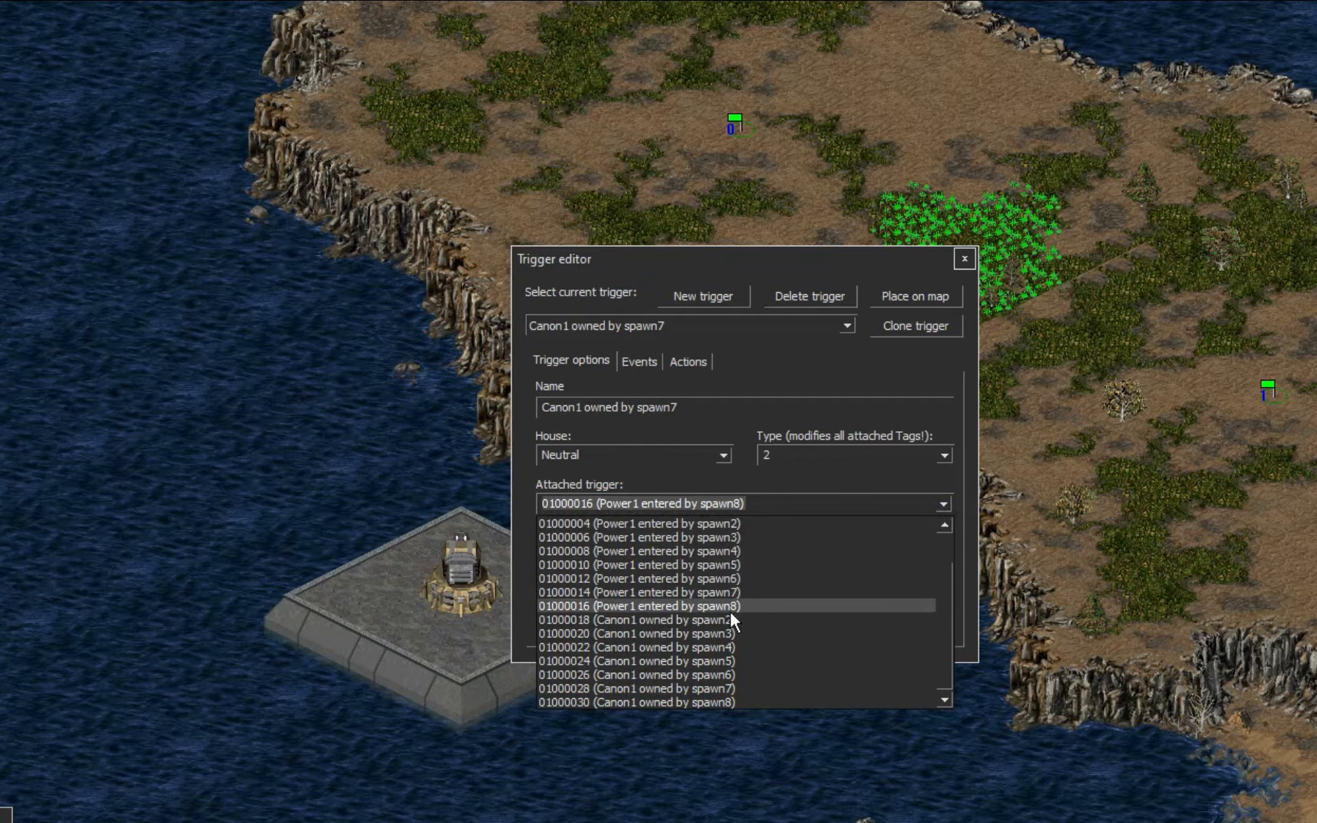
click(686, 607)
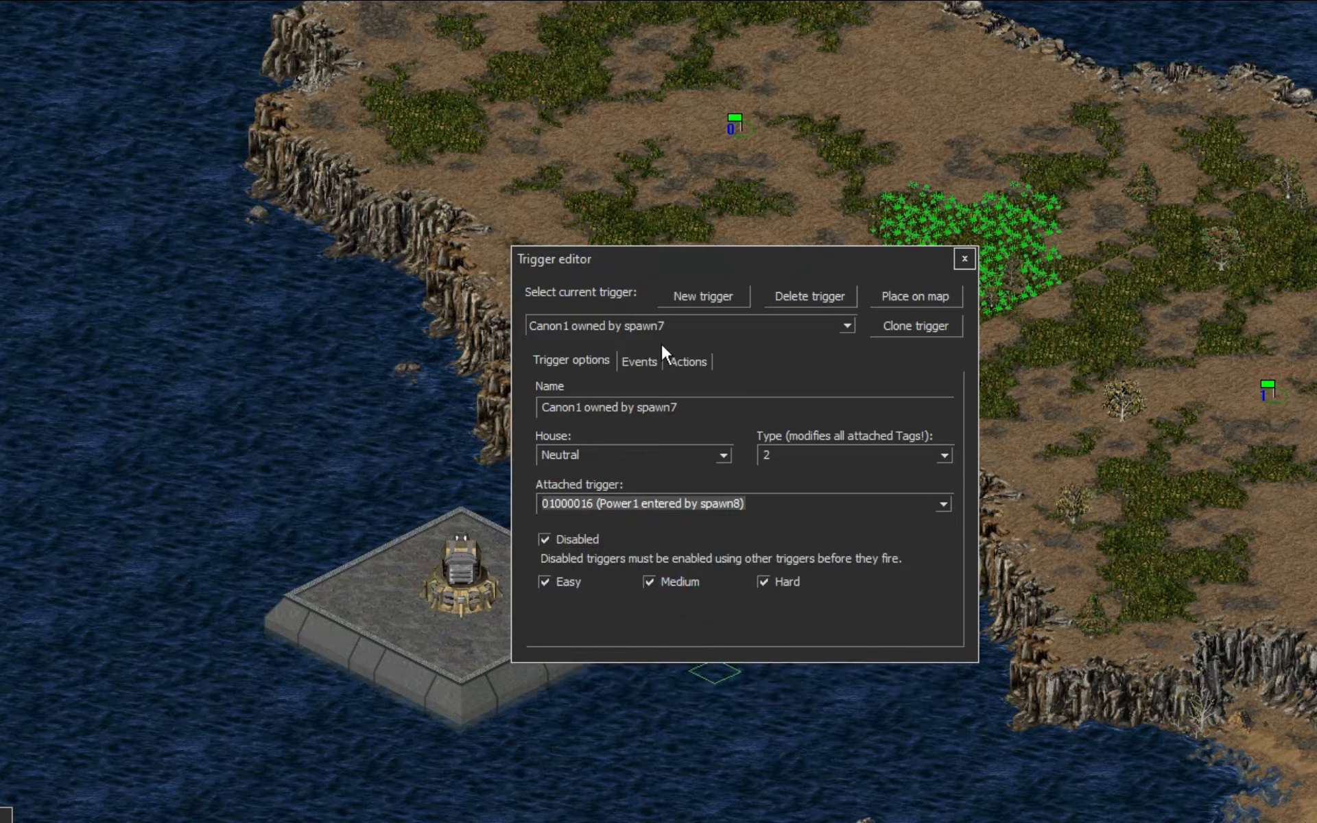
click(641, 322)
click(649, 428)
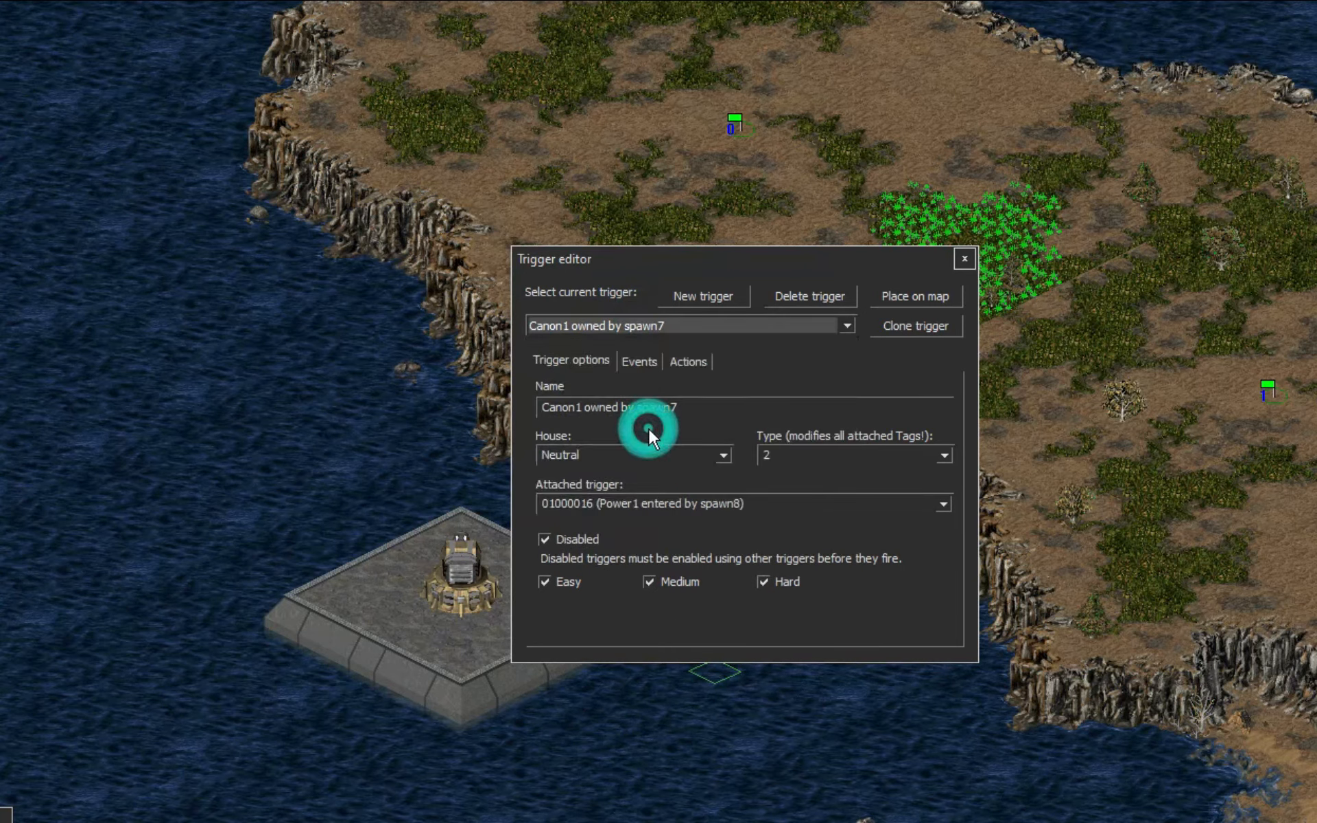
- Compare the attached triggers of the Canon1 triggers for spawn8, spawn7 and spawn6
click(678, 332)
scroll(660, 418, up, 1)
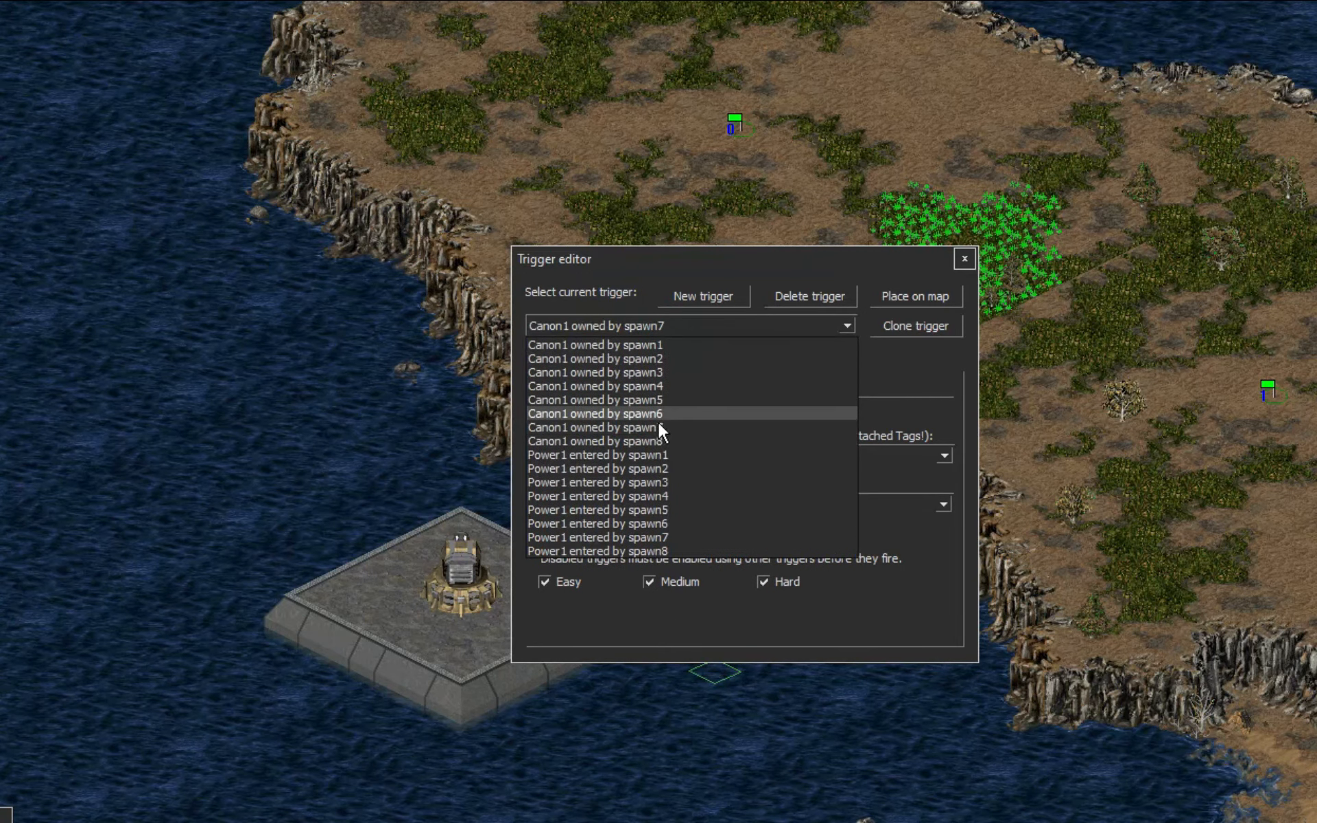
click(655, 432)
click(672, 336)
scroll(657, 406, up, 1)
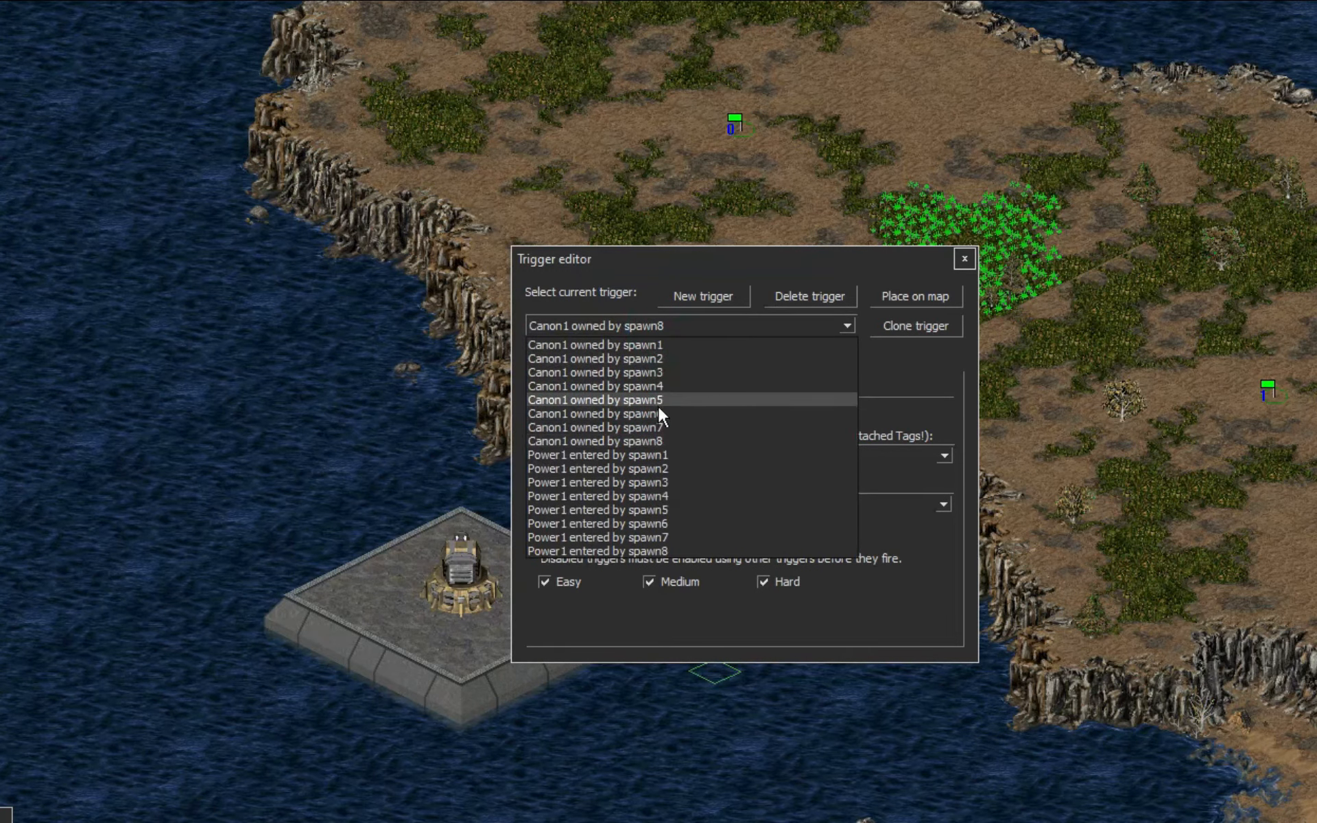
click(637, 422)
click(668, 321)
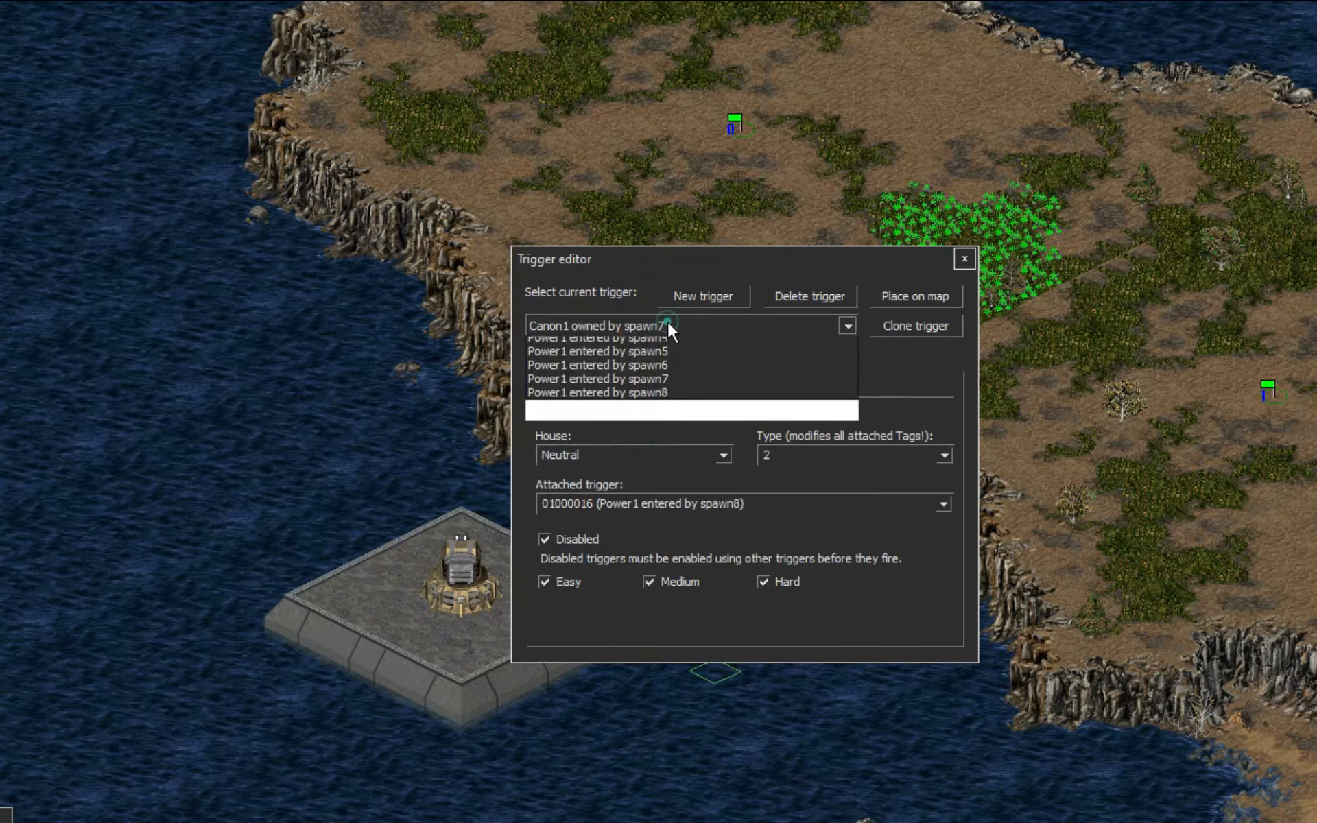
click(626, 413)
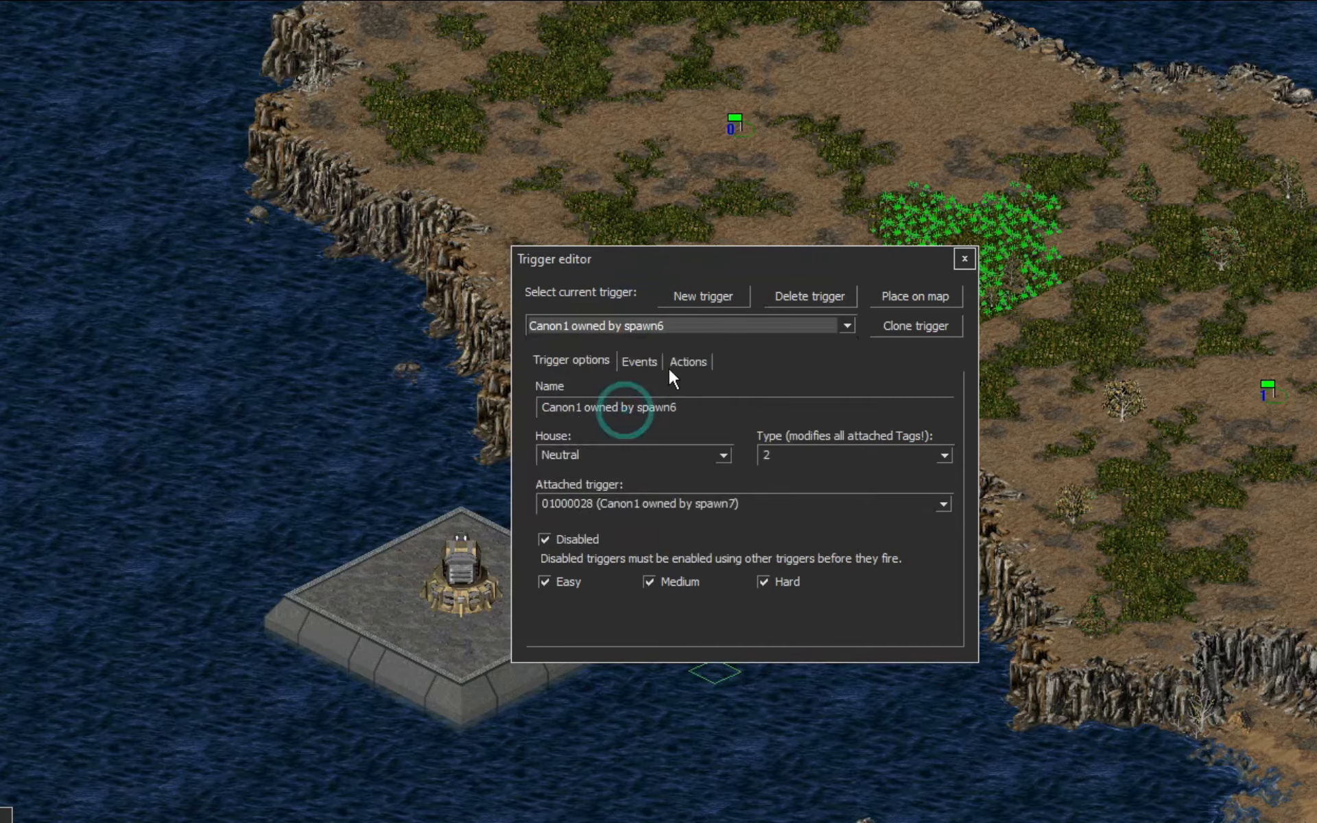
- Set the attached trigger of "Canon1 owned by spawn7" to 01000030 (Canon1 owned by spawn8)
click(660, 331)
click(607, 428)
click(940, 503)
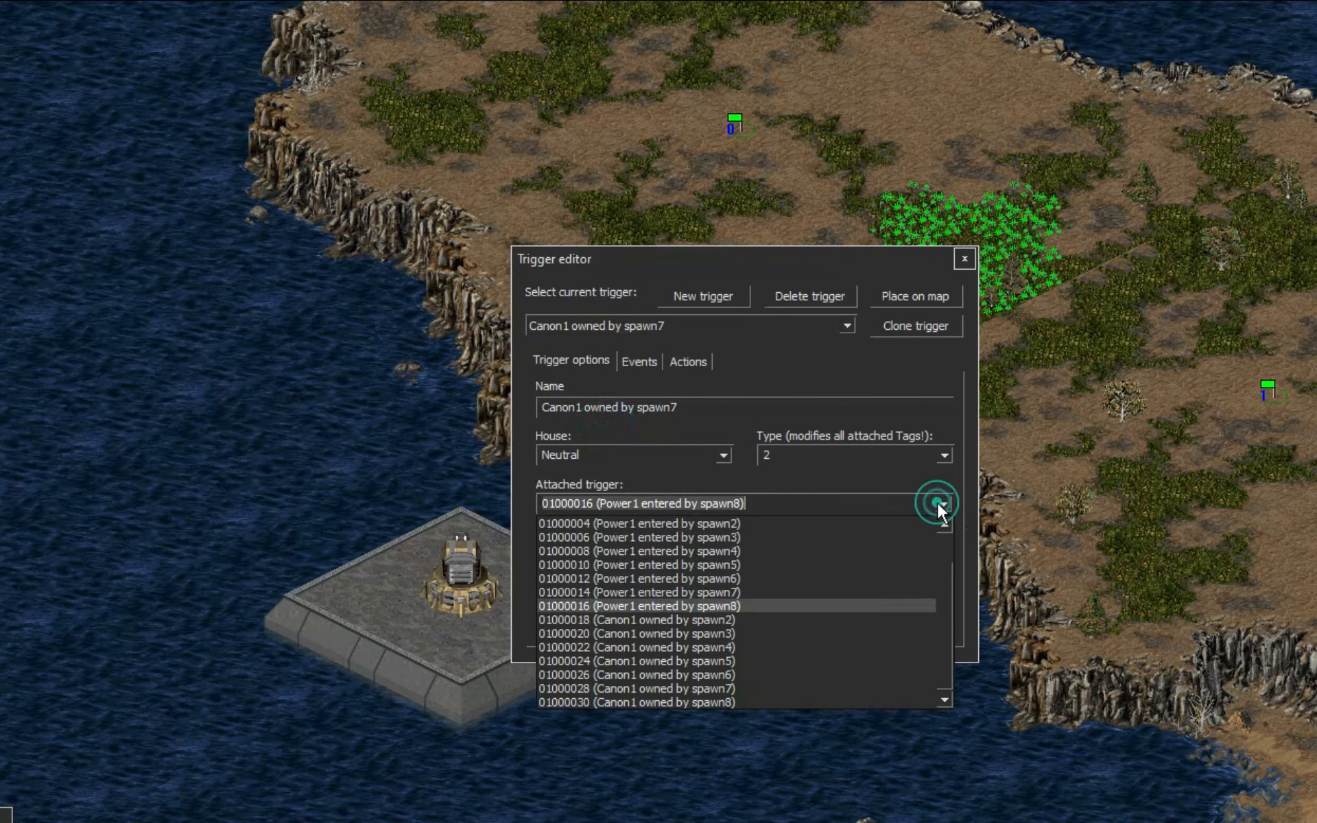
click(686, 700)
- Recheck the Canon1 triggers for spawn6 and spawn8, including the attached trigger choices for spawn8
click(661, 326)
click(602, 413)
click(663, 327)
click(613, 439)
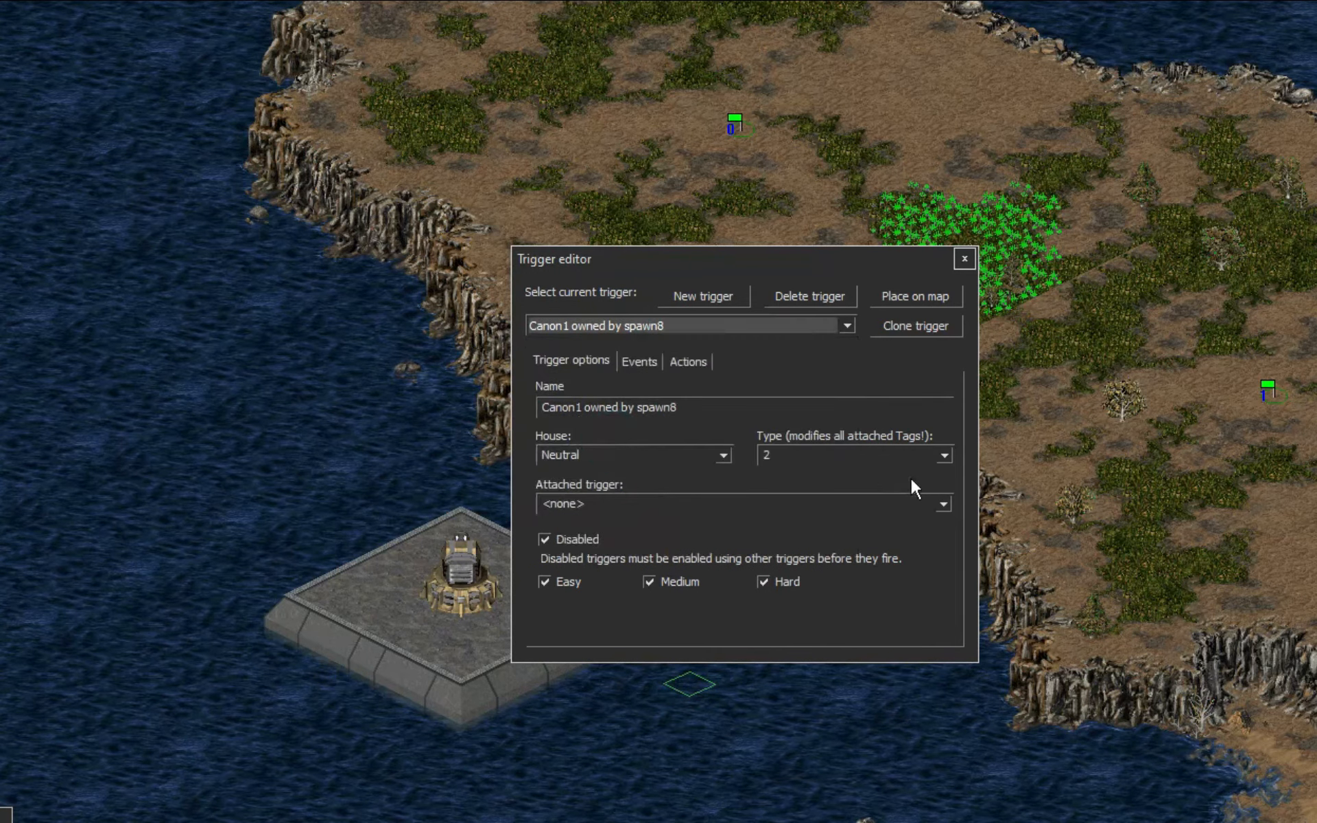
click(942, 503)
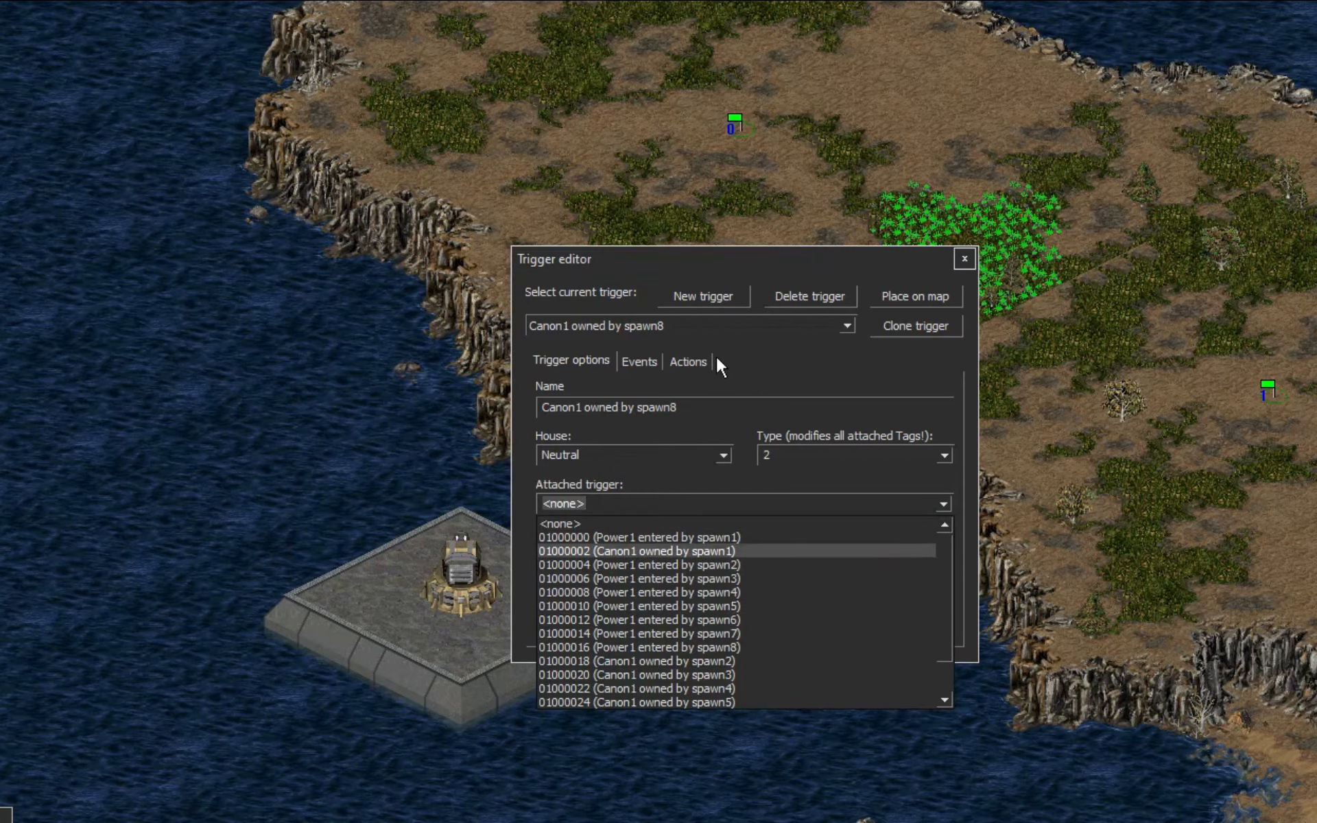
click(652, 323)
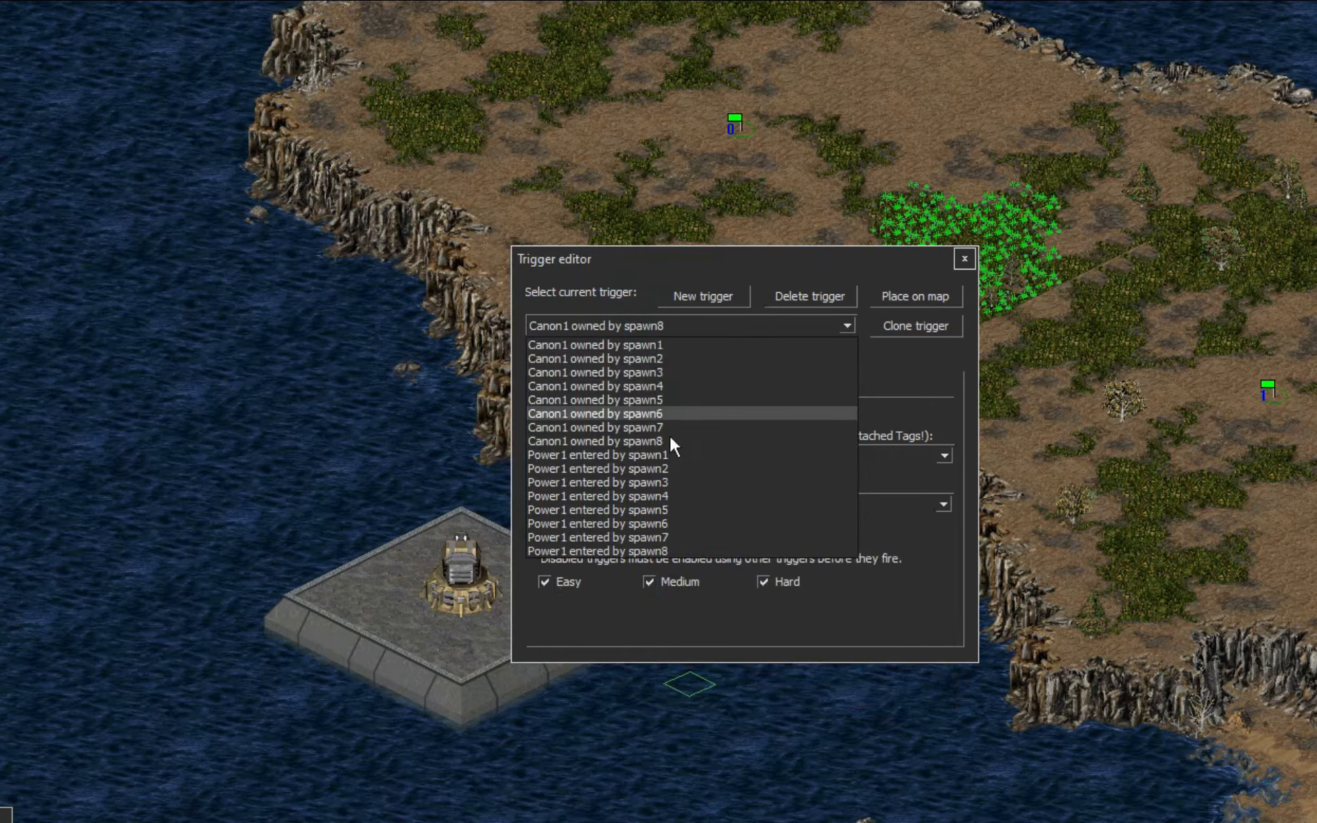
click(854, 271)
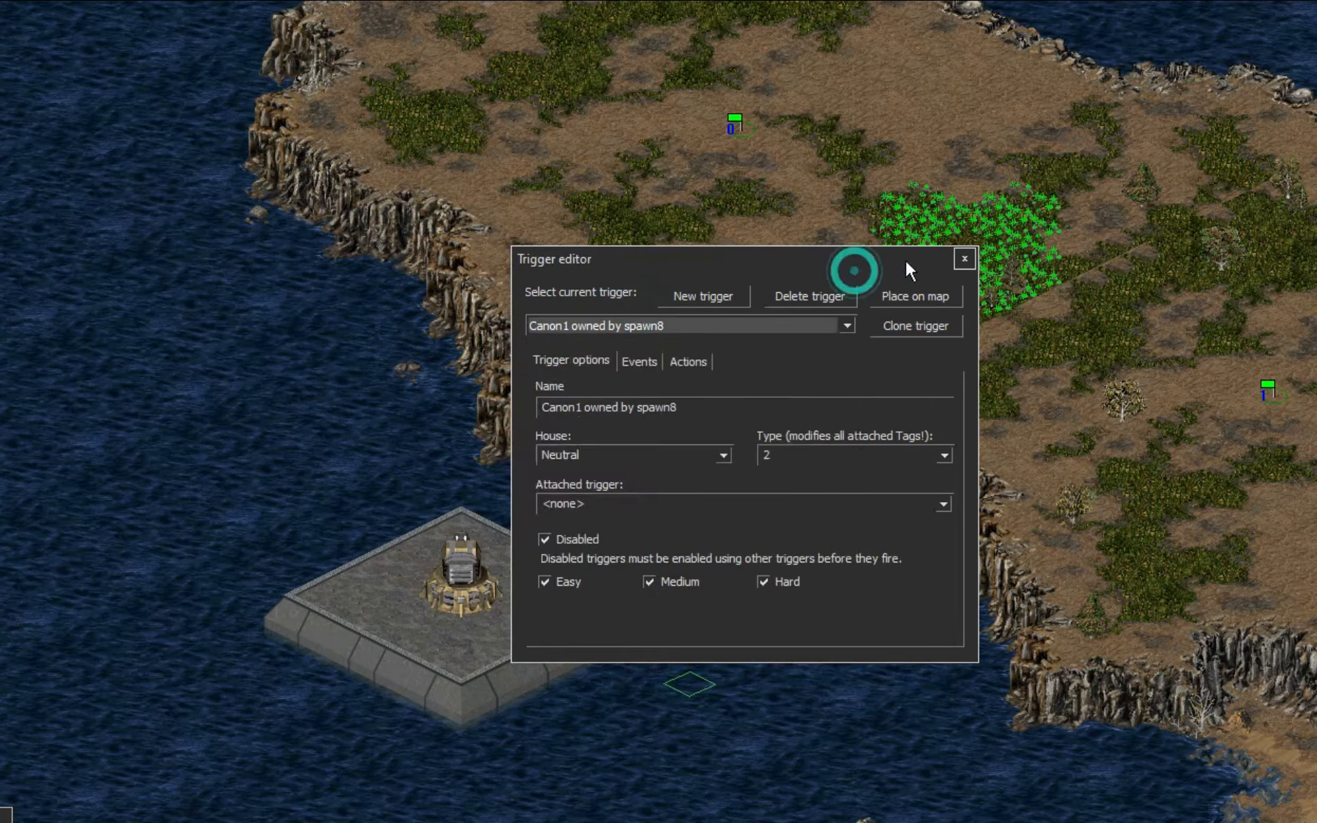
- Close the Trigger editor and save the map with the corrected Canon1 chain, accepting the map check
click(964, 258)
click(138, 1)
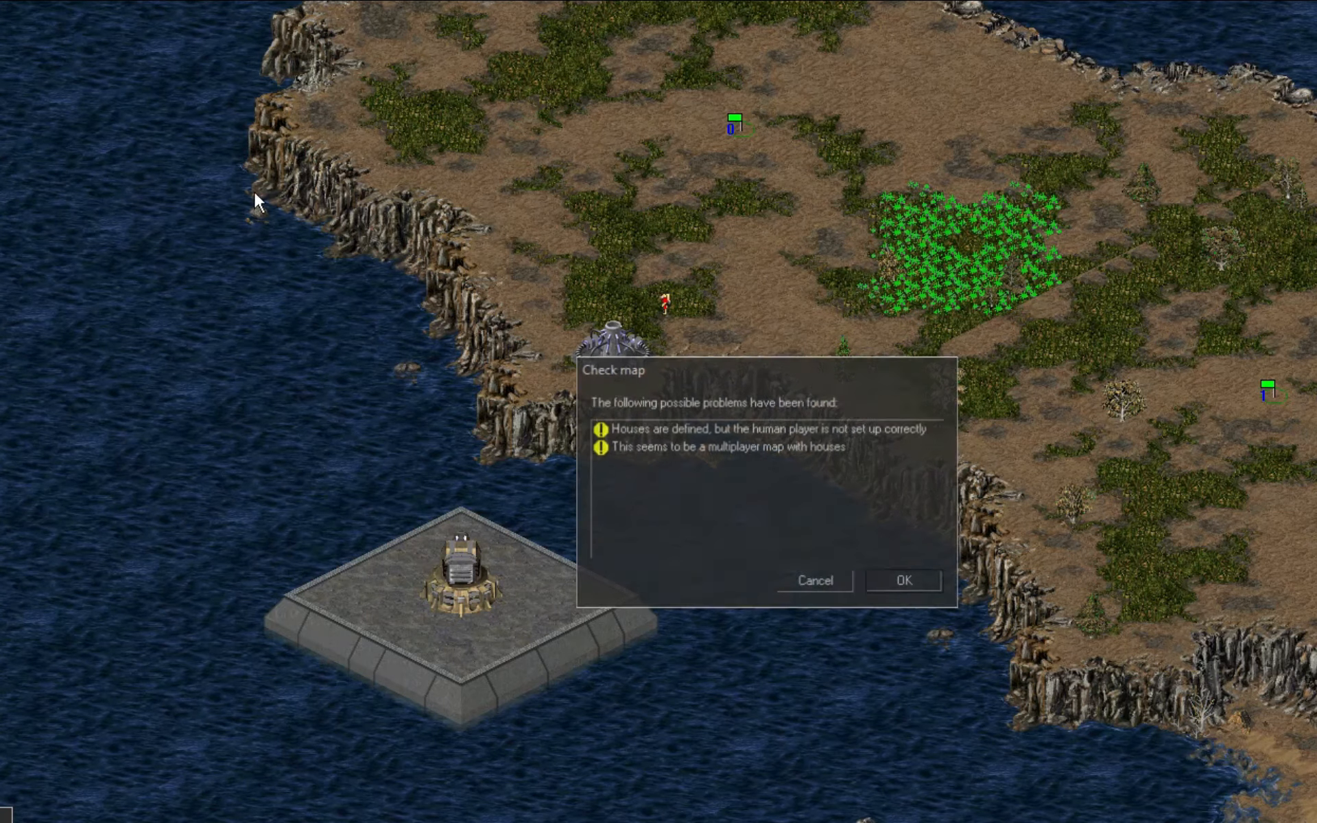
click(898, 589)
click(914, 577)
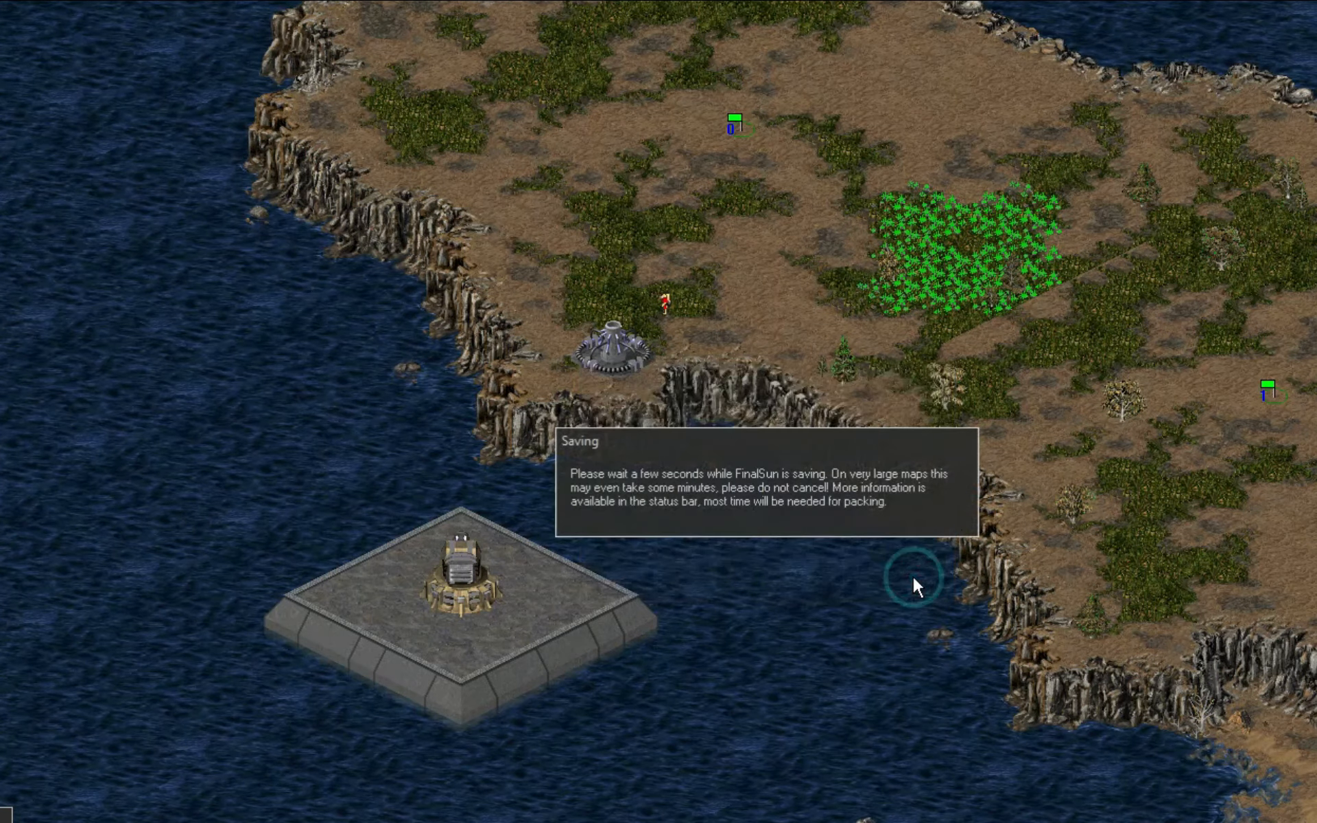
- Check the owner of the infantry unit beside the power plant in its properties, leaving them unchanged
drag(928, 476, 919, 435)
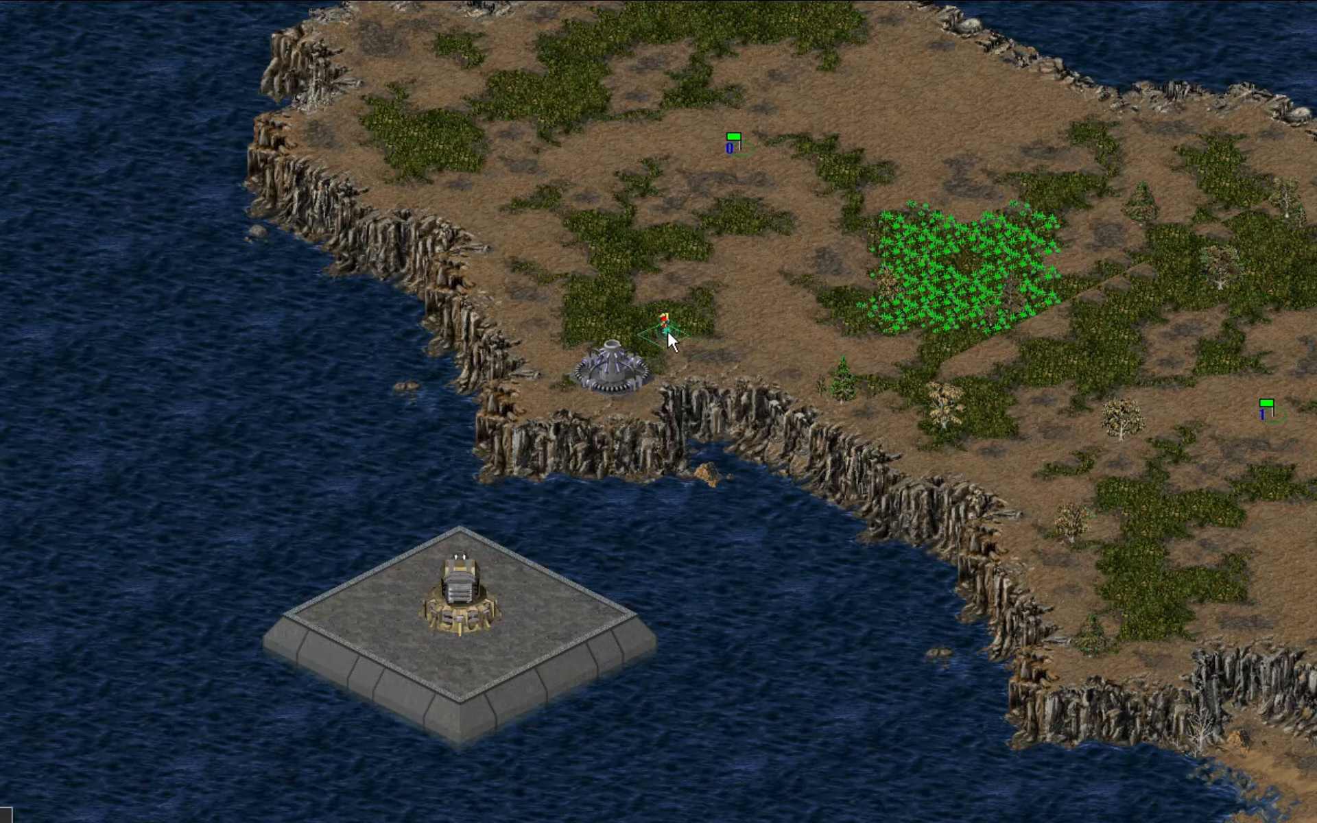
double_click(664, 322)
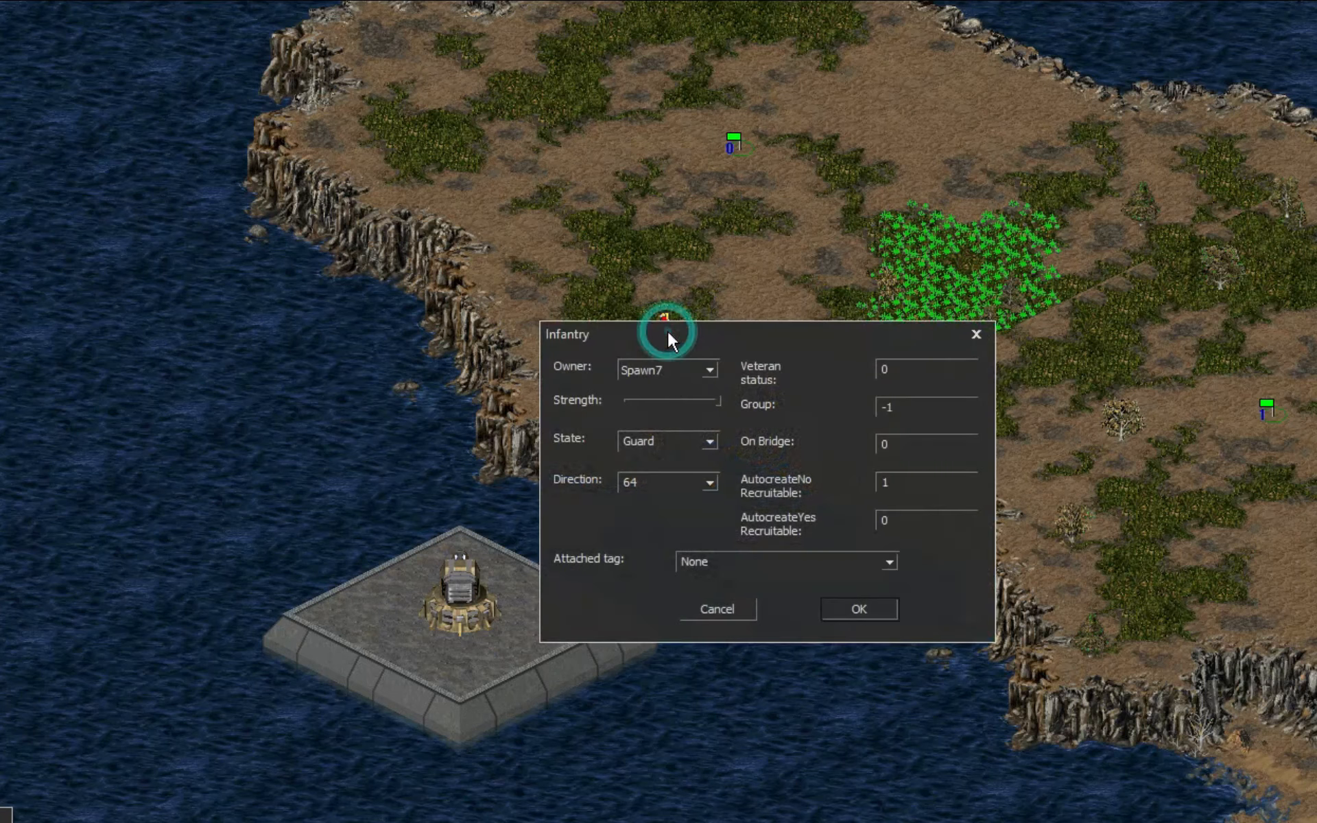
click(731, 611)
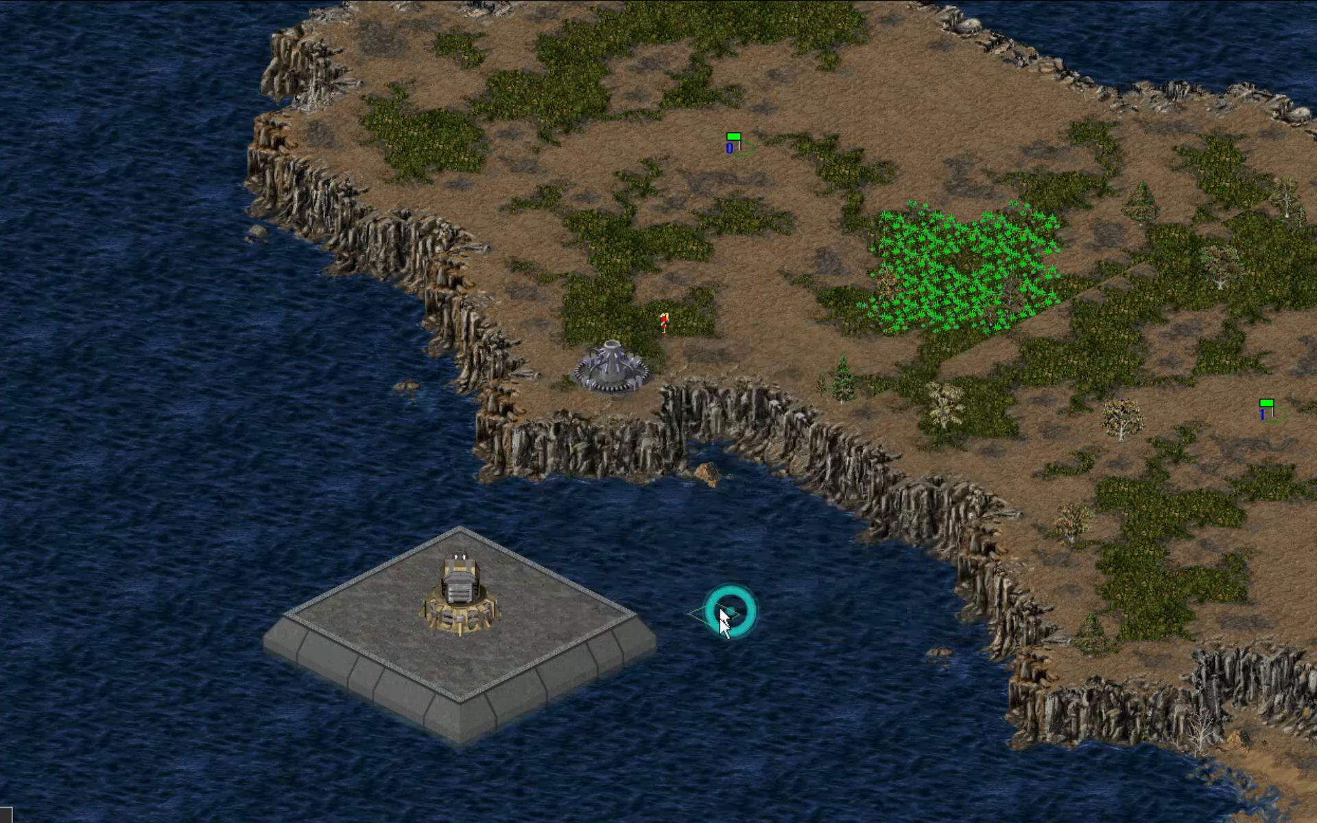
- Switch to CnCNet and launch the X Grinder TS Special map at start position 7 without AI players
key(alt+Tab)
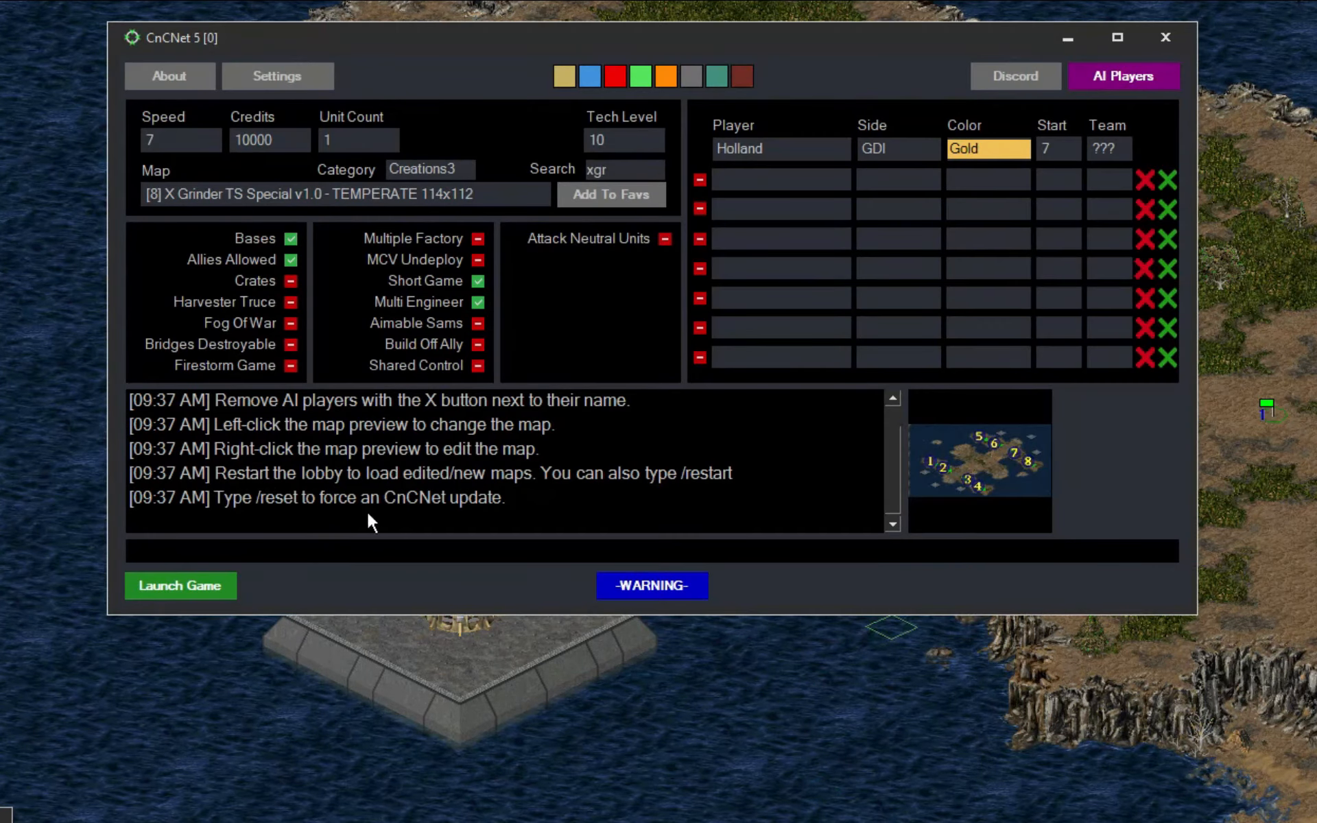
click(183, 595)
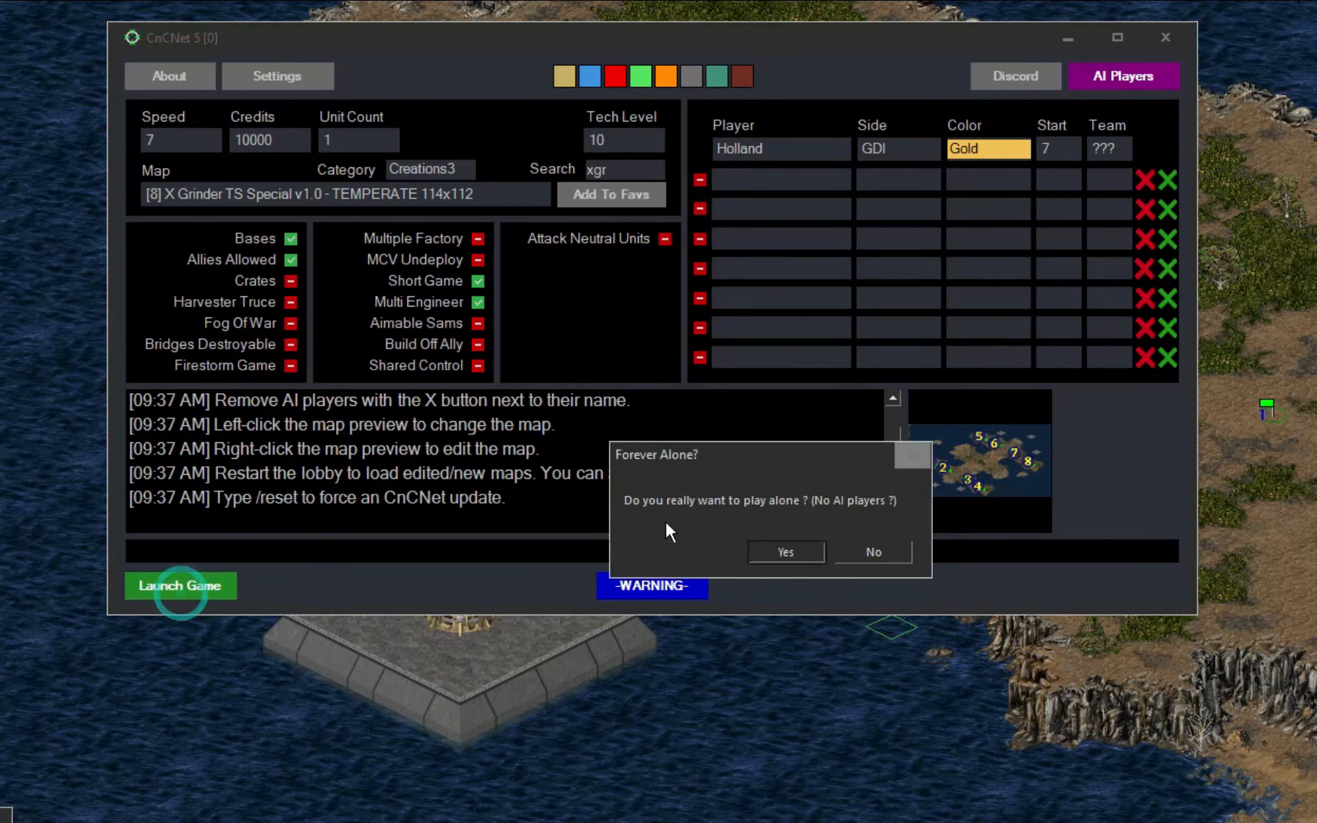
click(763, 547)
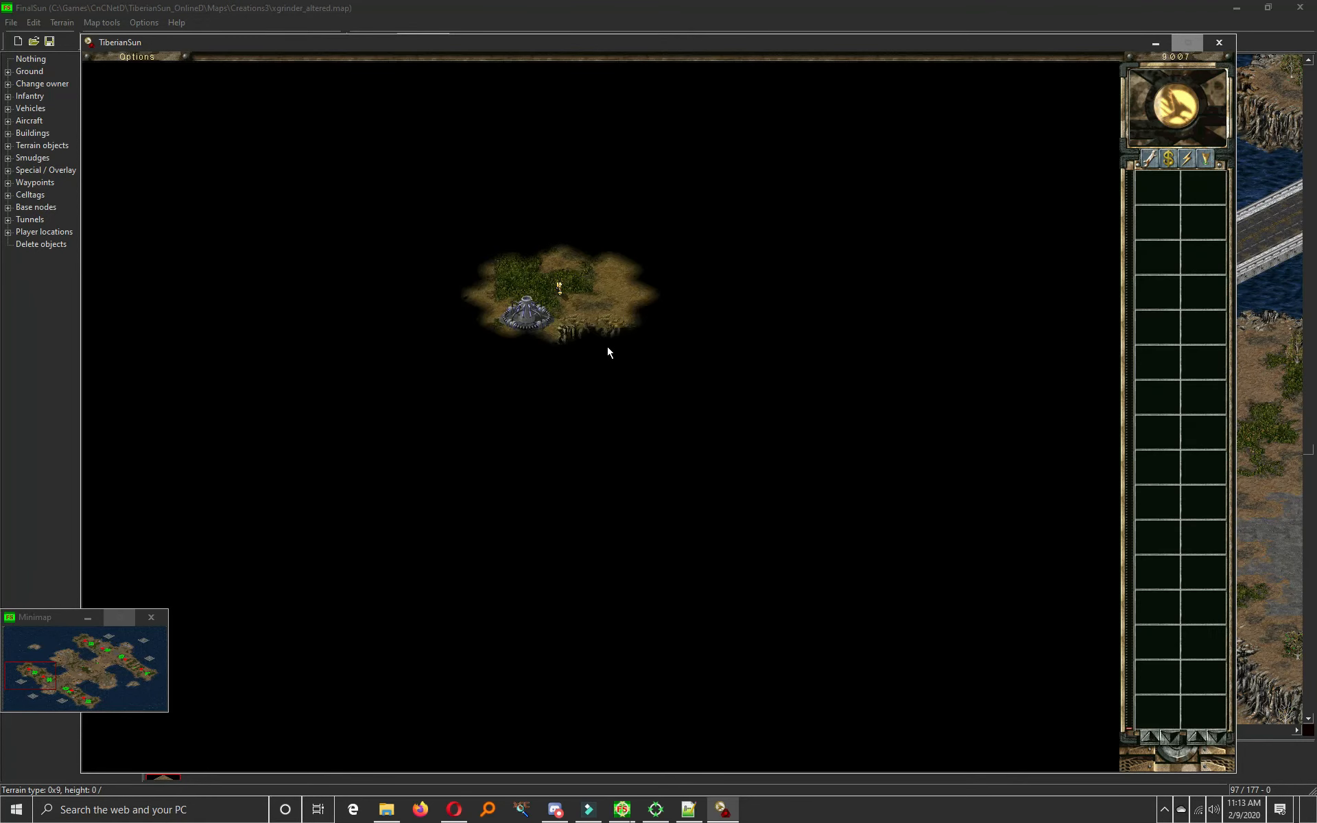
- Test the trigger by sending the infantry unit into the power plant, quit the game and minimize CnCNet
click(514, 320)
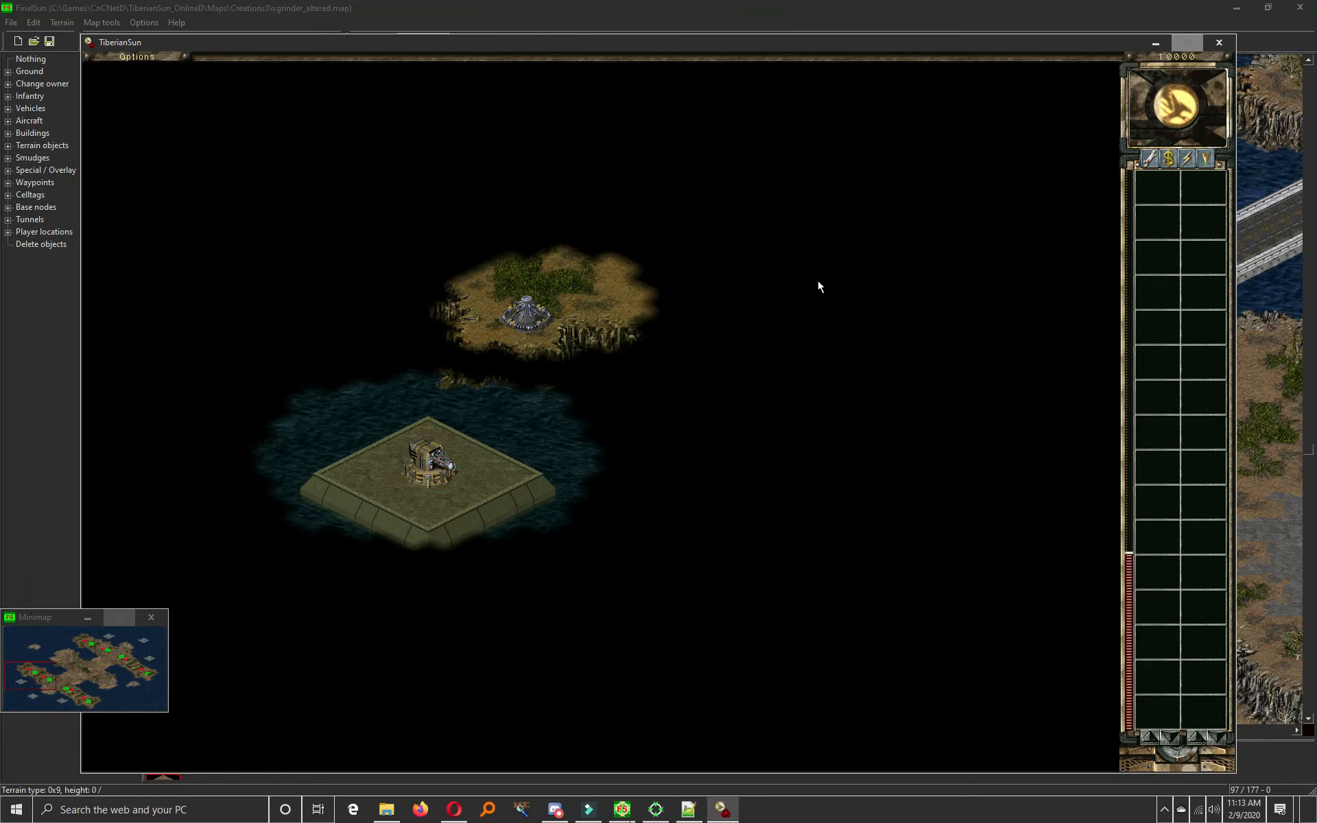
key(alt+F4)
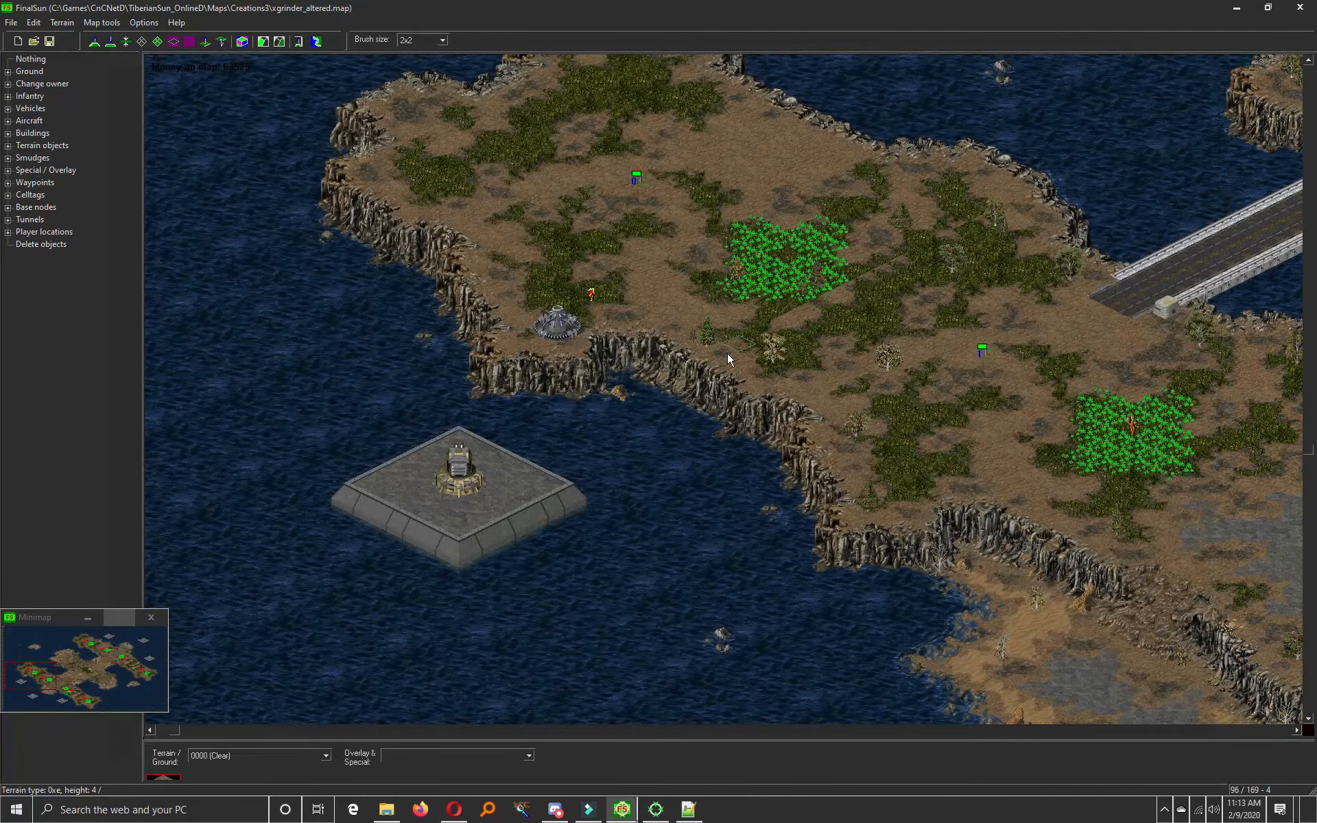
drag(727, 352, 717, 330)
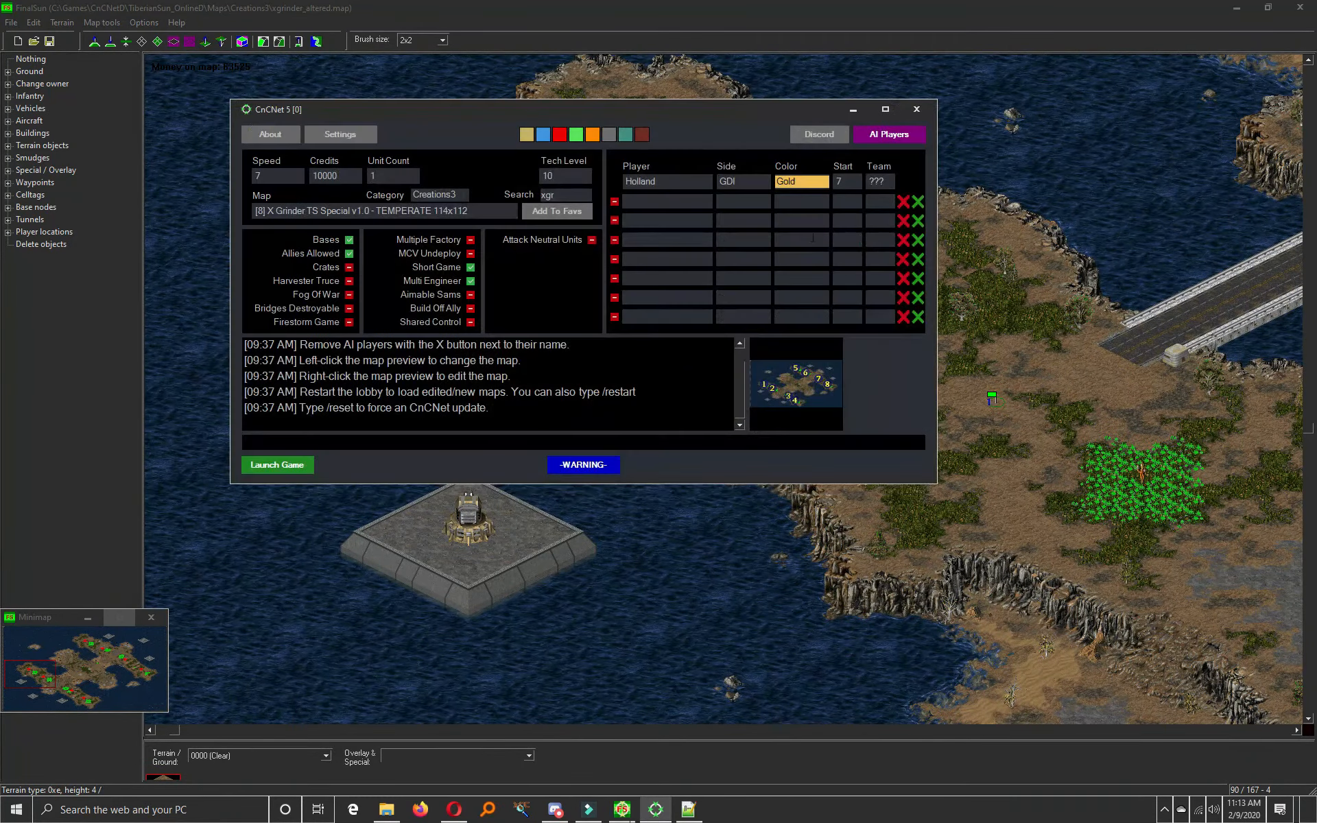
click(854, 107)
- Place an Engineer from the infantry objects on the grass just behind the power plant and deselect the placement tool
drag(812, 339, 779, 311)
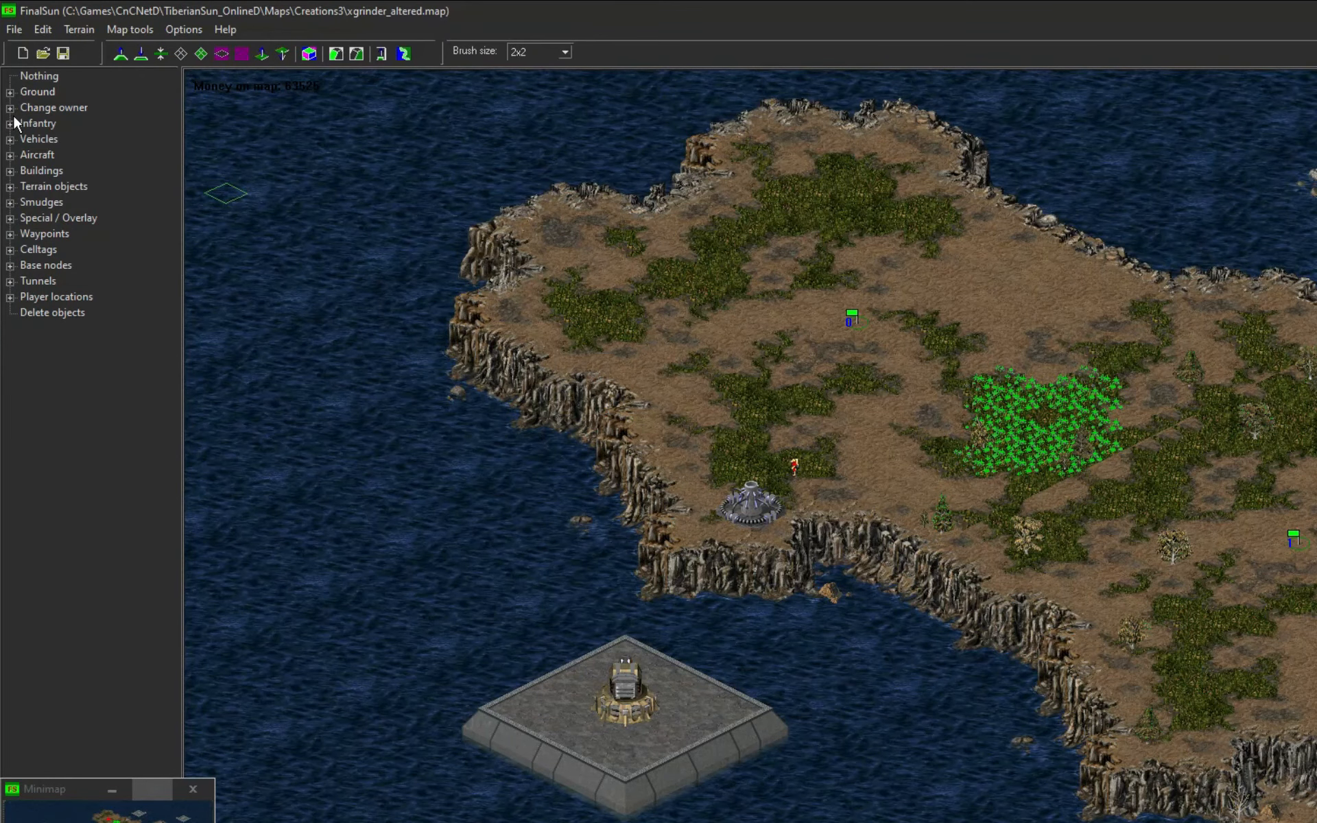
click(9, 96)
click(57, 170)
click(746, 461)
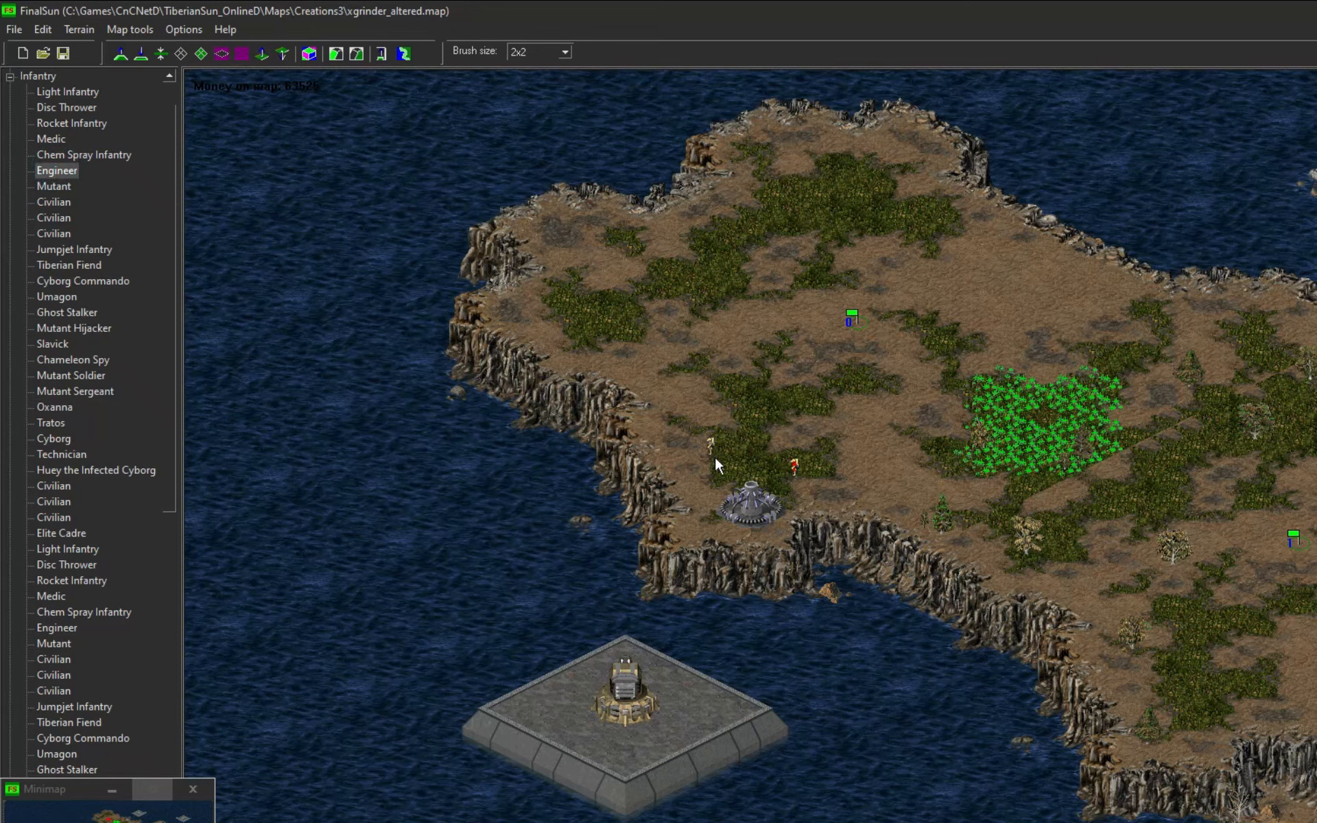
right_click(736, 469)
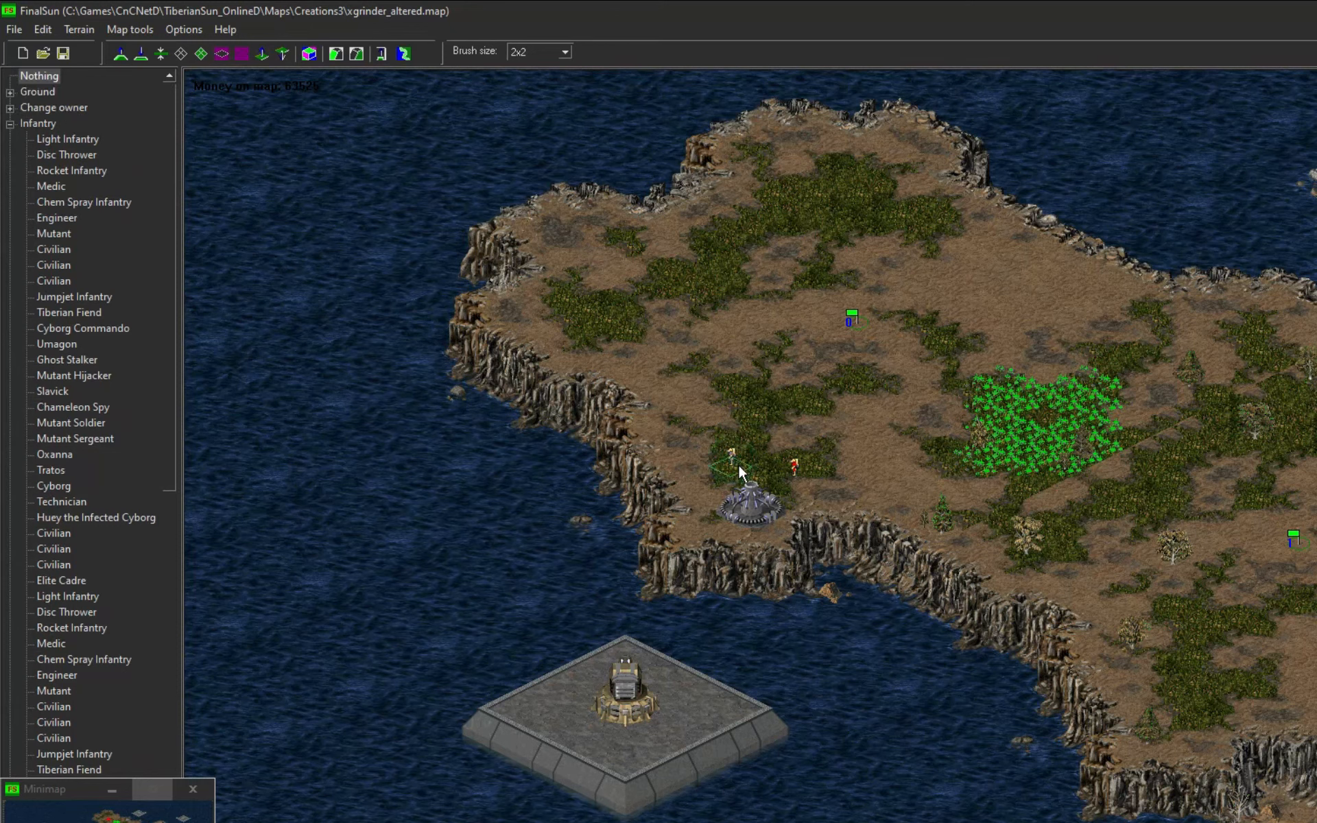
- Place another Engineer on the ground northeast of the power plant and set its owner to Spawn7
click(69, 217)
click(832, 472)
right_click(831, 465)
double_click(830, 453)
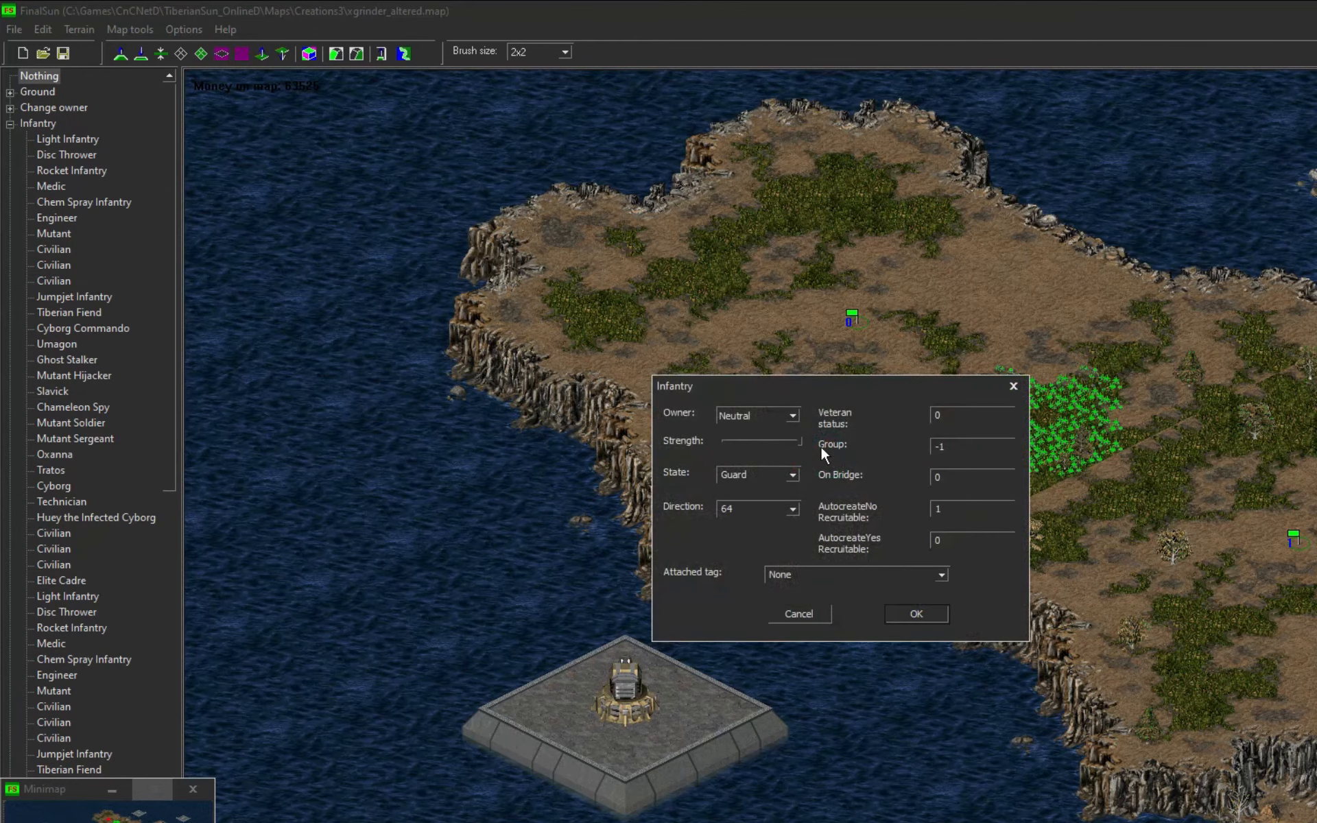
click(754, 416)
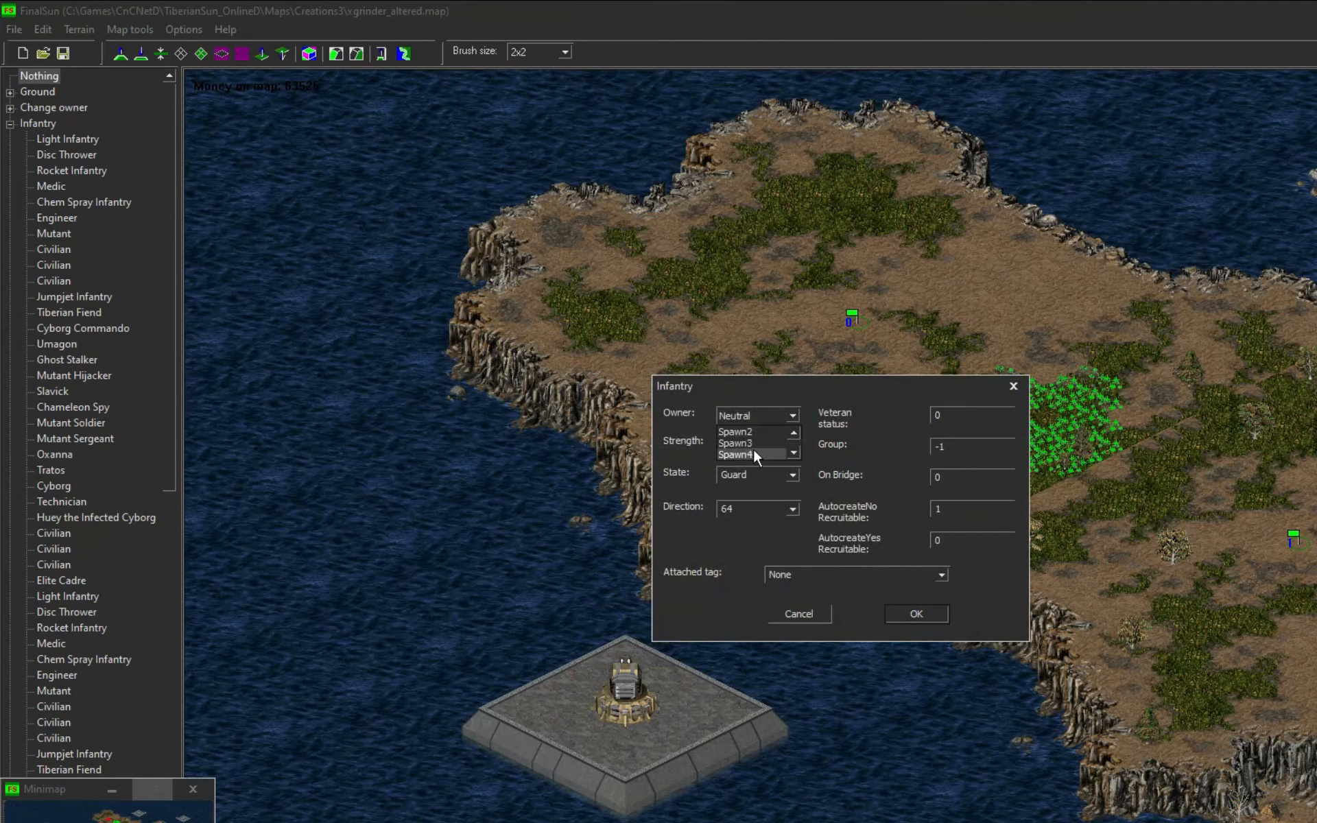
click(757, 453)
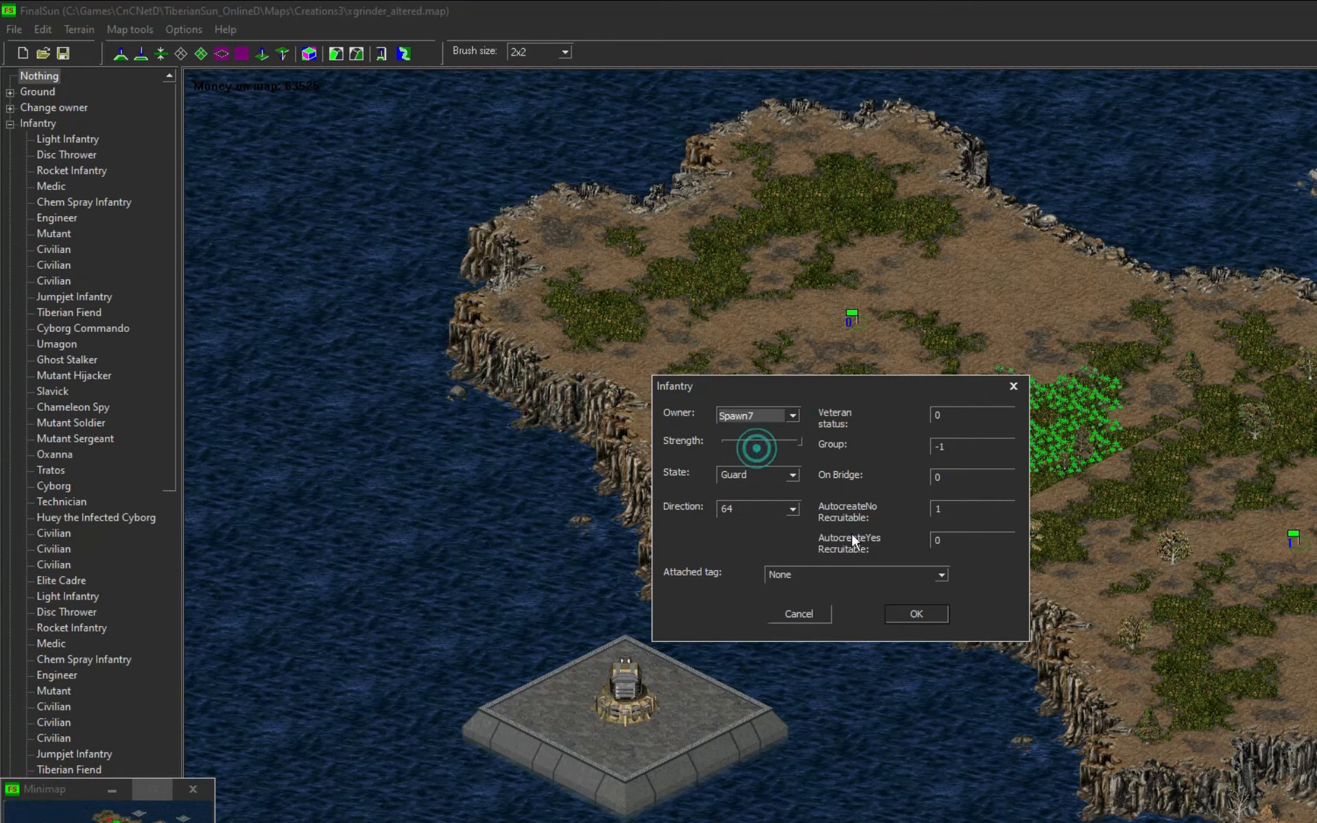
click(908, 612)
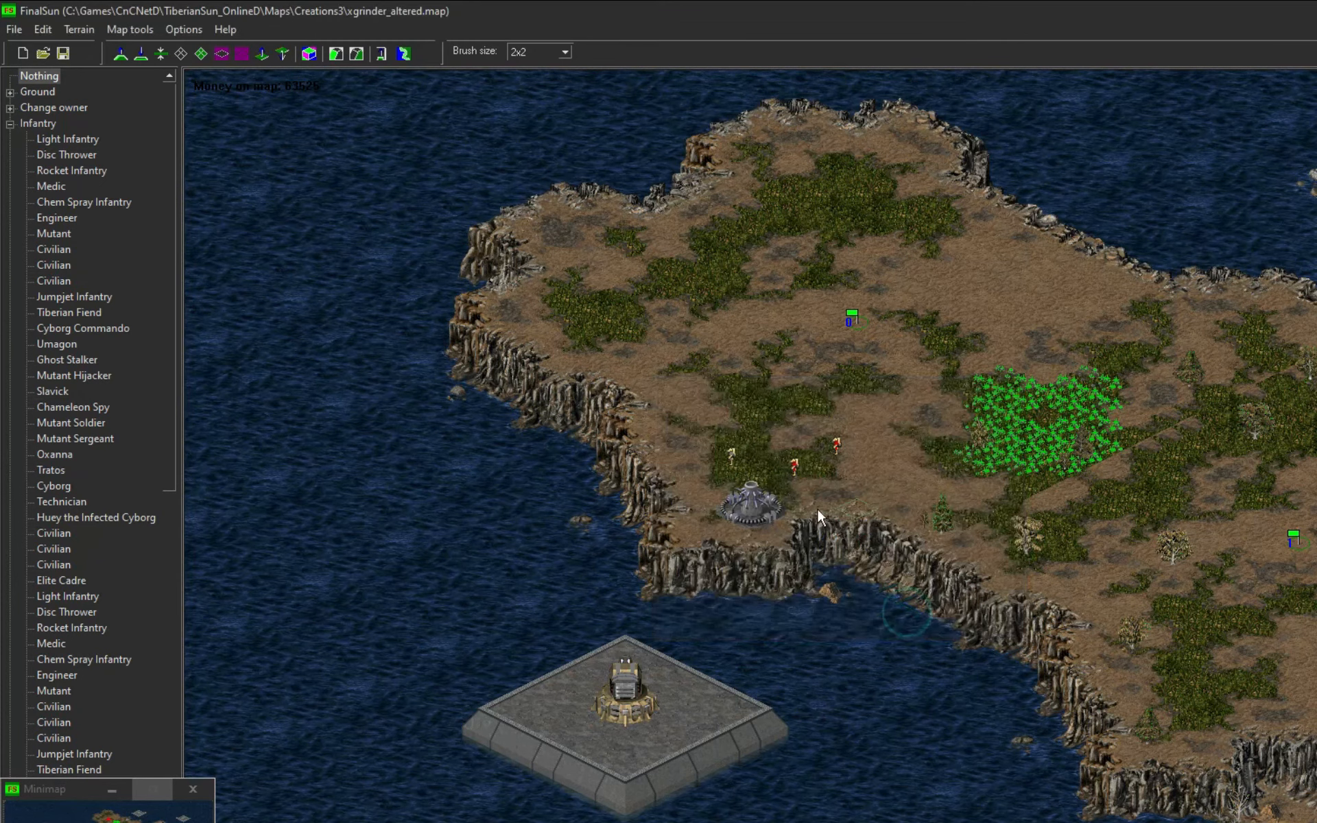
- Set the owner of the Neutral Engineer just behind the power plant to Spawn3
double_click(738, 459)
click(778, 414)
scroll(765, 439, down, 1)
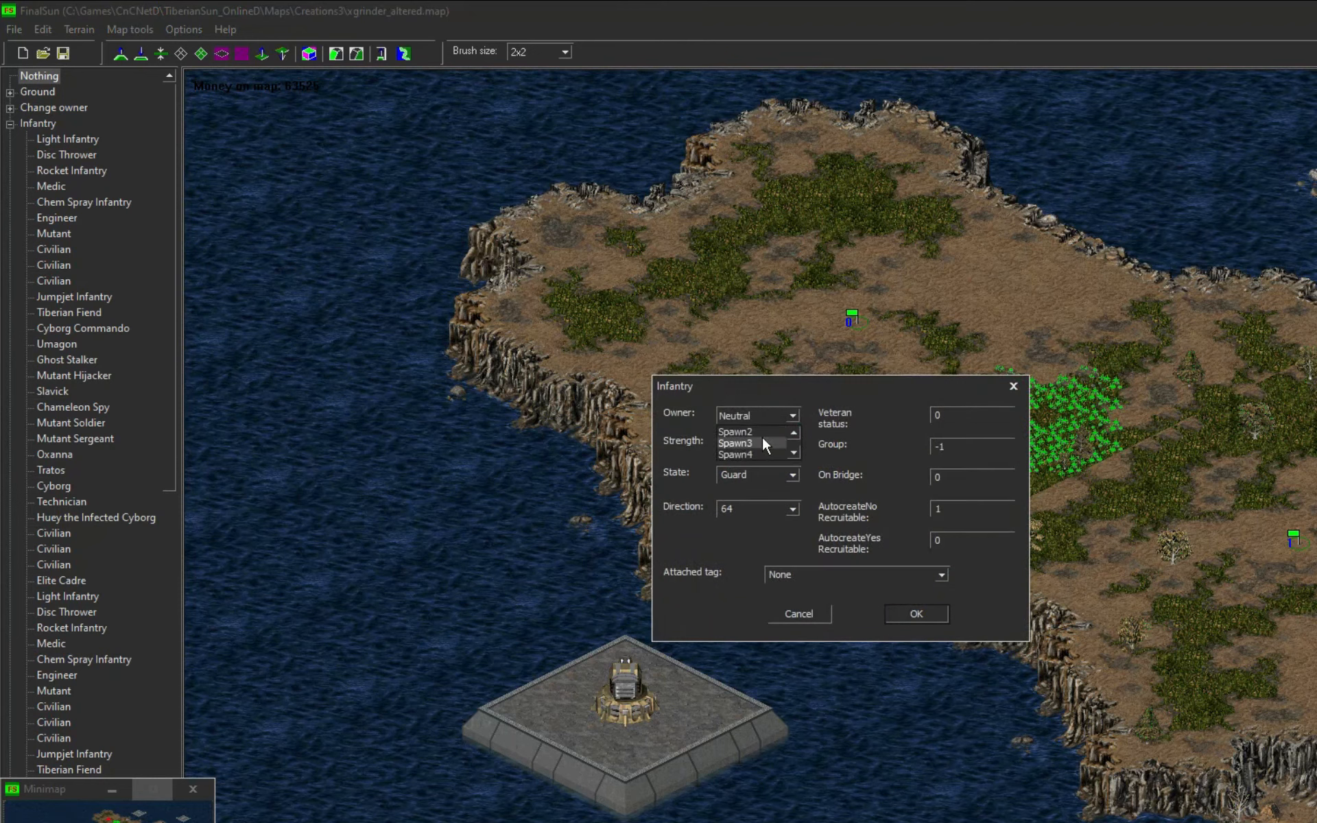
click(763, 442)
click(913, 614)
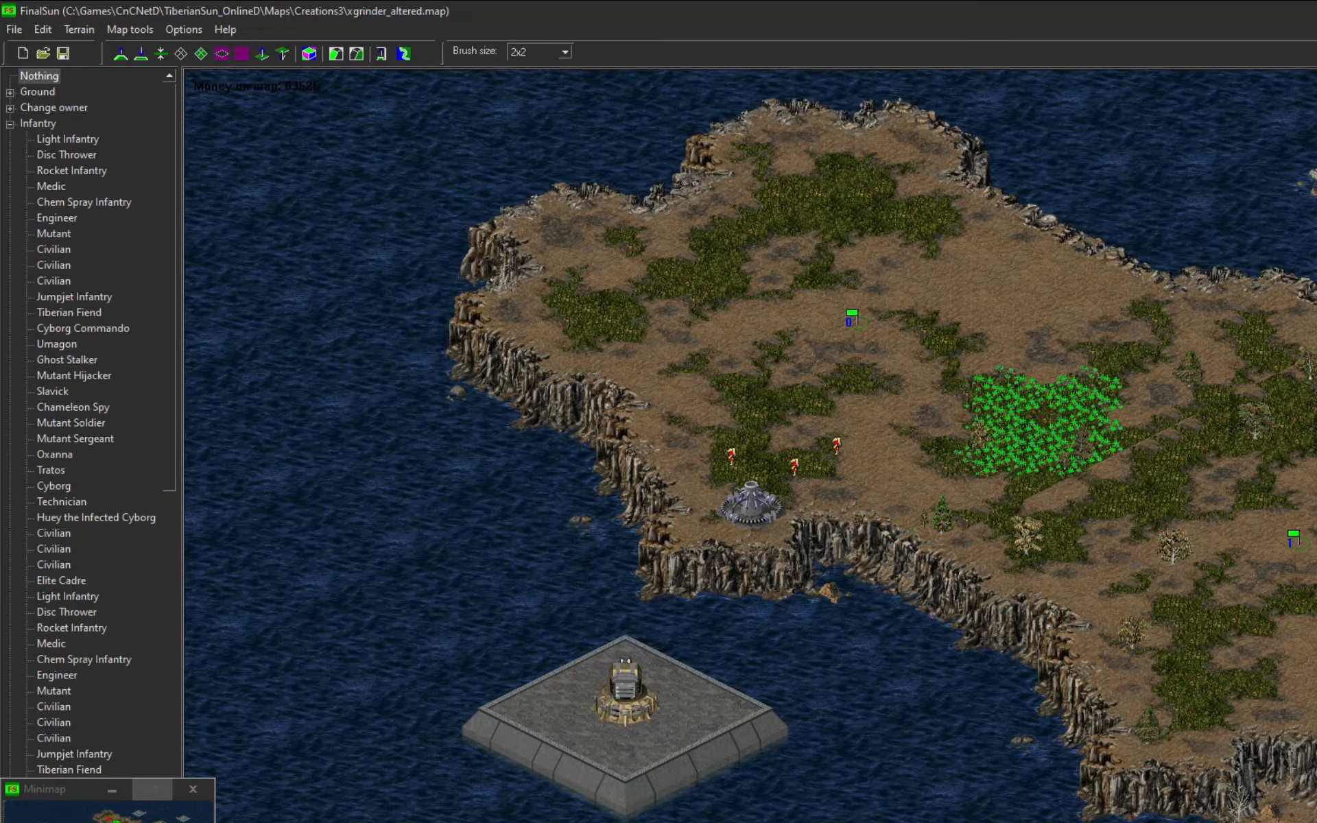
- Switch to CnCNet, add a Hard AI player at start position 3 and minimize the lobby
key(alt+Tab)
click(1132, 172)
click(767, 376)
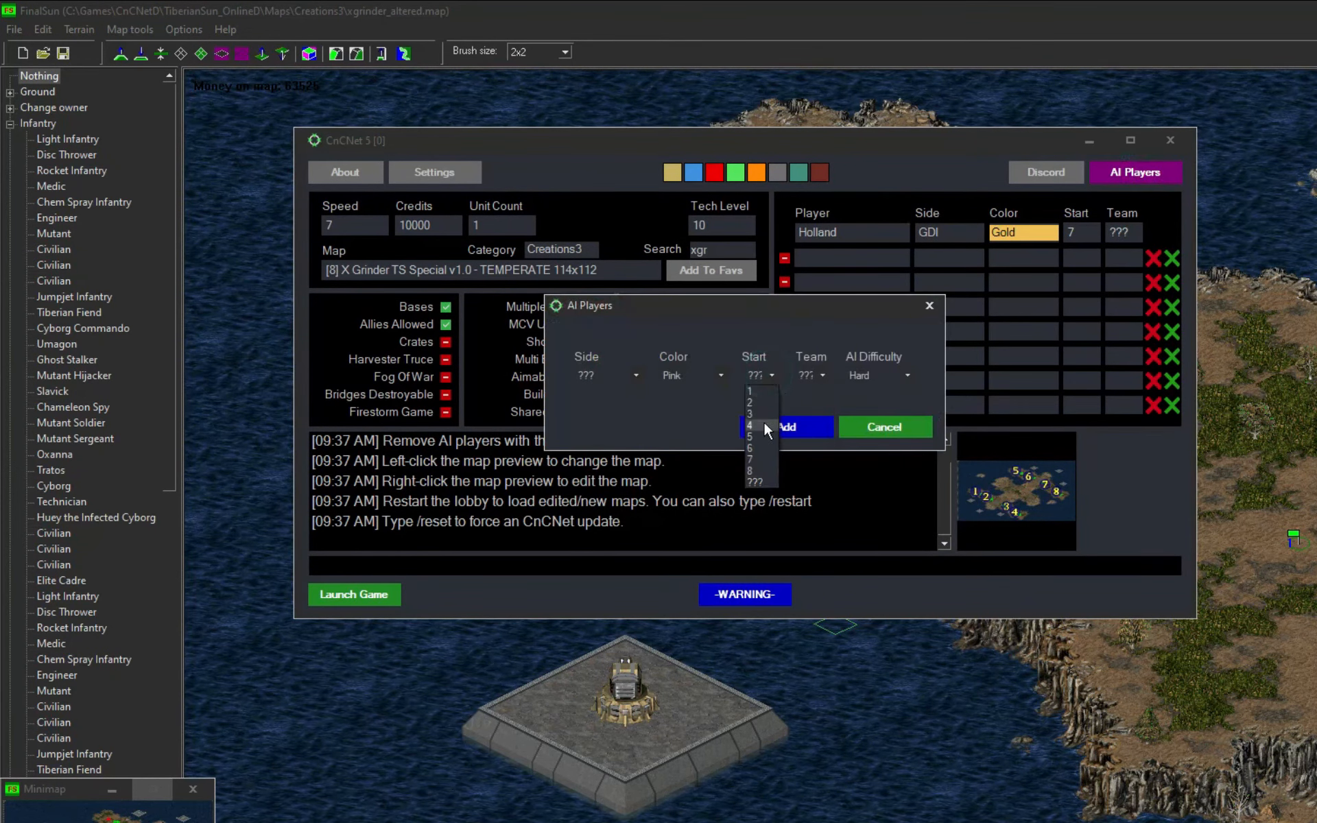
click(755, 414)
click(756, 424)
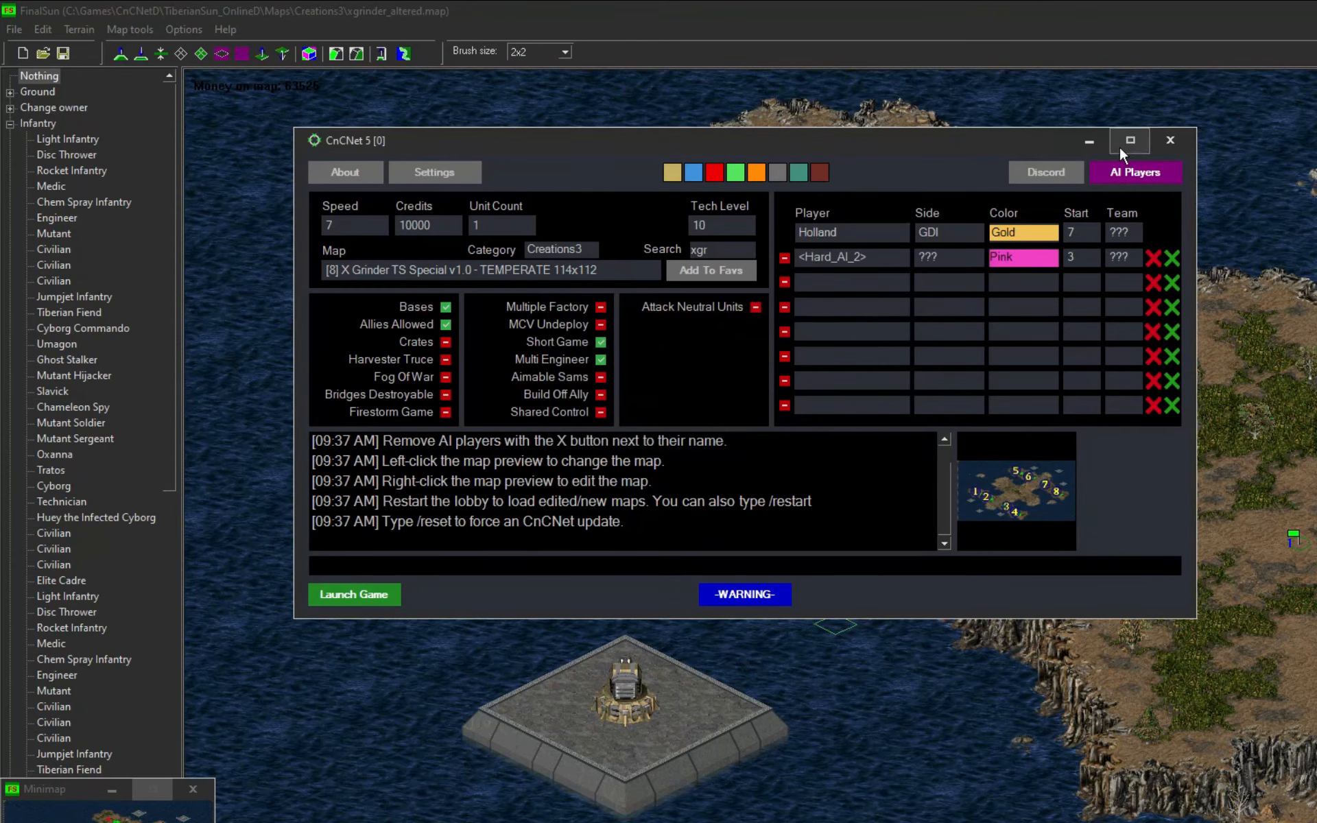
click(1090, 141)
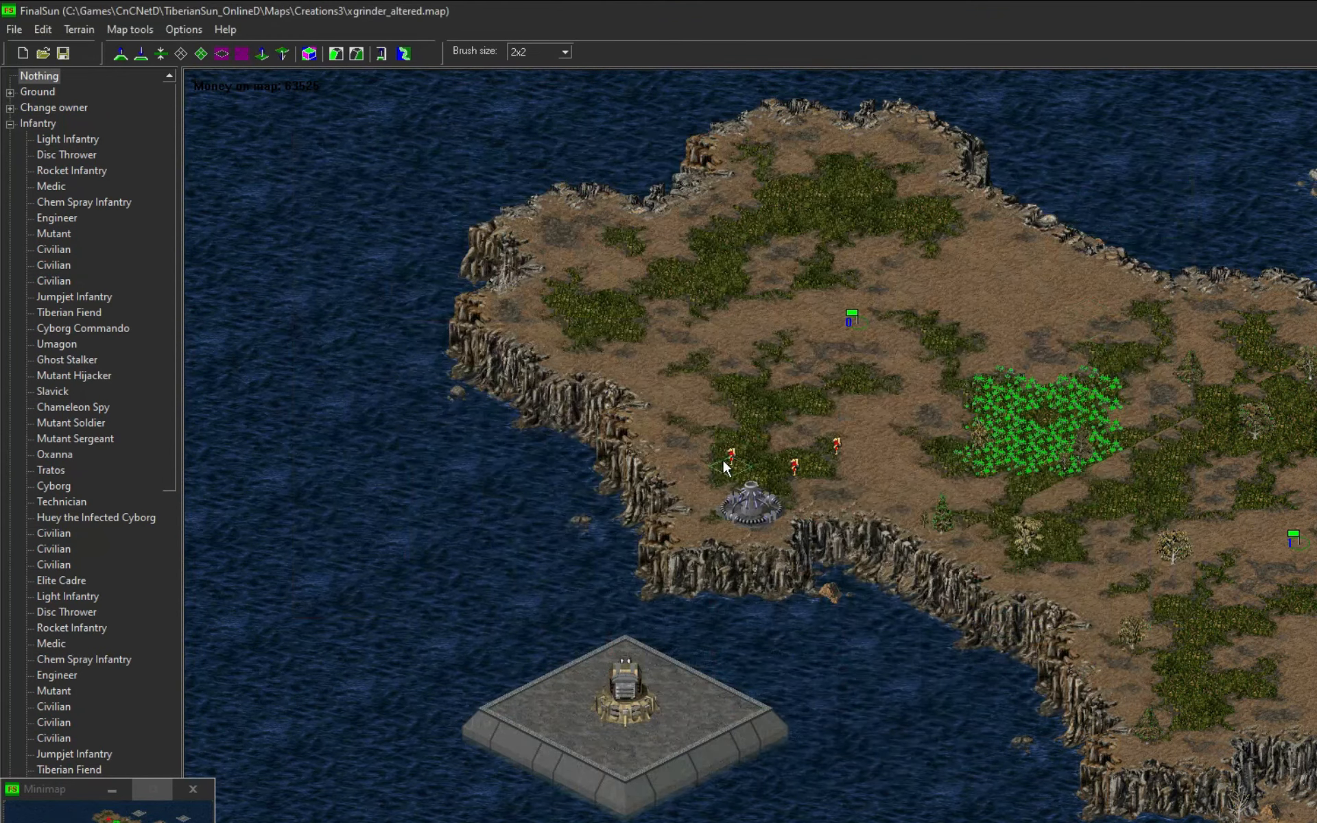
- Create two waypoints, one beside the Spawn3 Engineer and one on the power plant, and deselect the placement tool
click(10, 123)
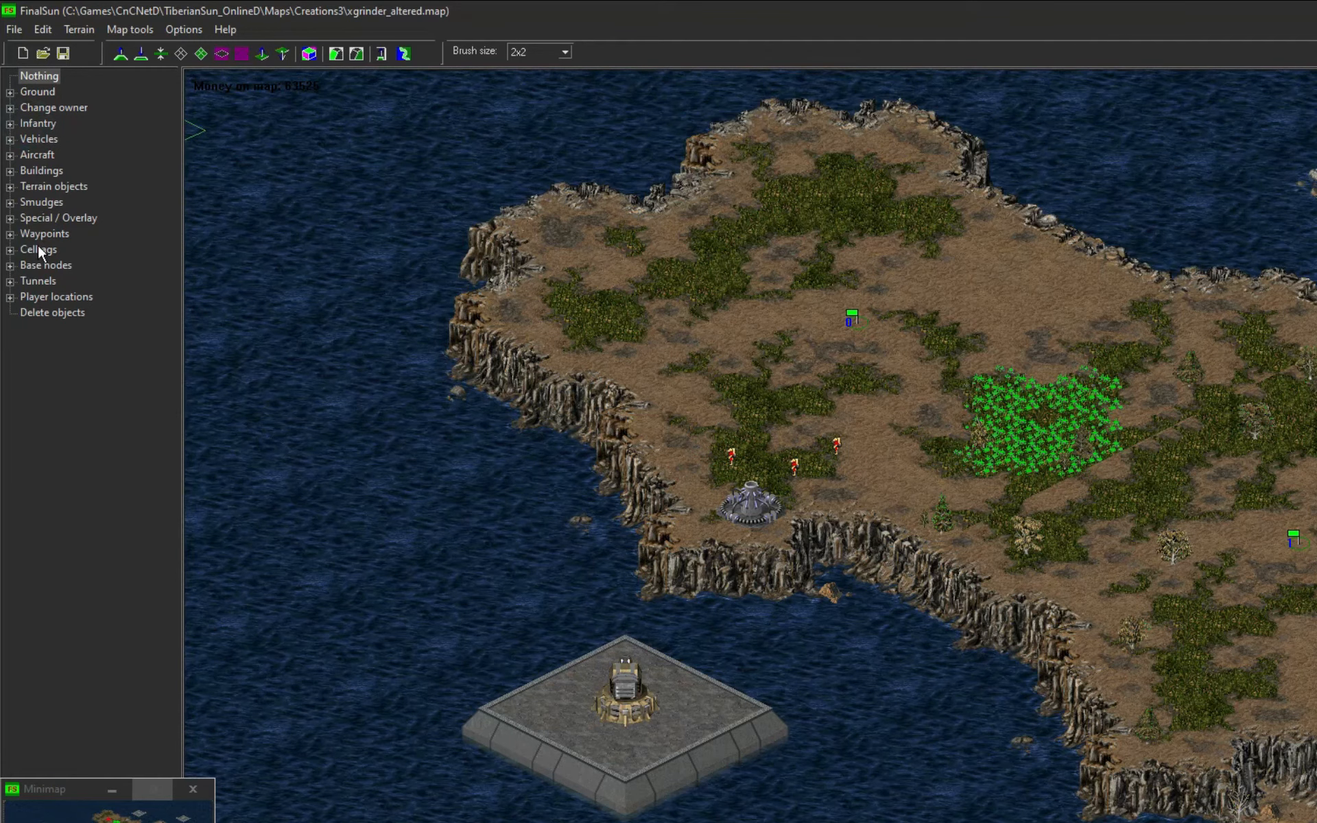
click(10, 234)
click(74, 249)
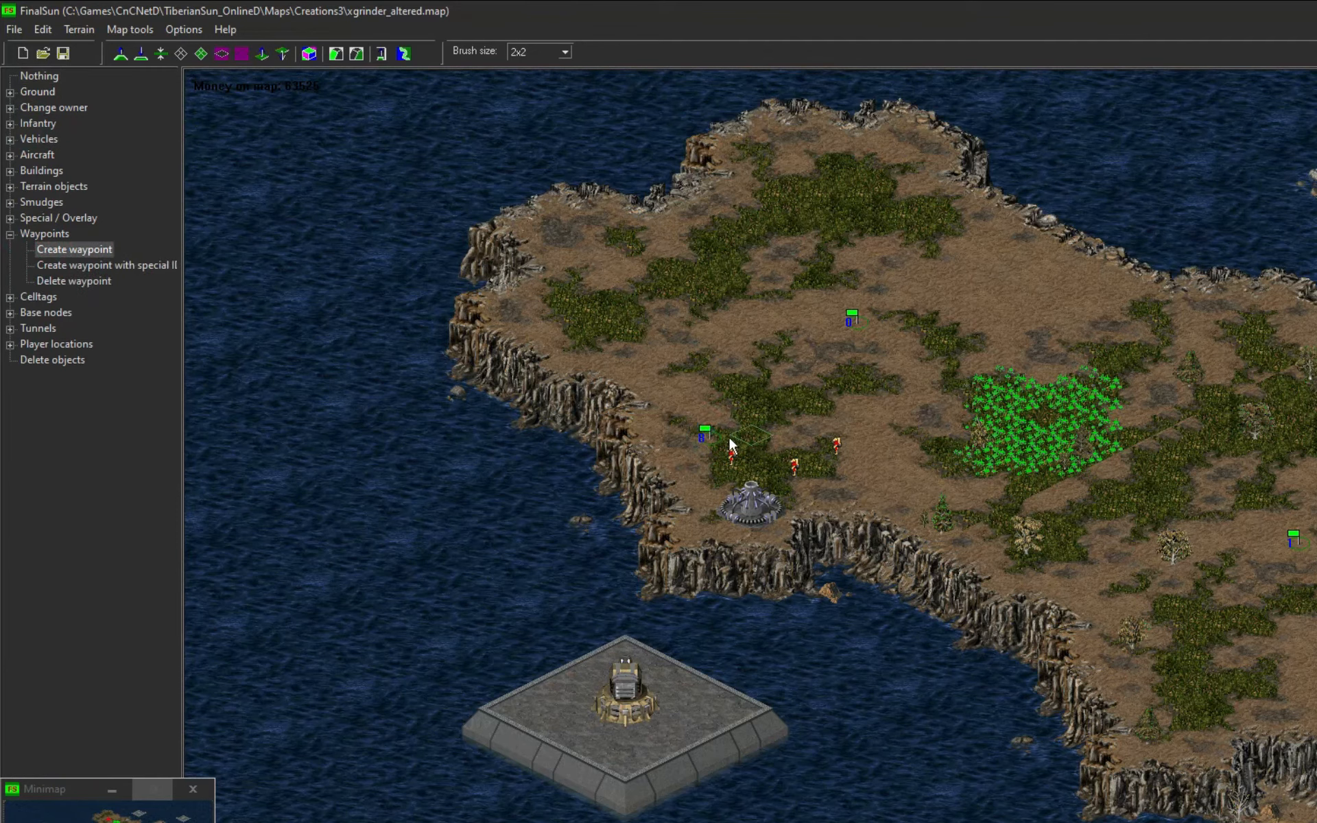
right_click(700, 435)
drag(735, 461, 729, 468)
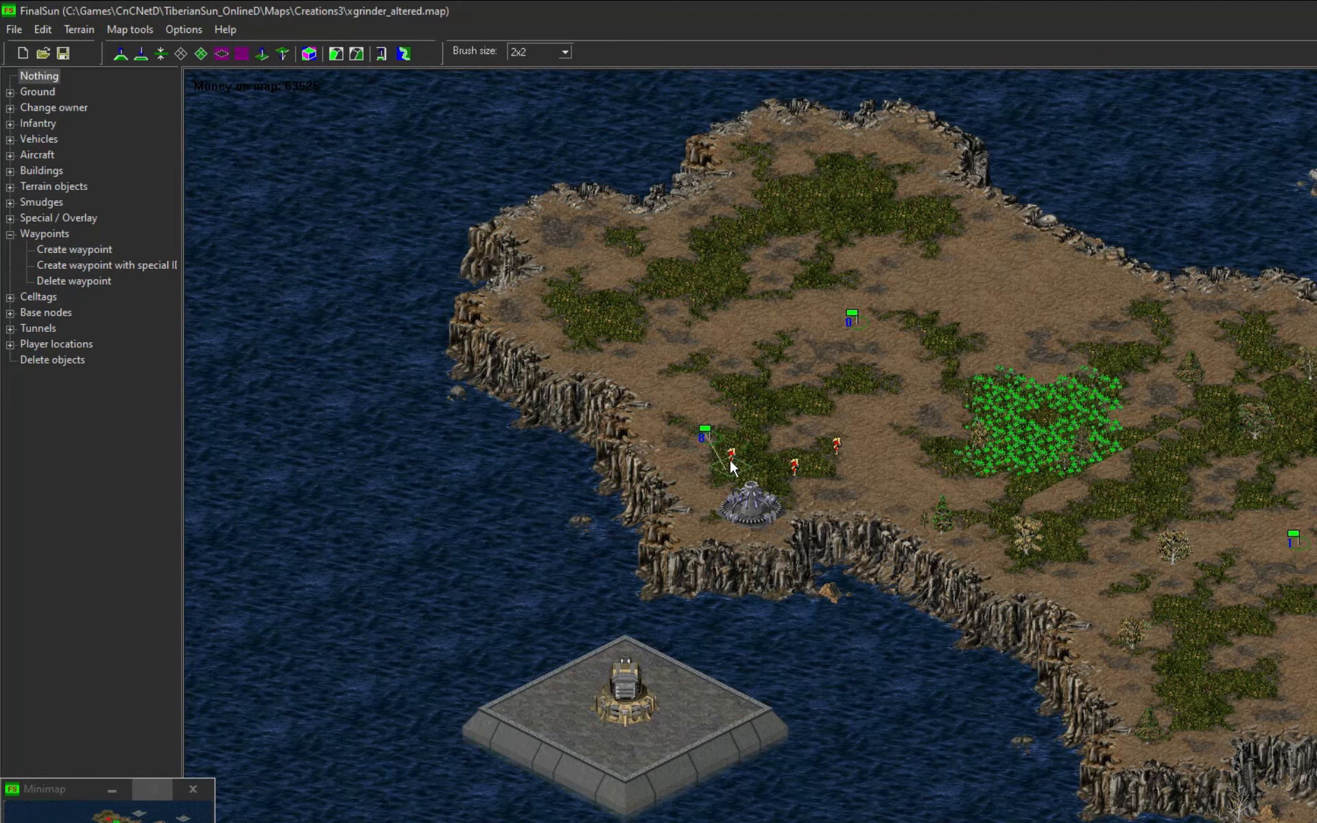
click(74, 249)
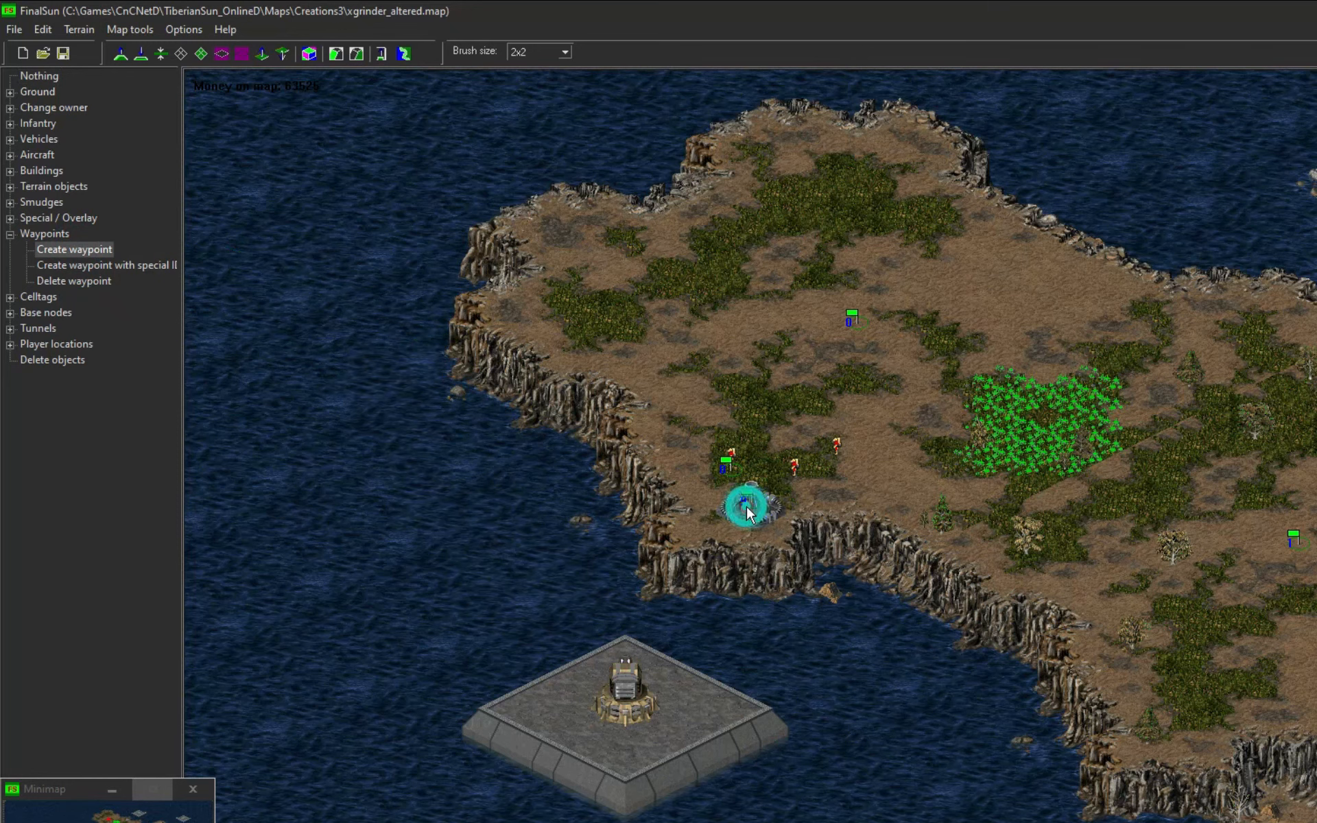
right_click(731, 471)
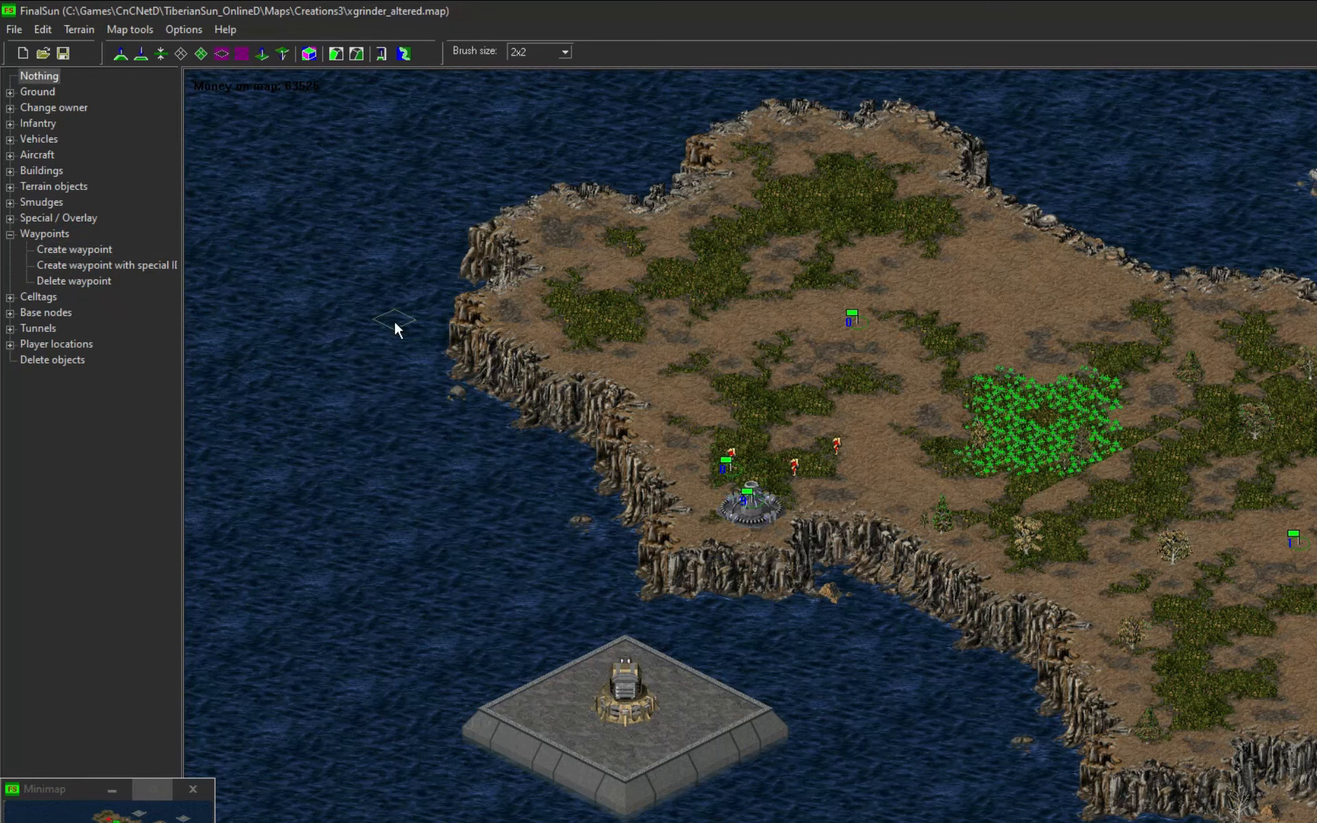
- Open the Scripts, Taskforces and TeamTypes editors and arrange them side by side over the map
click(42, 28)
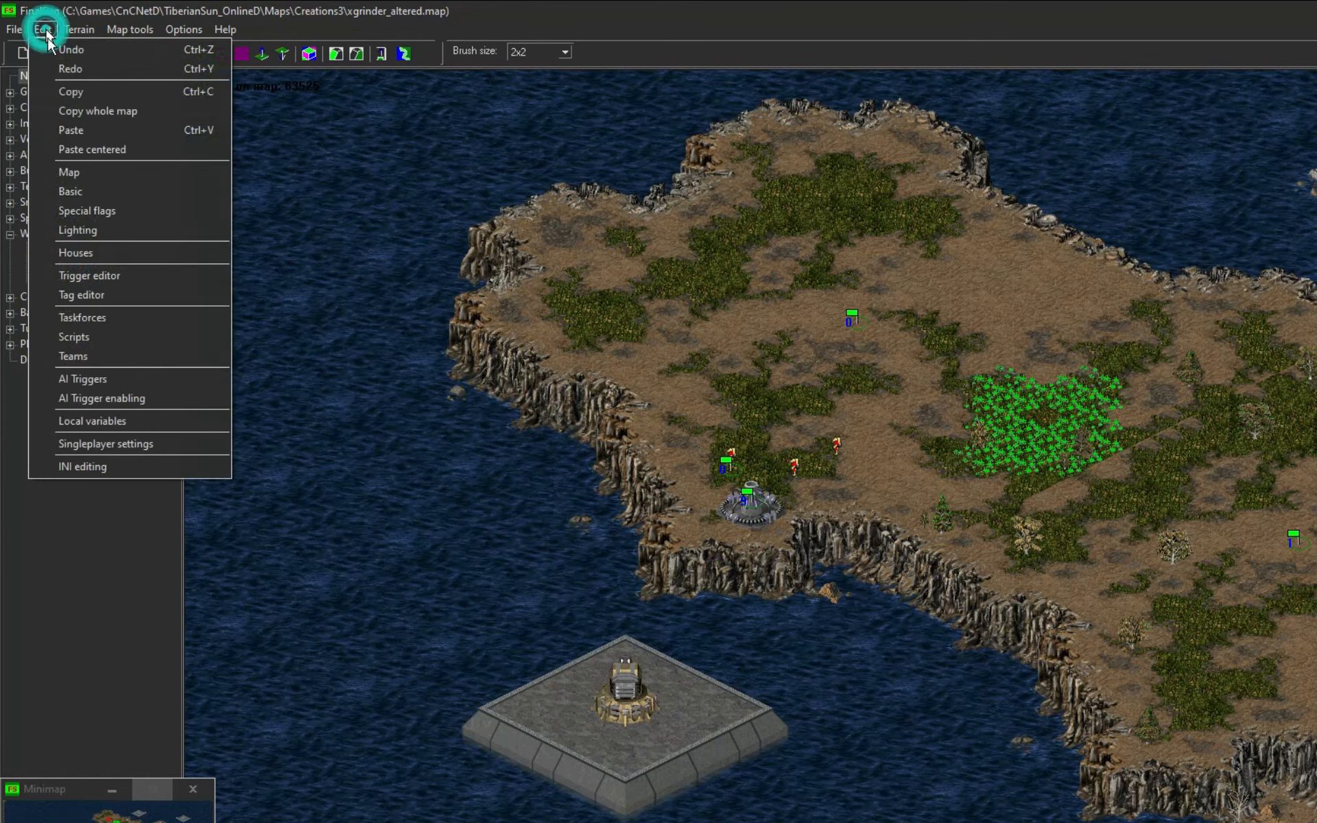
click(133, 336)
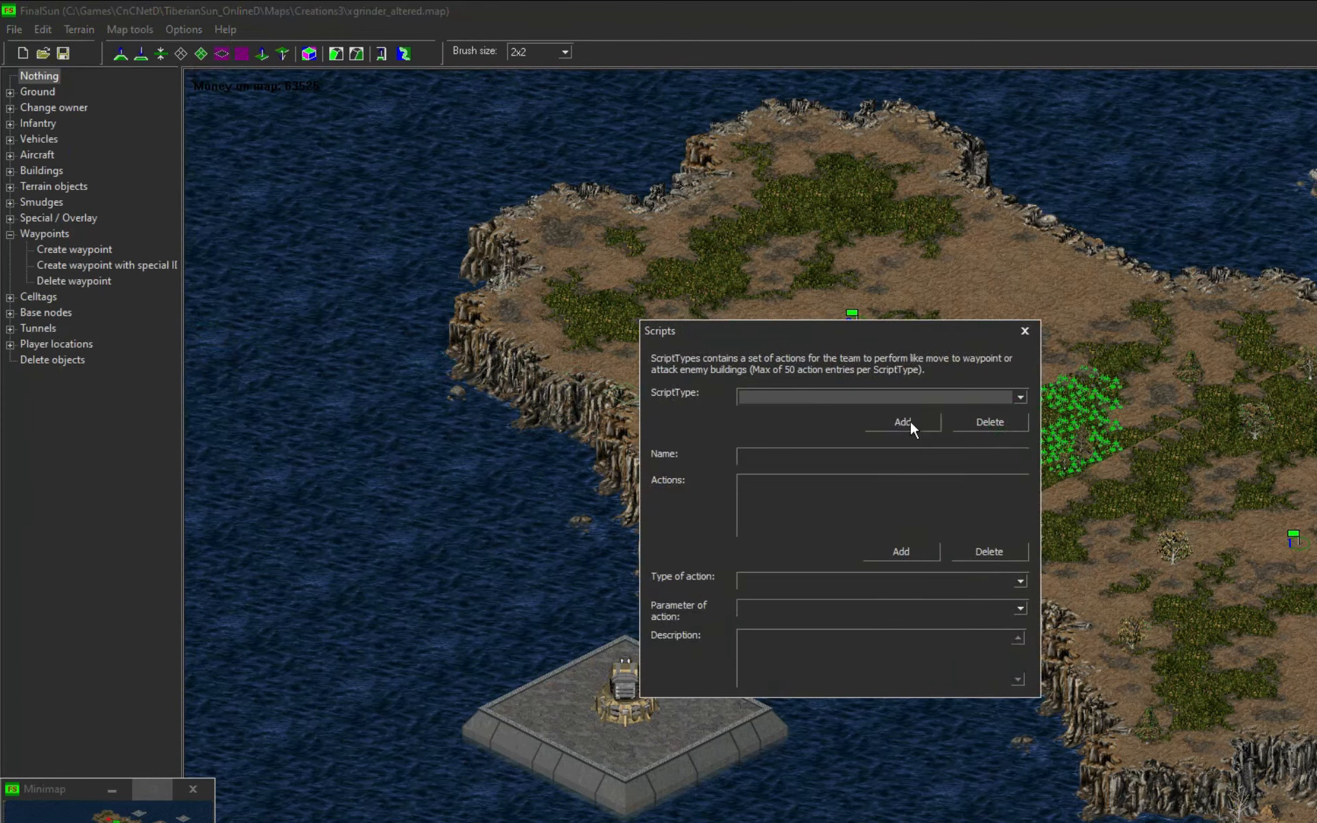
drag(869, 328, 1110, 325)
click(43, 29)
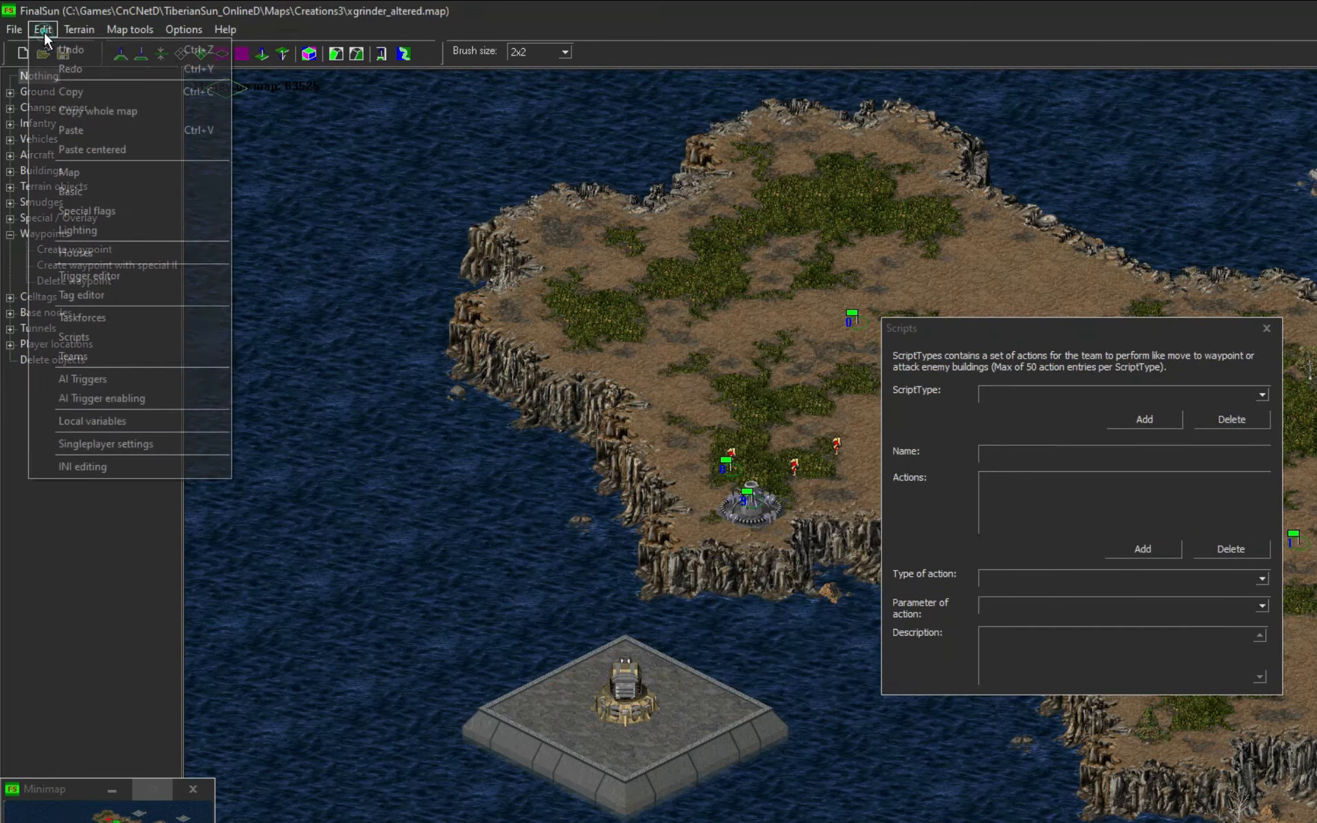
click(94, 317)
drag(702, 359, 534, 305)
click(43, 29)
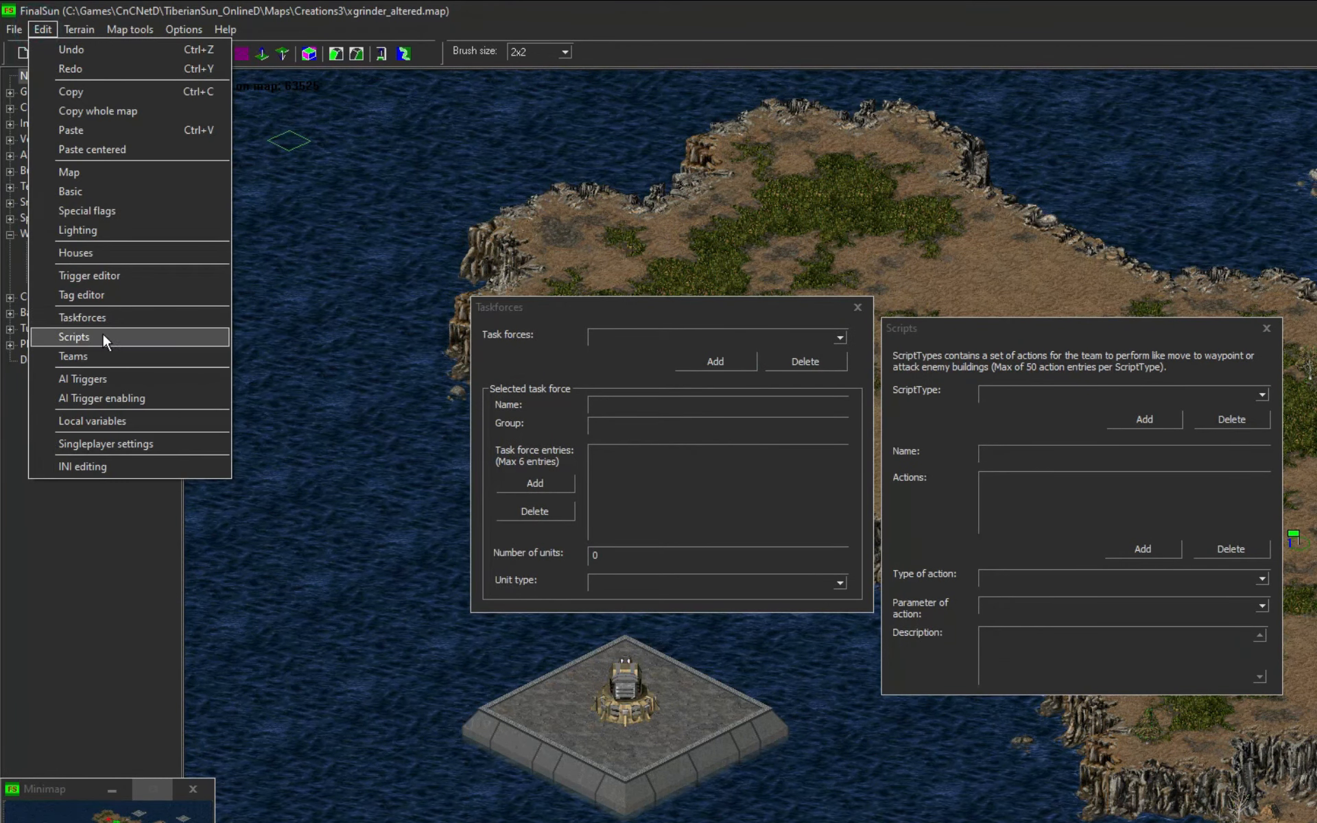
click(78, 354)
drag(801, 348, 1313, 514)
drag(647, 308, 597, 266)
- Add a task force named engi with one unit entry
click(665, 318)
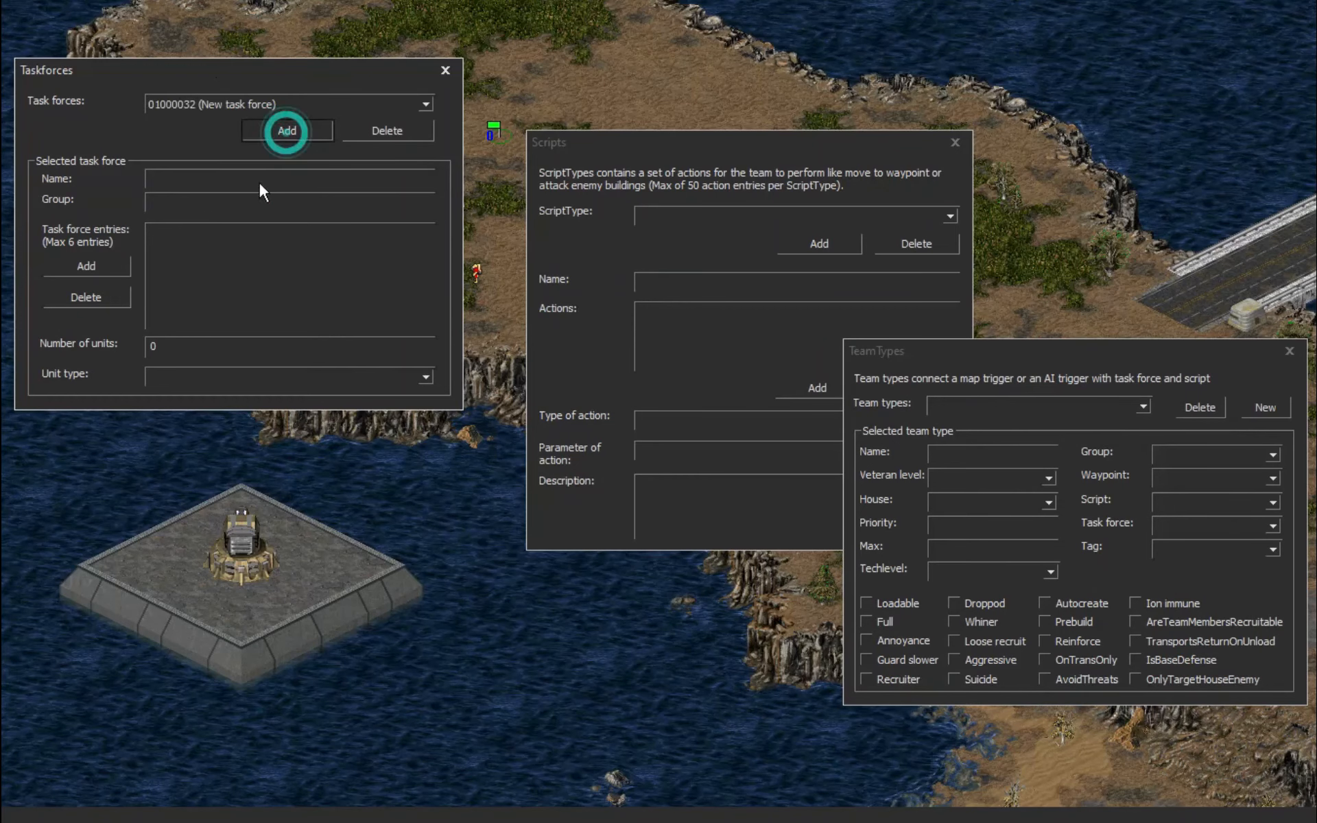
double_click(258, 177)
text(eeng)
double_click(249, 177)
text(engi)
click(86, 266)
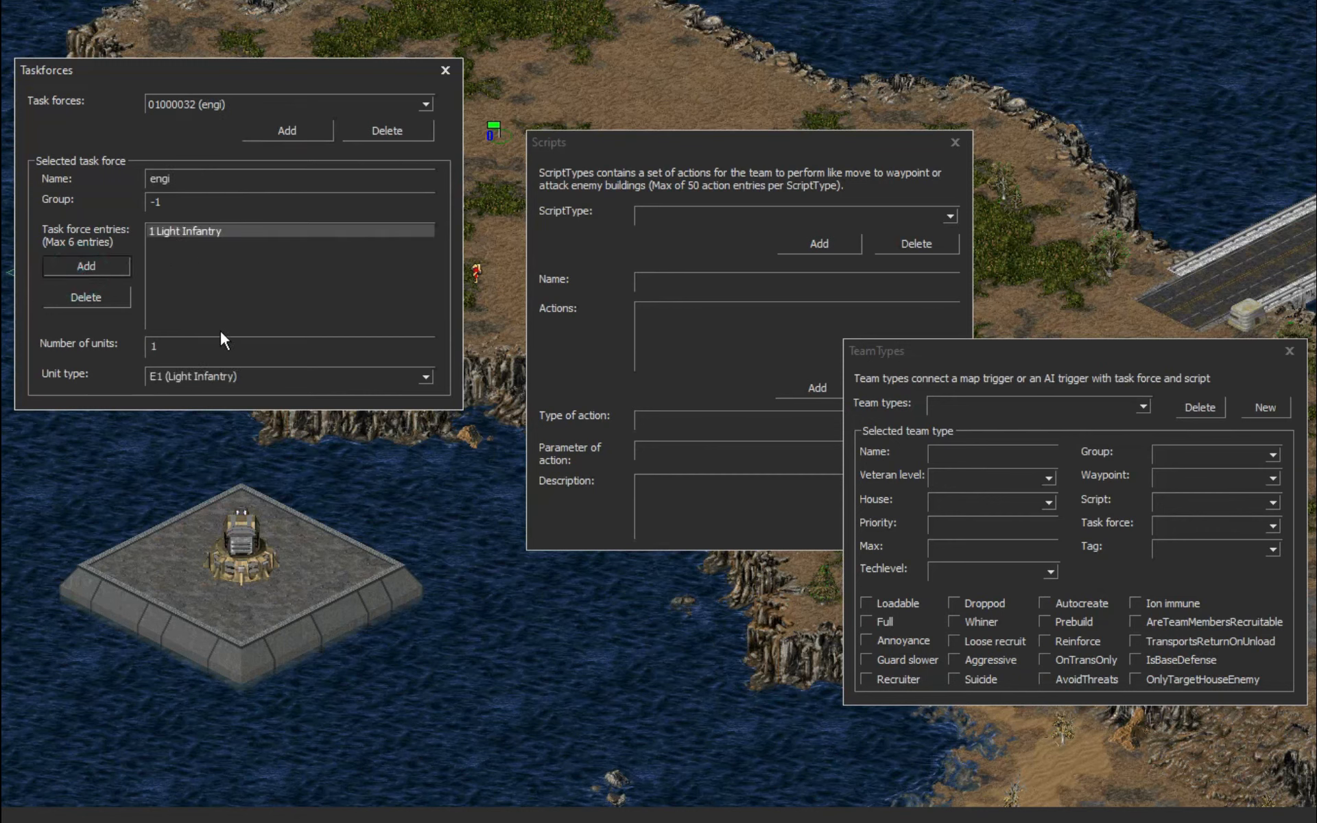
- Try to set the unit type of the task force entry to Engineer
click(234, 376)
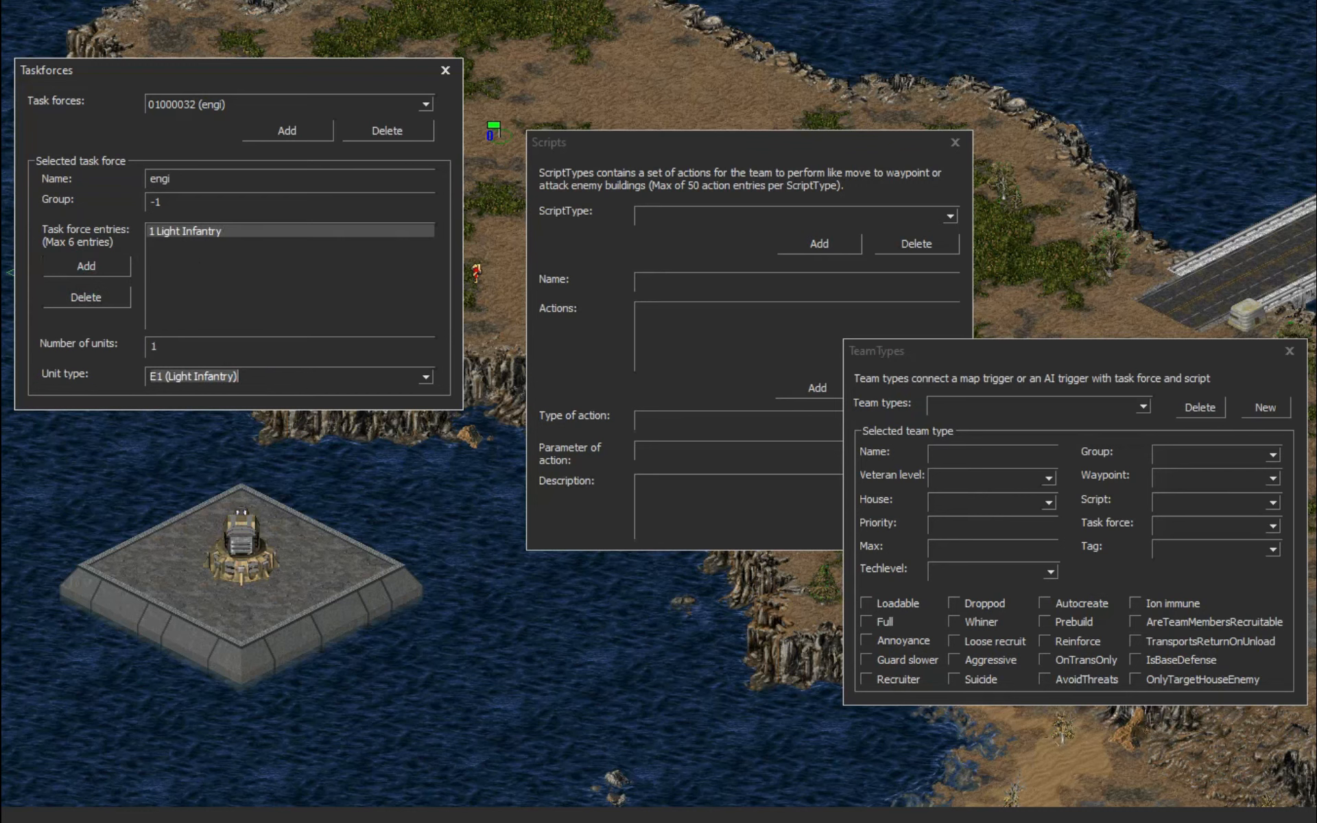
key(ctrl+a)
text(eng)
click(425, 378)
click(425, 379)
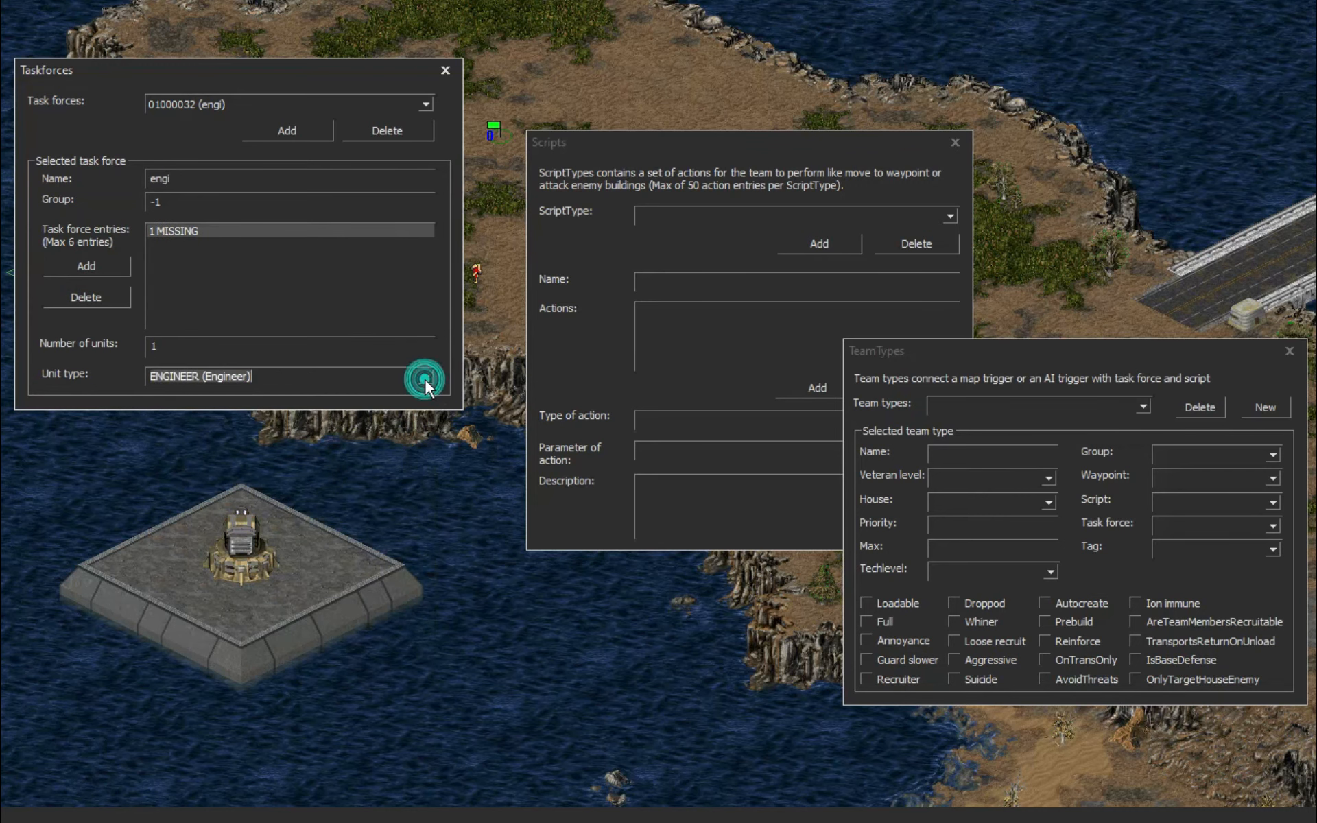
click(326, 382)
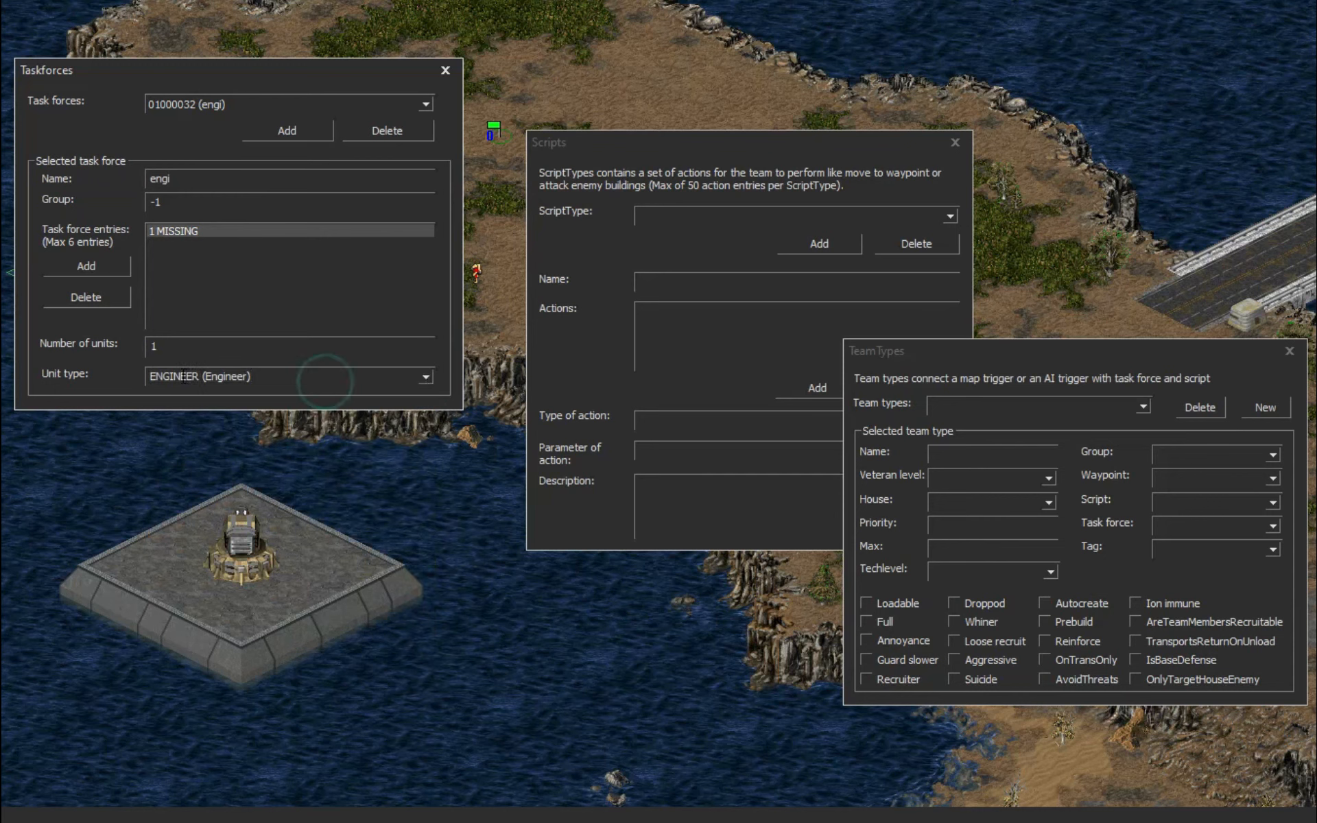
drag(301, 377, 147, 376)
text(eng)
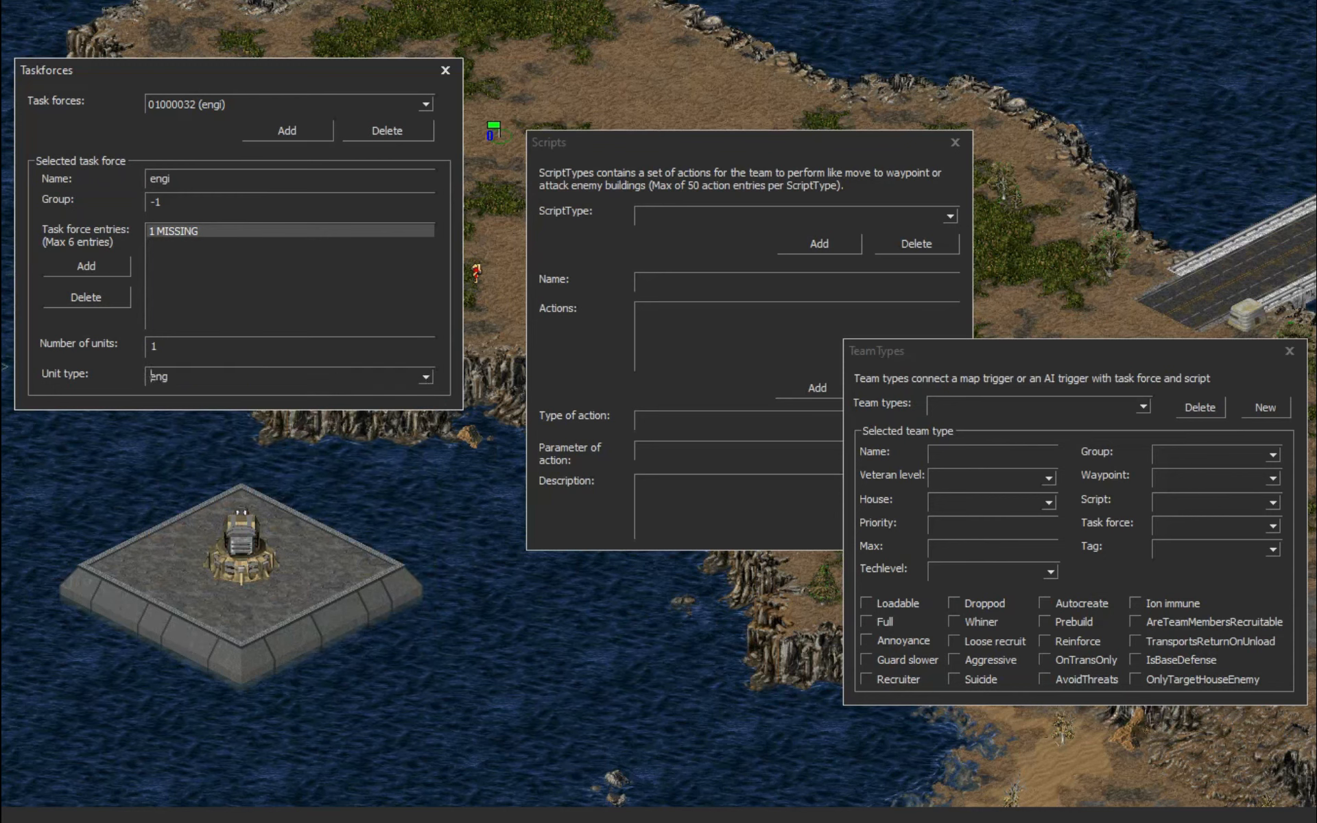
click(422, 375)
click(423, 377)
click(193, 232)
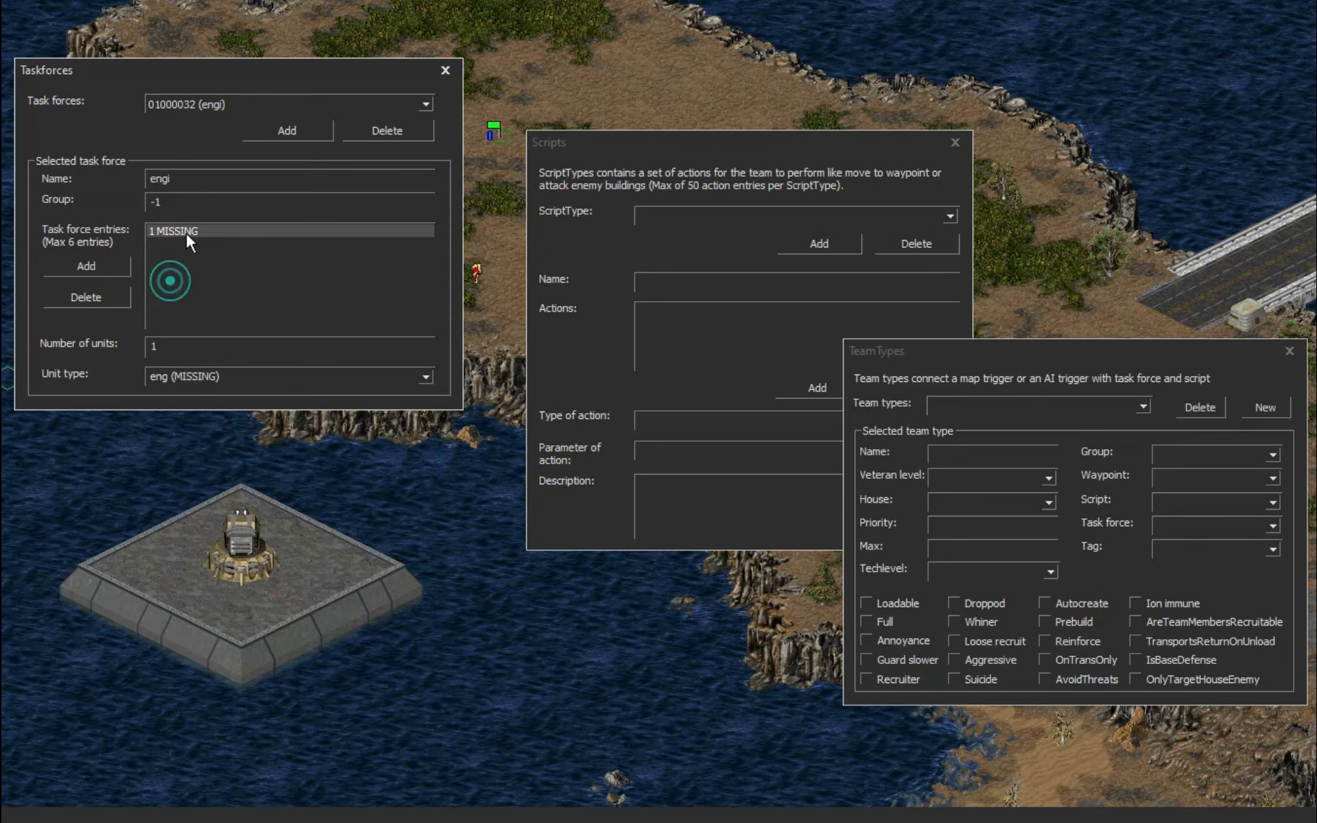
- Replace the missing task force entry with a new one, set its unit type to Engineer and close the task force editor
click(96, 267)
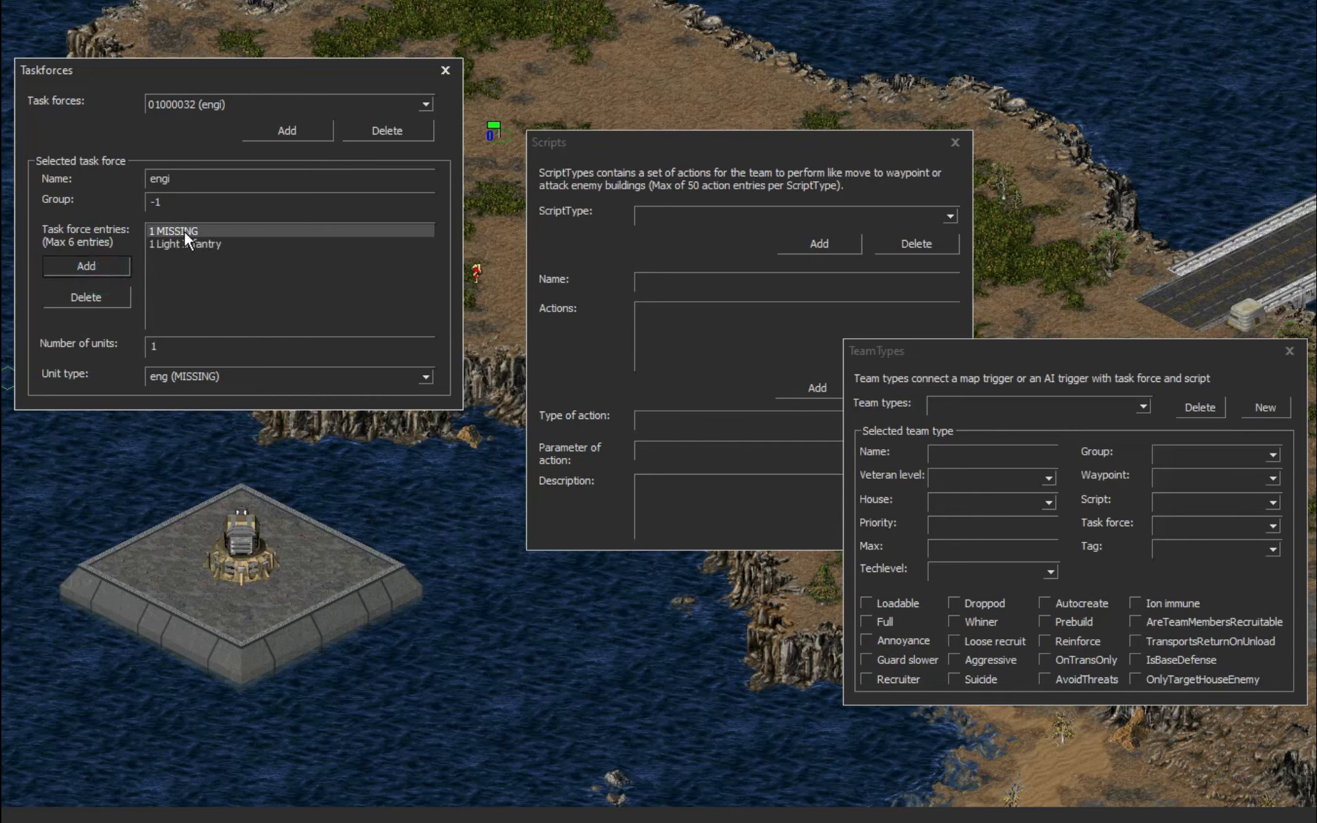
click(86, 295)
click(203, 374)
key(ctrl+a)
text(eng)
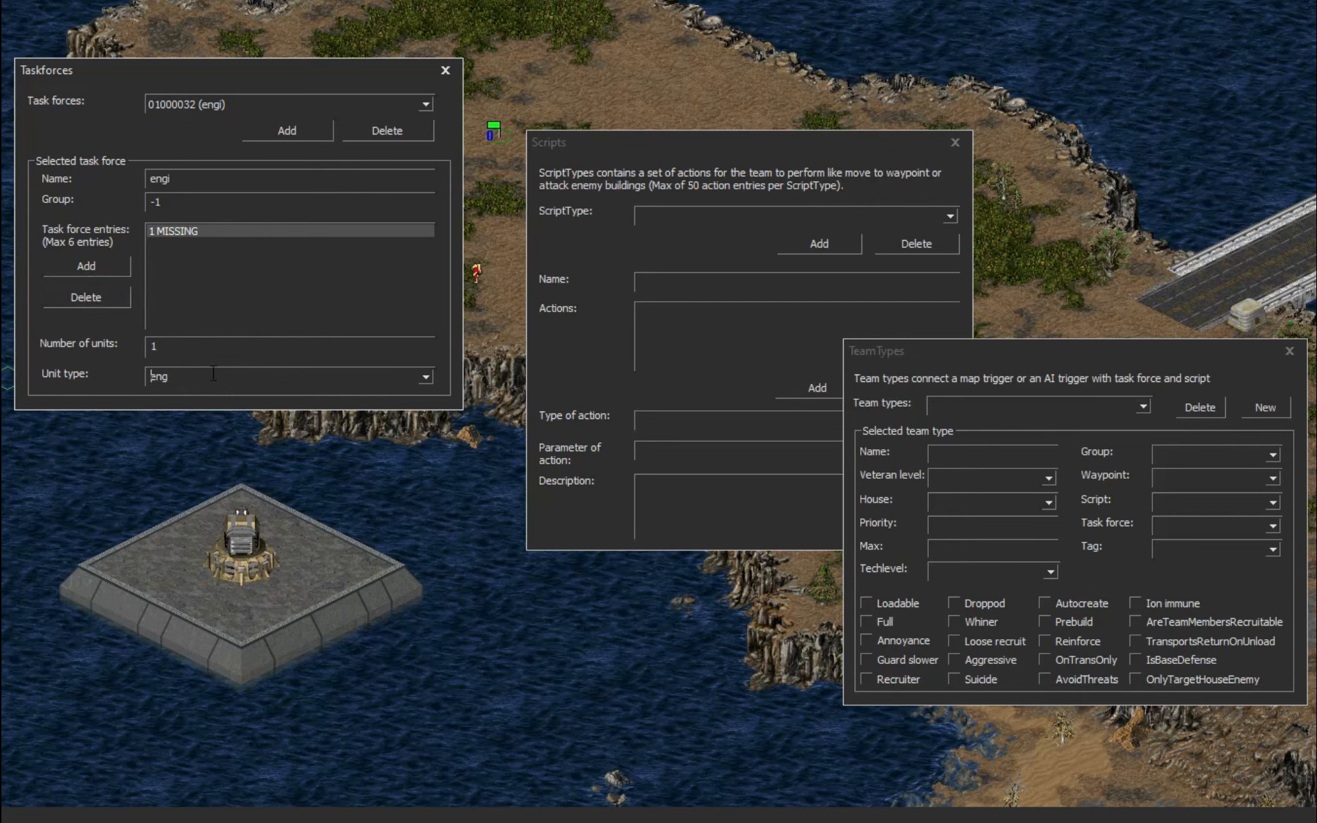
click(405, 376)
click(336, 395)
click(417, 385)
click(422, 376)
click(421, 376)
click(445, 70)
- Add a new script named test engineer, with the script and team type windows moved apart
drag(607, 141, 263, 74)
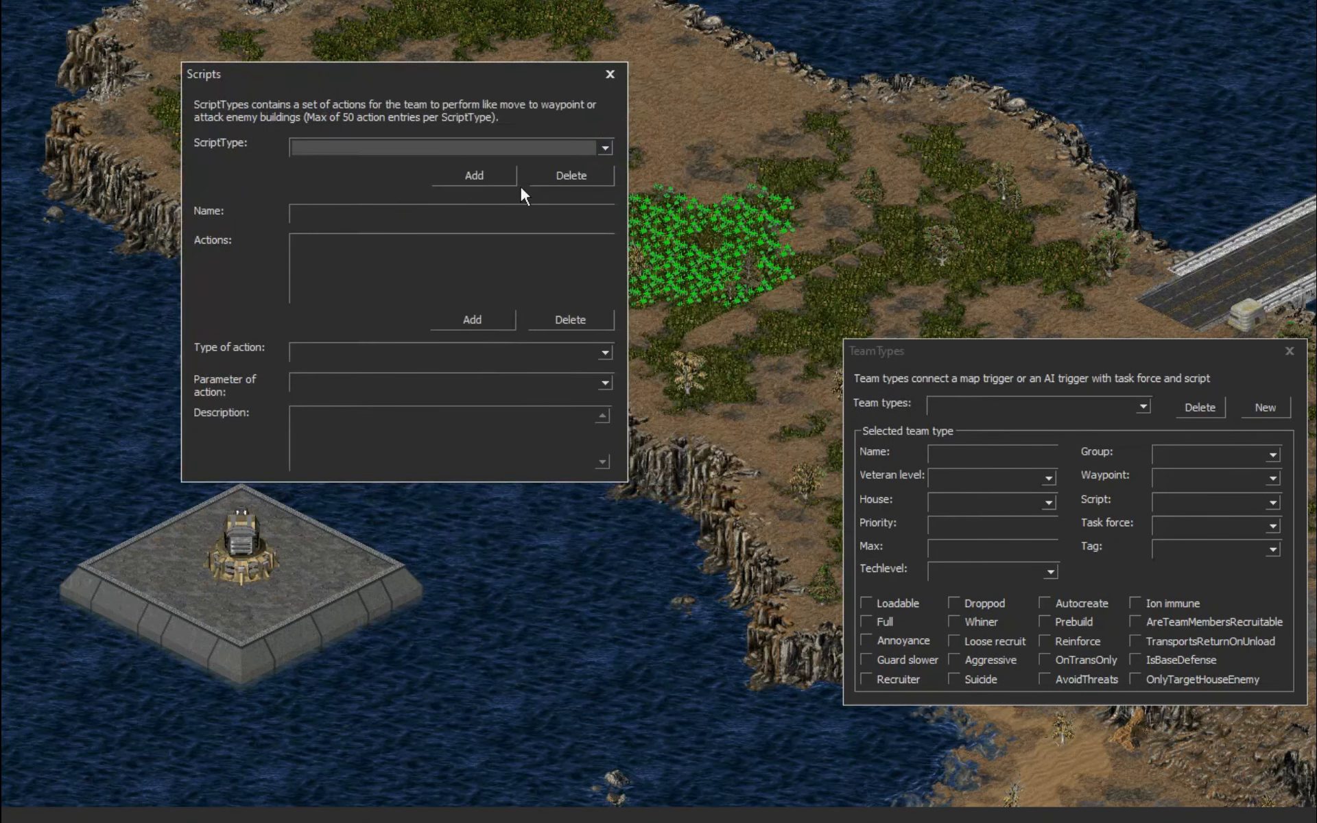
drag(977, 357, 917, 314)
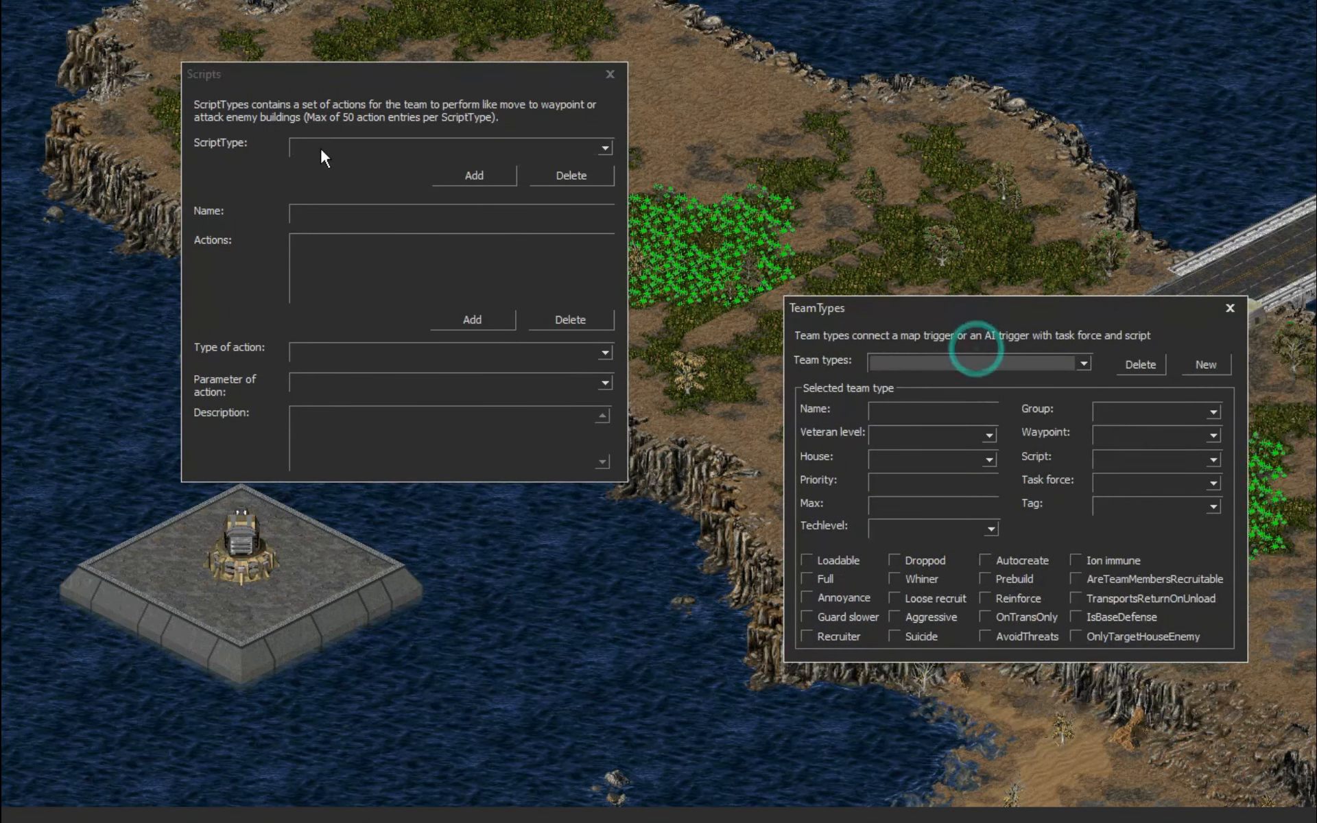
click(474, 175)
triple_click(394, 211)
text(e)
key(BackSpace)
text(test engineer)
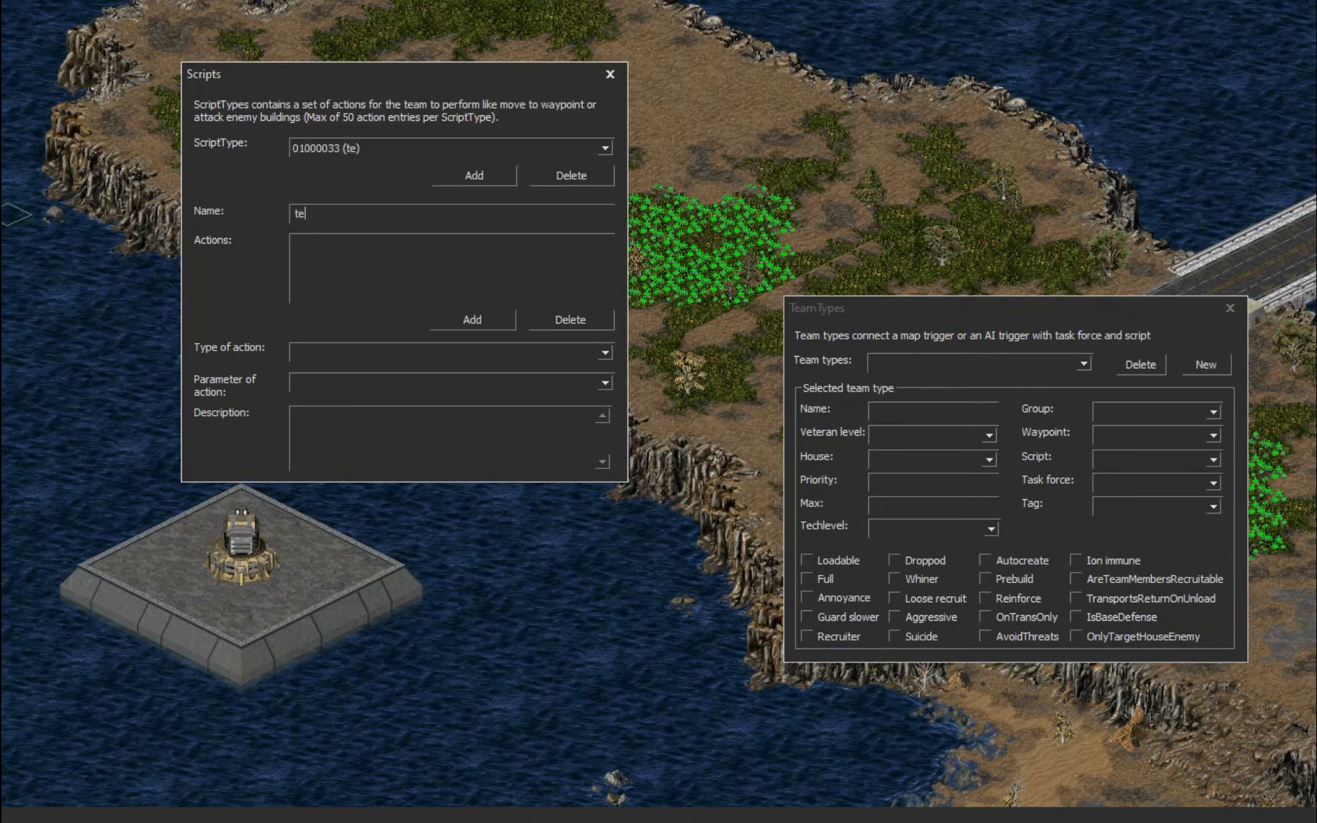
- Add an Attack Waypoint action for waypoint 9 to the script, close it and move the team types editor beside the power plant
click(469, 317)
drag(397, 85, 861, 10)
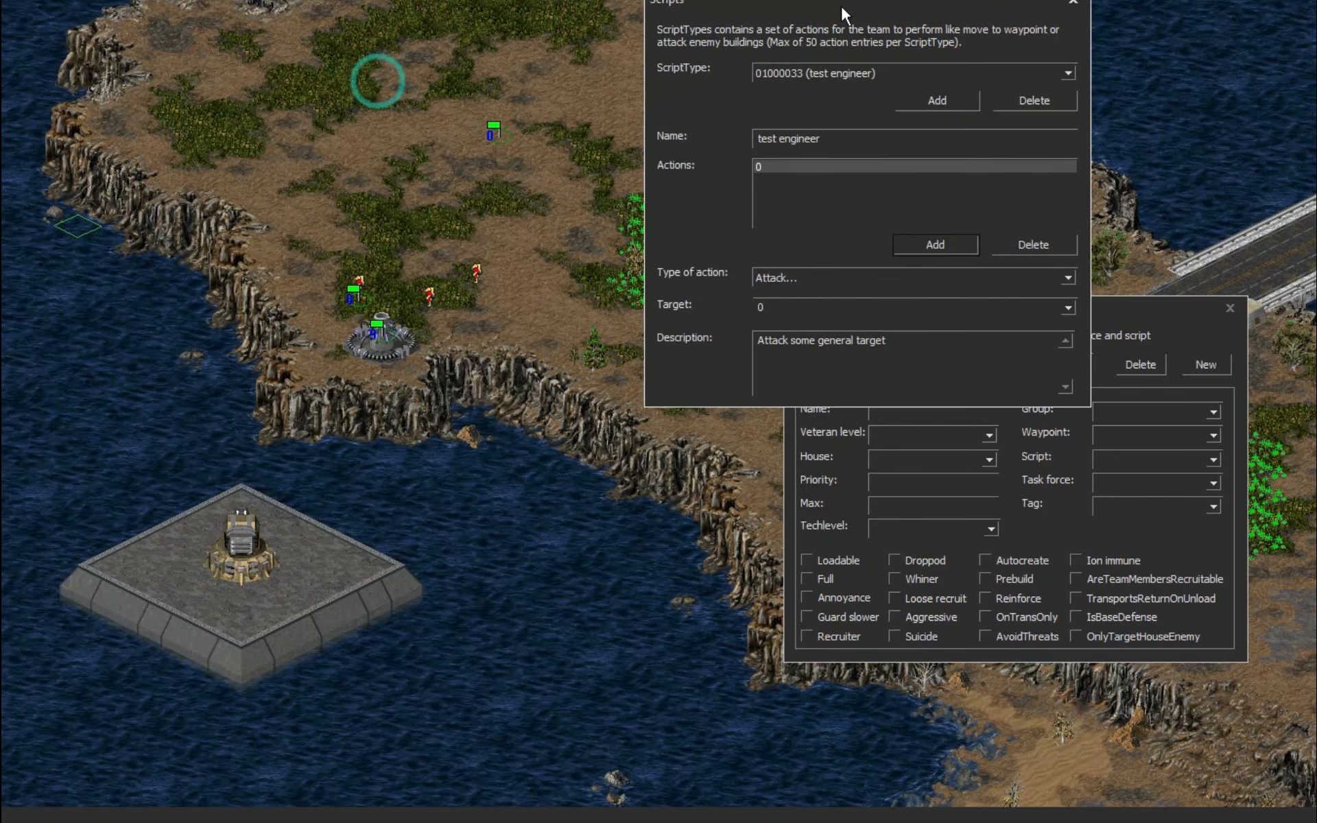
click(1065, 279)
click(988, 309)
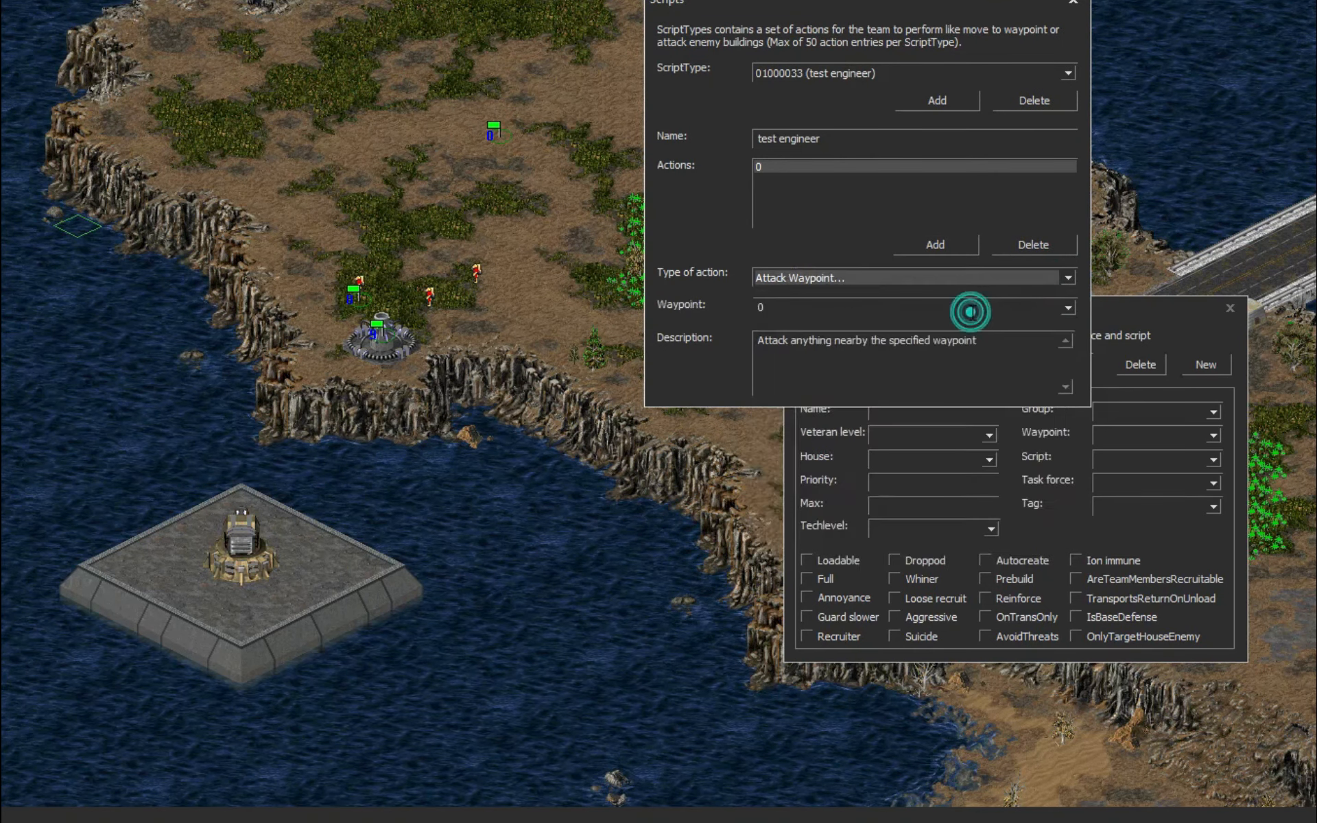
click(818, 309)
key(BackSpace)
text(9)
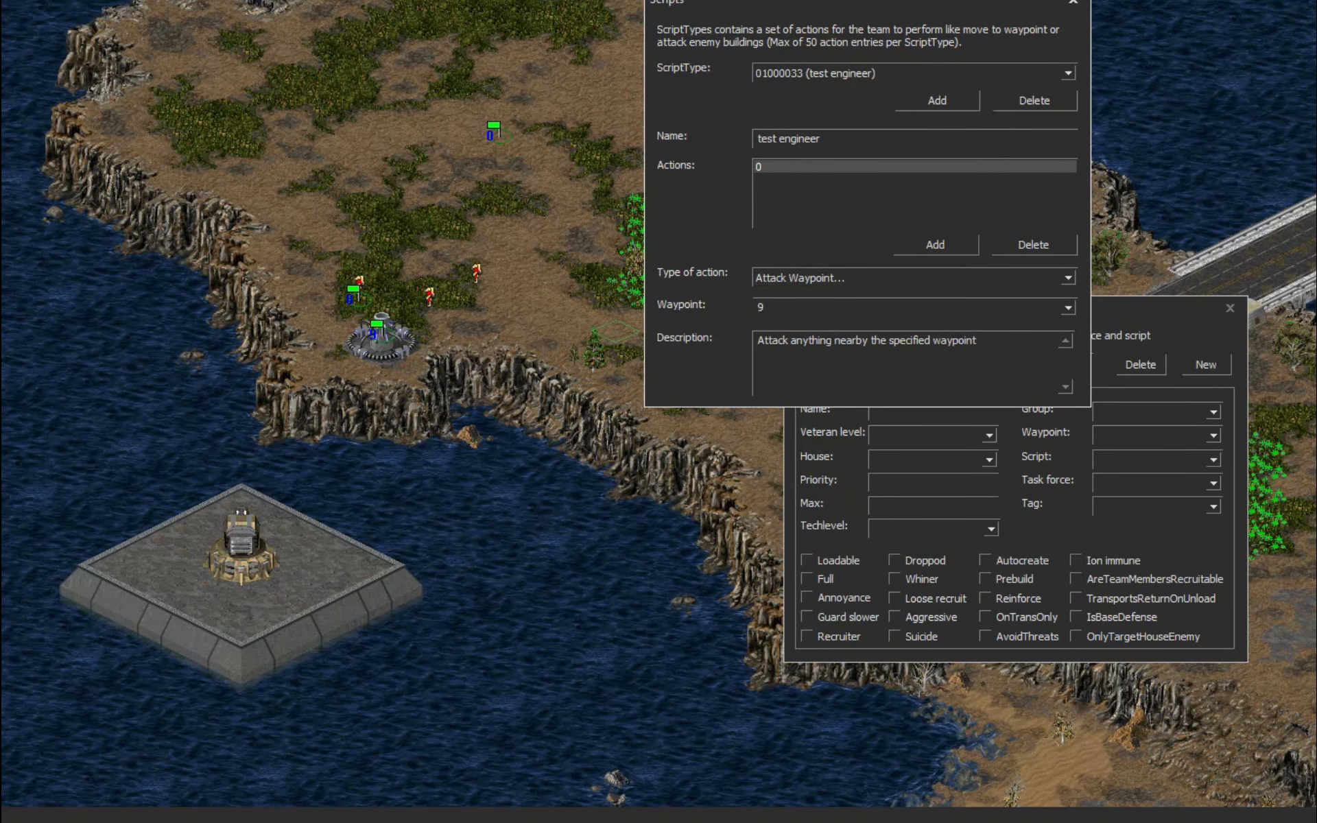
click(1072, 7)
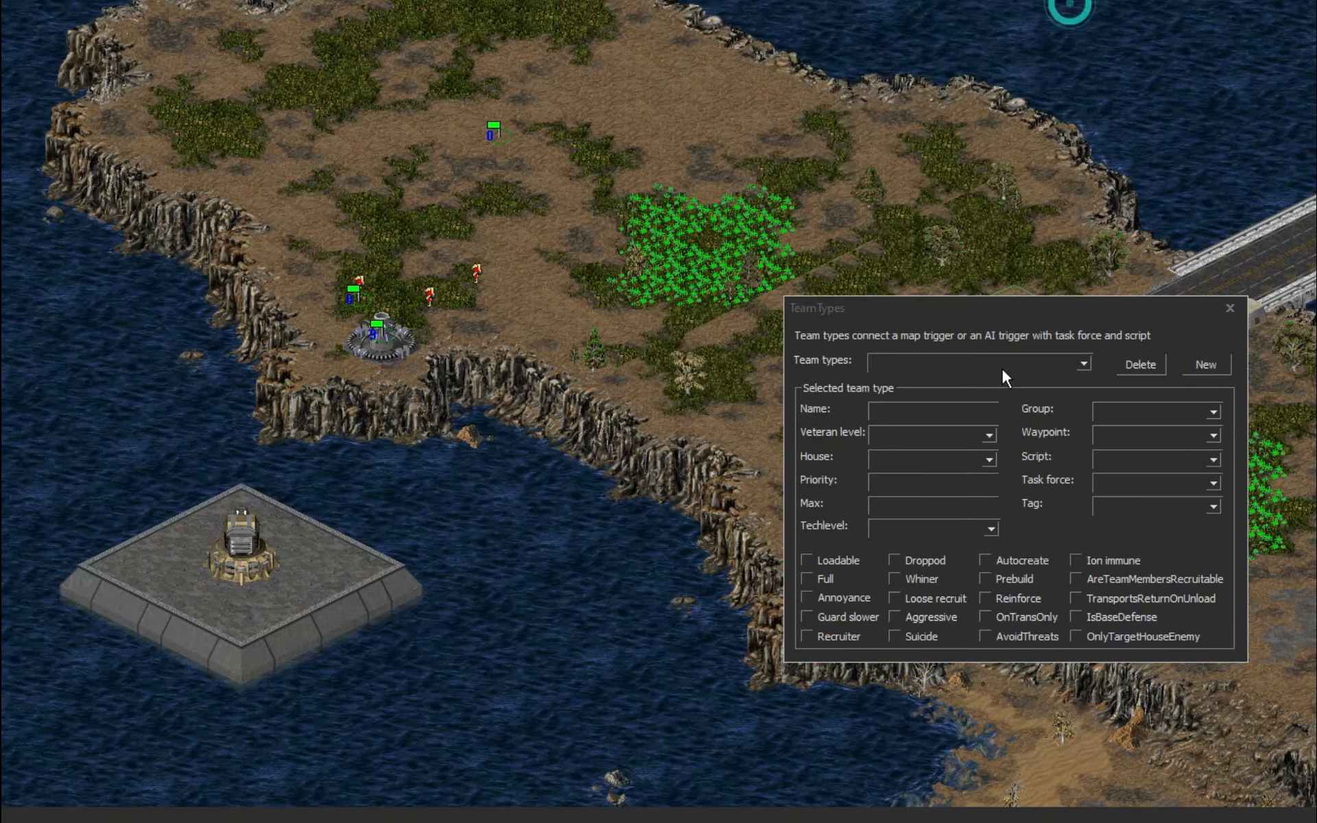
drag(988, 310, 820, 212)
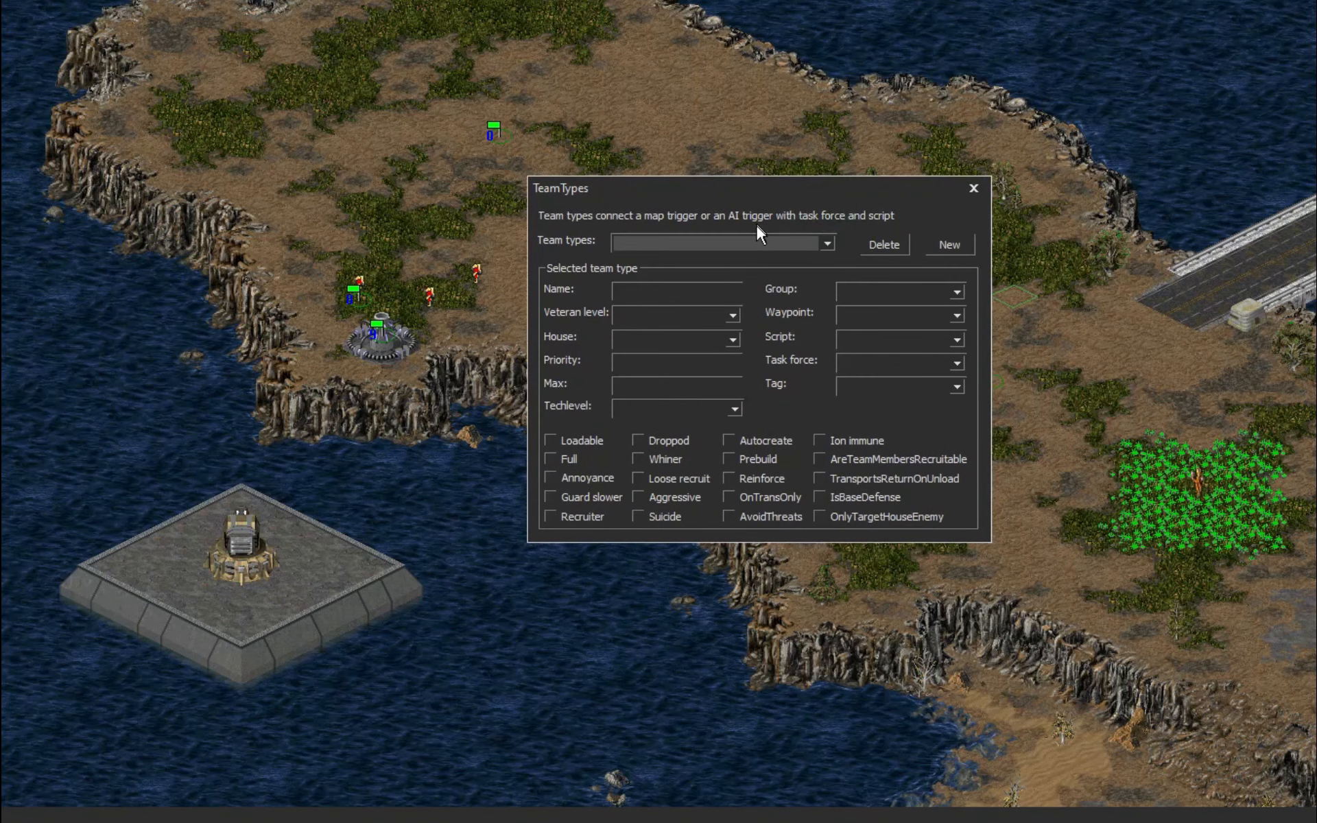
- Add a new team type named test engi that uses the test engineer script and the engi task force
click(941, 241)
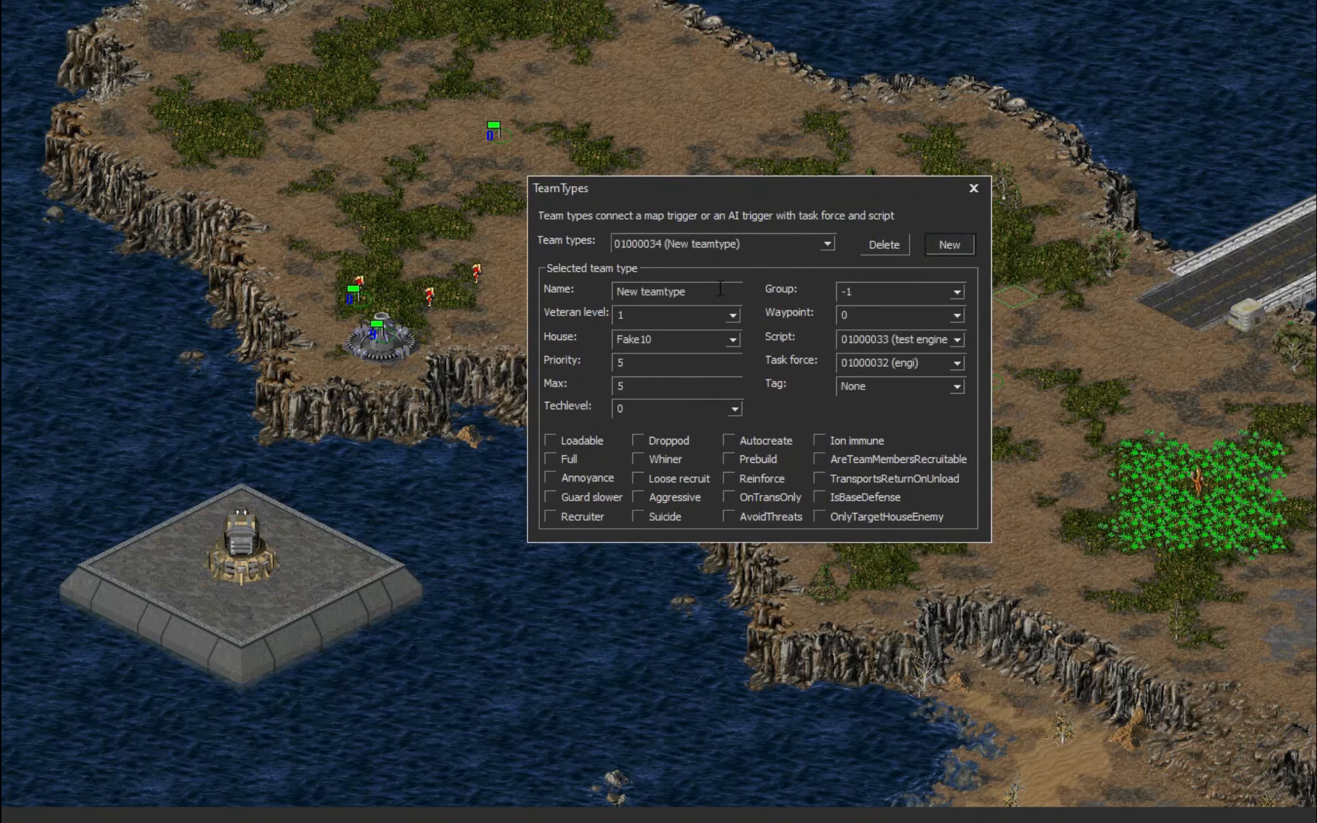
drag(718, 288, 542, 287)
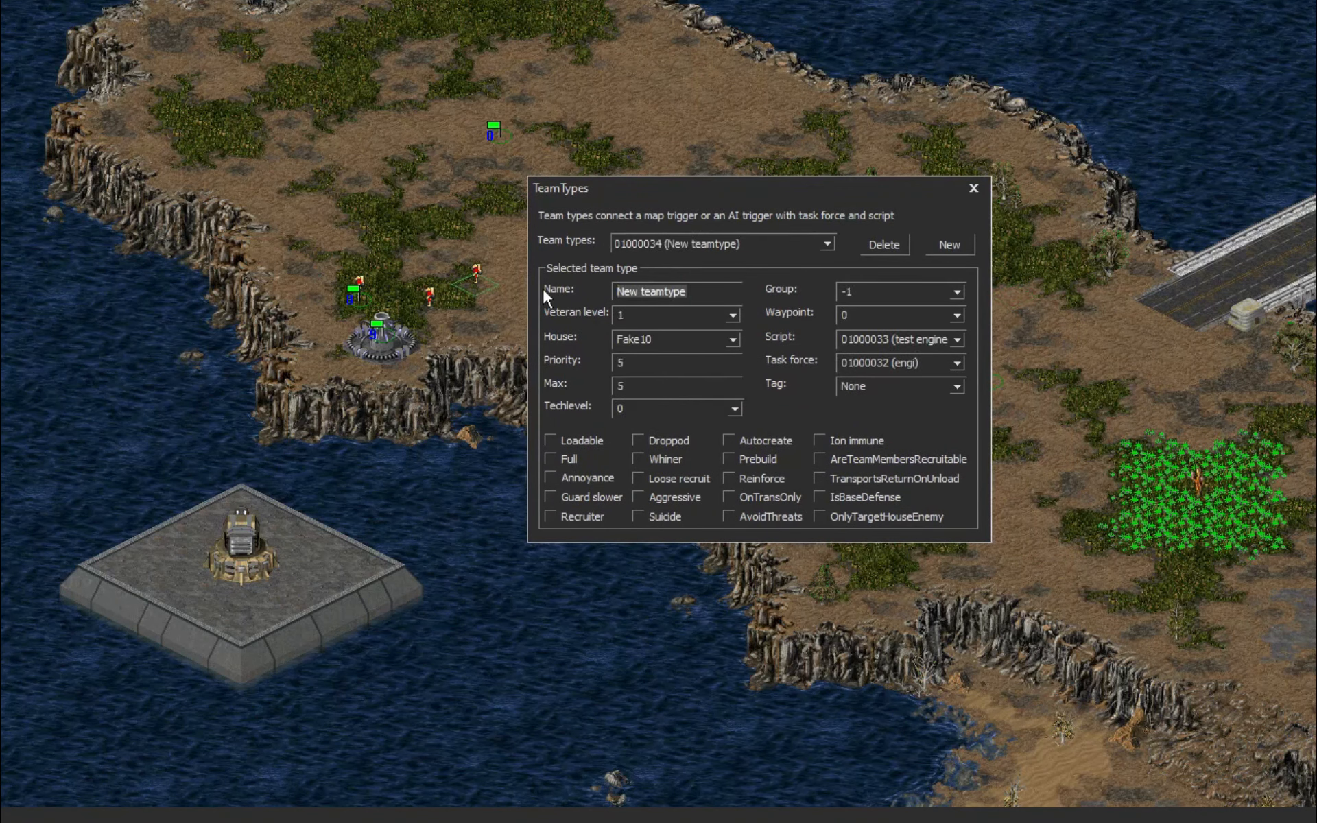
text(test engi)
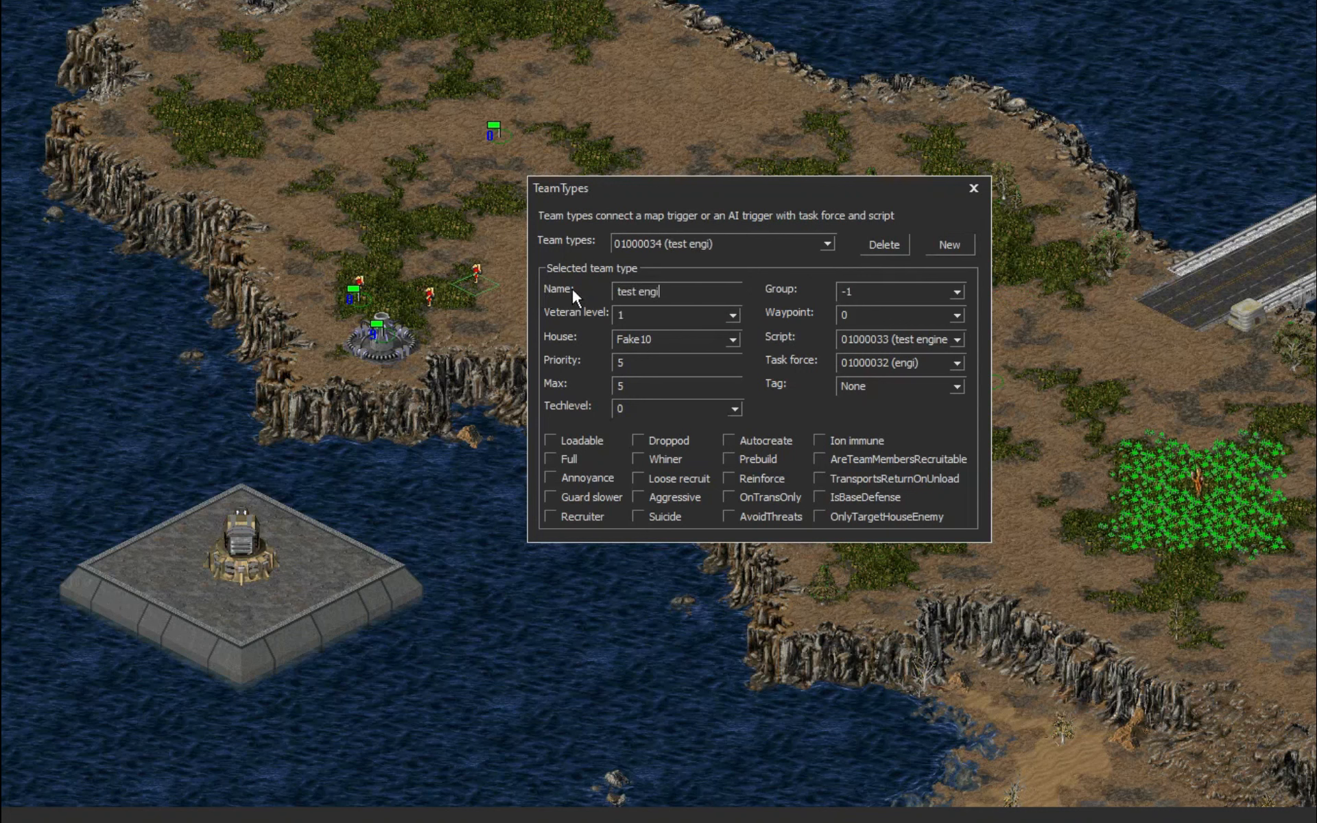
click(957, 340)
click(957, 341)
click(953, 363)
click(926, 379)
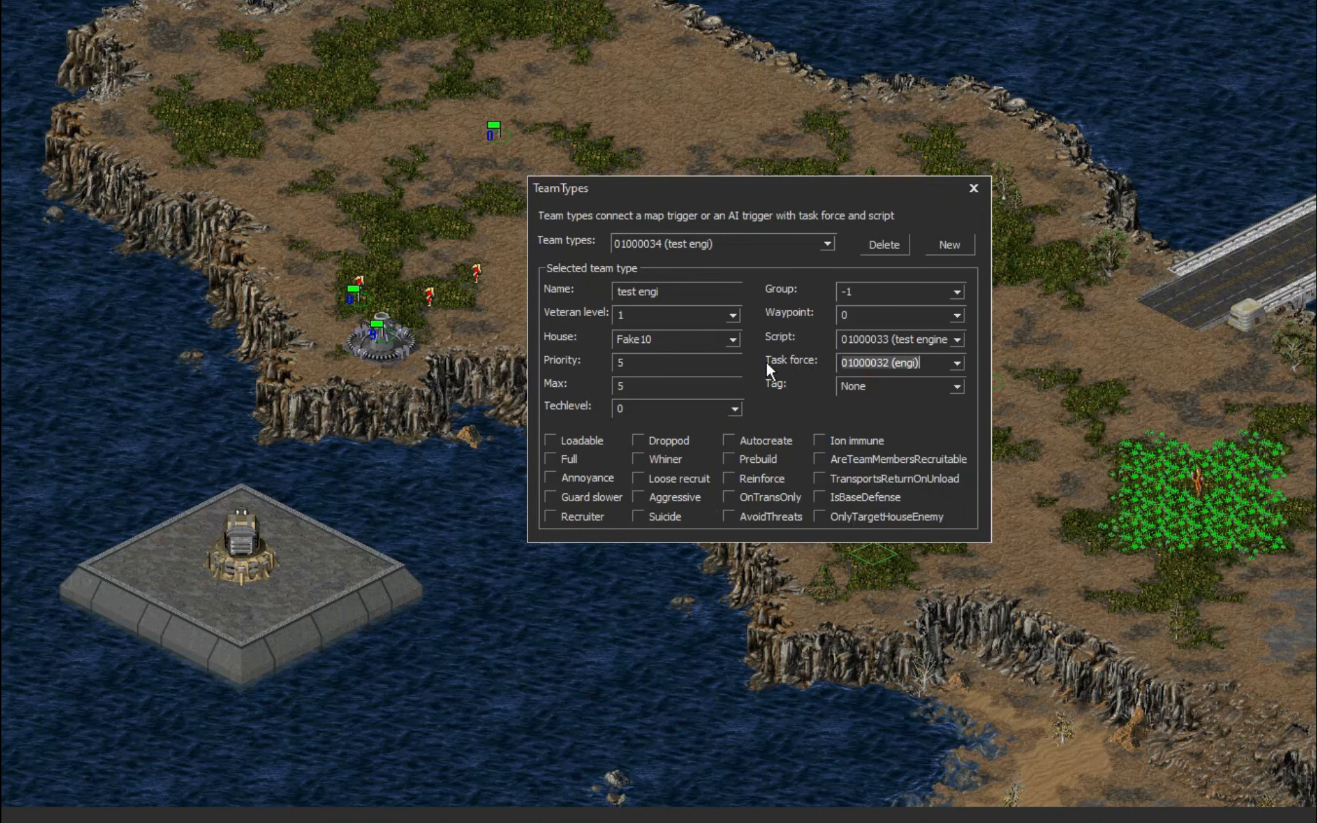
- Set the house of the test engi team type to Spawn1 and close the team types editor
click(690, 340)
scroll(736, 384, down, 5)
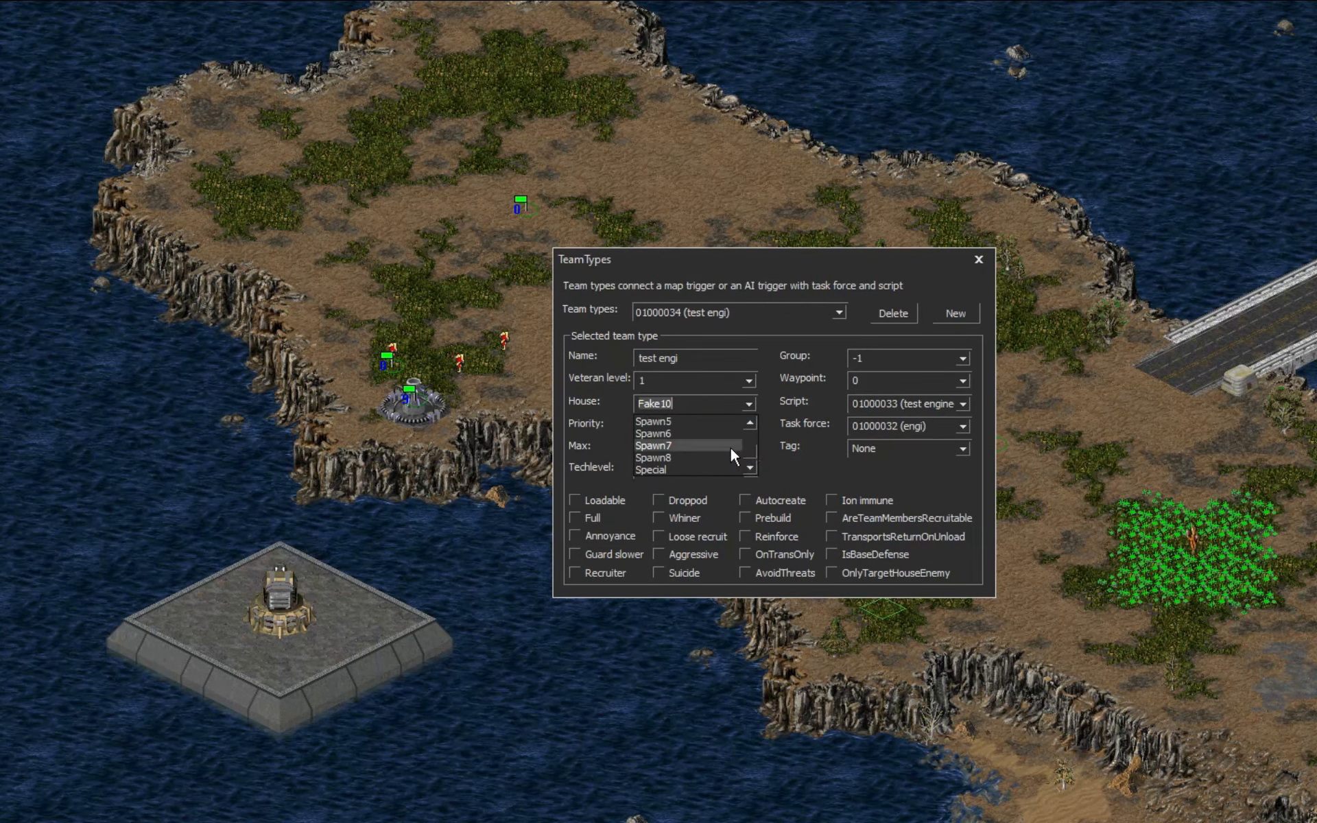
scroll(713, 440, up, 1)
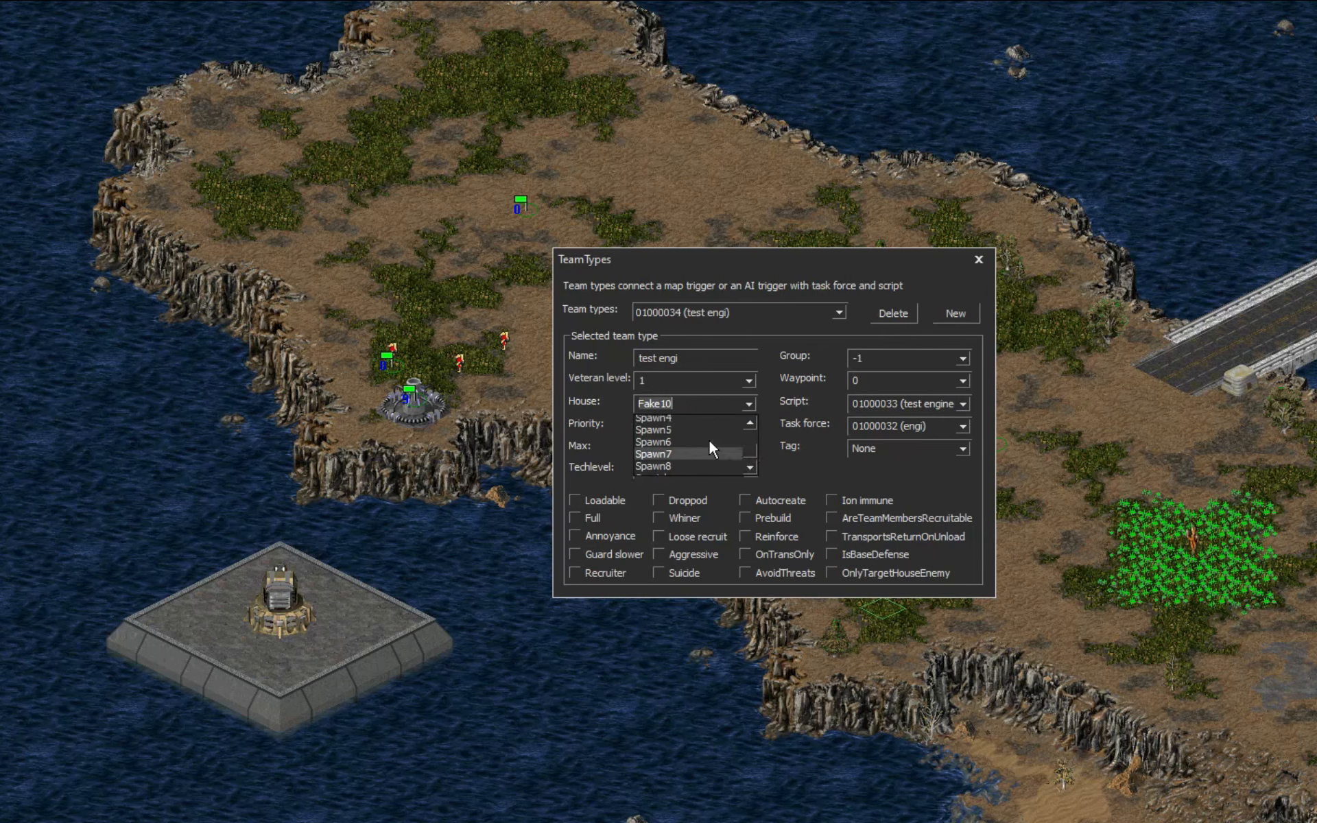
click(693, 434)
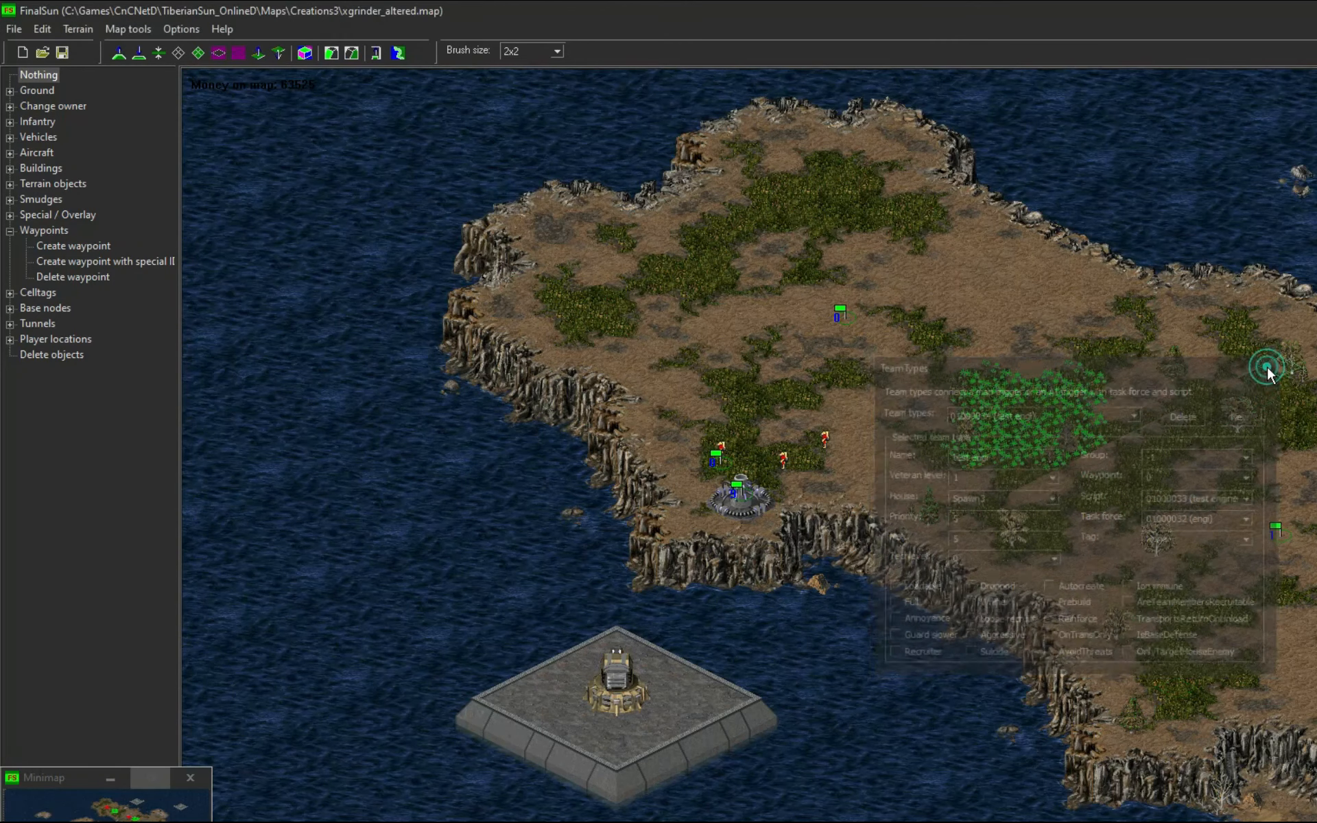
- Add a new trigger named Test engi and set its house to Neutral
click(33, 29)
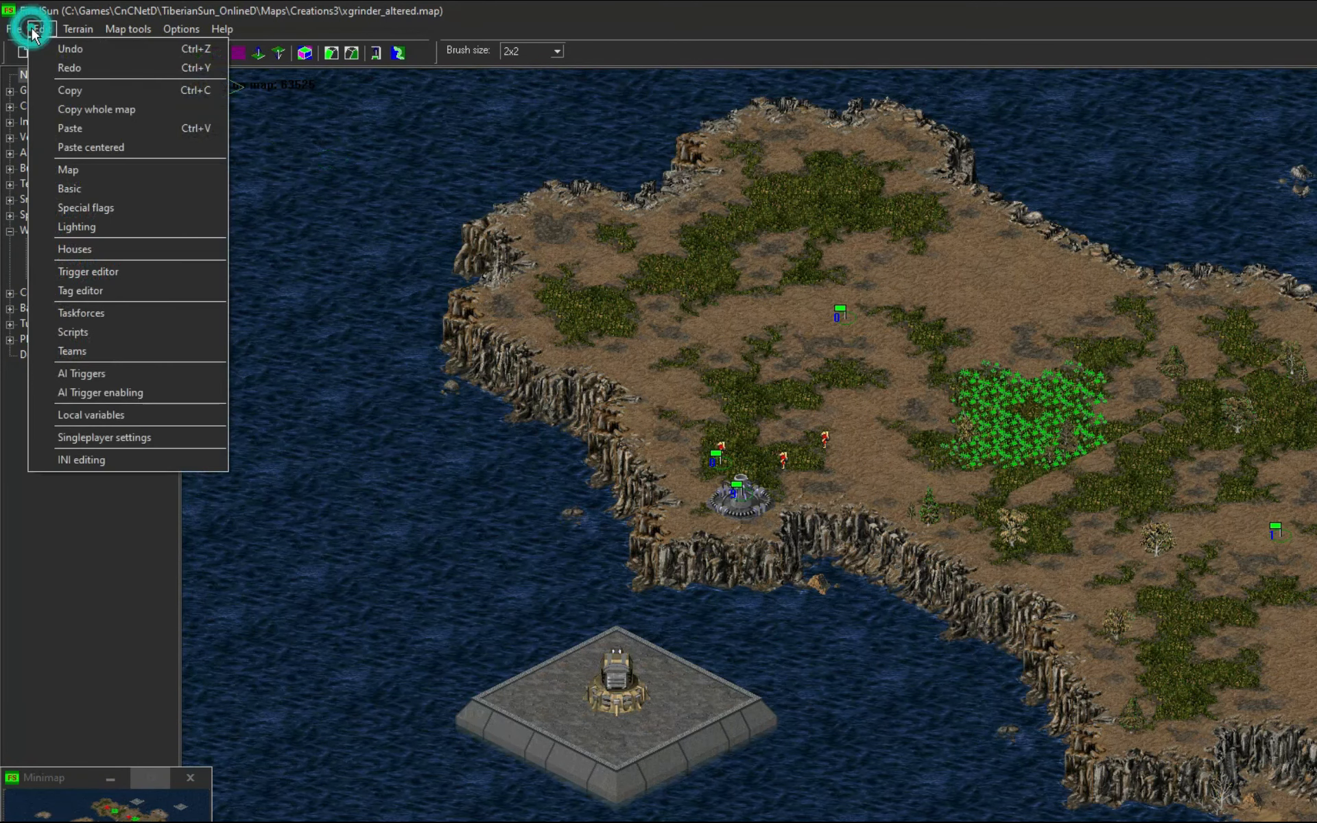
click(99, 271)
click(776, 348)
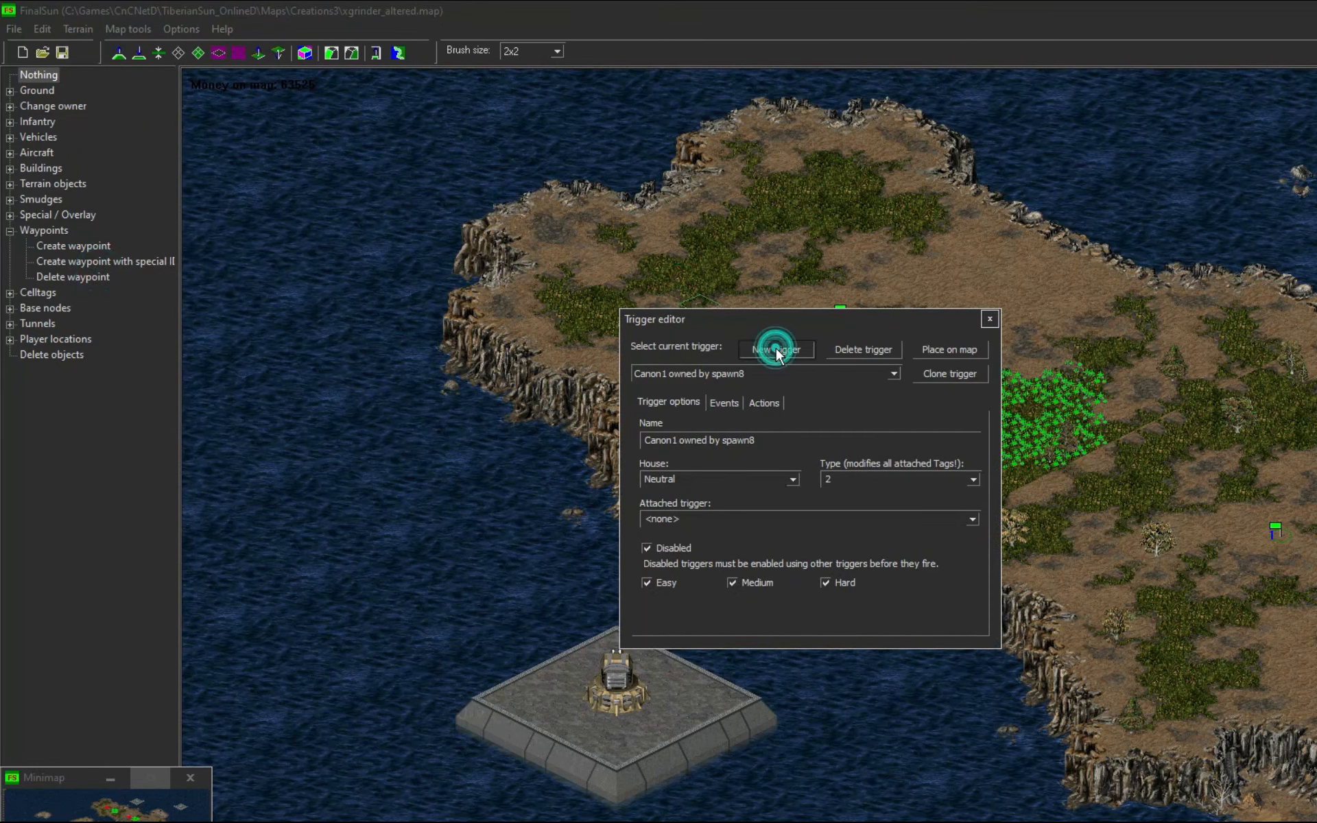
drag(725, 442, 234, 442)
text(Test engi)
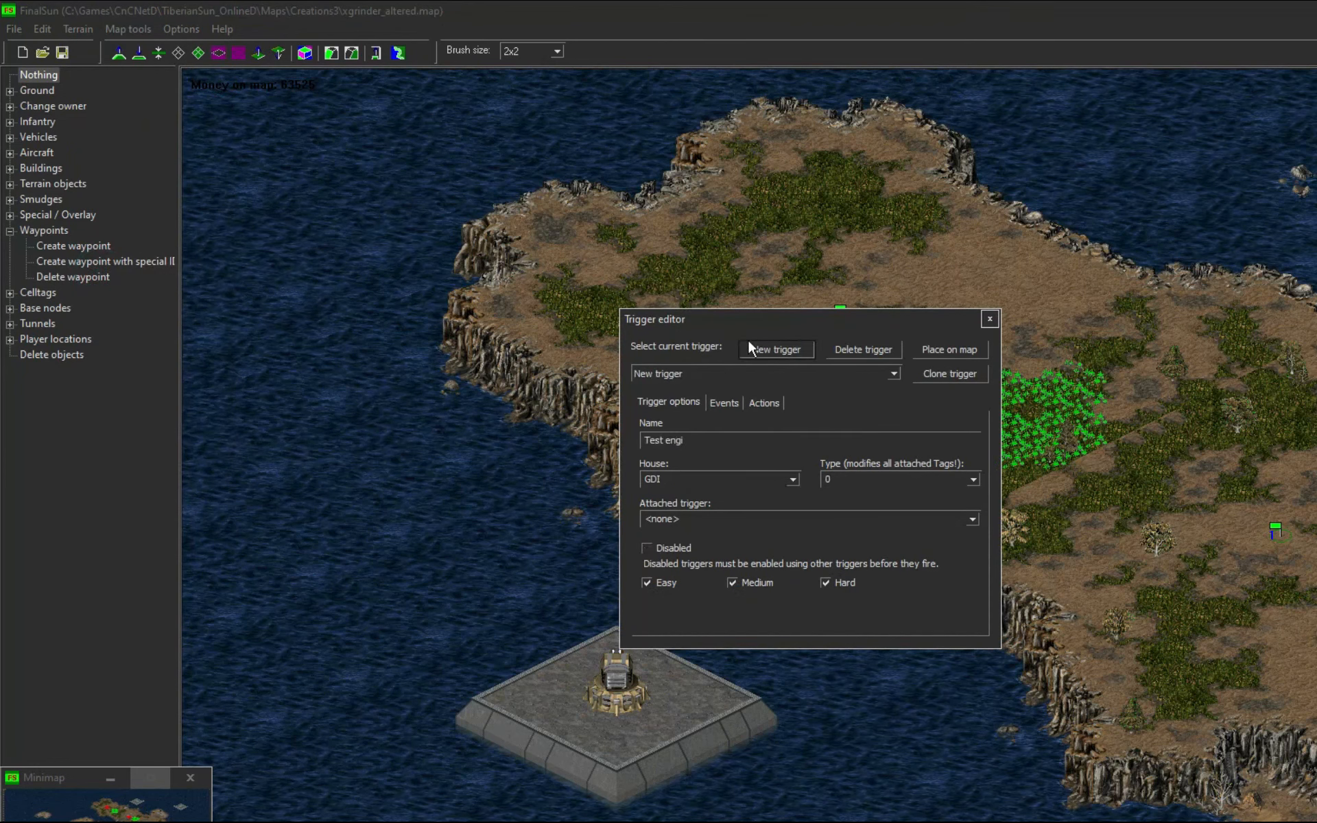
drag(780, 314, 941, 262)
click(947, 426)
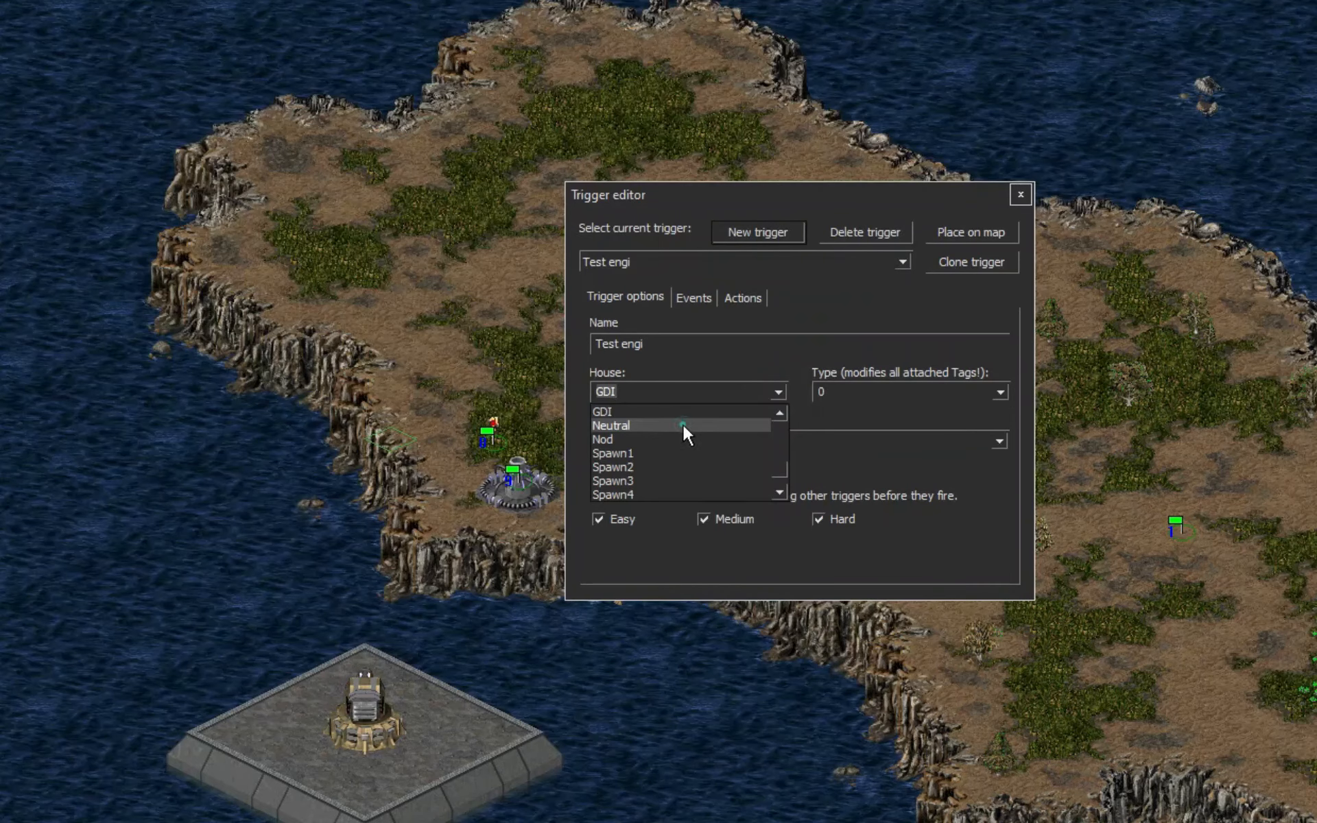
click(682, 424)
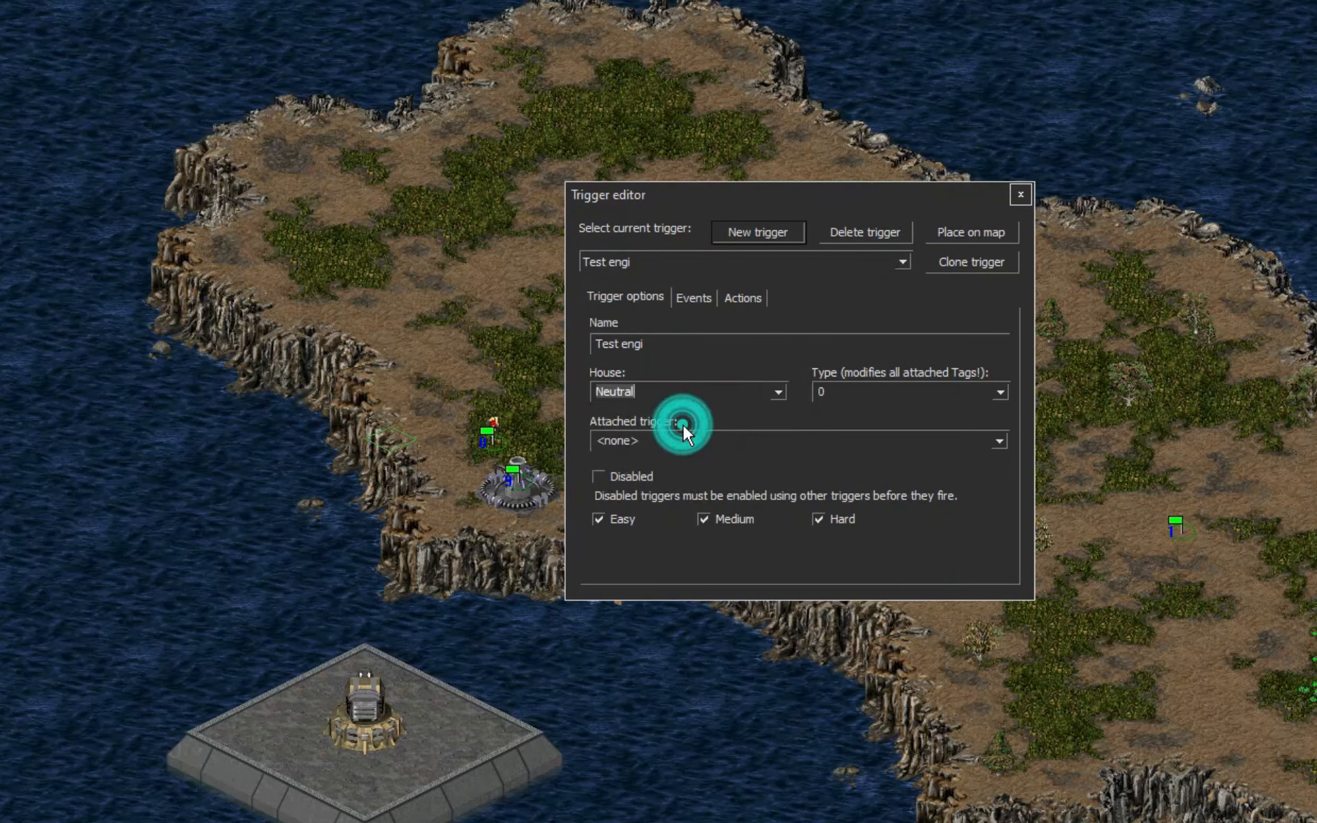